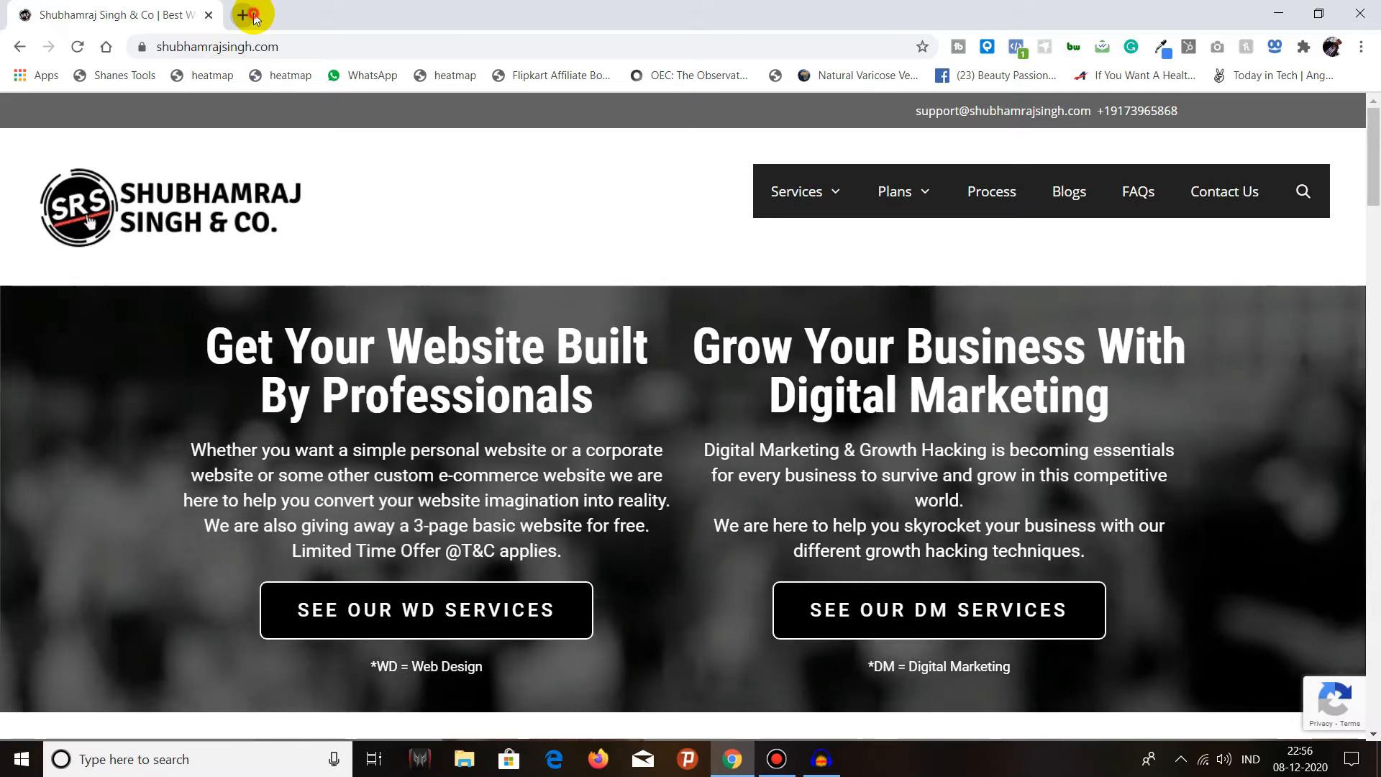
Search the web for "google forms" in a new browser tab and open the personal version of Google Forms.
left_click(245, 14)
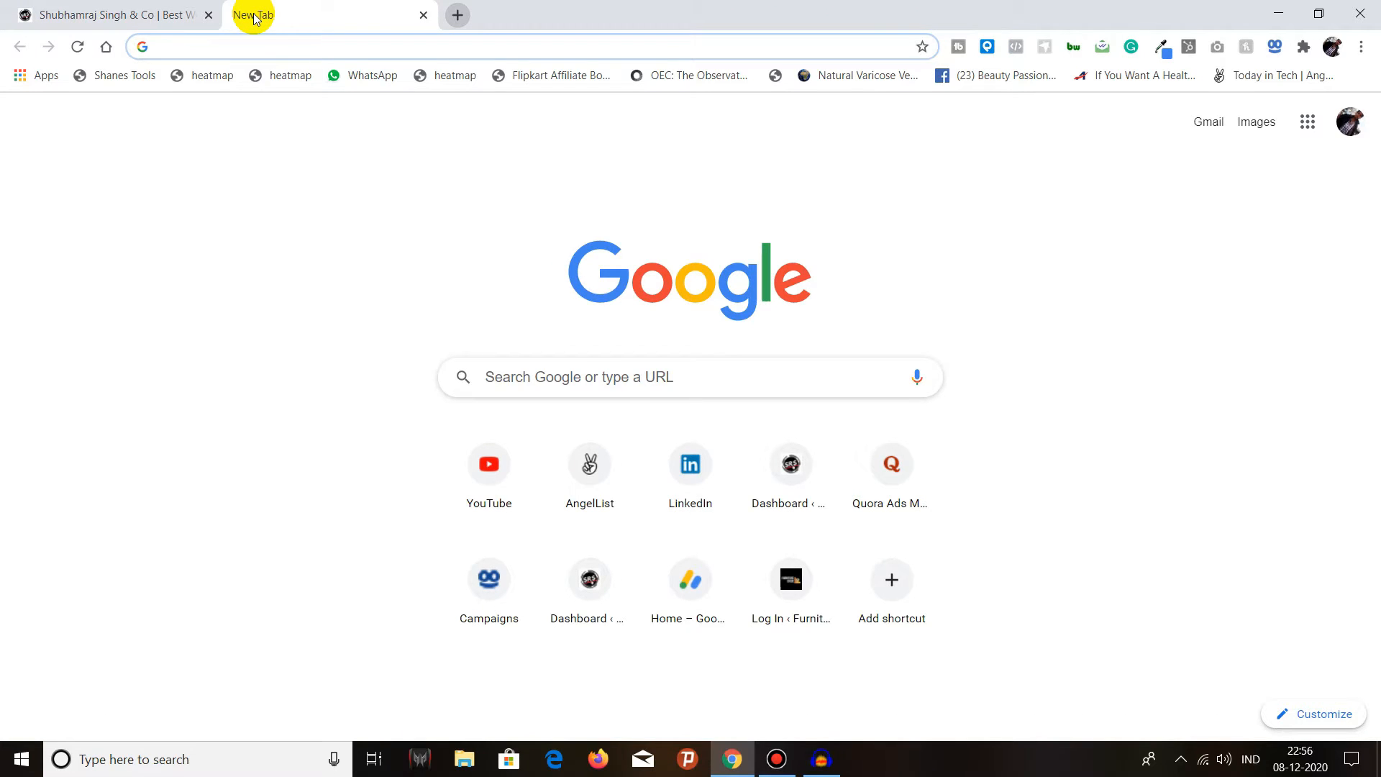
type("gooo")
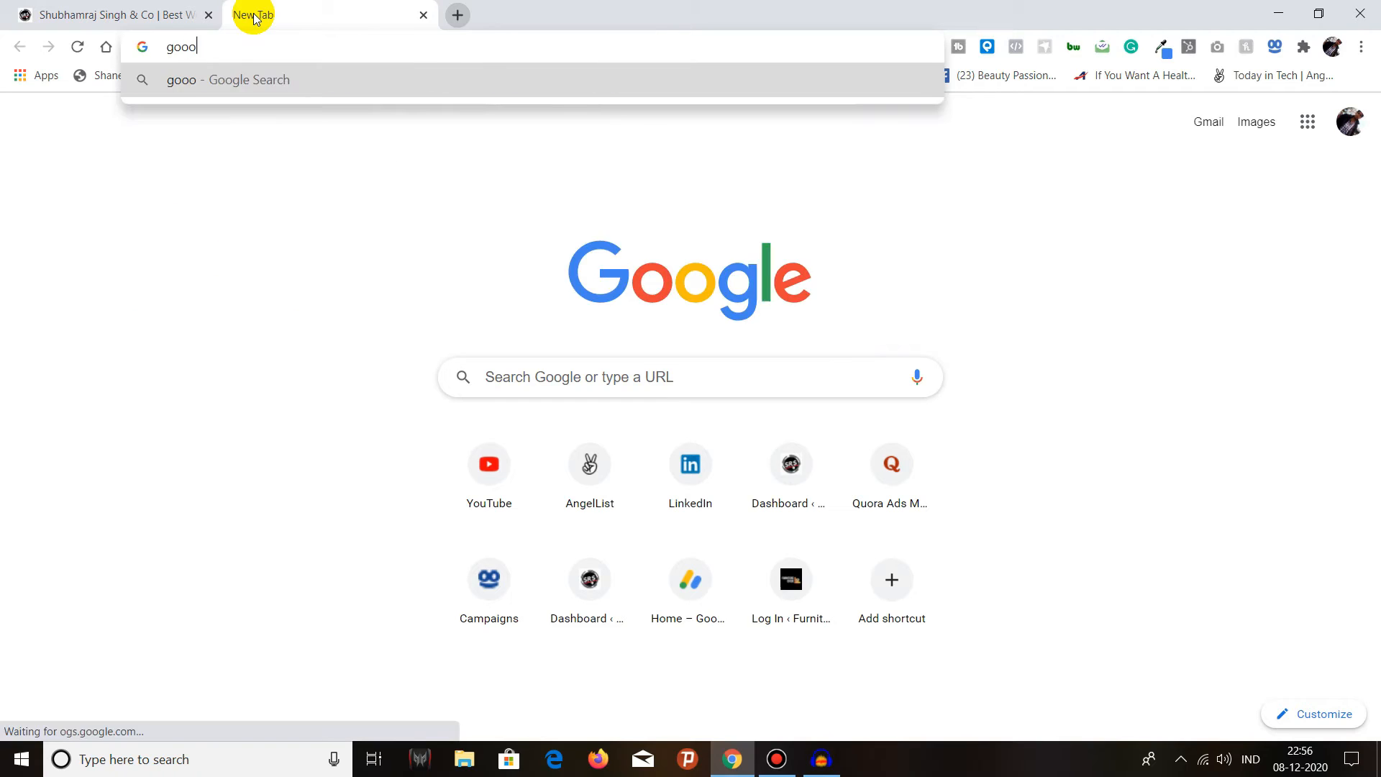
key("BackSpace")
type("gle fo")
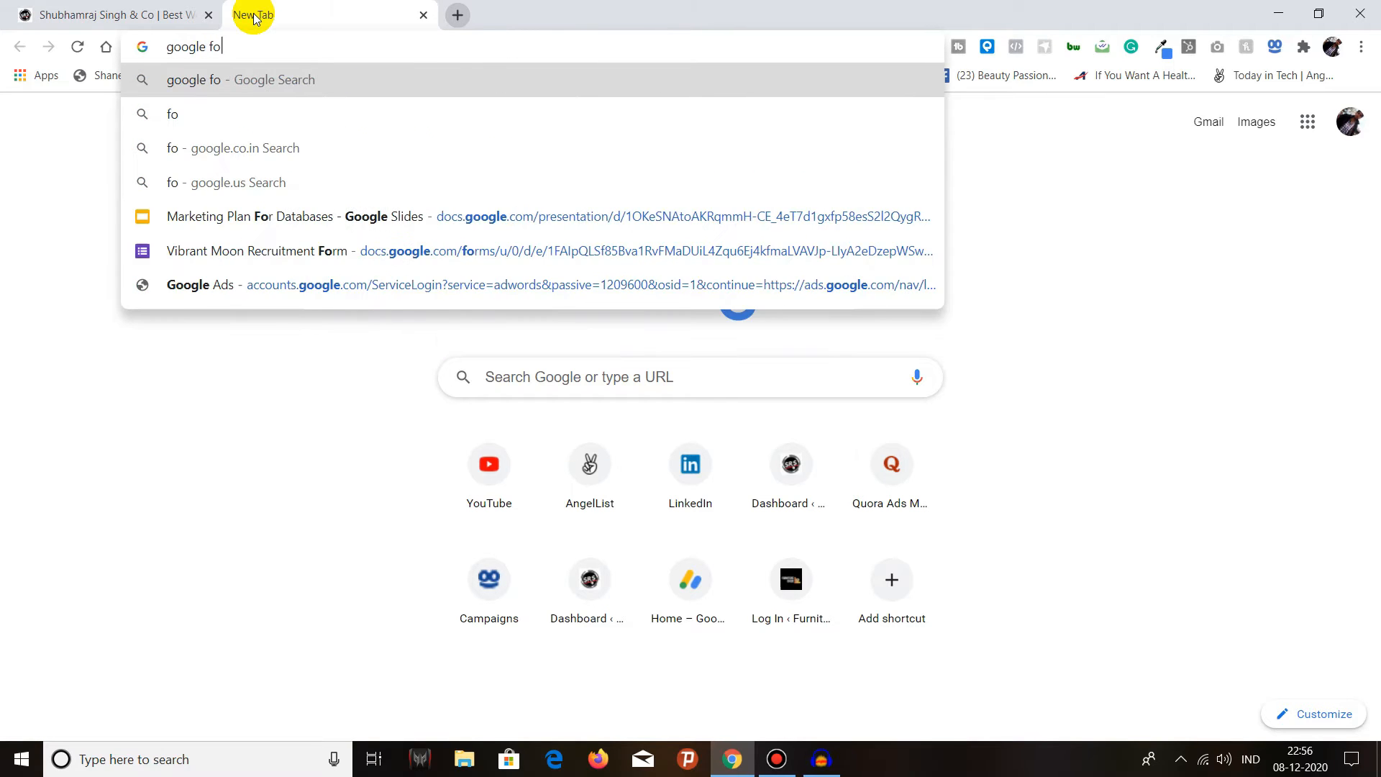
type("rmd")
key("BackSpace")
type("s")
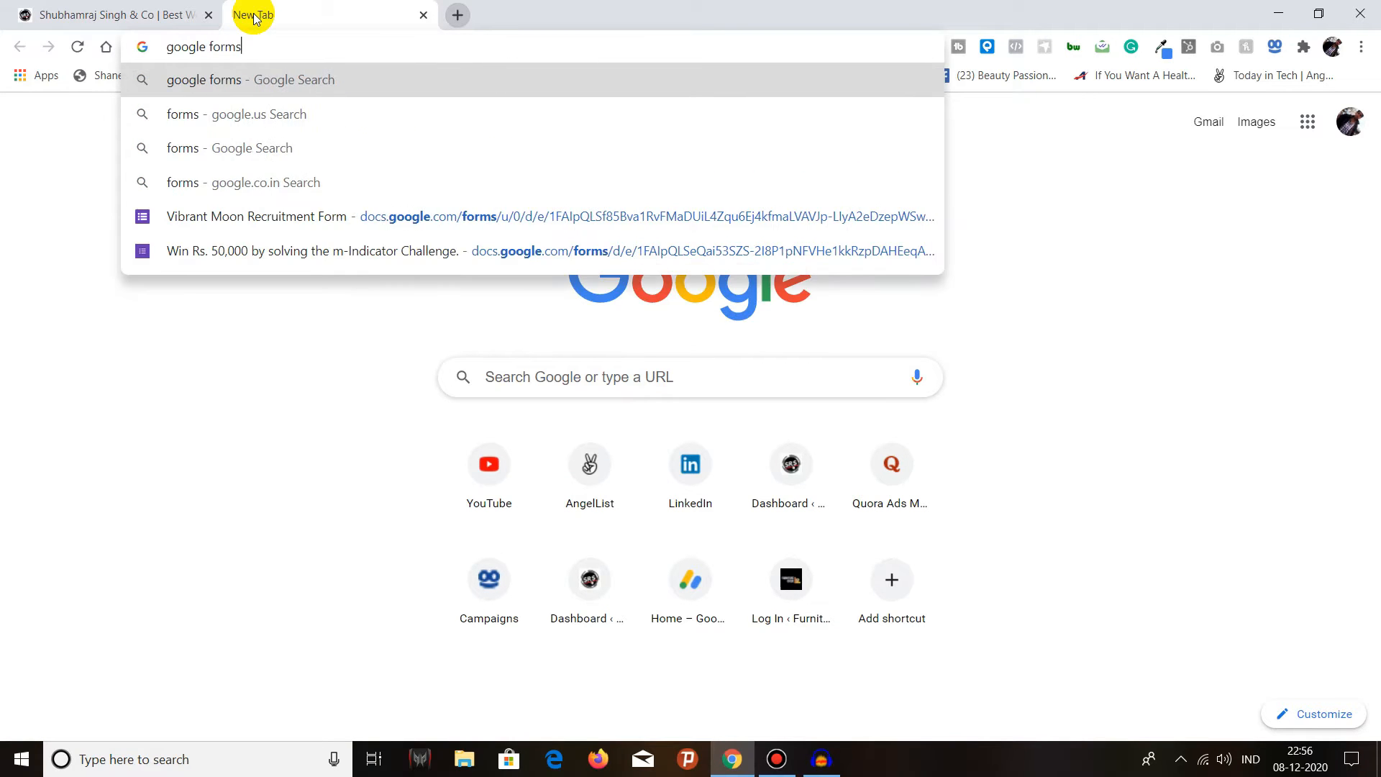
key("Return")
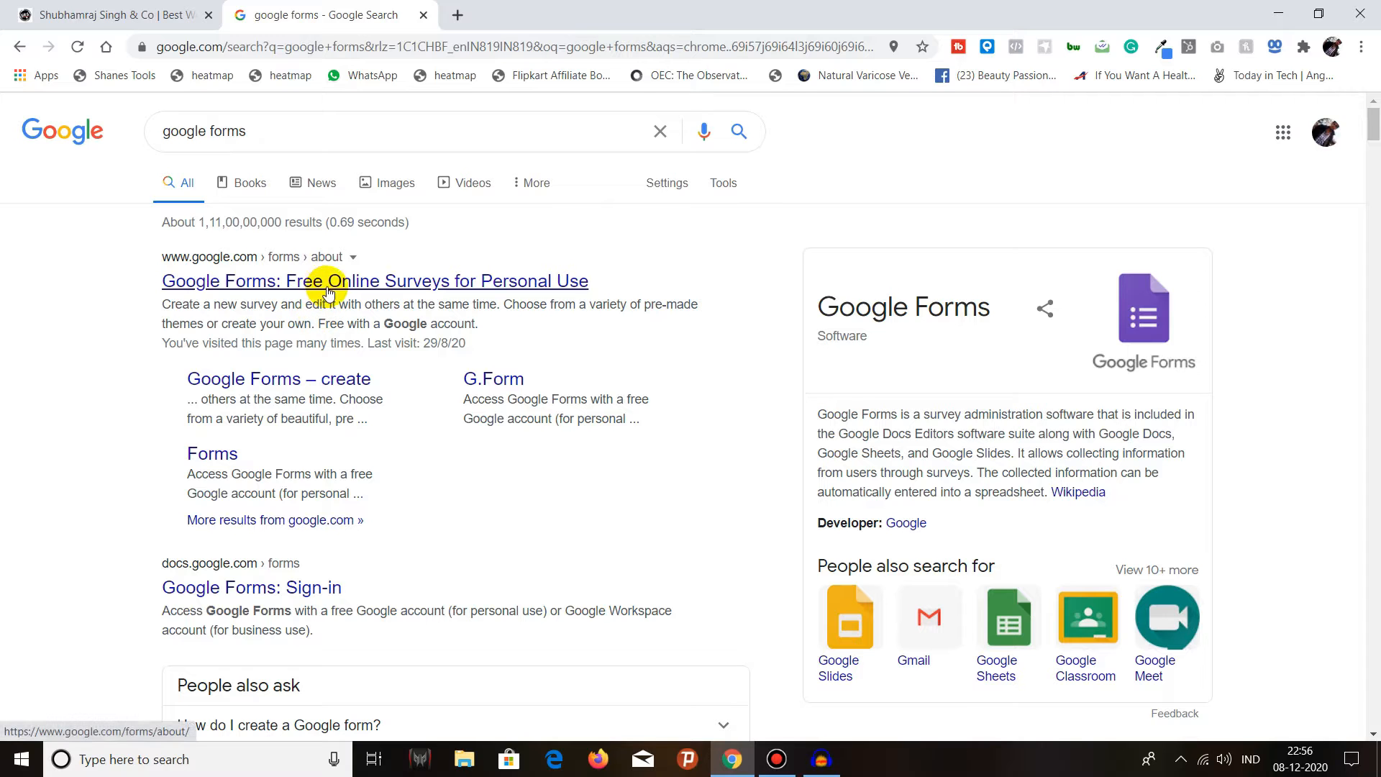
left_click(363, 288)
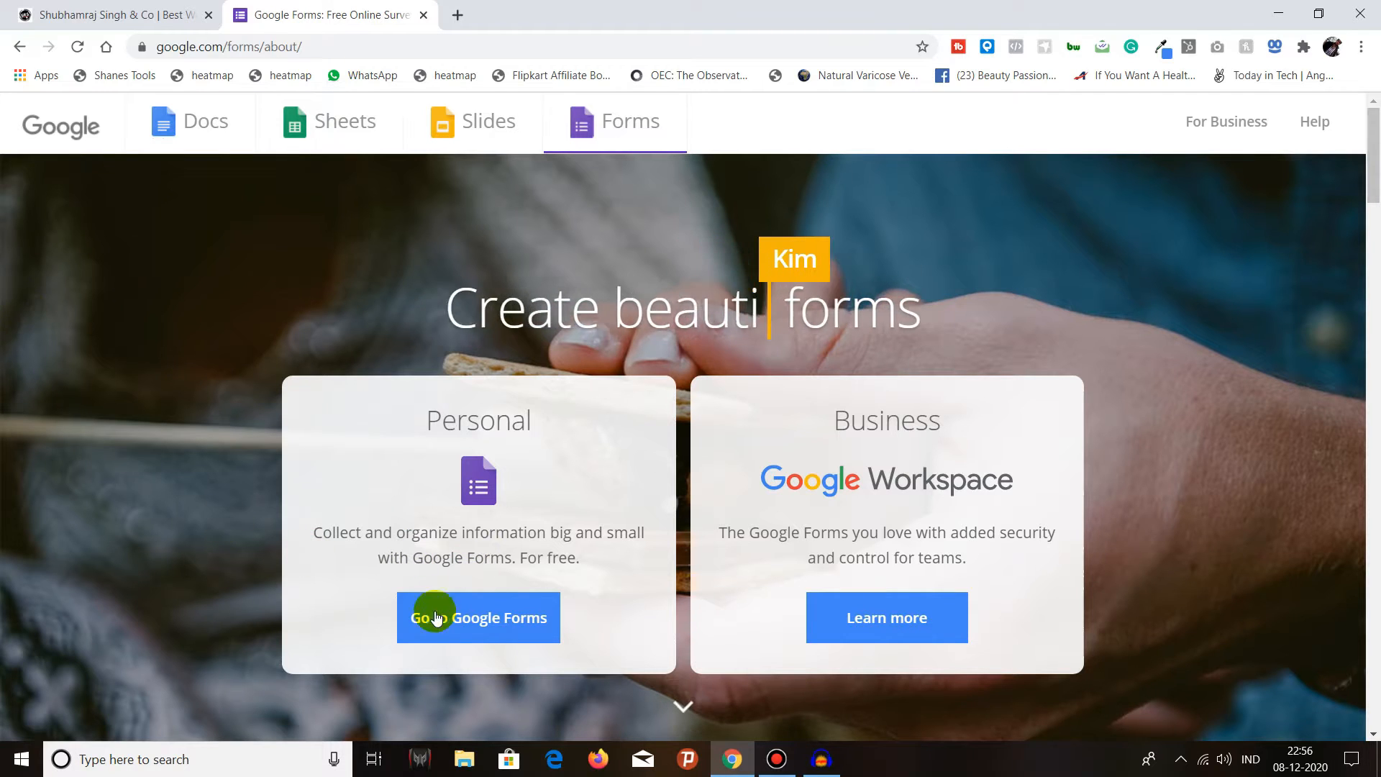
left_click(475, 623)
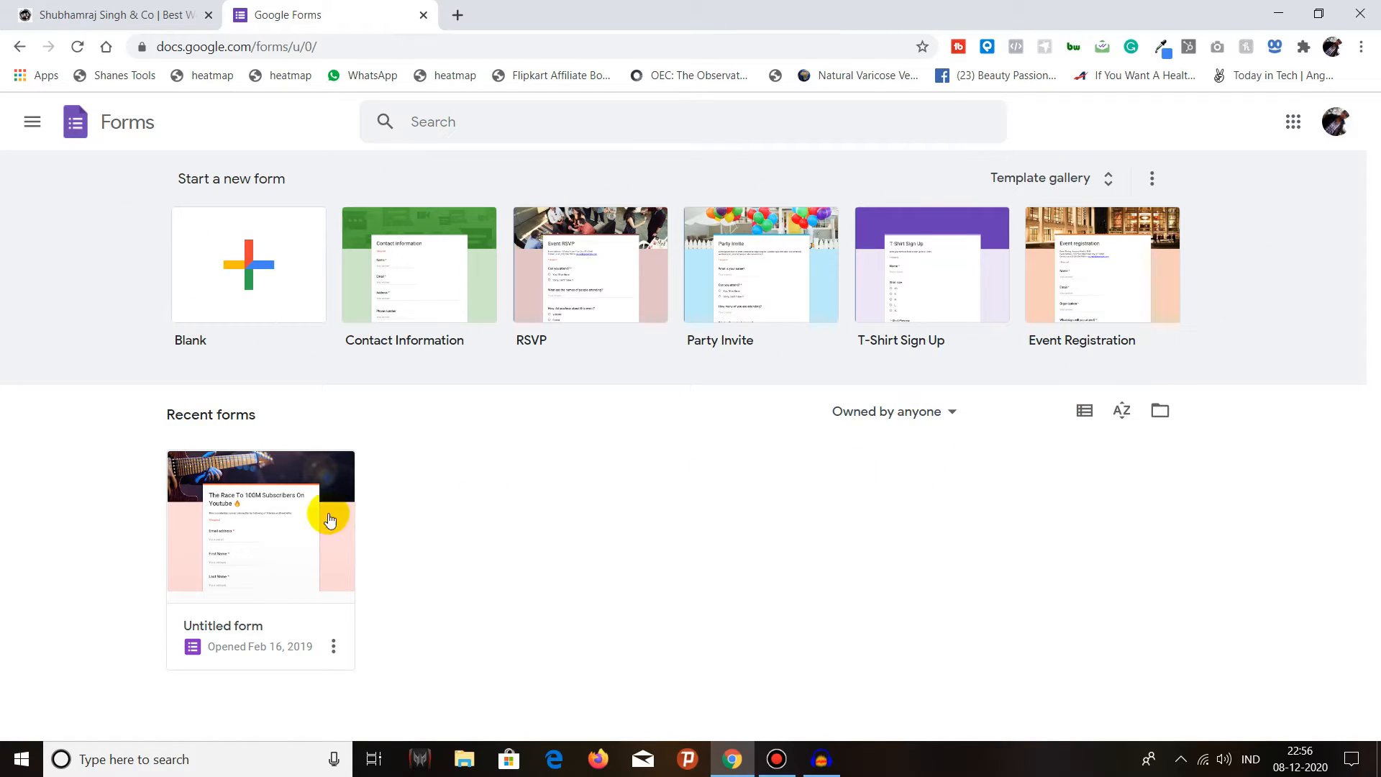
Look over the Google Forms main menu and the full template gallery, including the Personal and Education templates, and return to the home page.
left_click(32, 122)
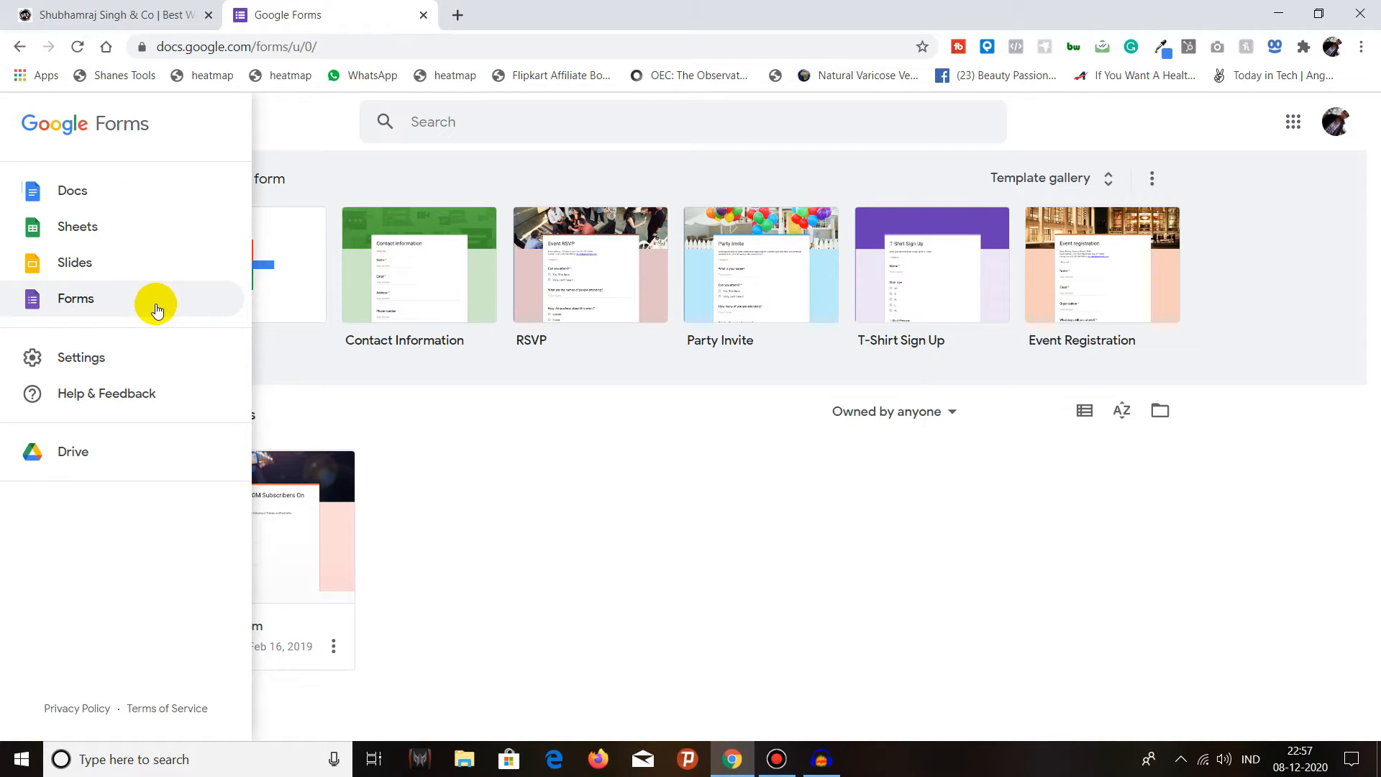
left_click(497, 540)
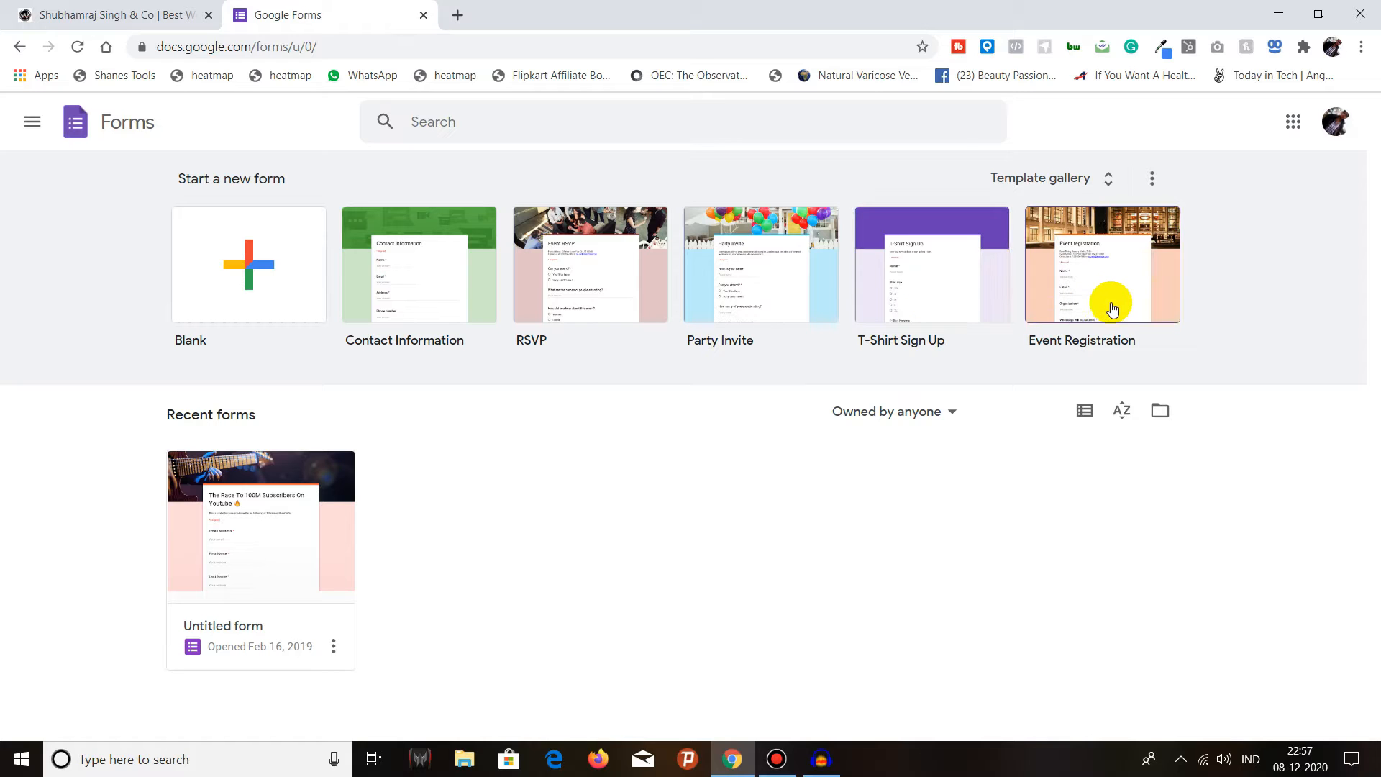
left_click(1101, 177)
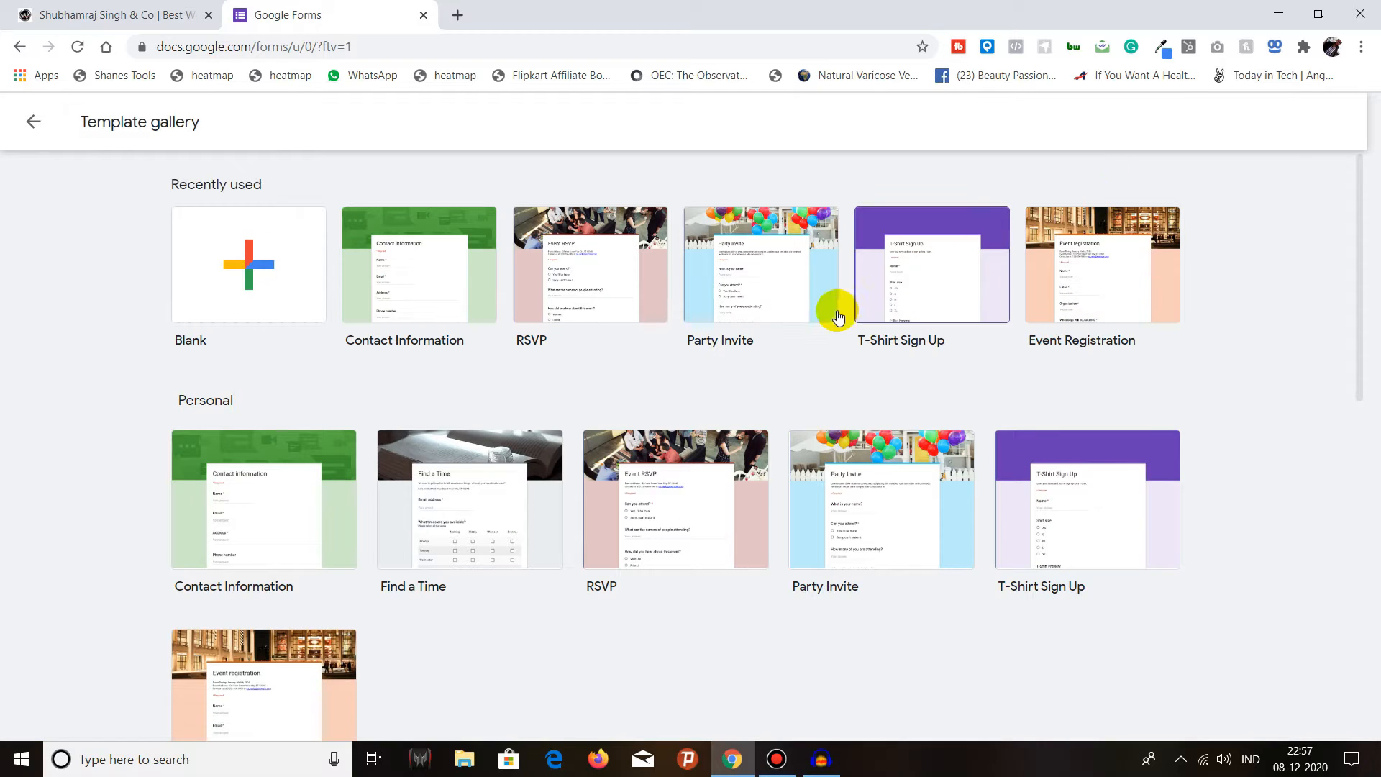
scroll(834, 313, "down", 4)
scroll(581, 381, "down", 7)
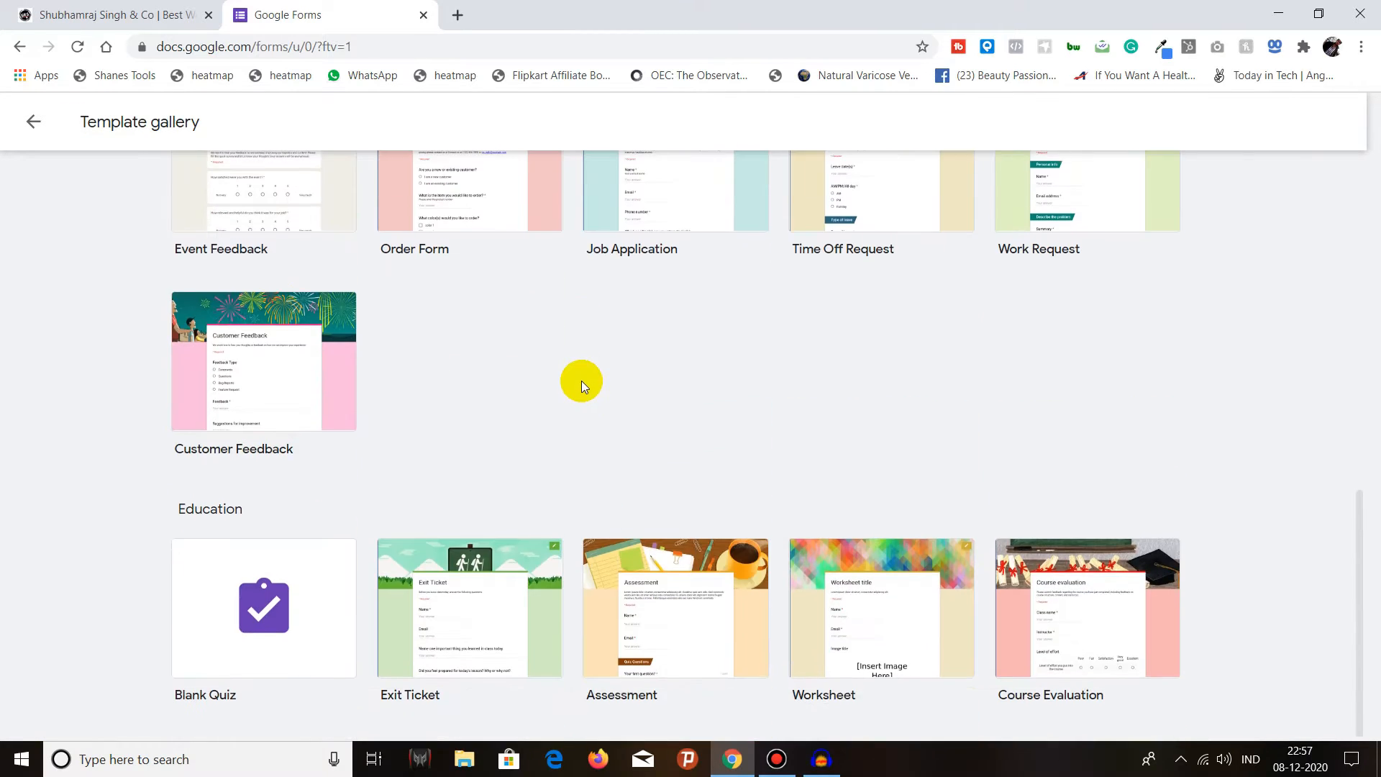
scroll(581, 381, "up", 9)
scroll(581, 382, "up", 2)
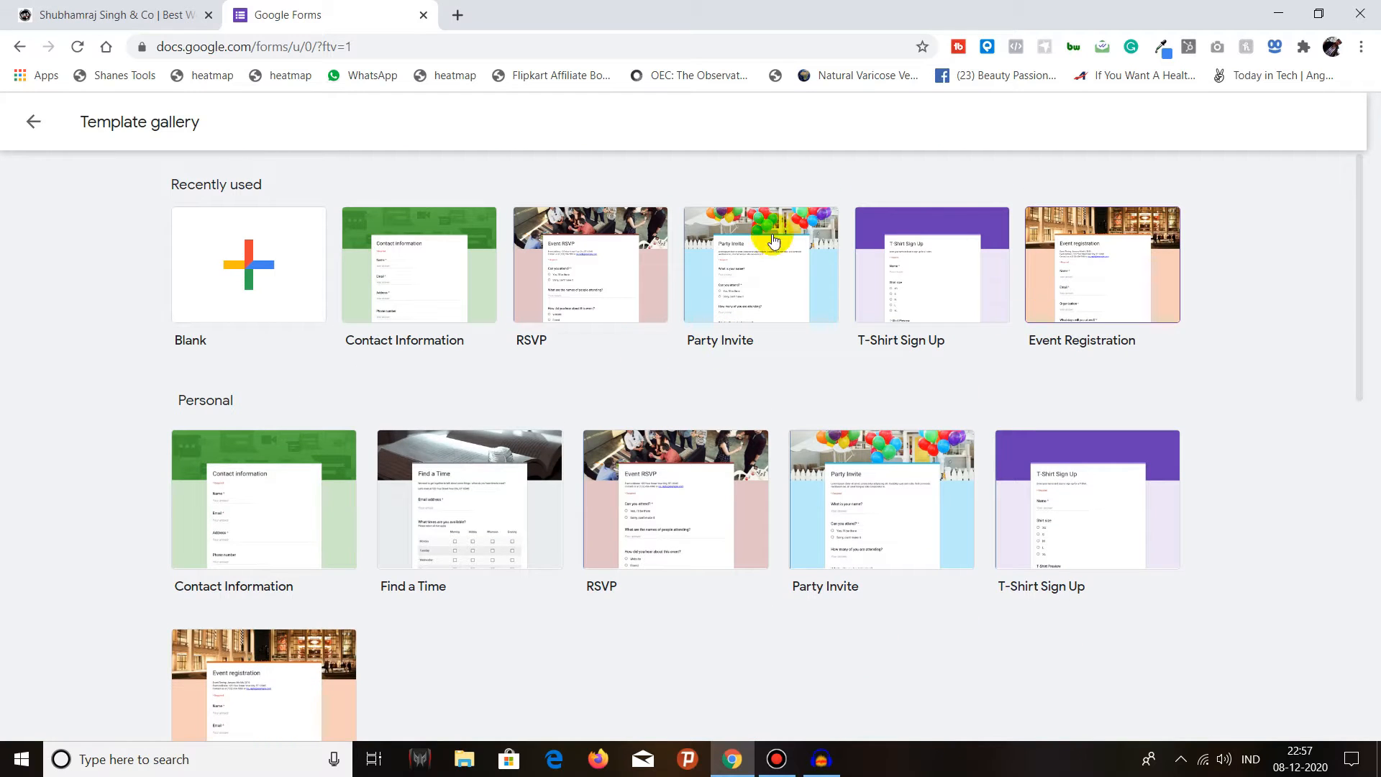
left_click(34, 121)
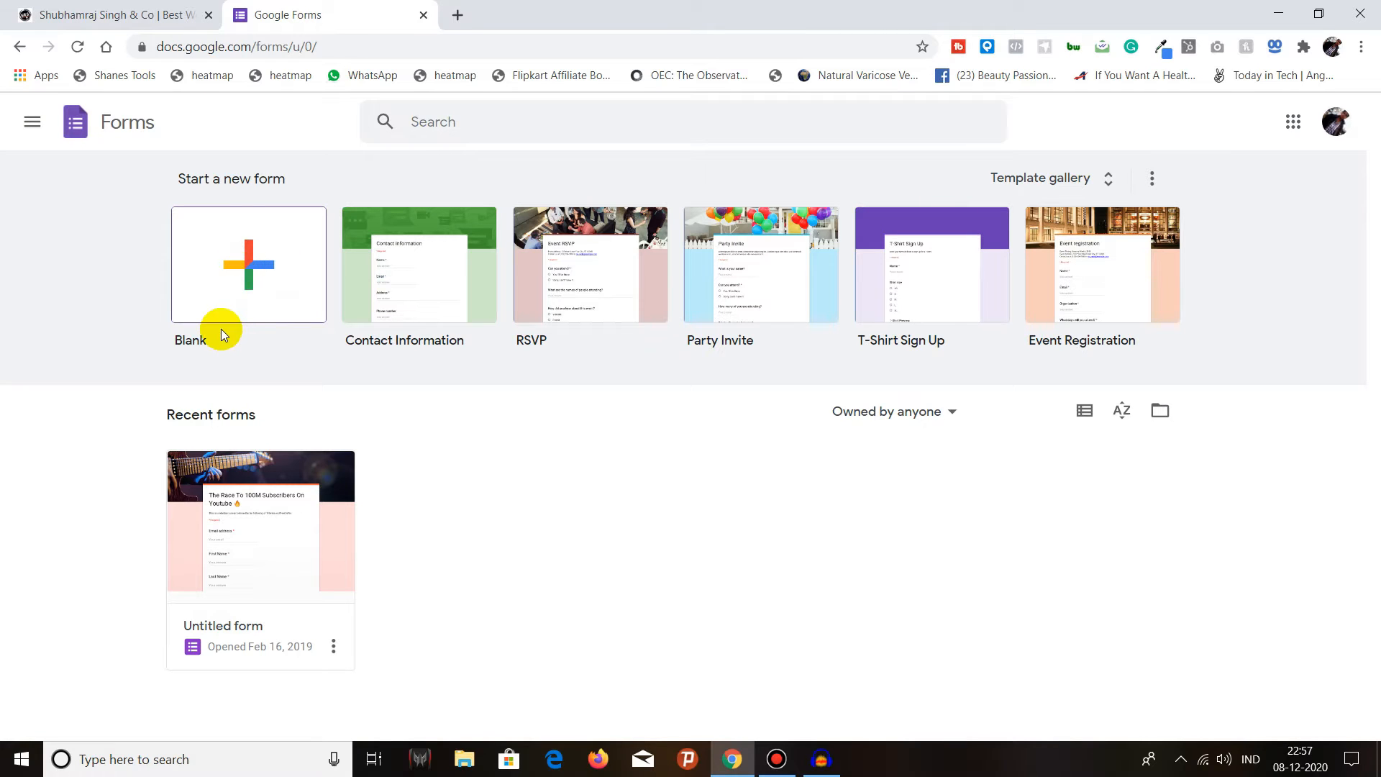
Create a blank form, dismiss the form creation tip and name the form "Something Something".
left_click(245, 287)
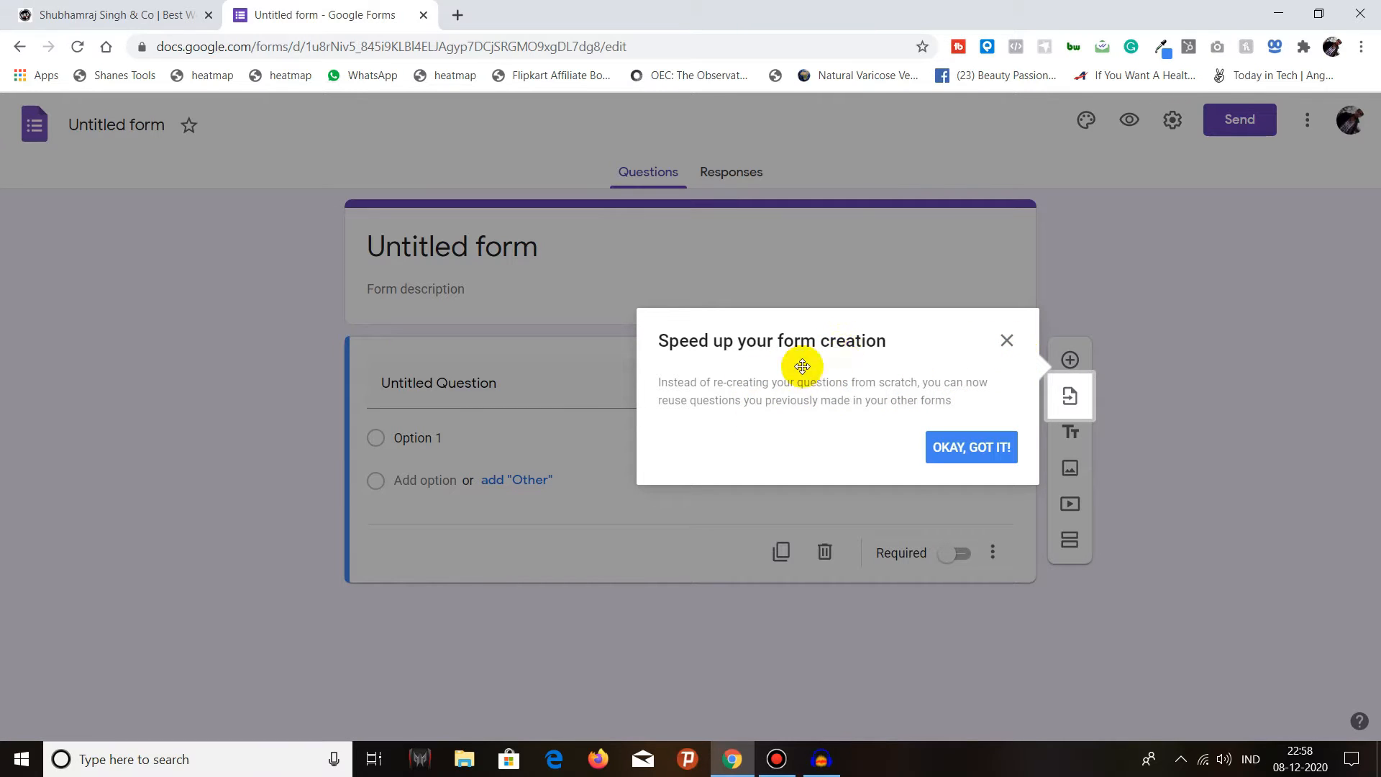
left_click(991, 456)
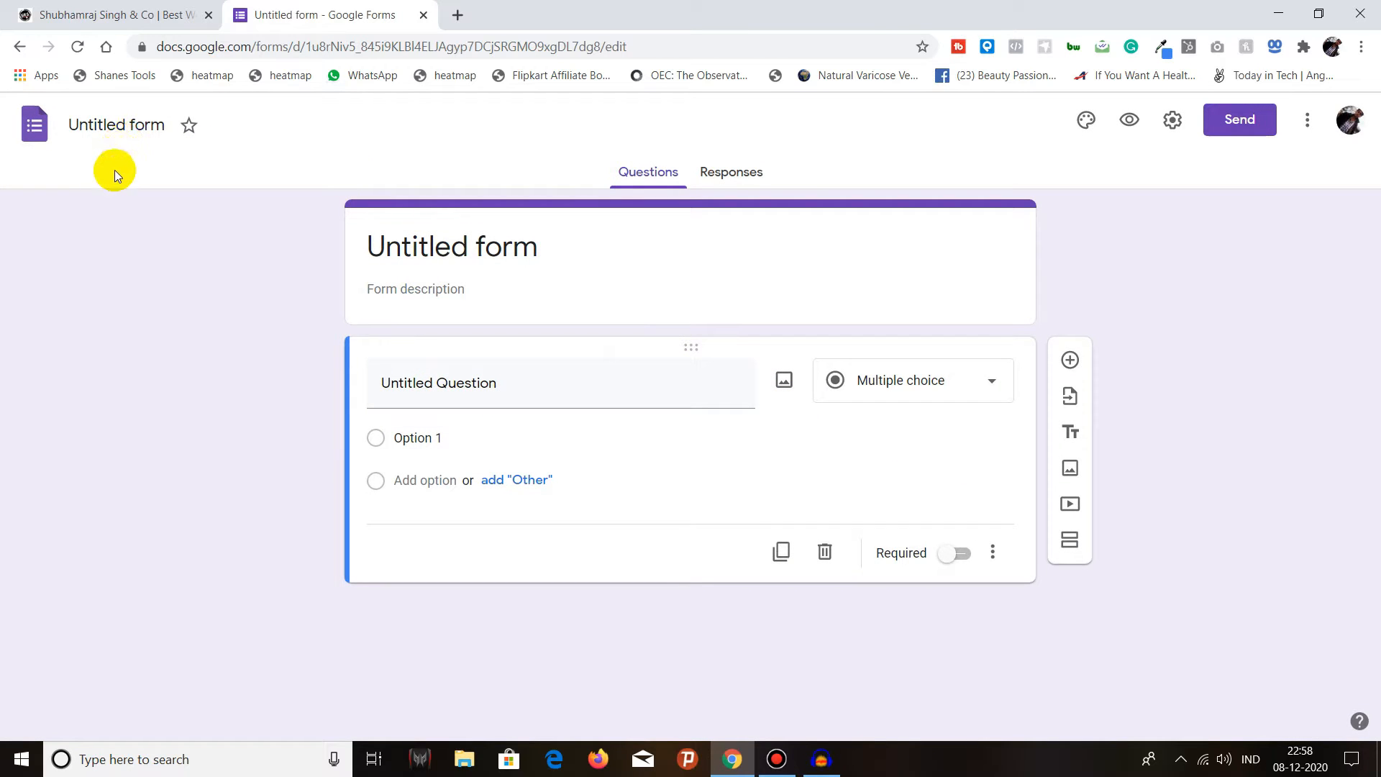
left_click(120, 127)
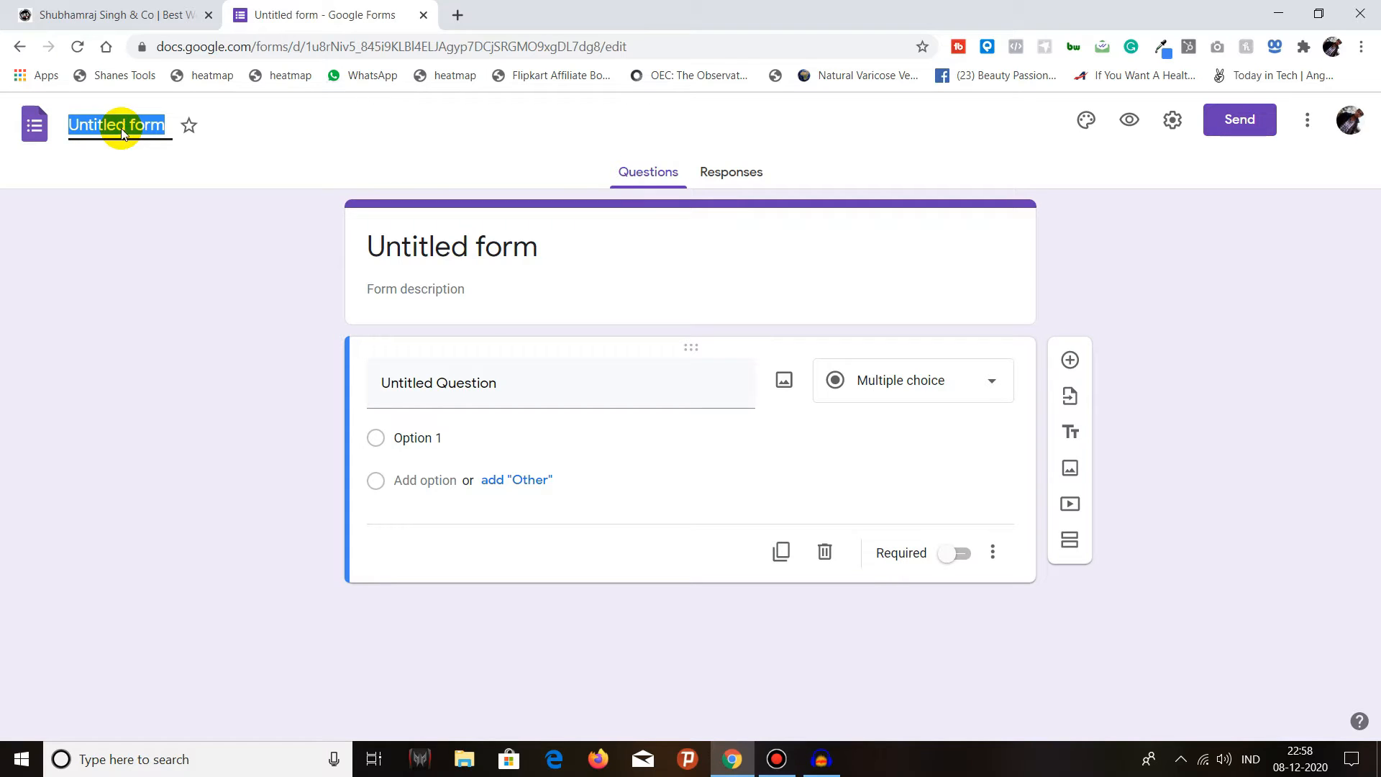
type("Somet")
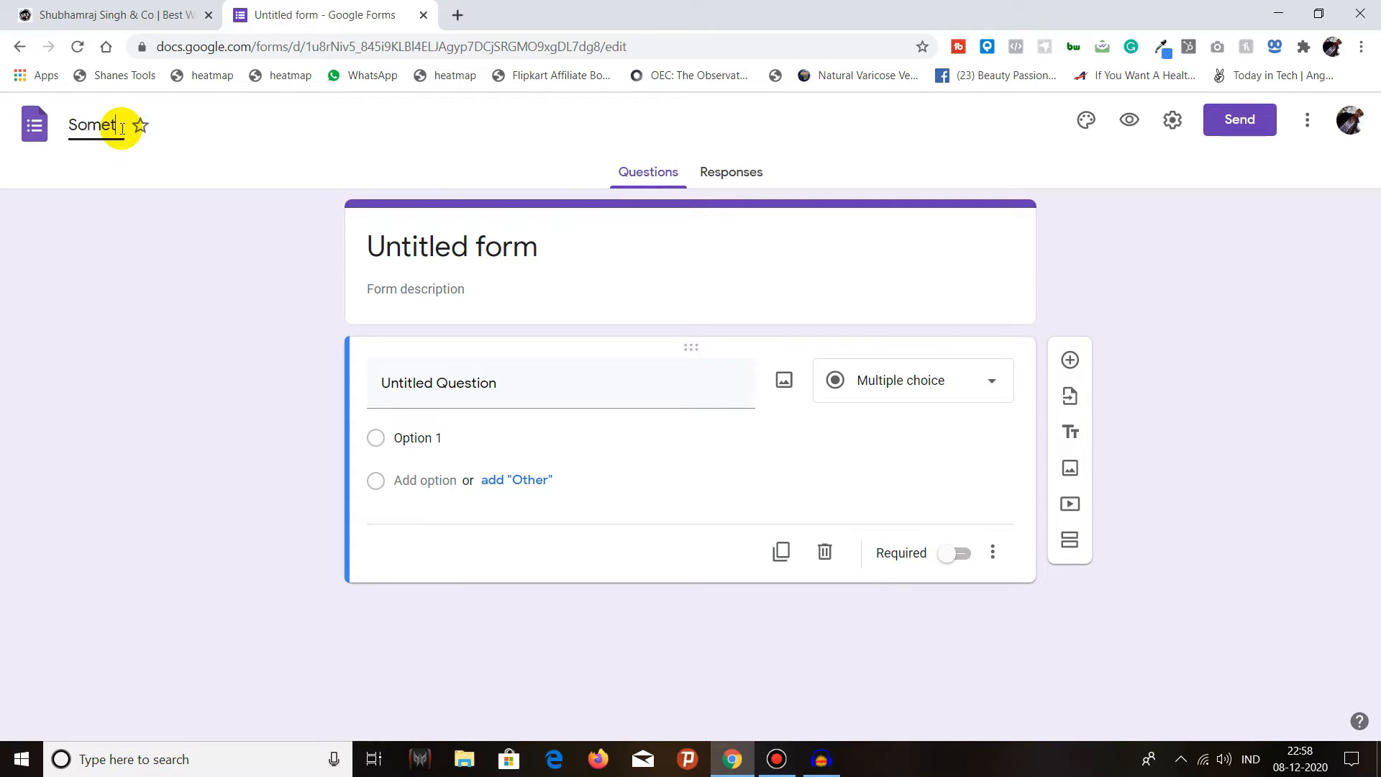
type("hing Someth")
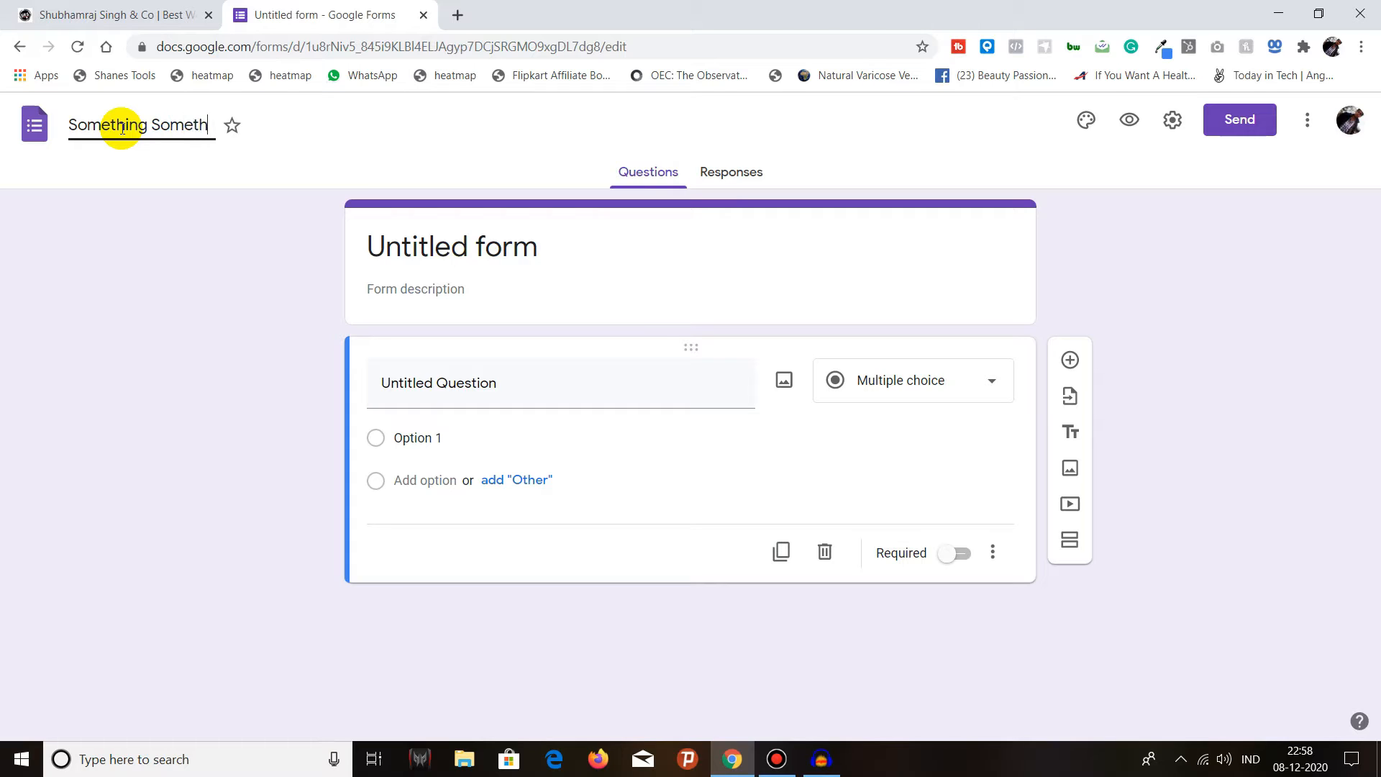
type("ing")
left_click(134, 163)
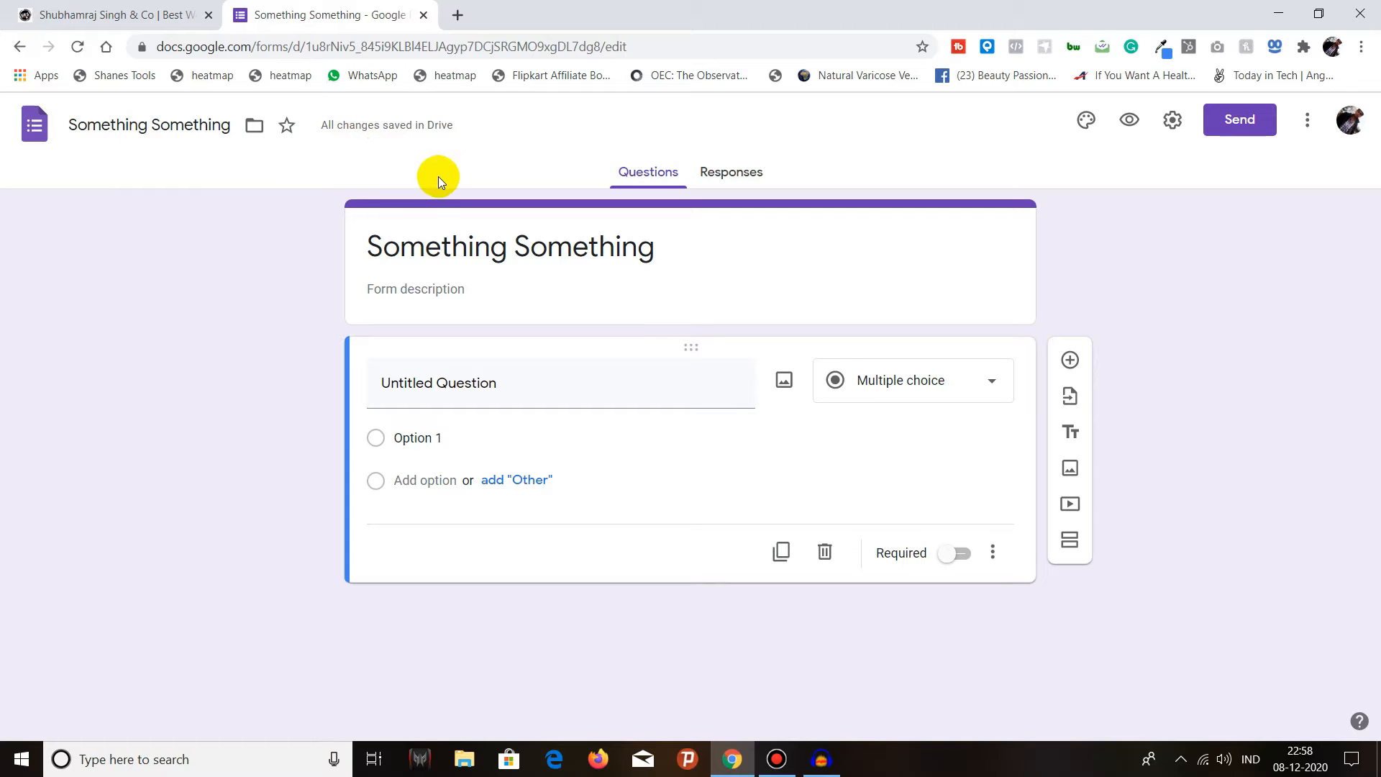
Enter the form description "This form is all about nothing special.".
left_click(419, 291)
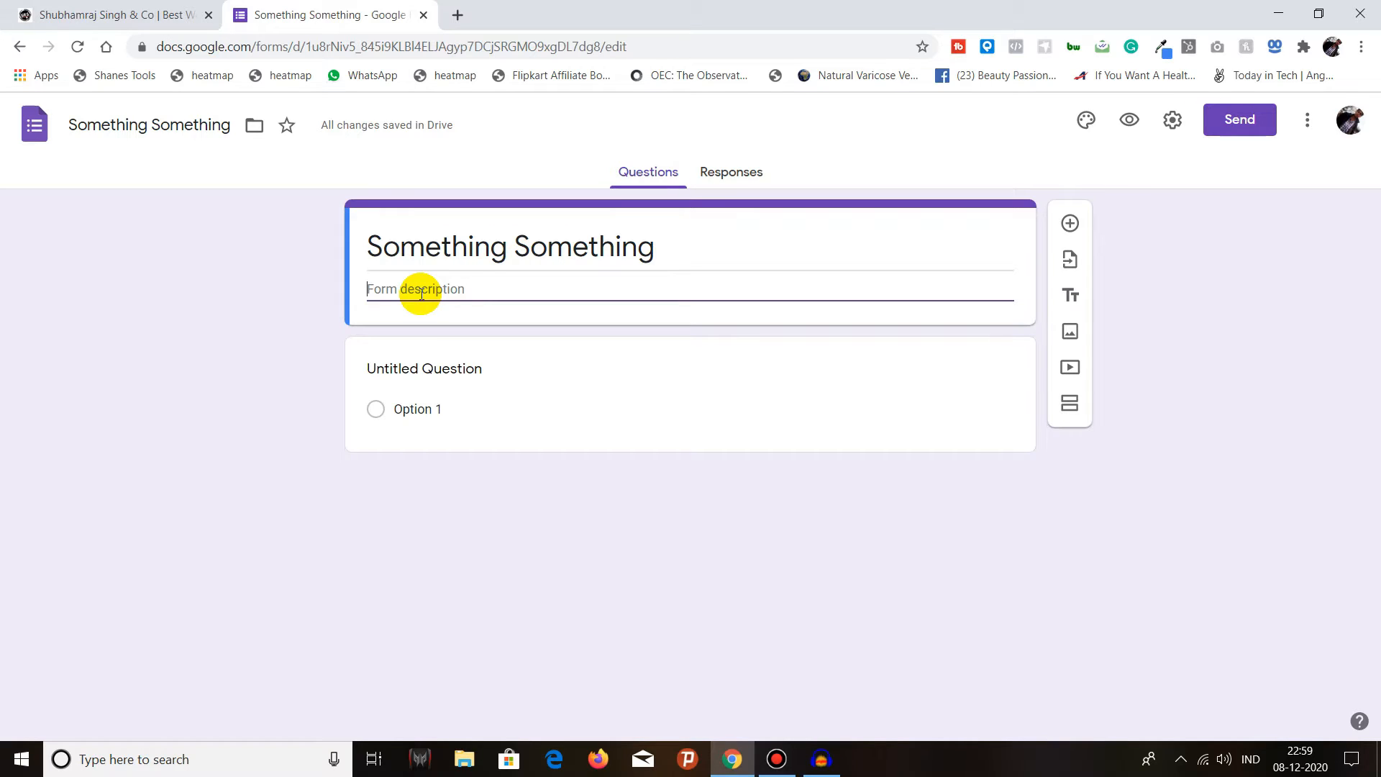
type("This form is all a")
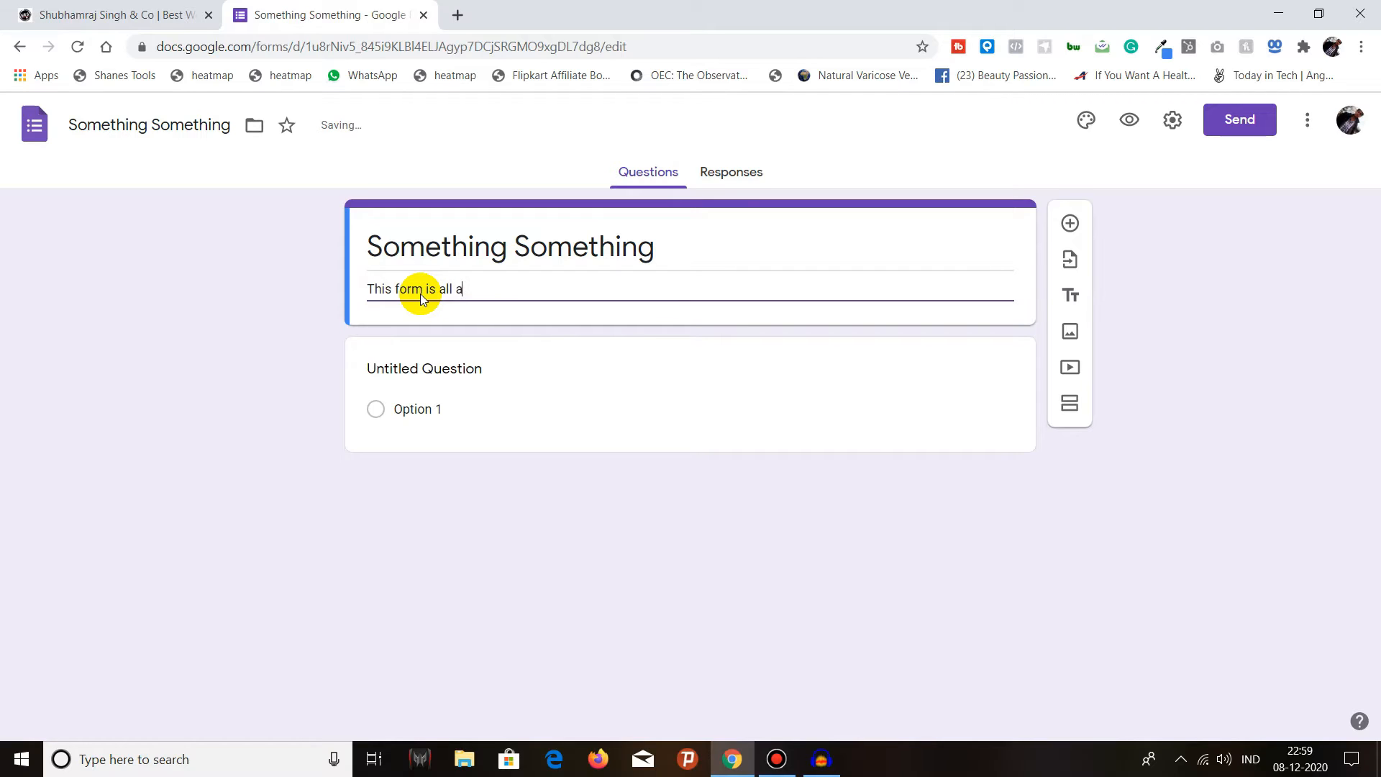
type("bout nothing special.")
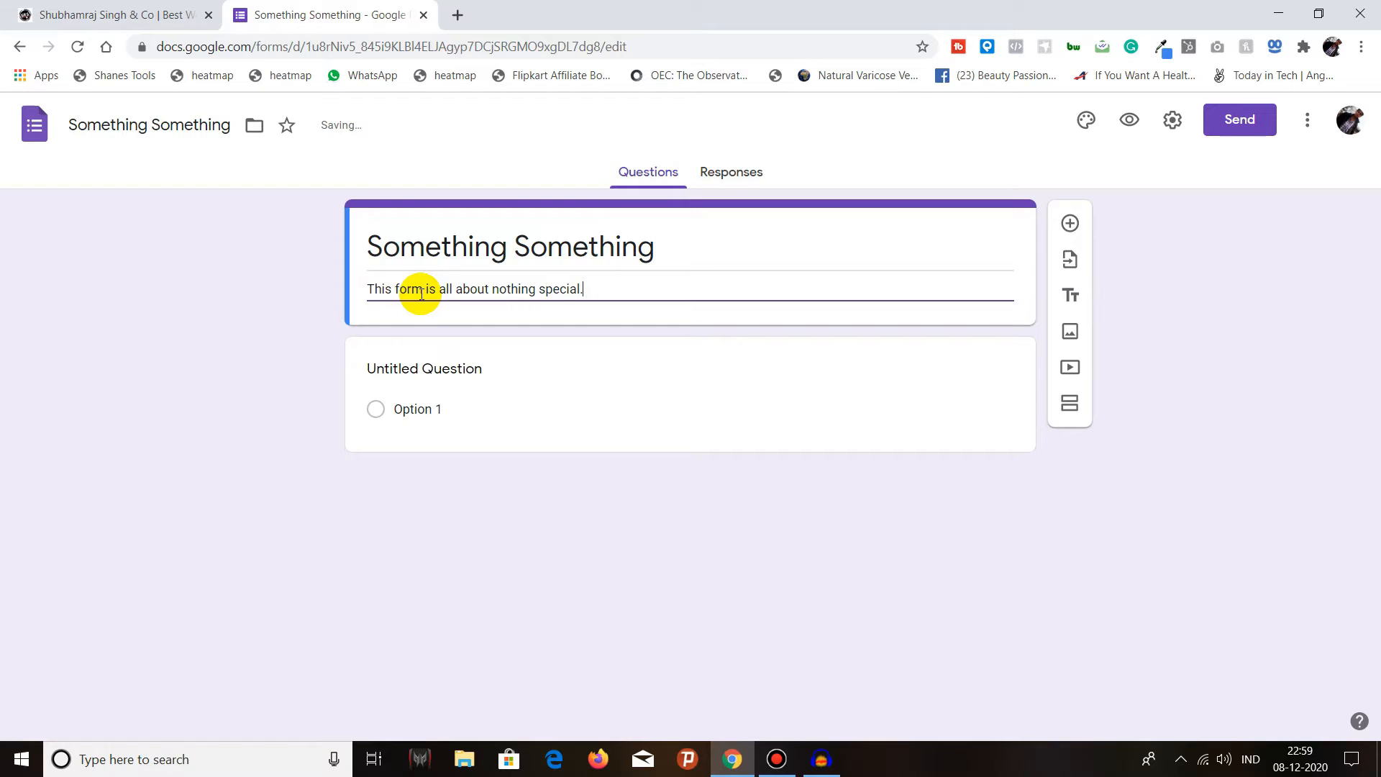
left_click(607, 289)
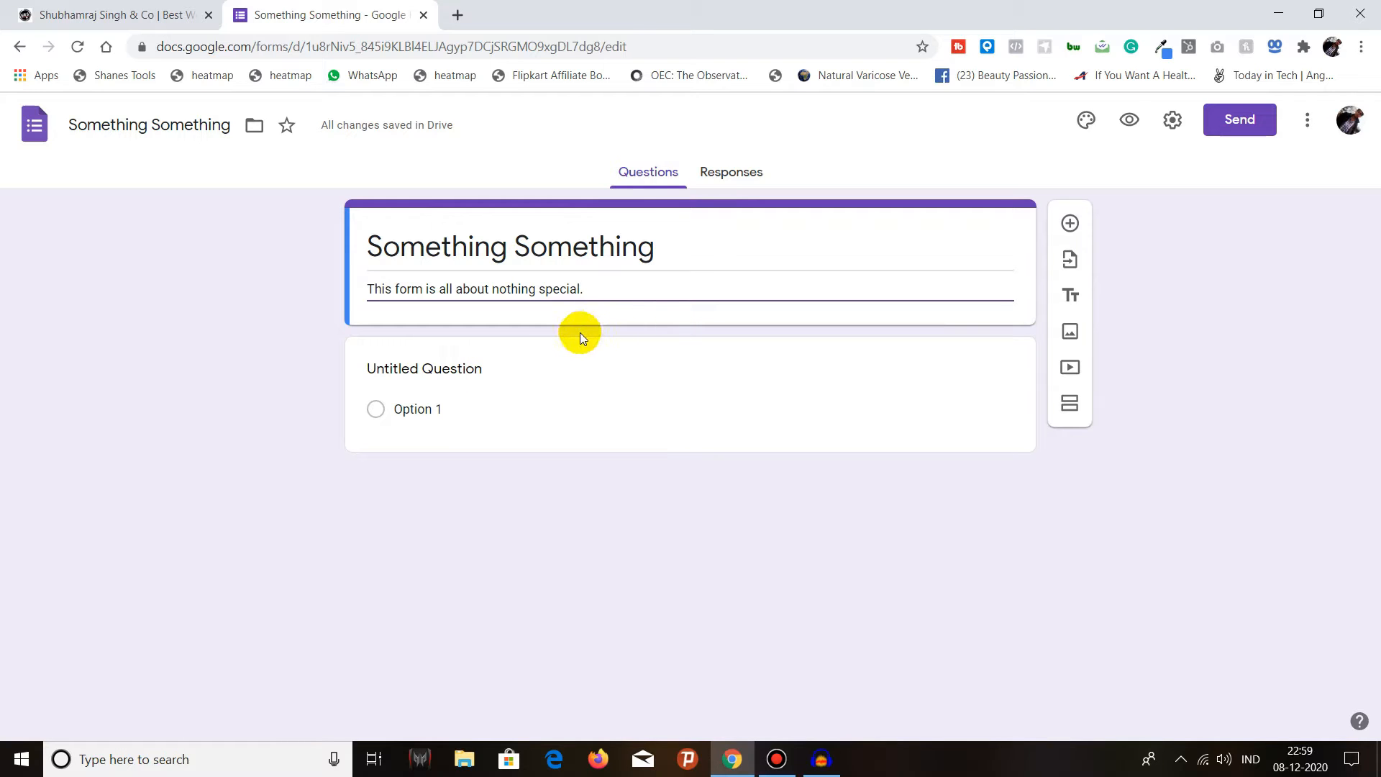
Title the first question "Full Name" so that it takes a short answer.
left_click(474, 370)
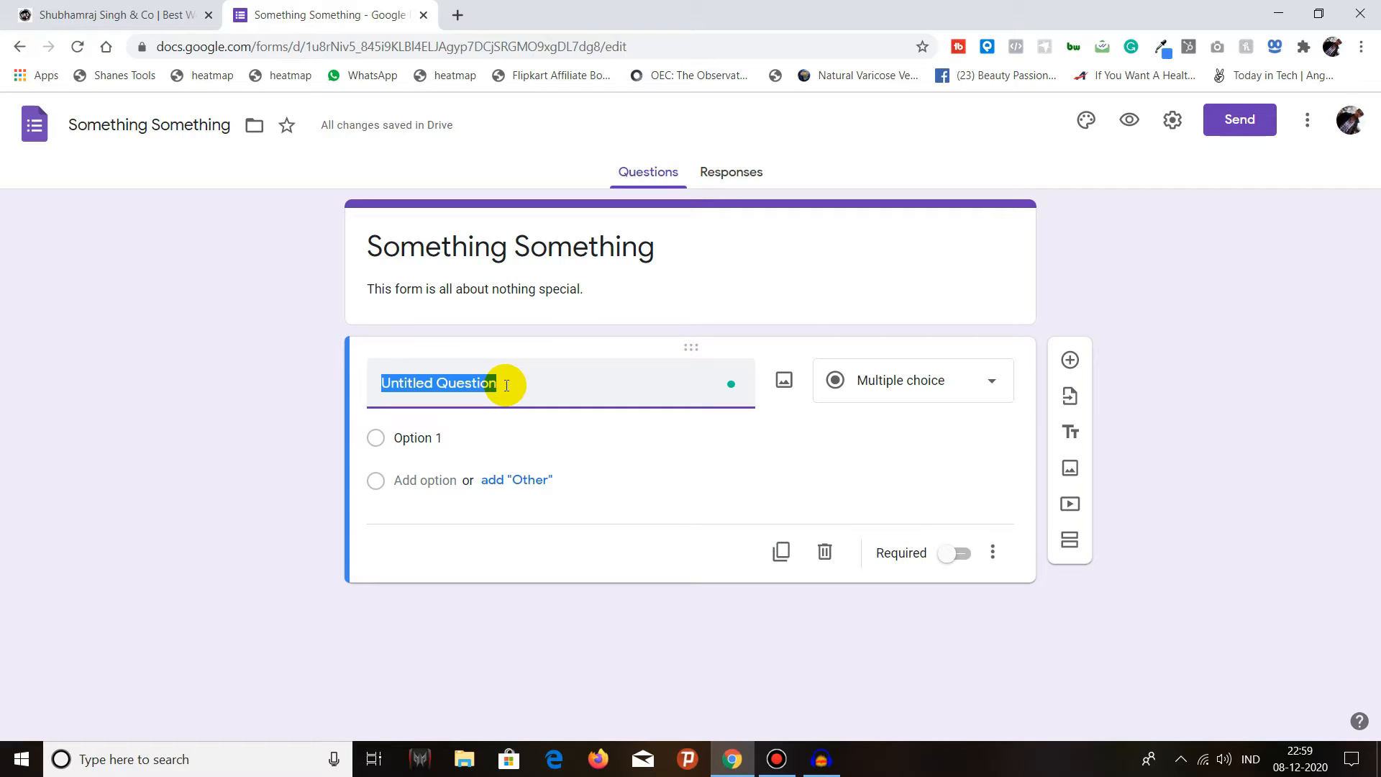
type("Ful")
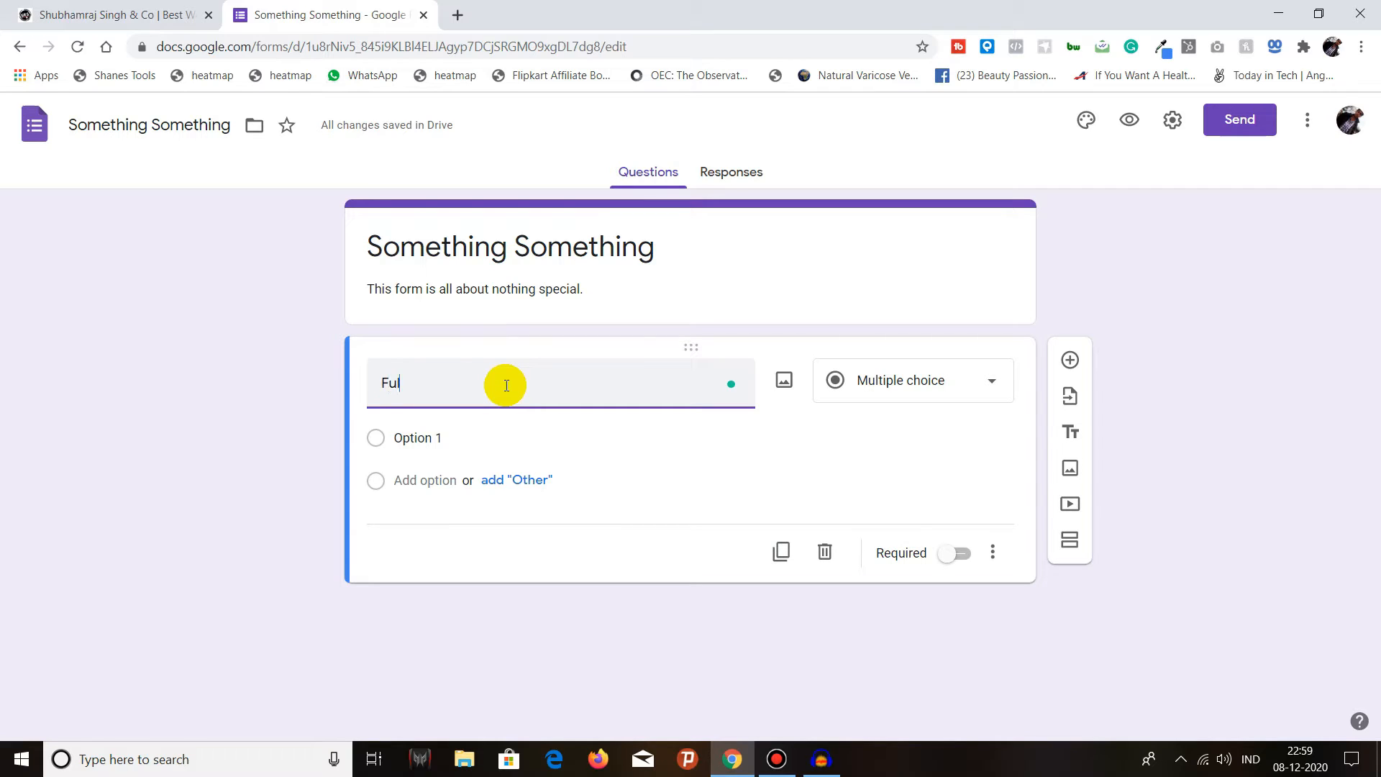
type("l Name")
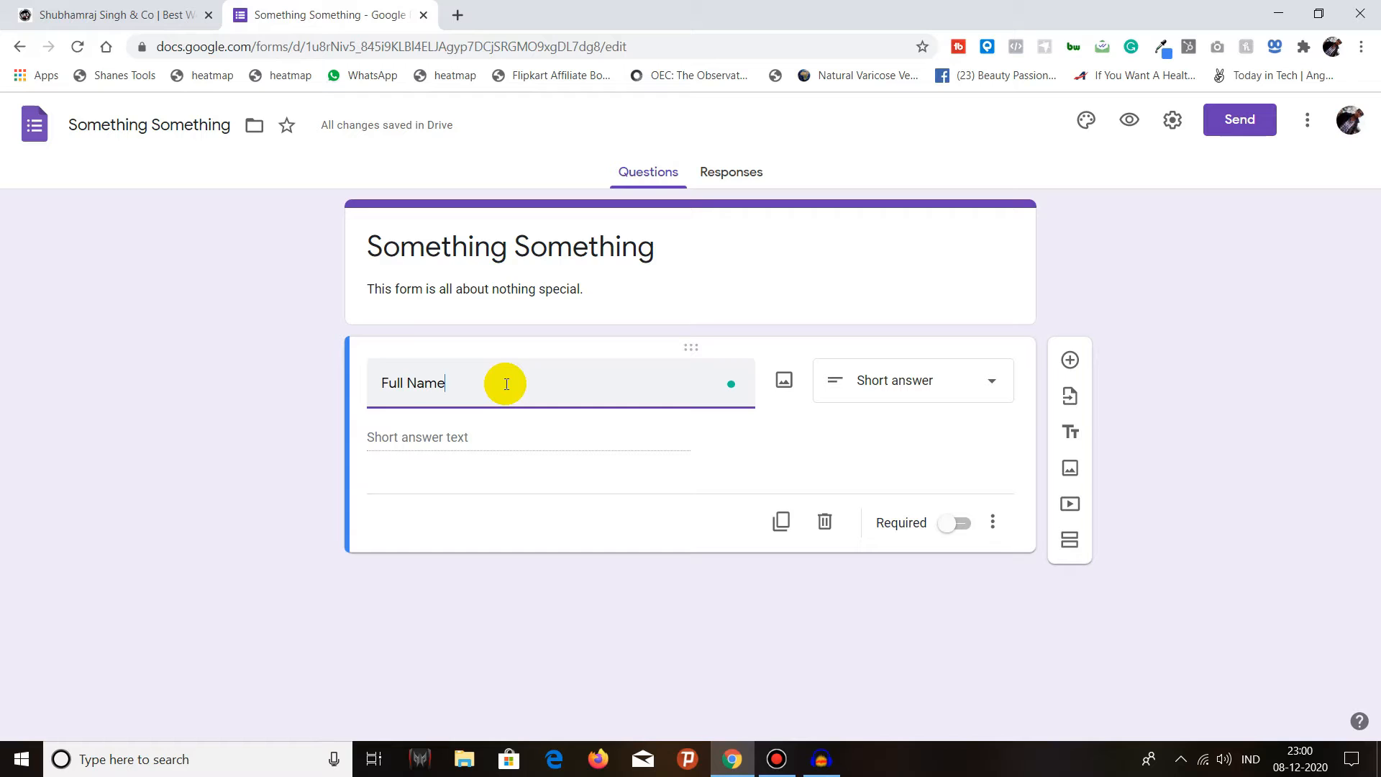
Examine the available answer types and the image insertion dialog for the Full Name question without changing anything.
left_click(978, 389)
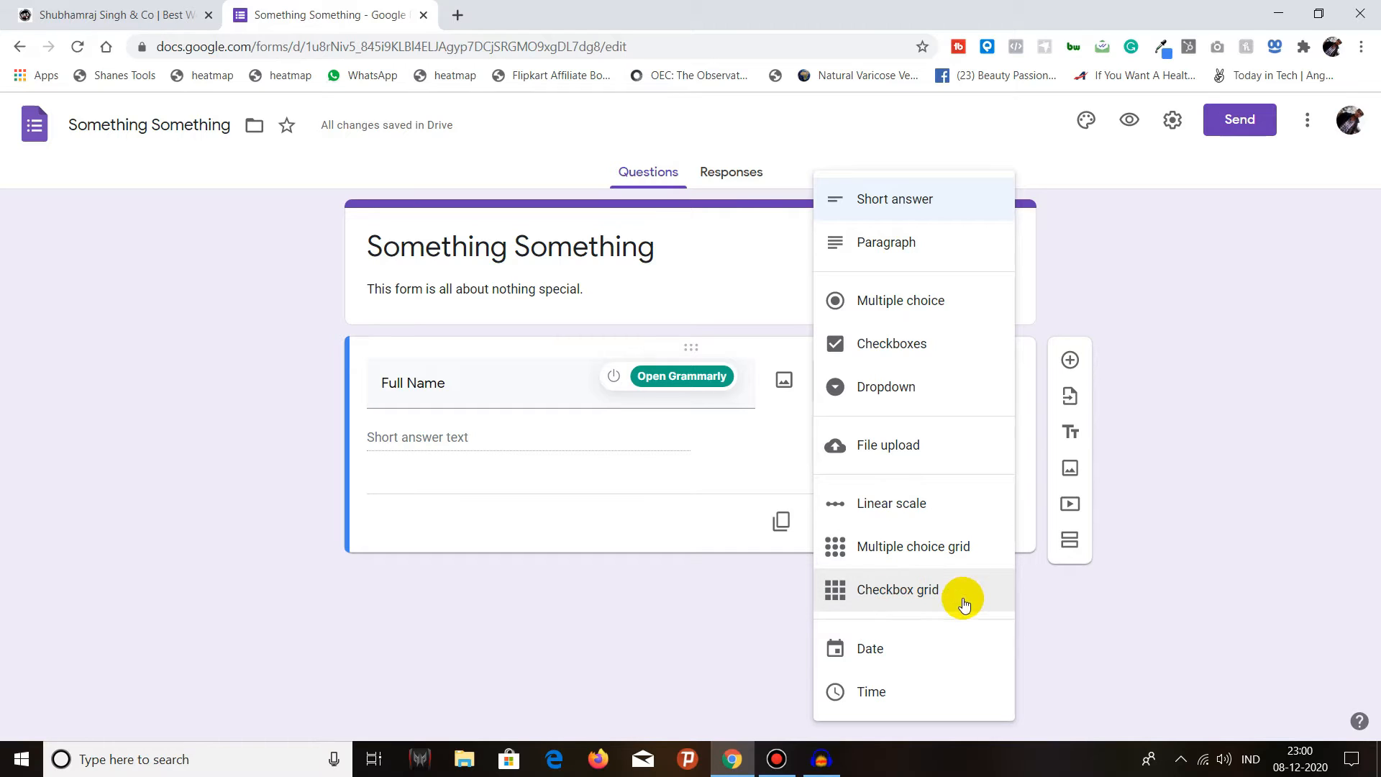
left_click(637, 448)
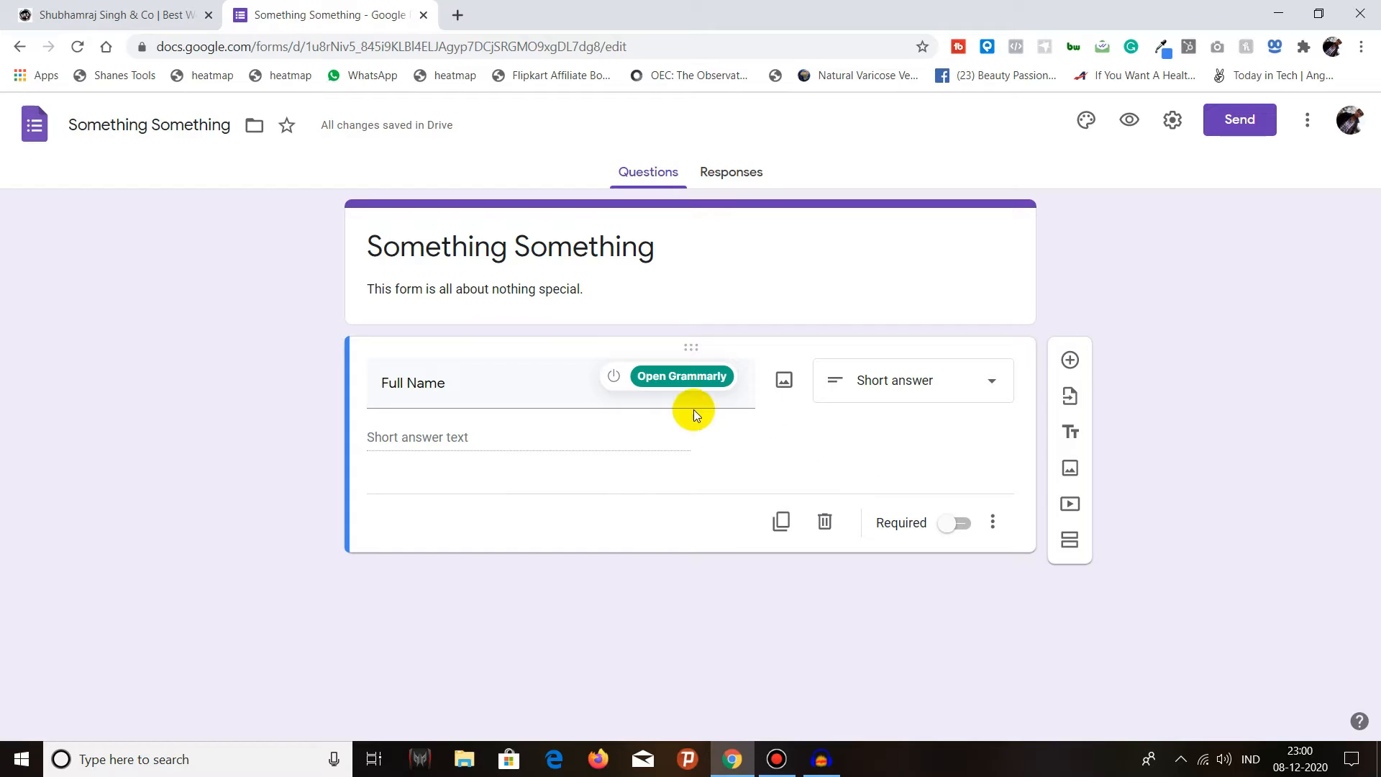
left_click(783, 384)
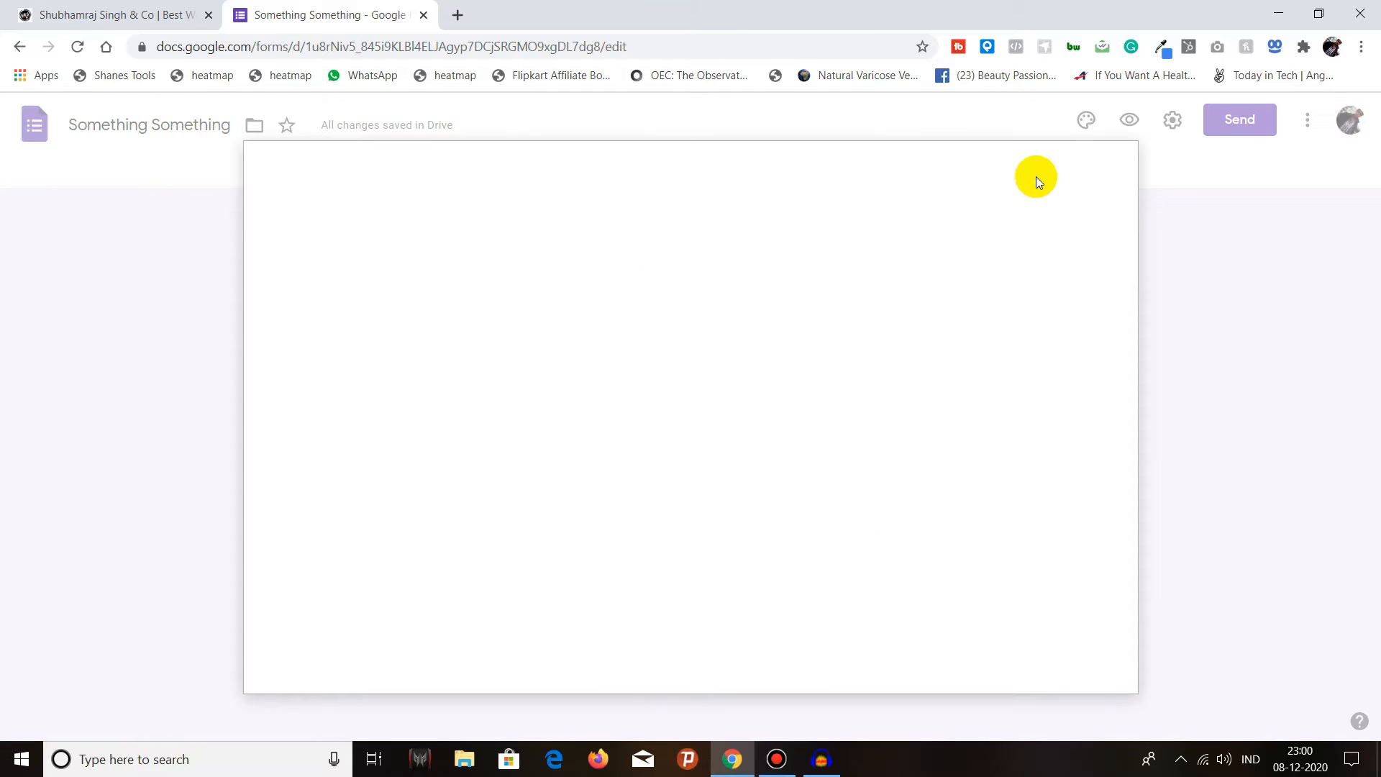
left_click(1108, 172)
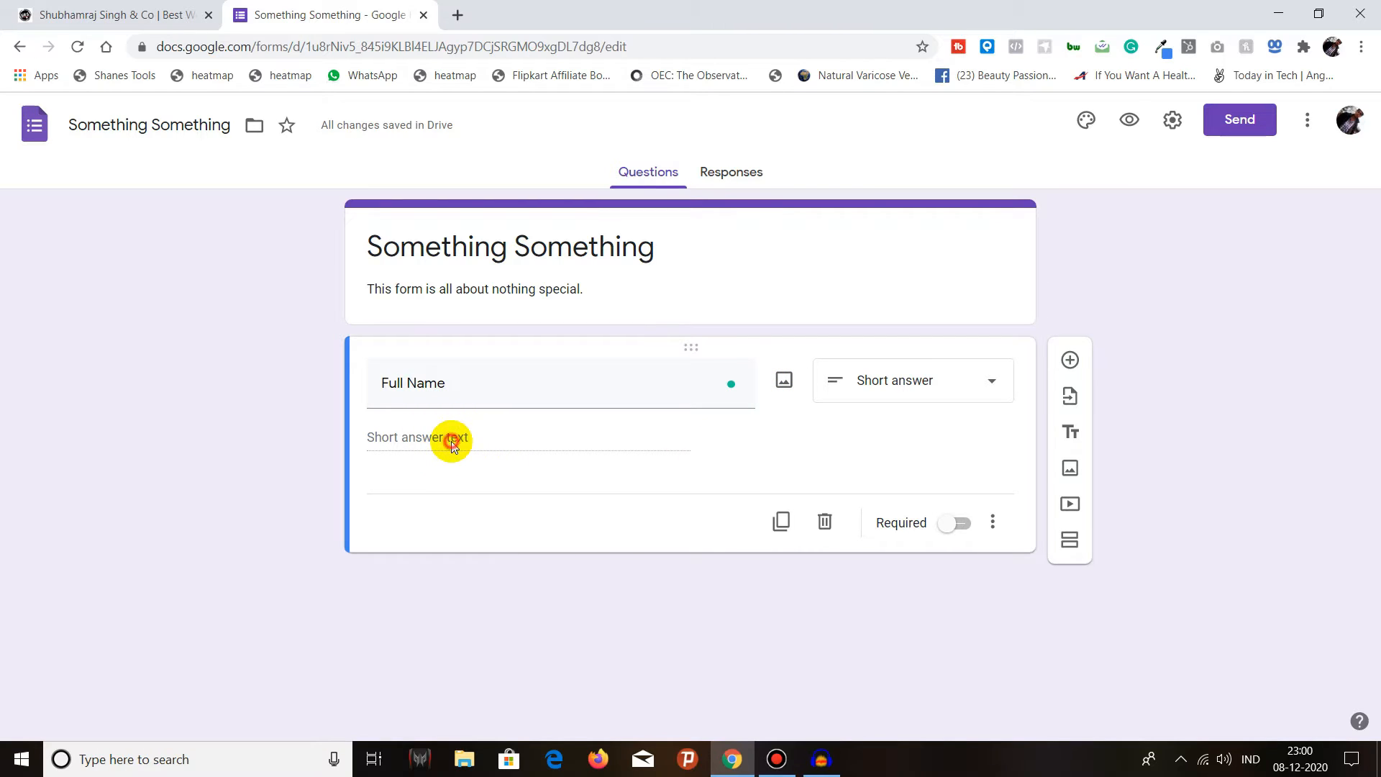
Make the Full Name question required and add a multiple-choice question "Gender" with all suggested options: Female, Male, Prefer not to say and Other.
left_click(961, 529)
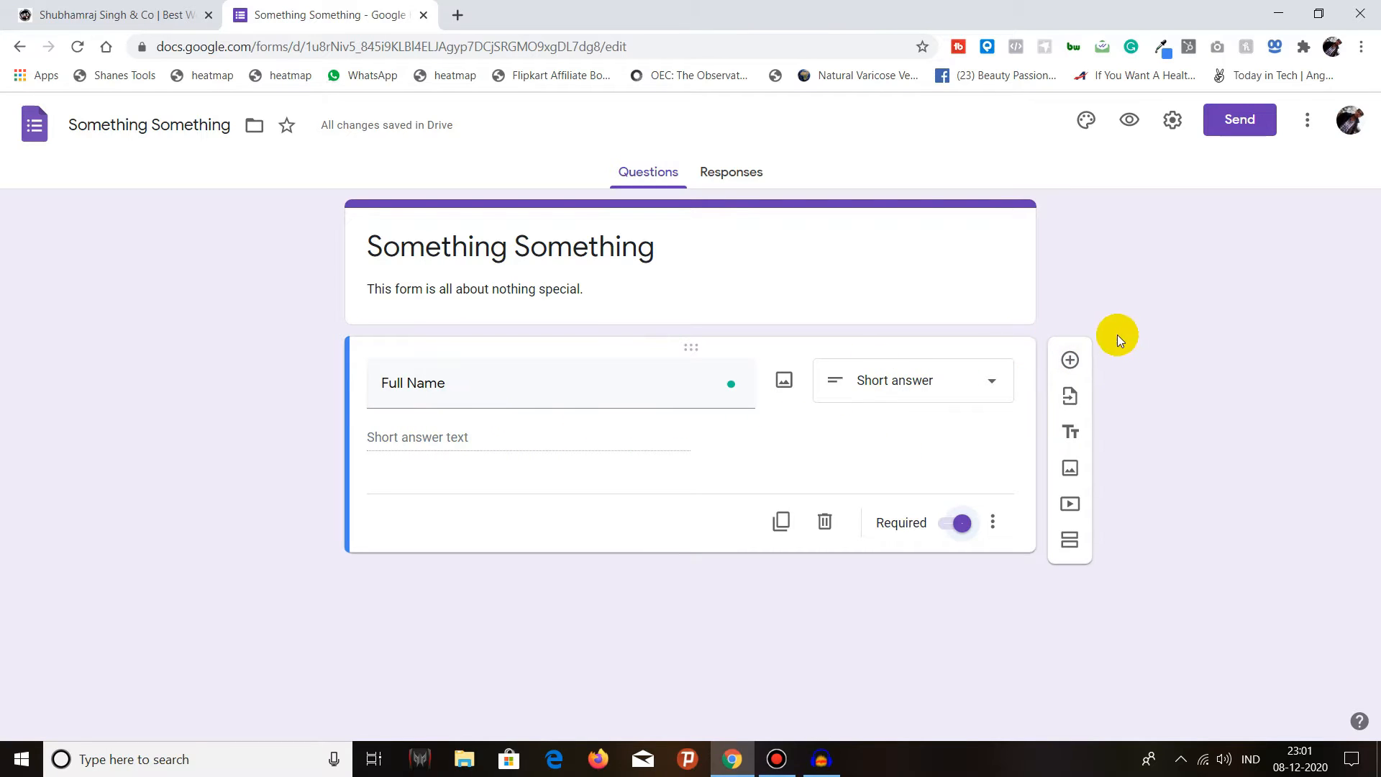
left_click(1072, 362)
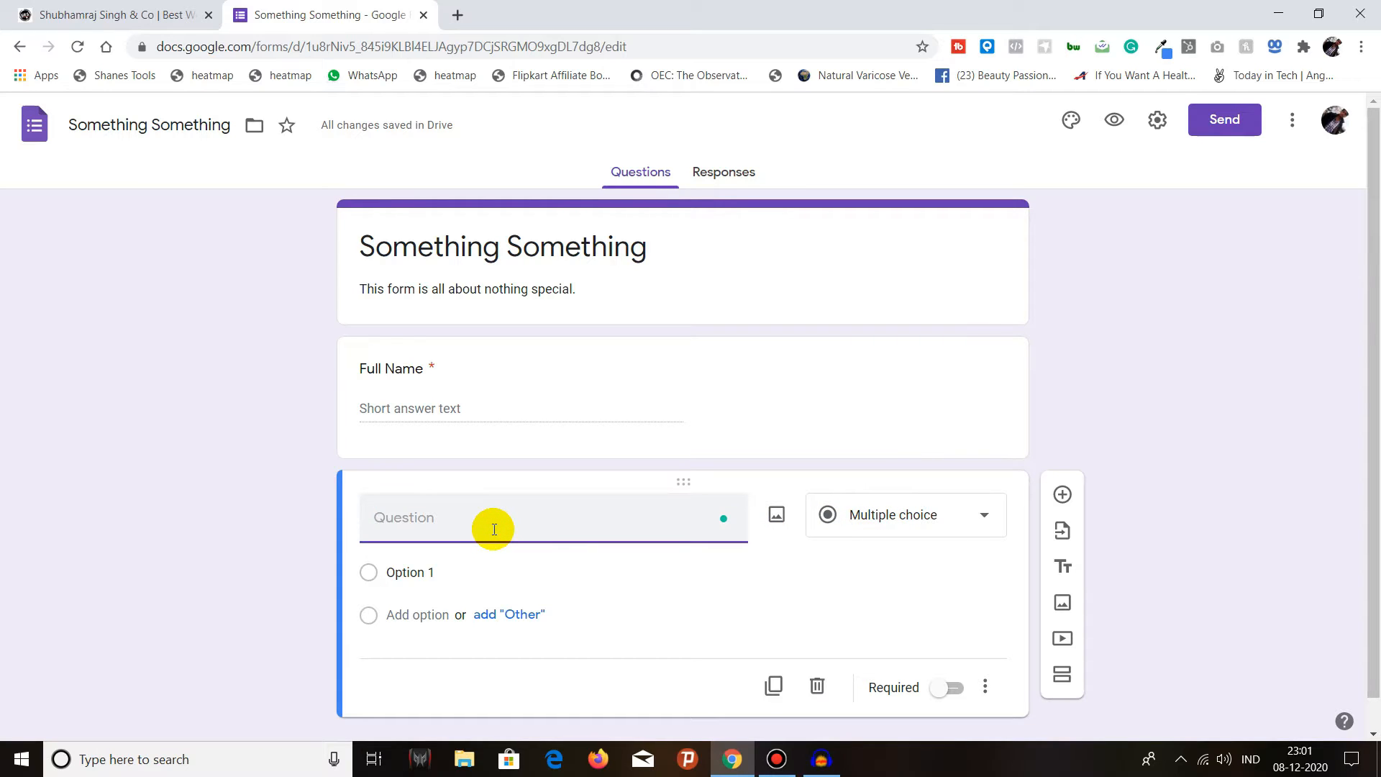
type("Ge")
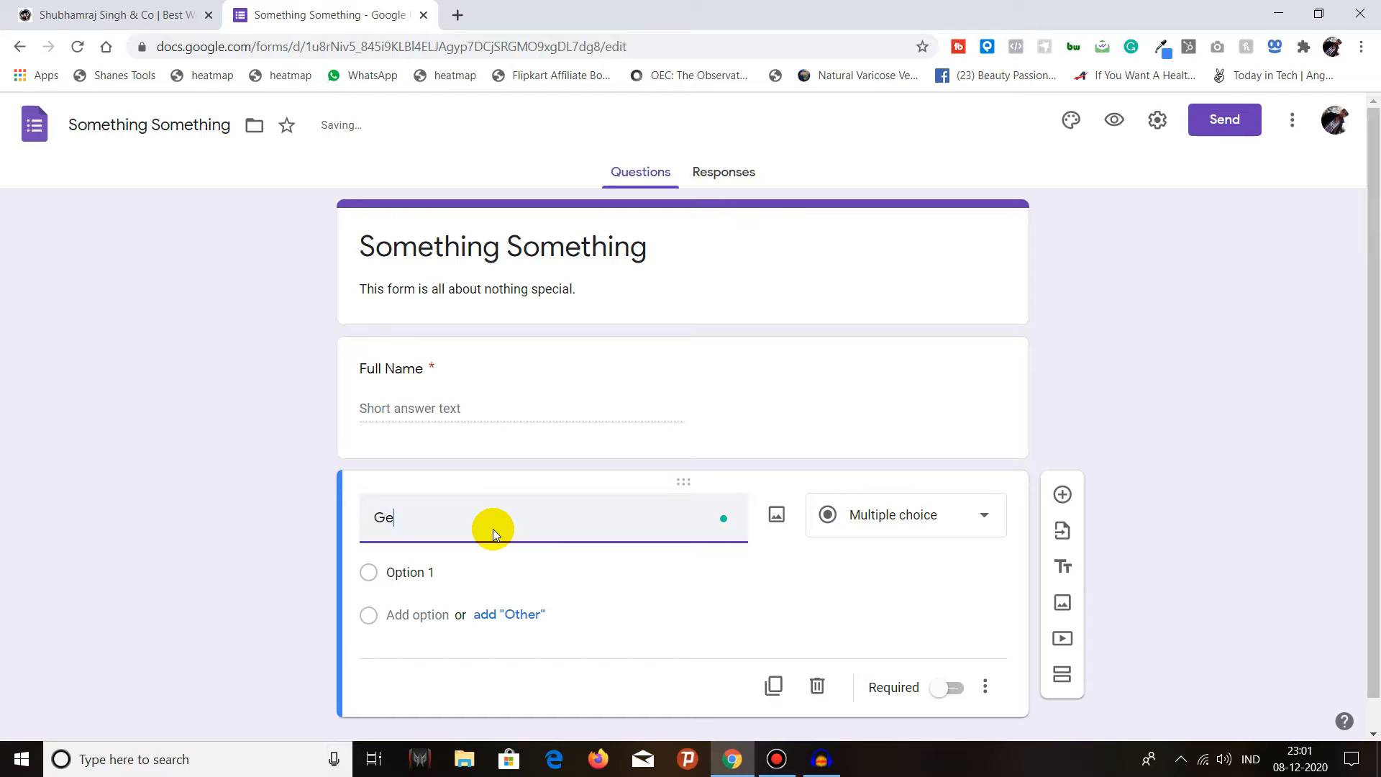
type("nder")
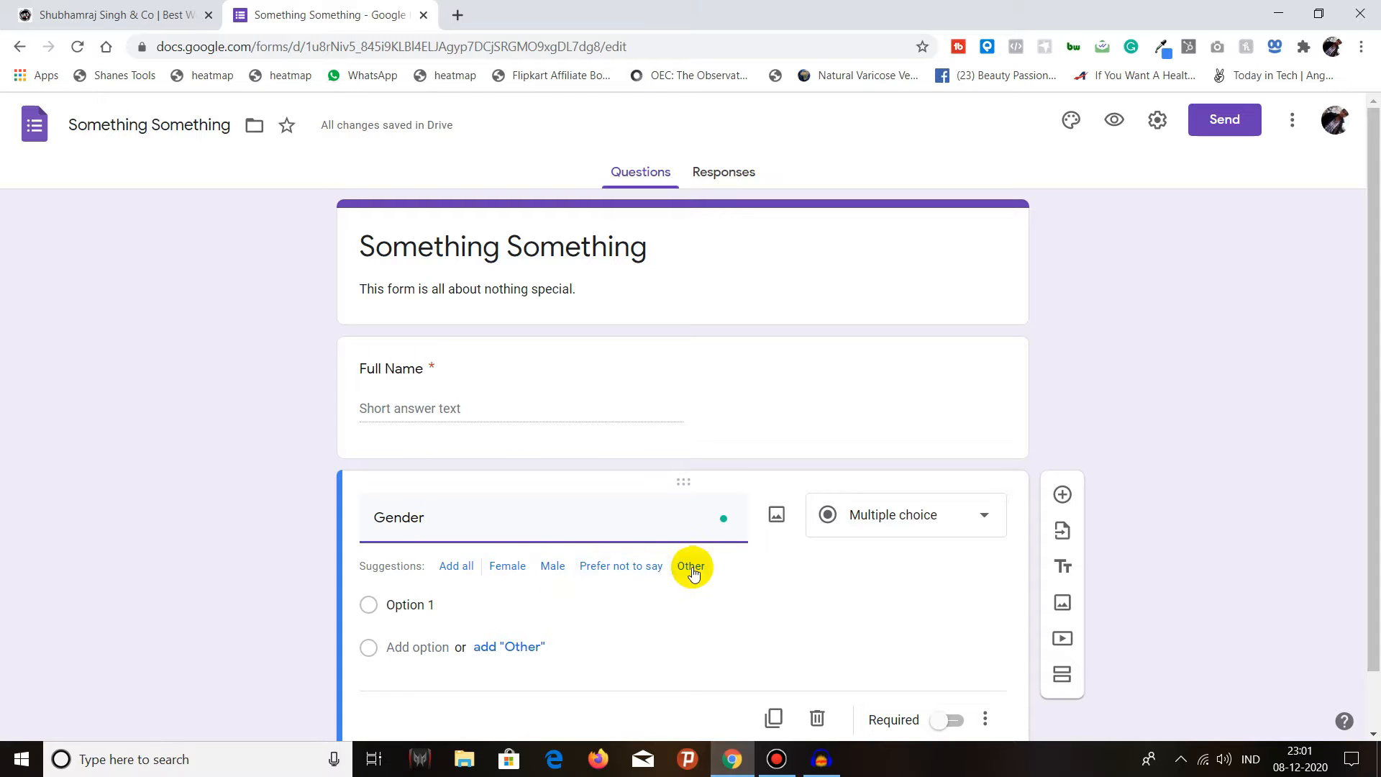
left_click(468, 566)
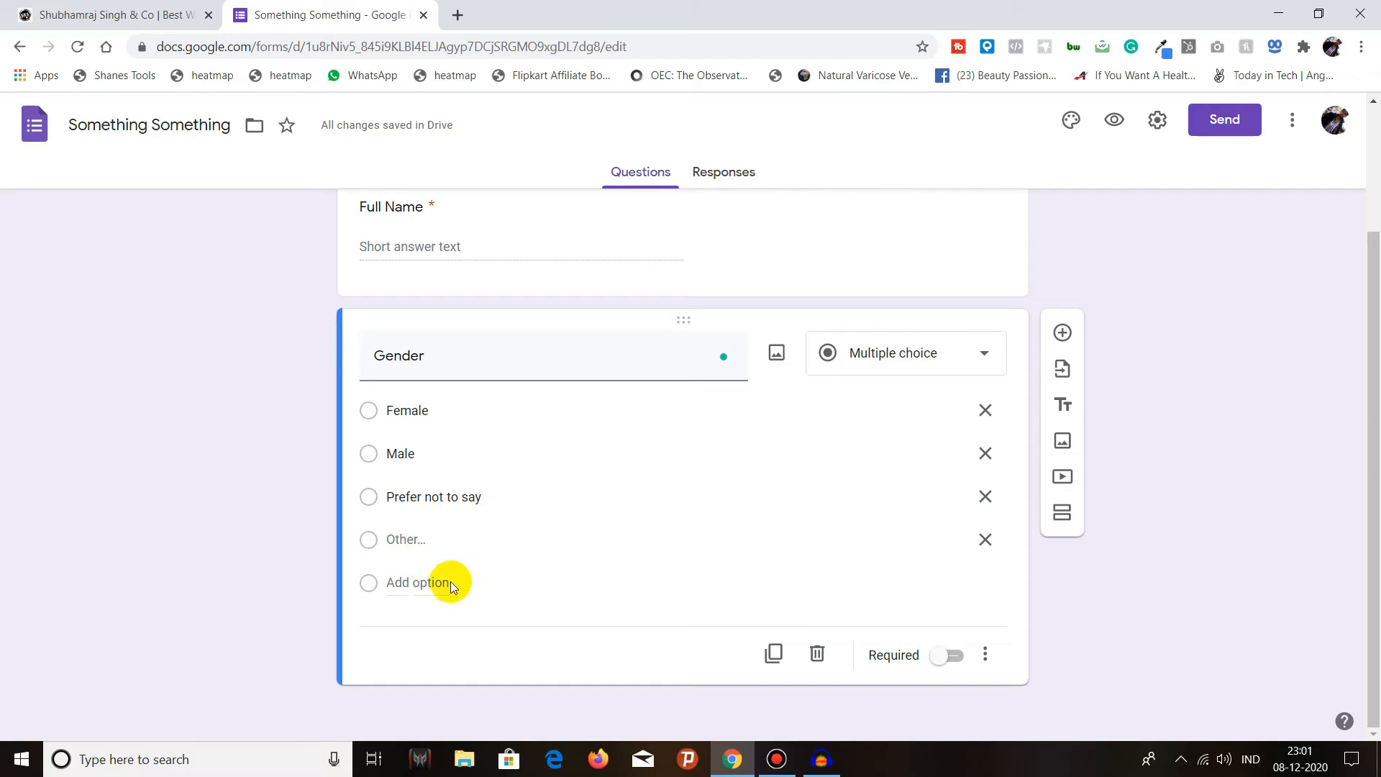
Make the Gender question required.
left_click(943, 655)
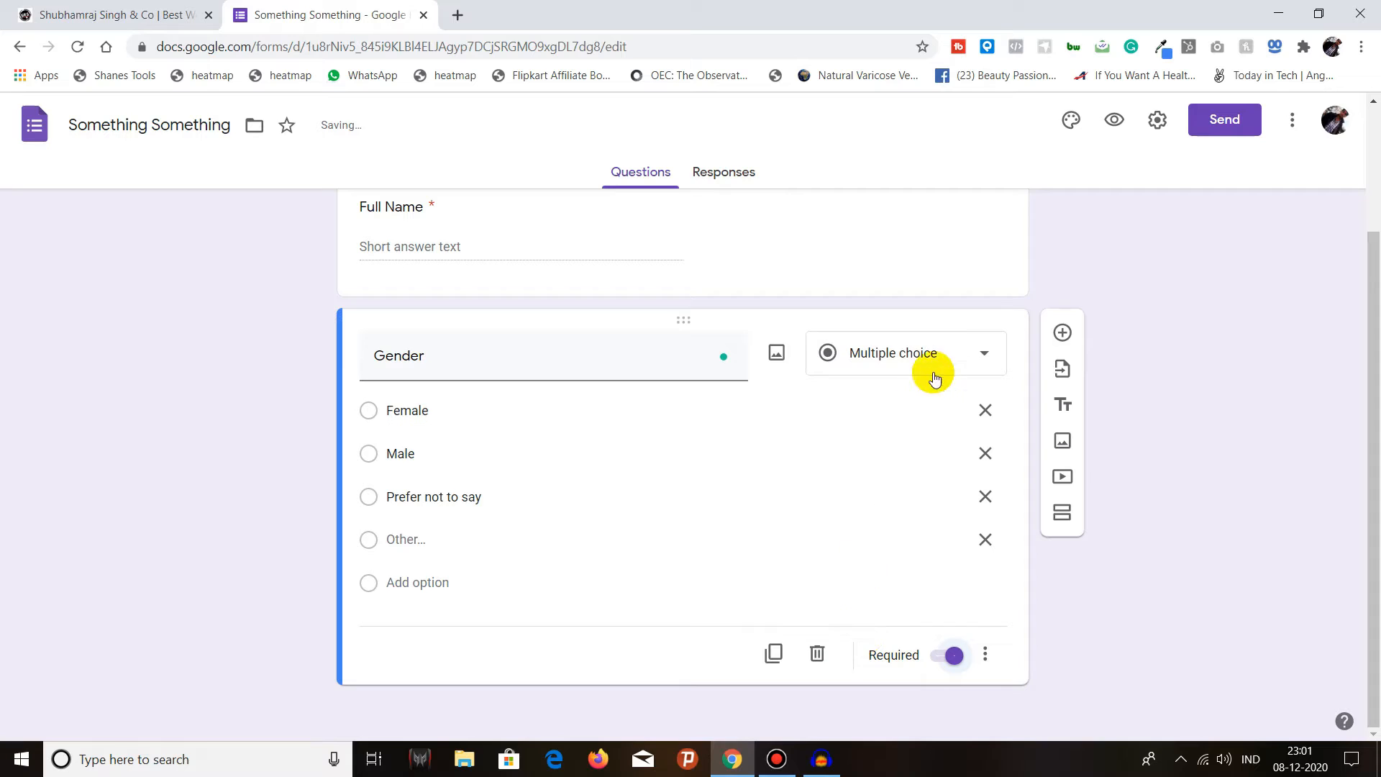
Try sending respondents to a section based on their Gender answer and view the destinations offered for Female.
left_click(990, 655)
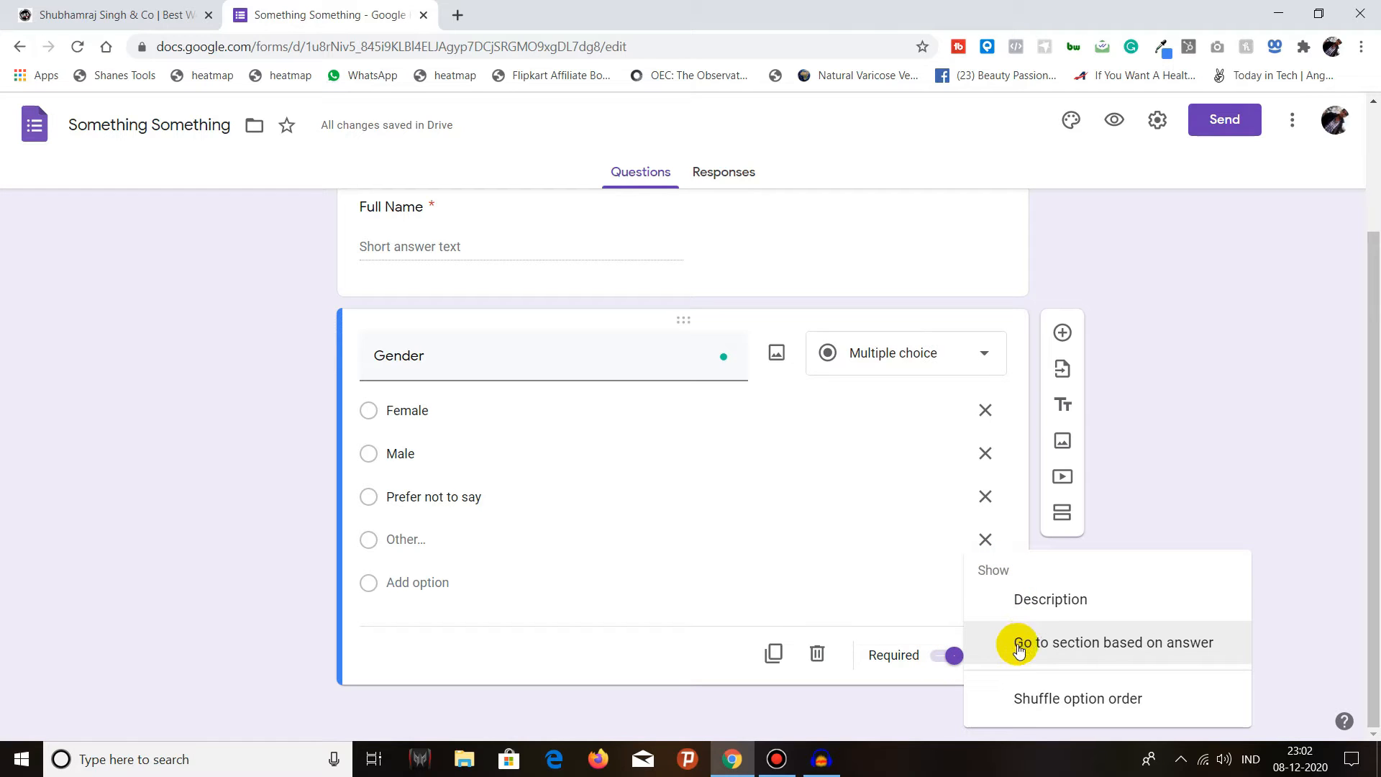
left_click(1090, 643)
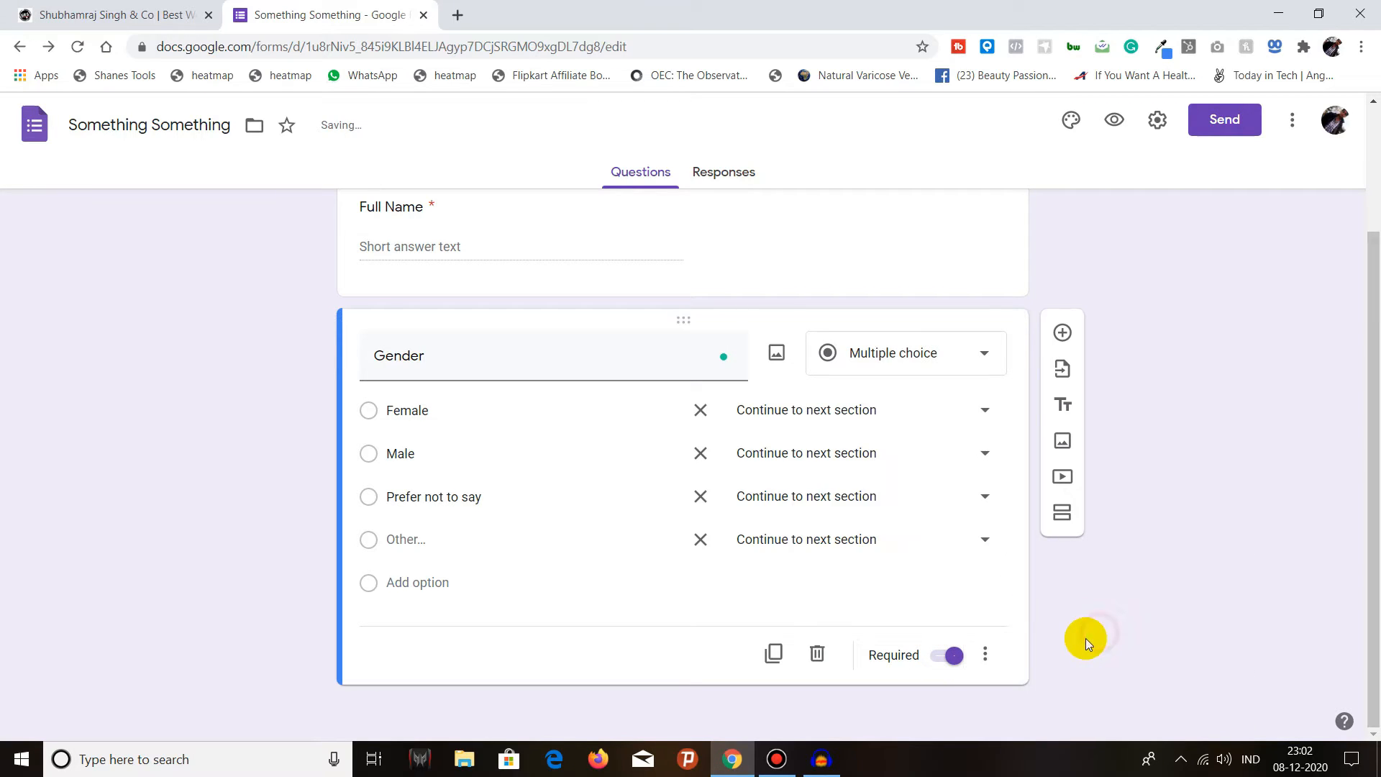
left_click(940, 412)
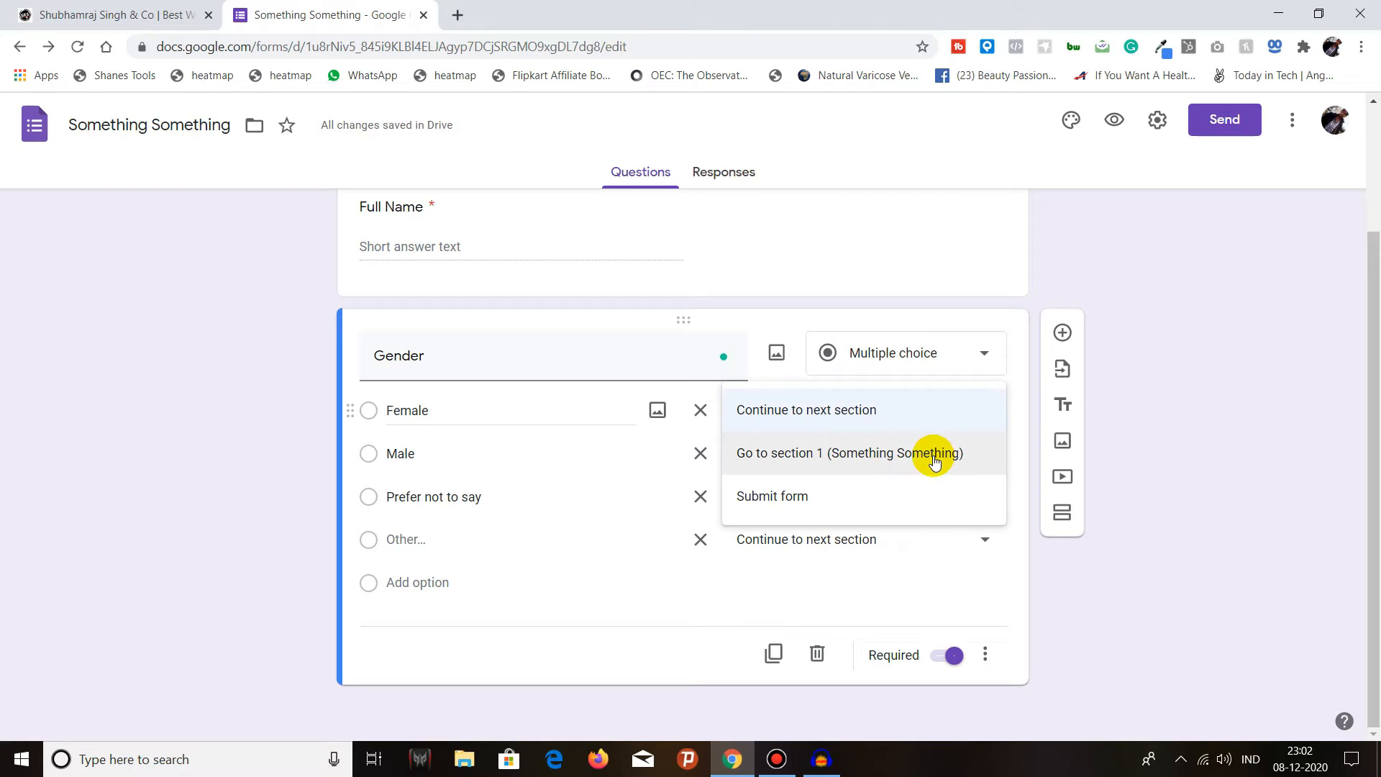
left_click(945, 415)
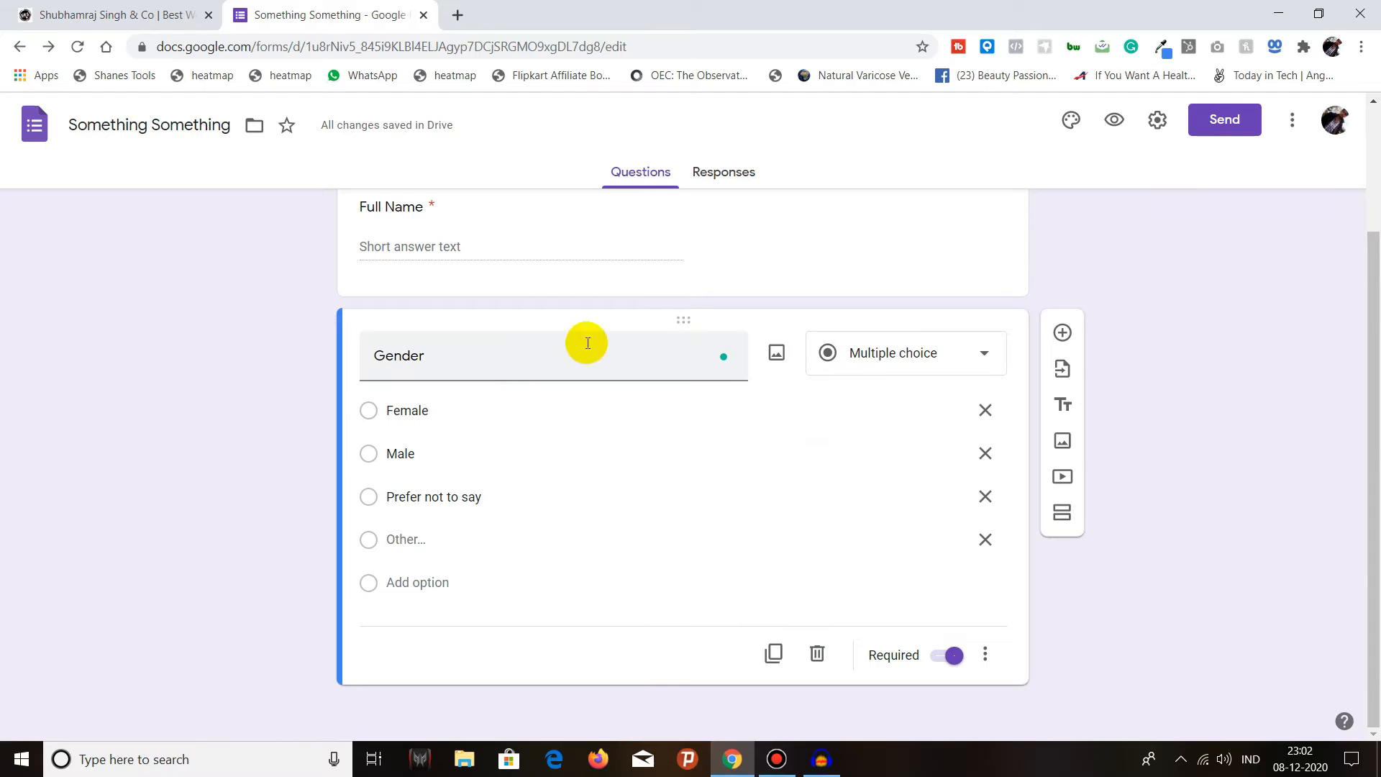
Add a new question below Gender with the Paragraph answer type.
scroll(754, 379, "up", 3)
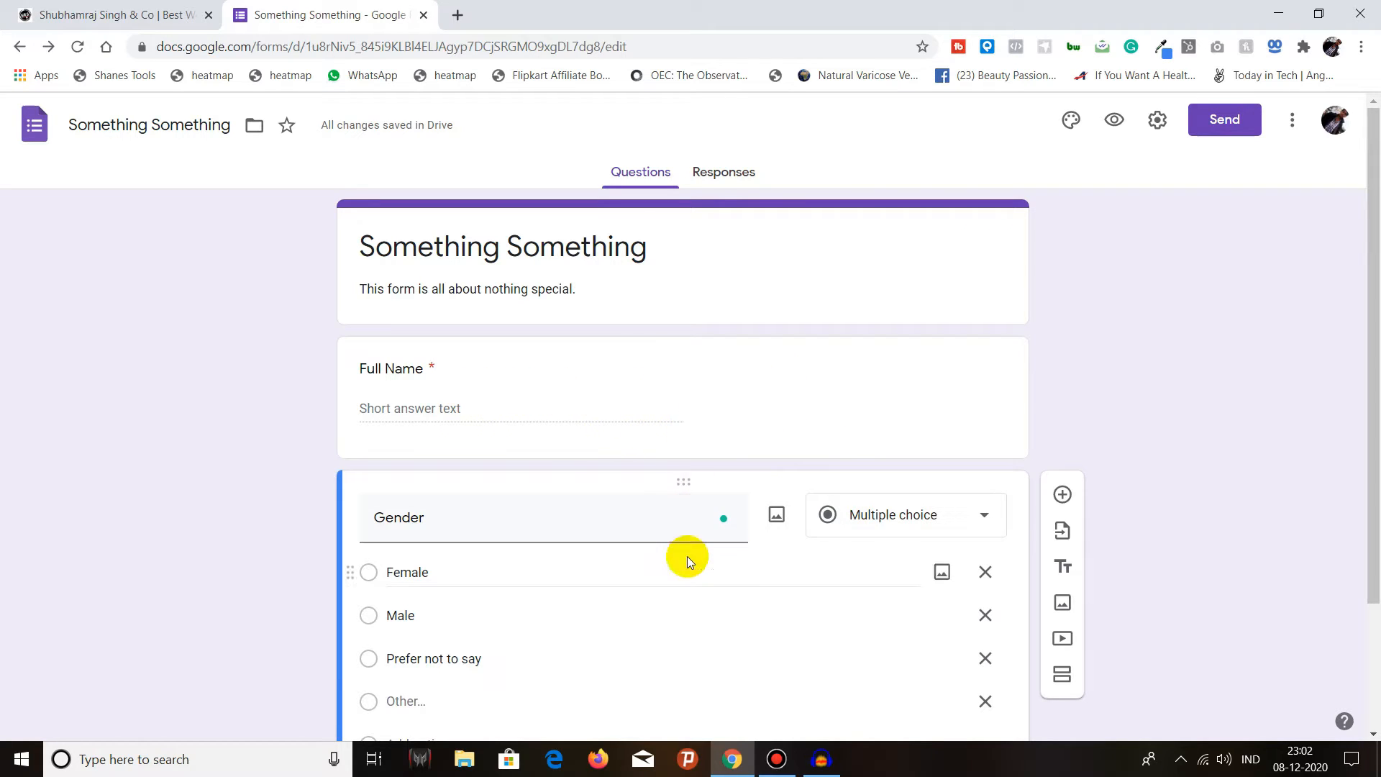
left_click(1047, 496)
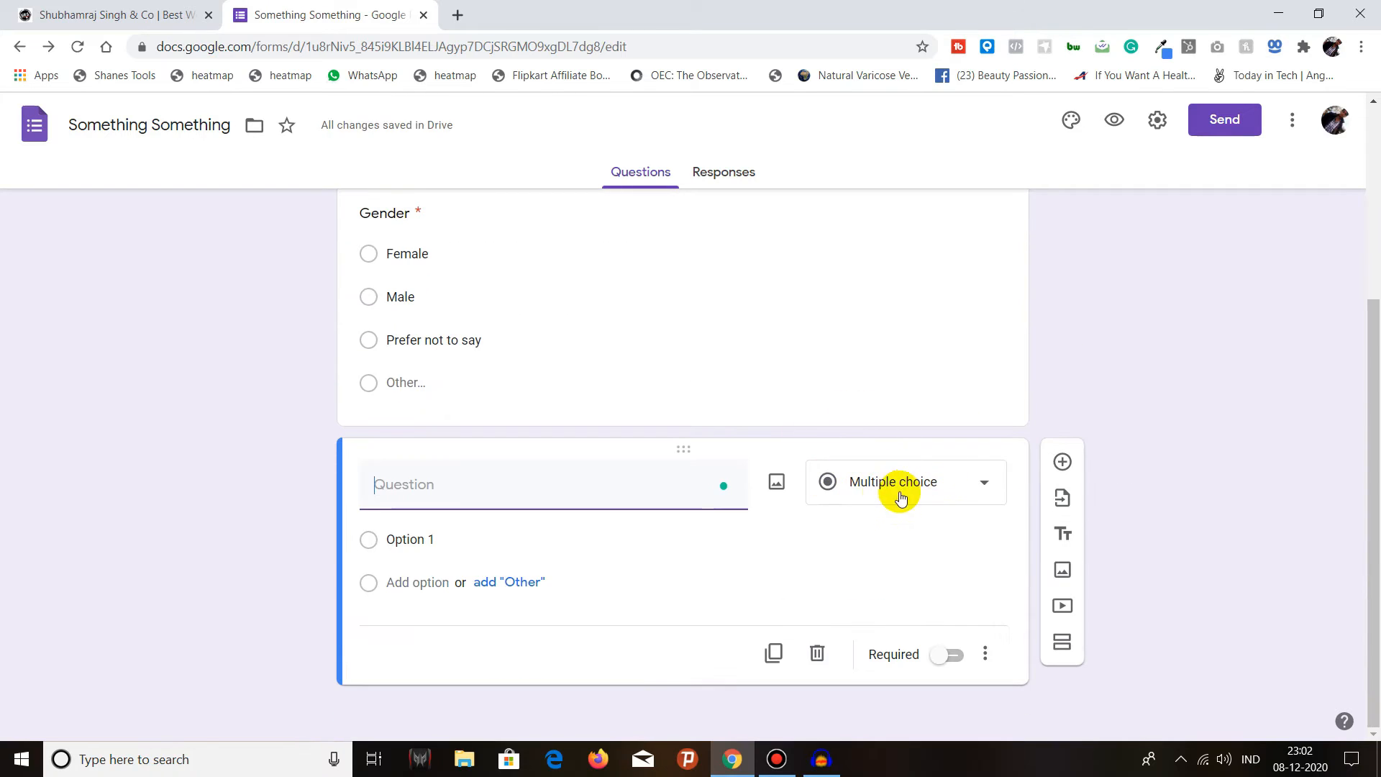
left_click(899, 490)
left_click(929, 264)
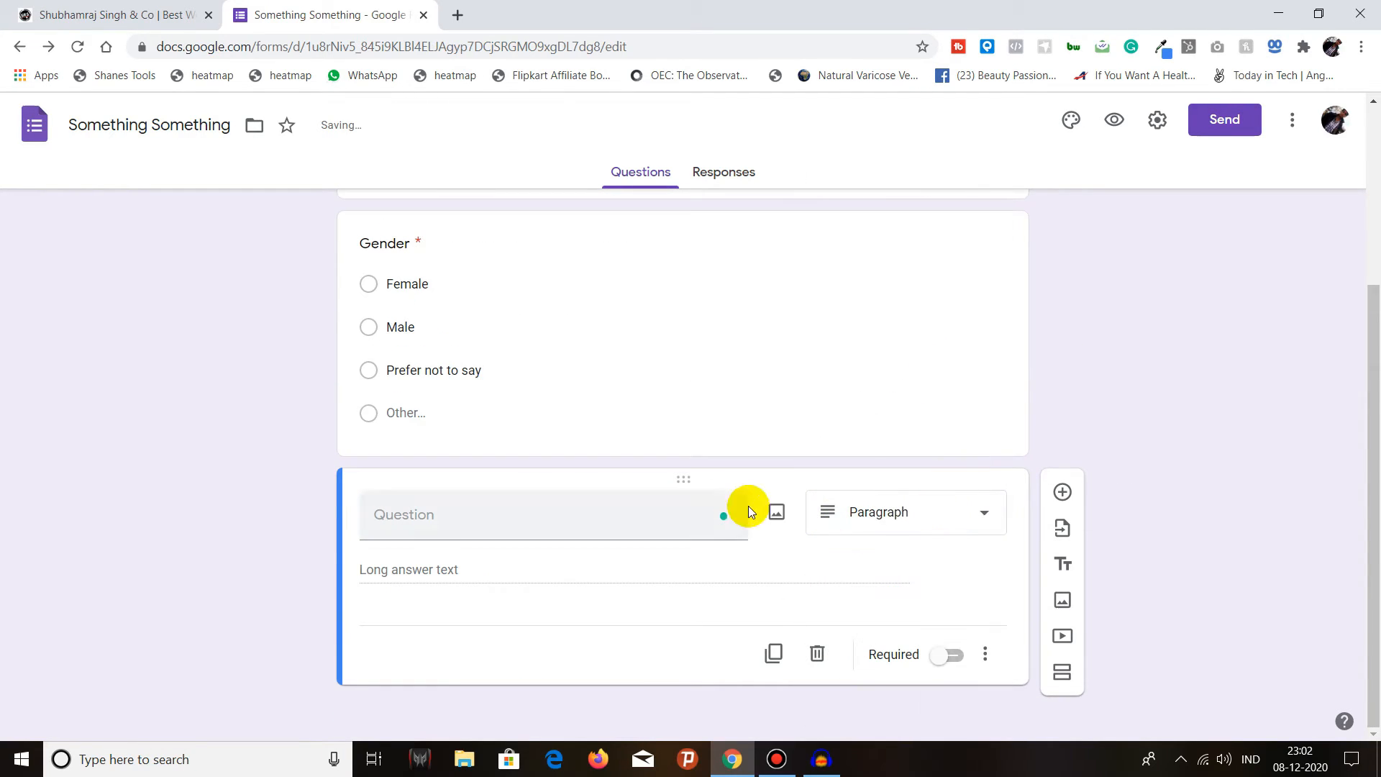
Title the paragraph question "Tell Me About Yourself In Brief" and make it required.
left_click(621, 513)
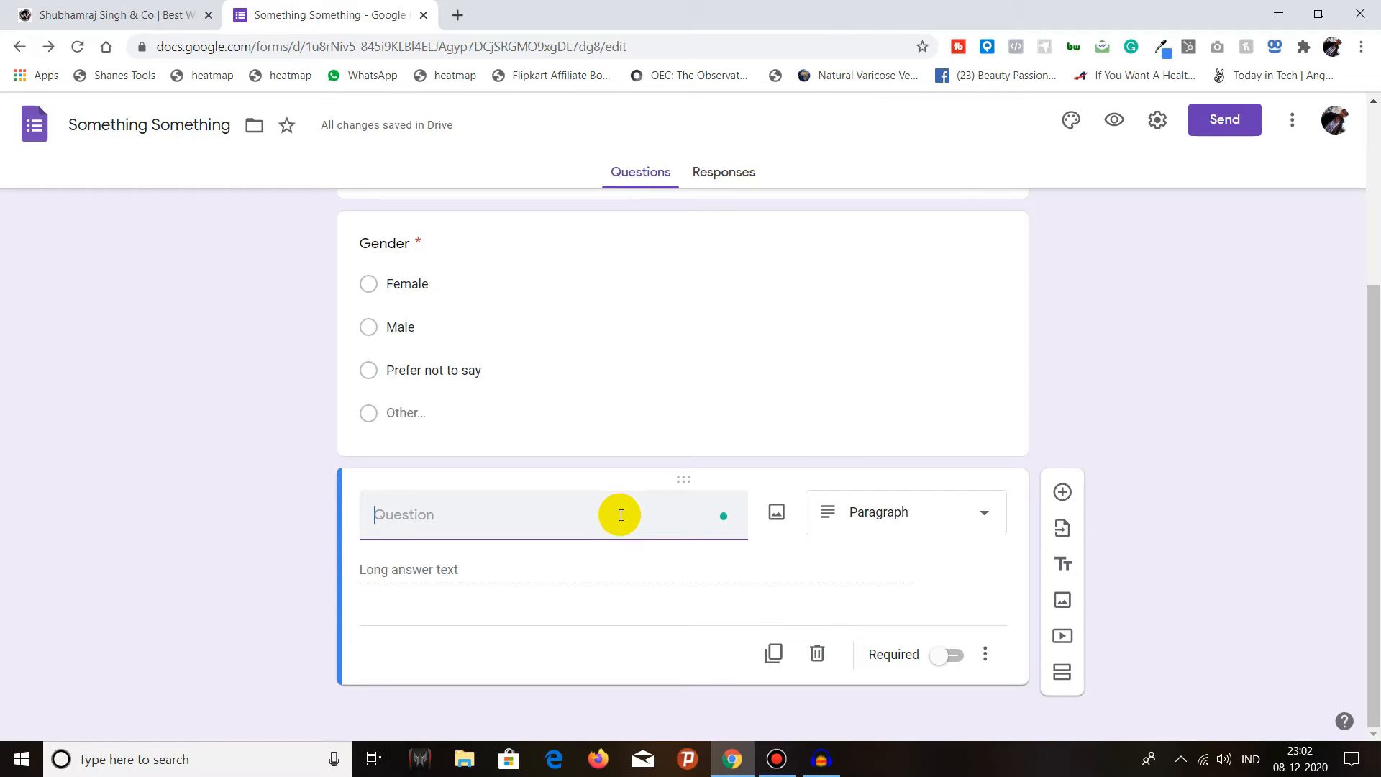
scroll(619, 513, "up", 3)
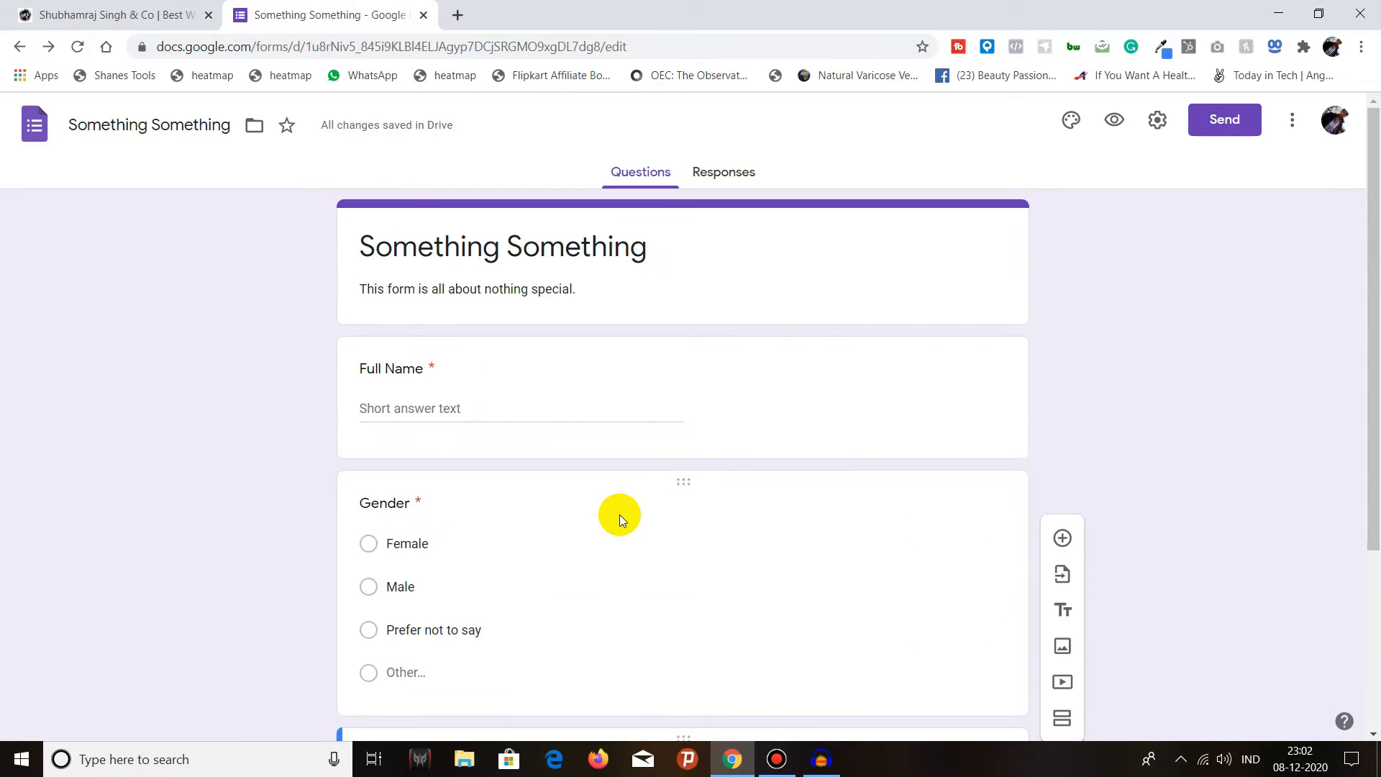
left_click(538, 406)
scroll(614, 531, "down", 4)
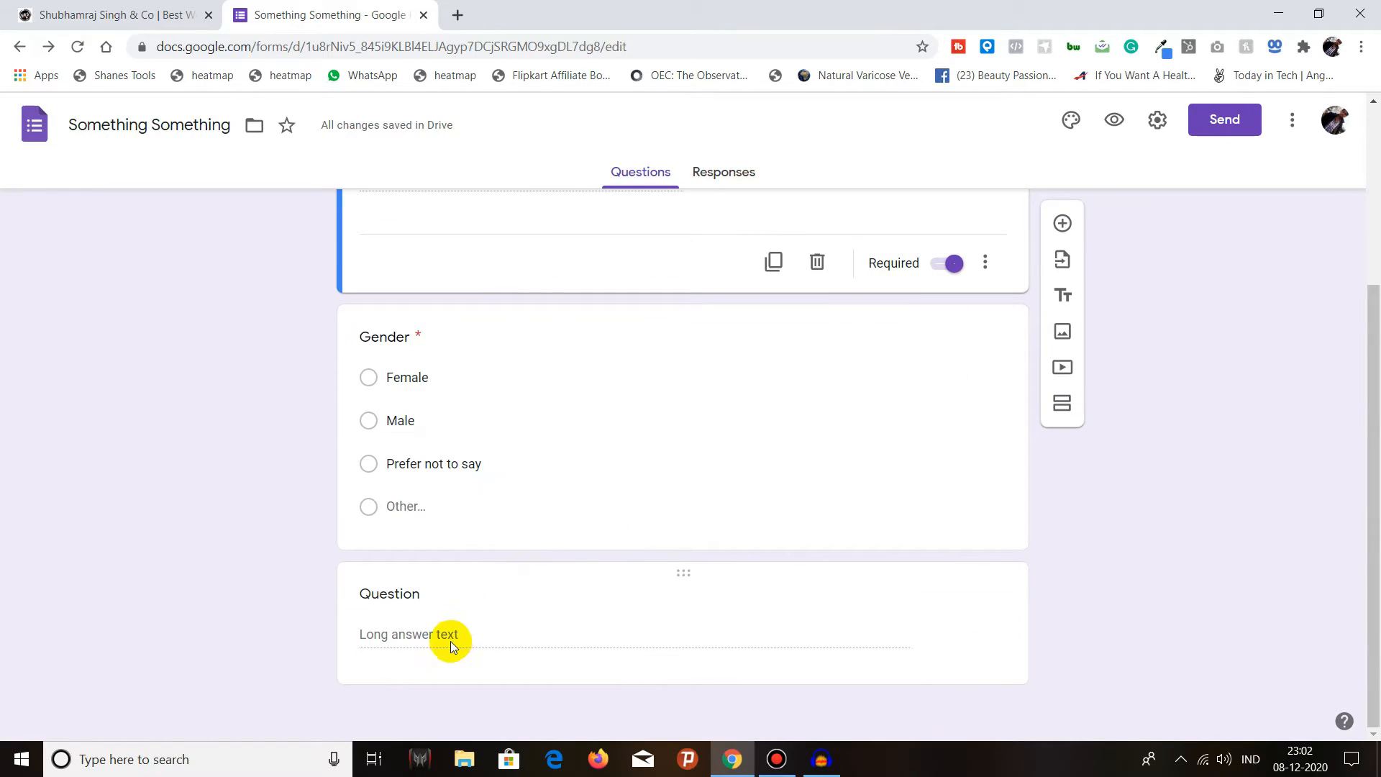
left_click(442, 638)
left_click(451, 518)
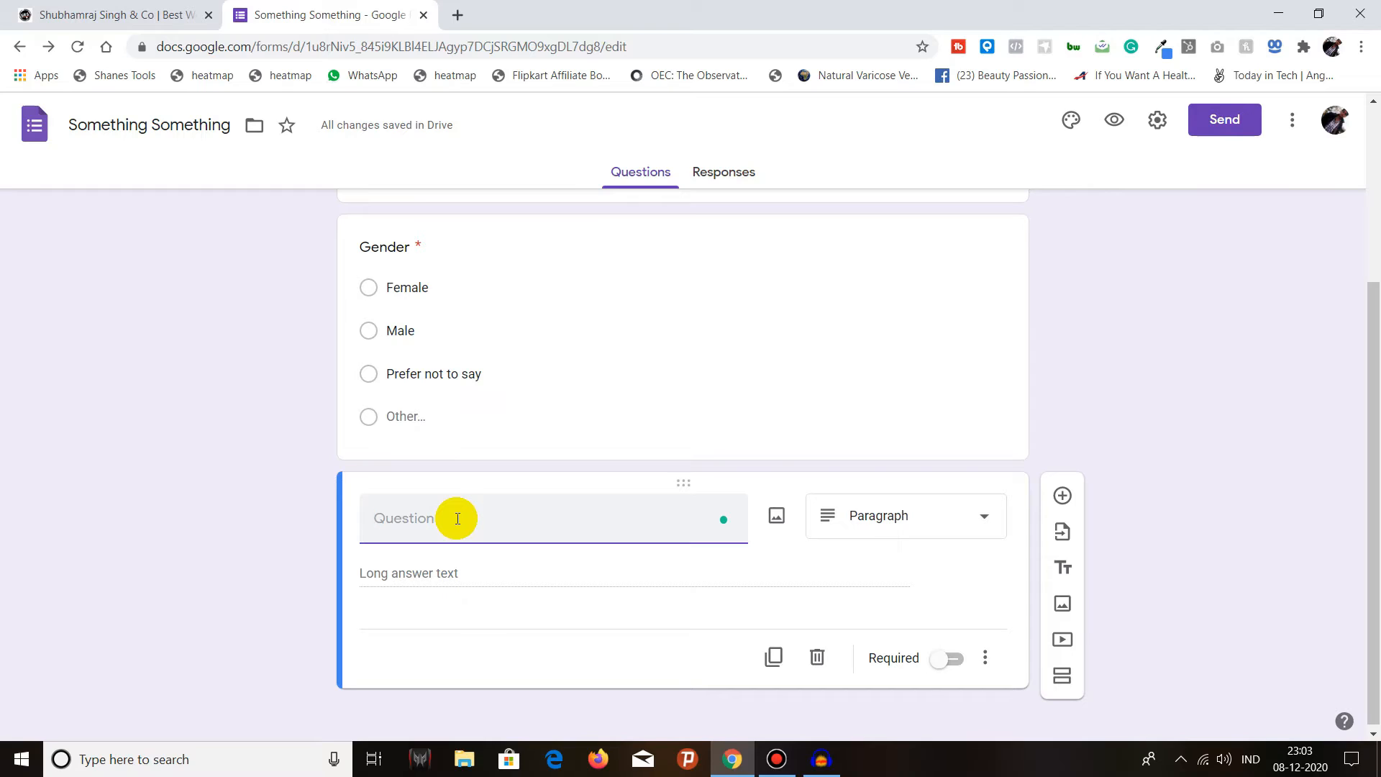
type("Tell M")
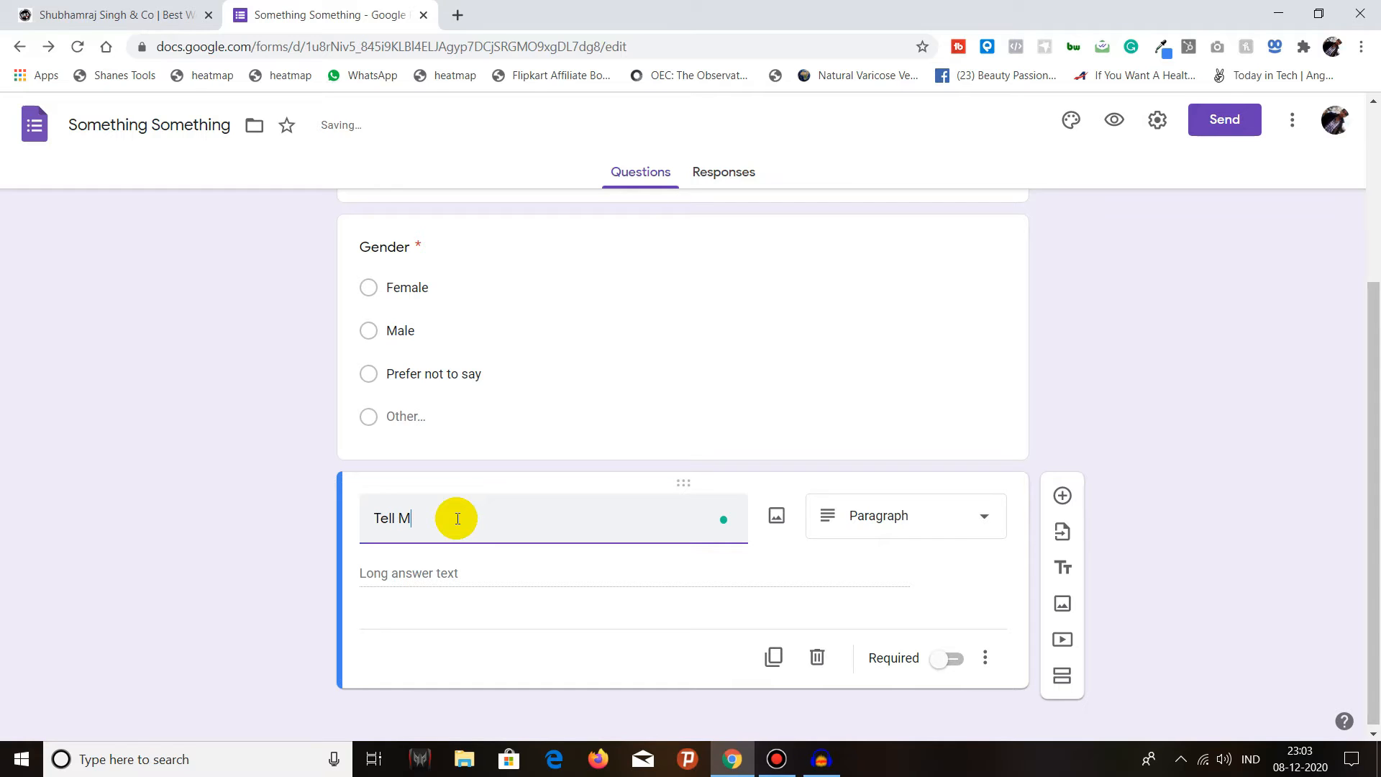
type("e About Yourself In Brief")
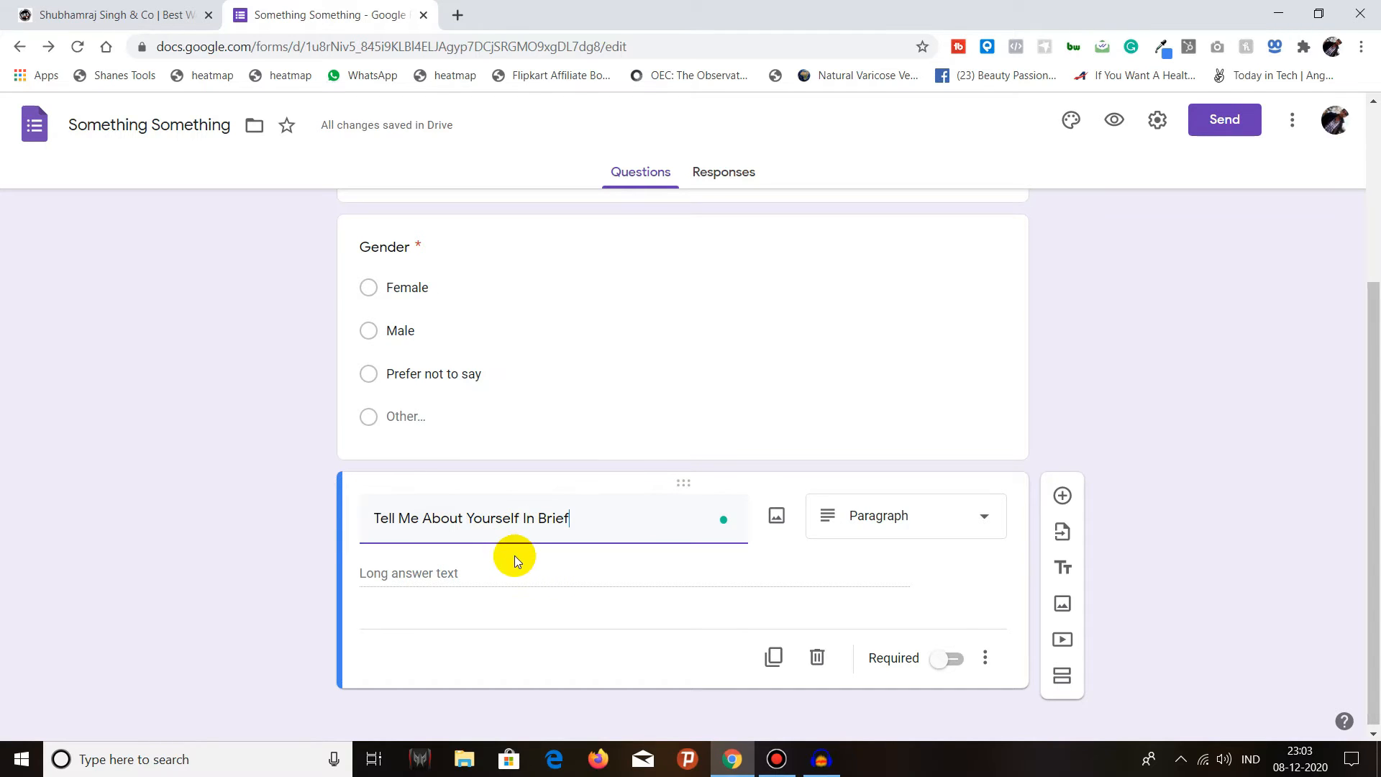
scroll(561, 579, "up", 4)
scroll(563, 579, "down", 4)
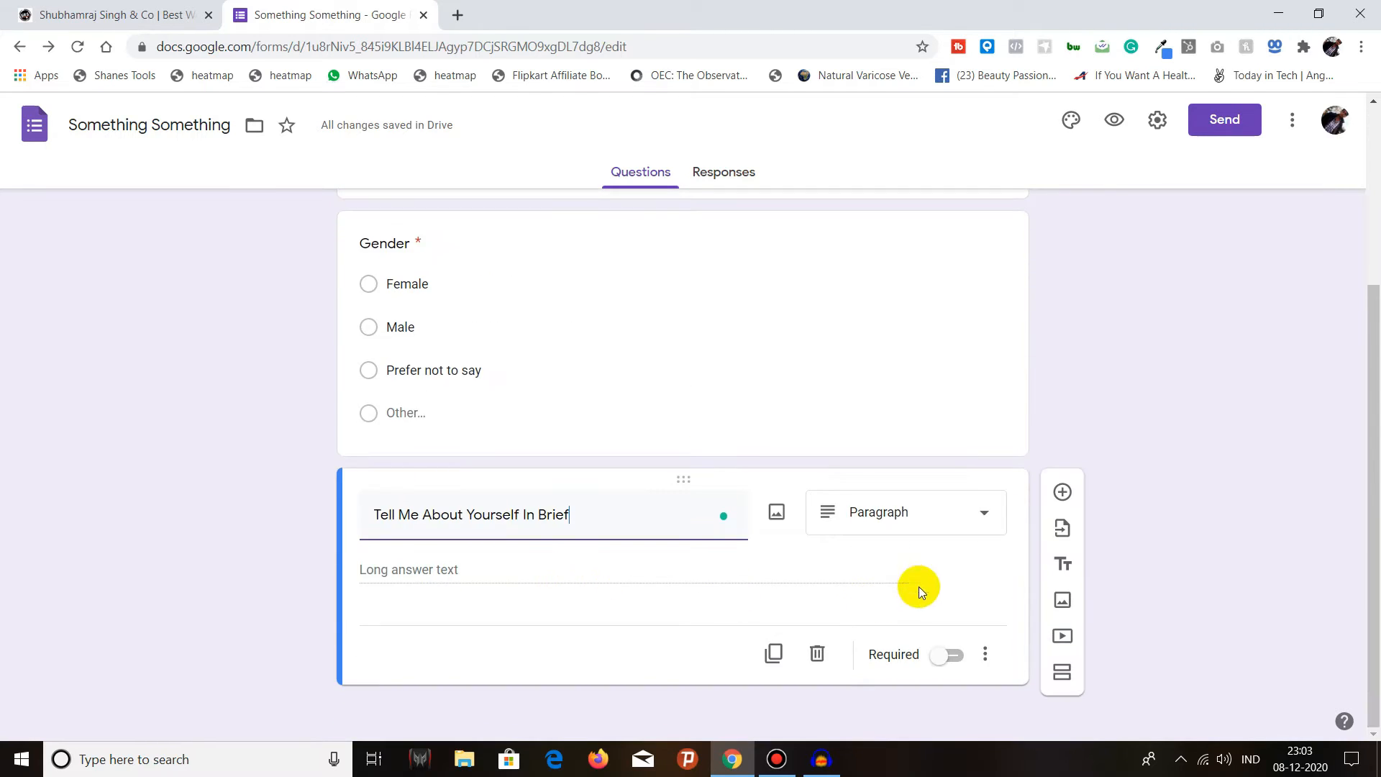
left_click(951, 656)
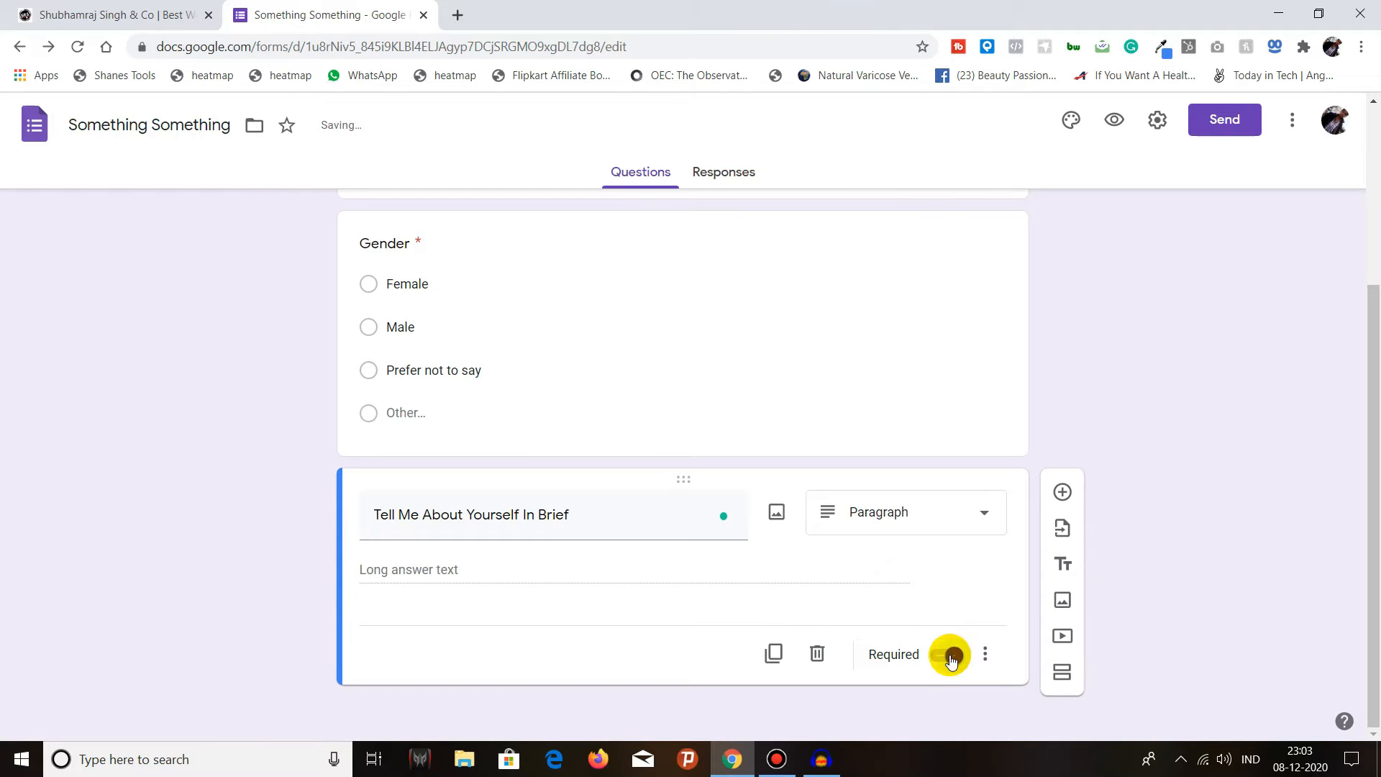
Add a new question with the Checkboxes answer type and title it "Education".
left_click(1064, 492)
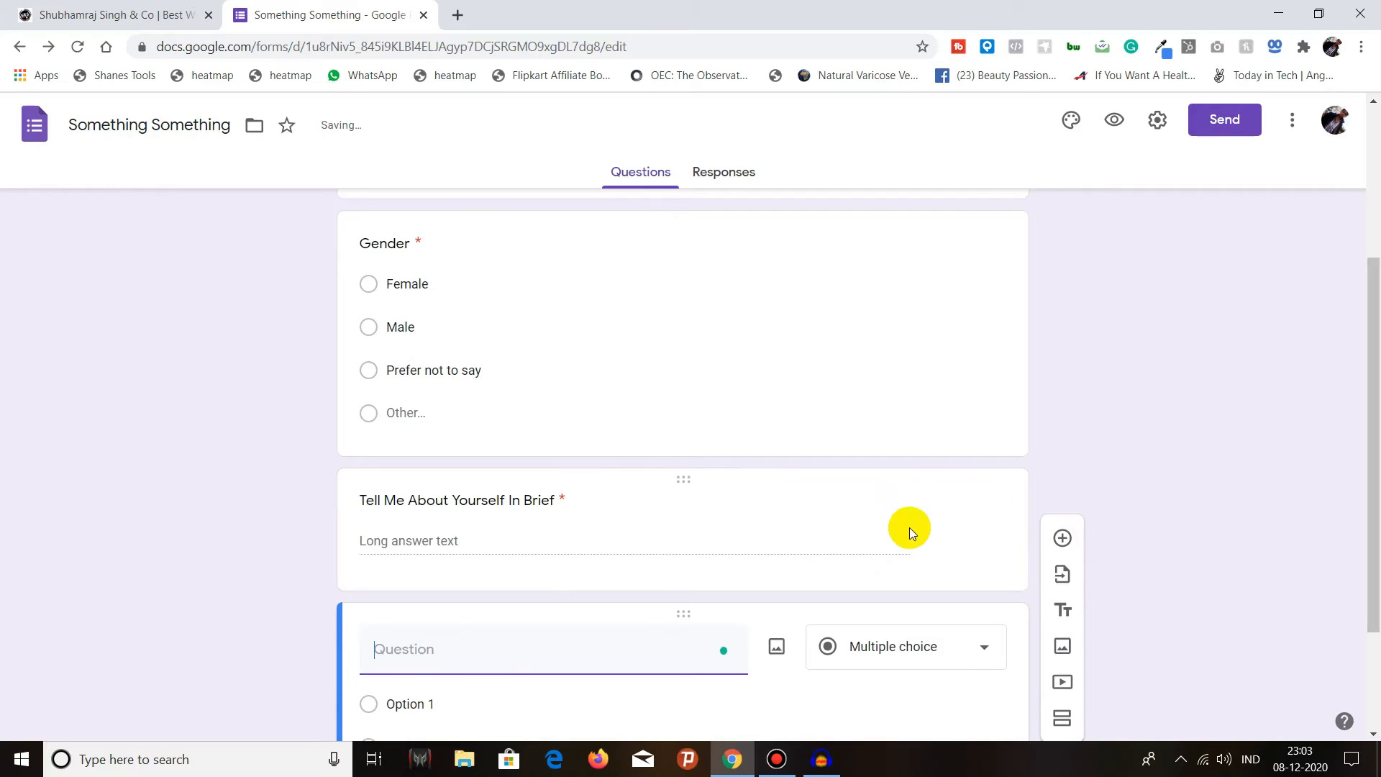
scroll(908, 532, "down", 3)
left_click(887, 482)
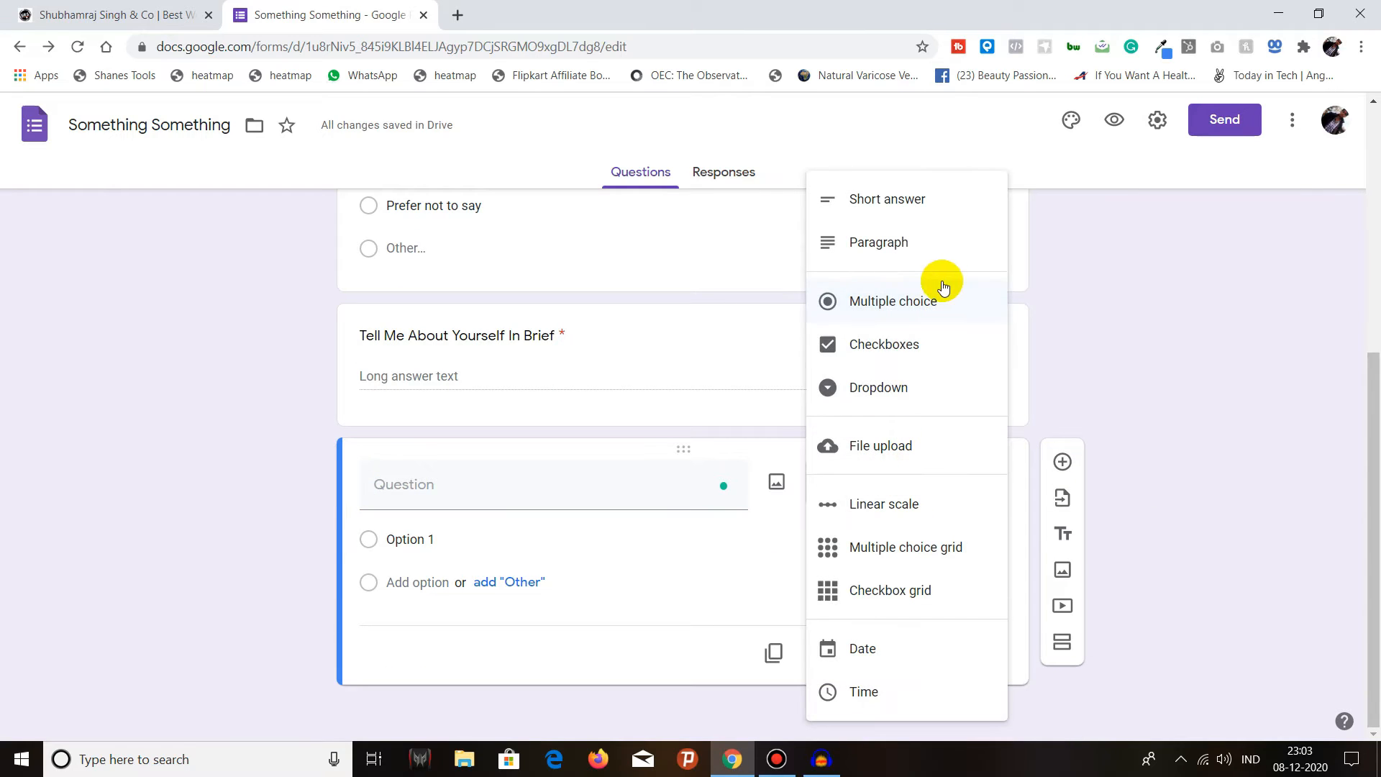
left_click(901, 360)
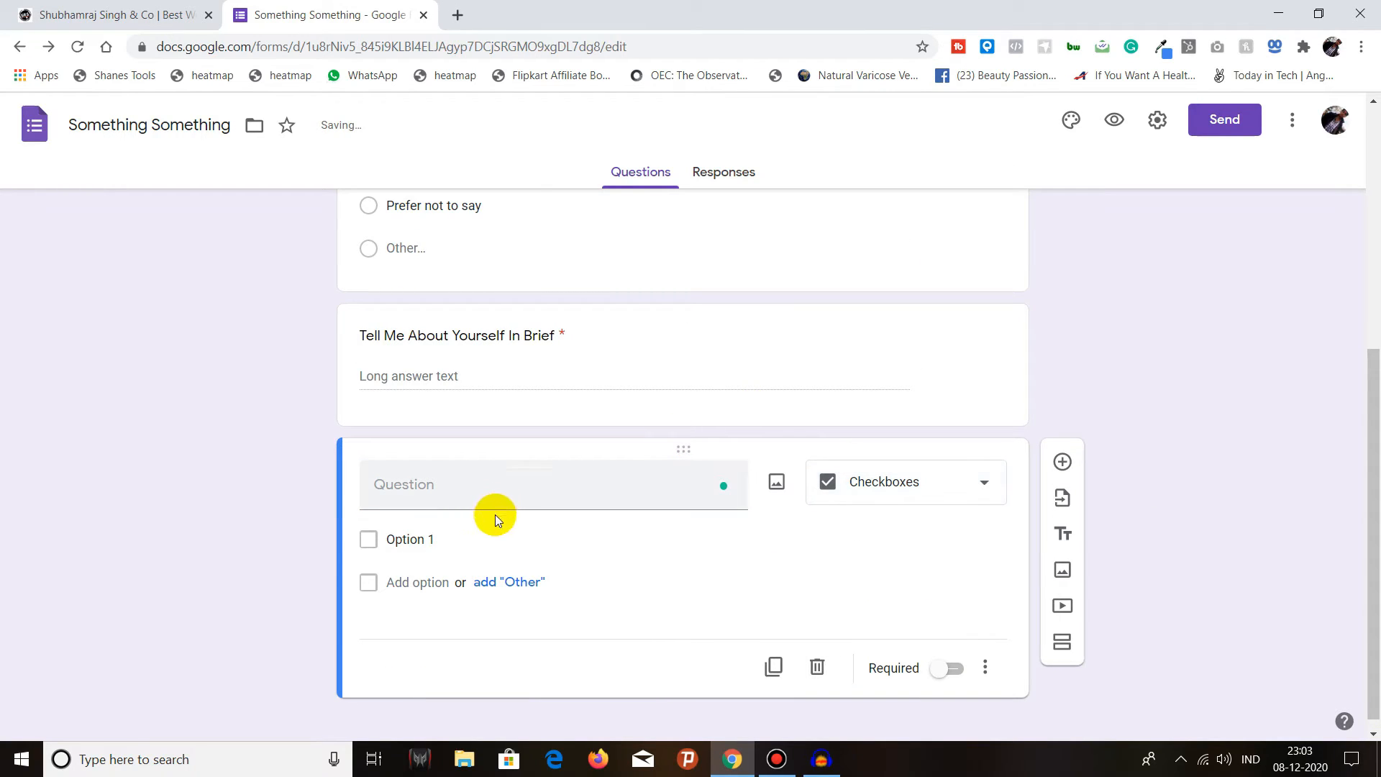
scroll(441, 555, "up", 4)
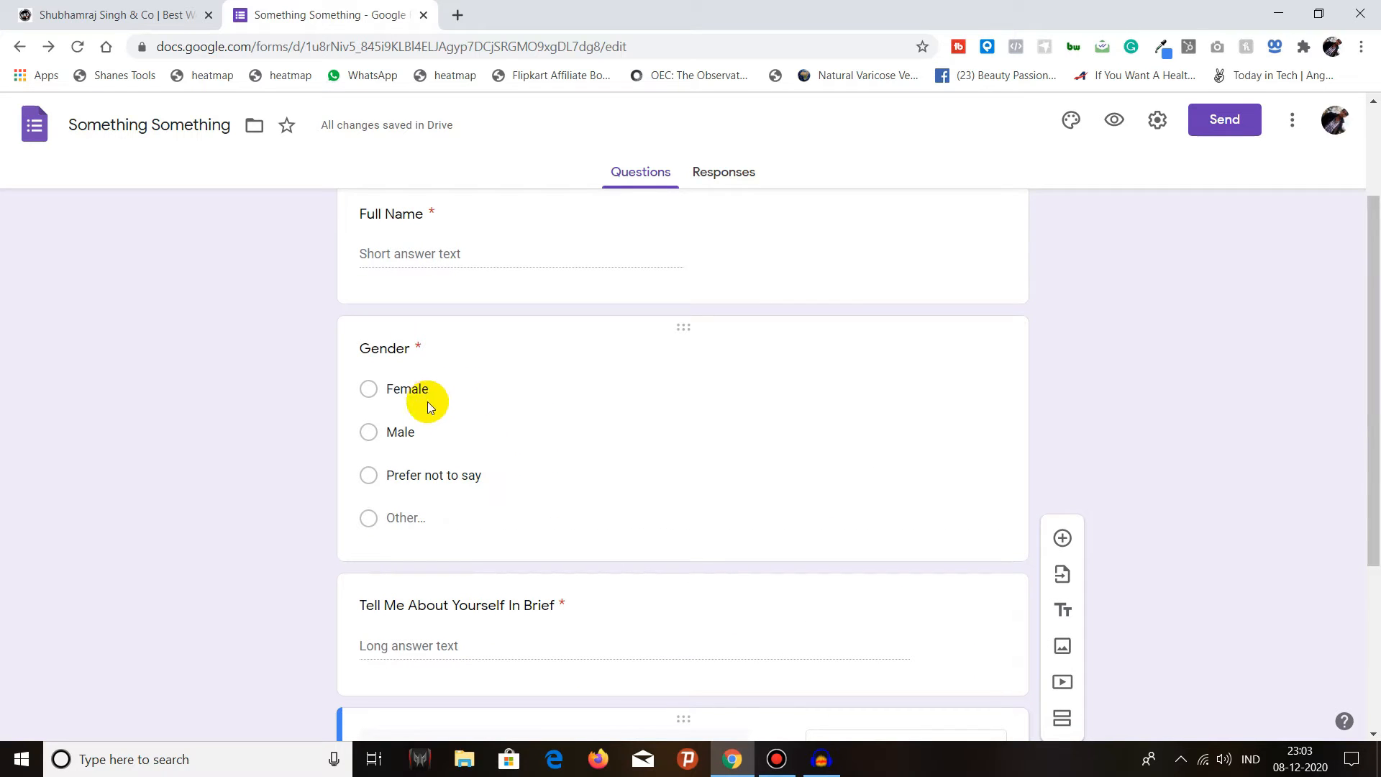
scroll(429, 484, "down", 4)
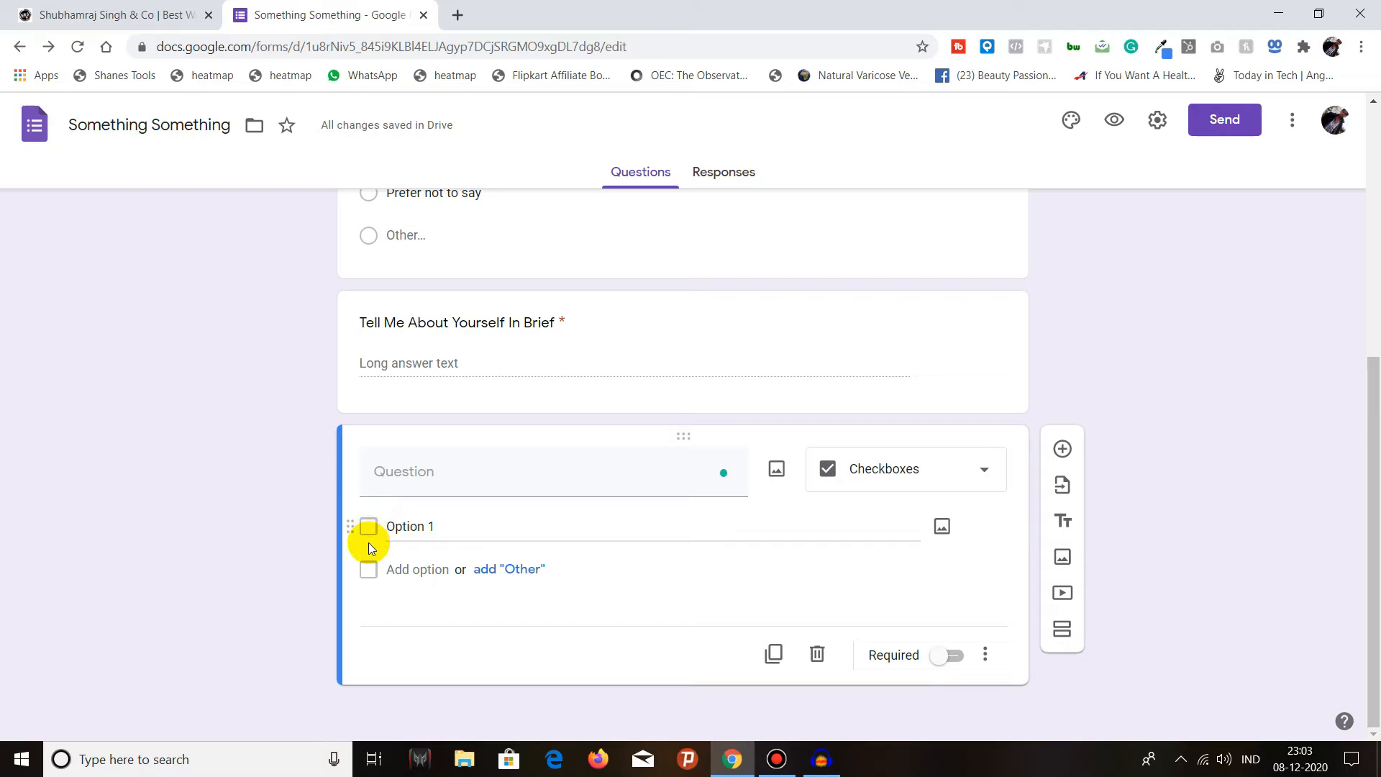
left_click(465, 473)
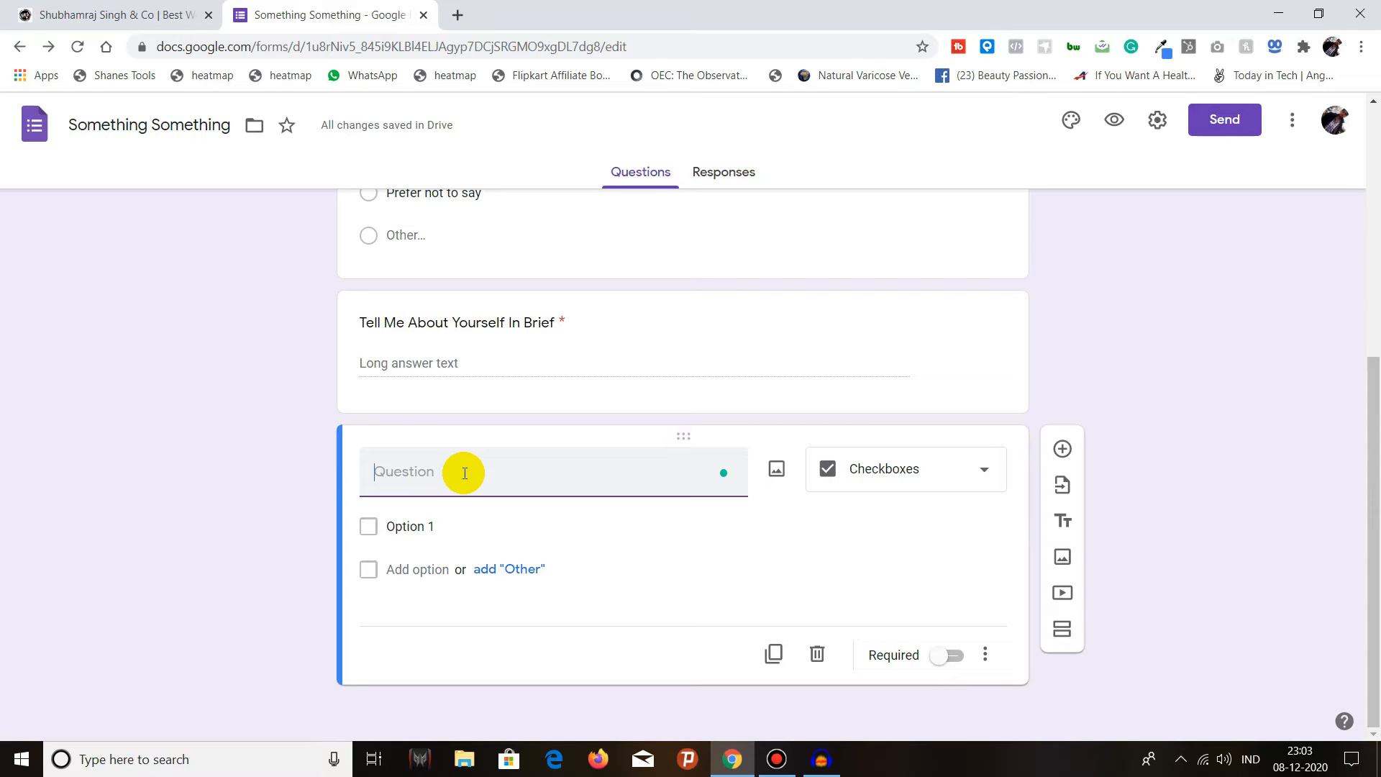
type("Educa")
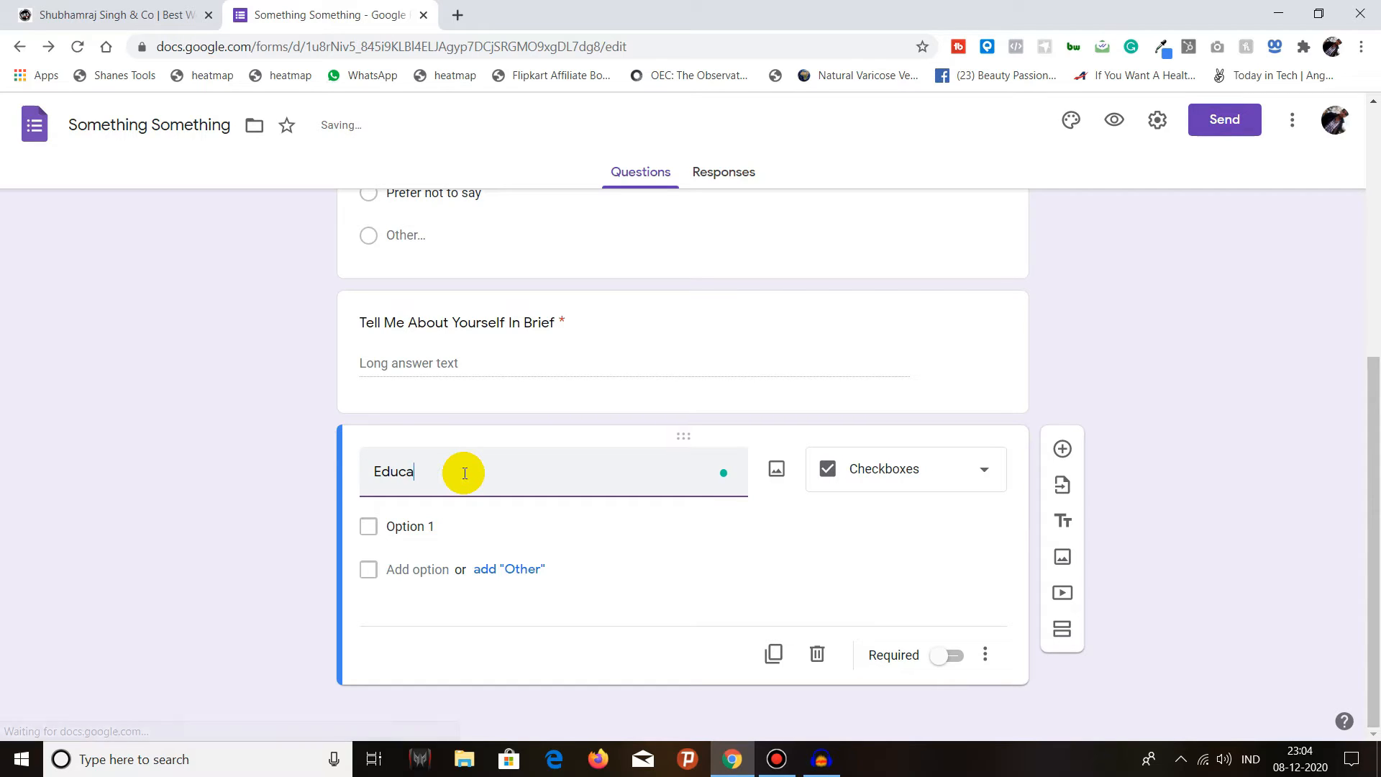
type("tion")
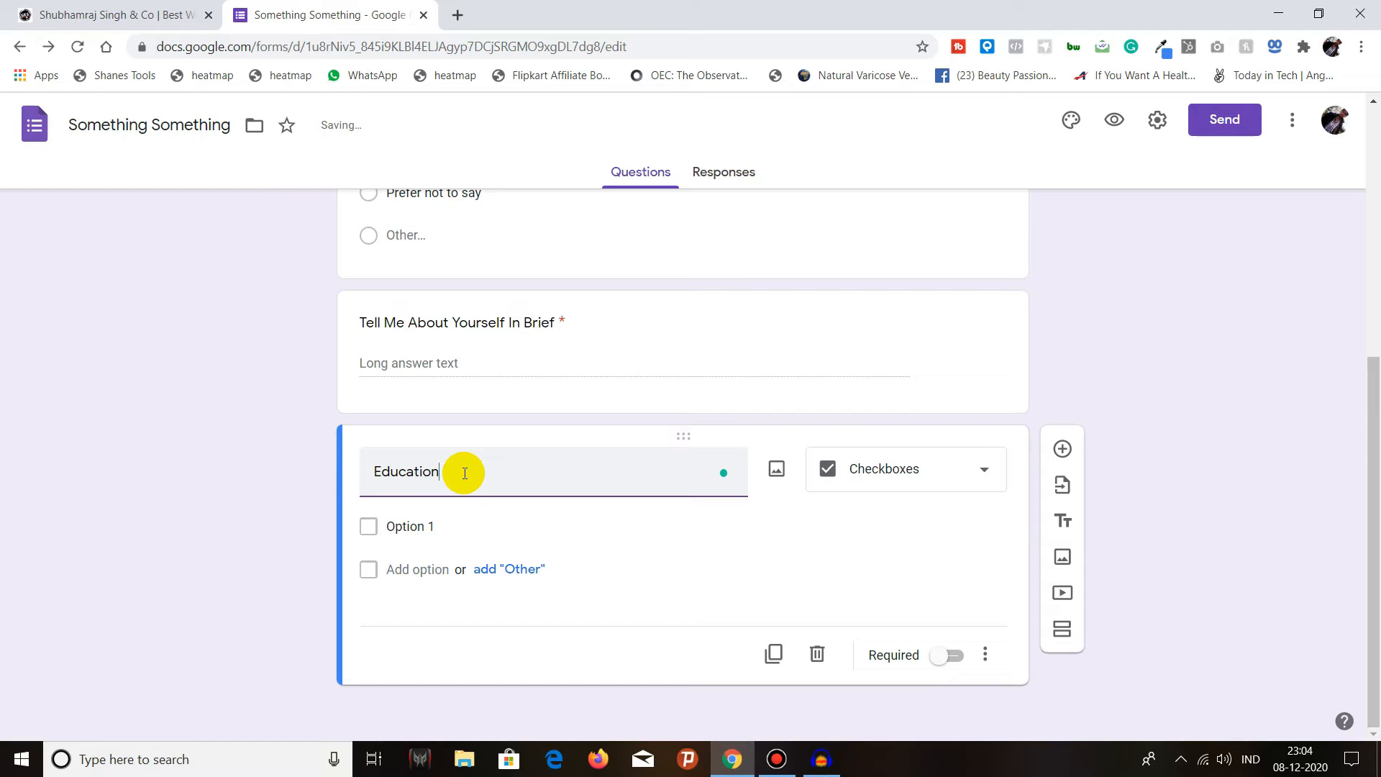
Enter "Diploma" and "Graduation" as the first two options of the Education question.
left_click(539, 526)
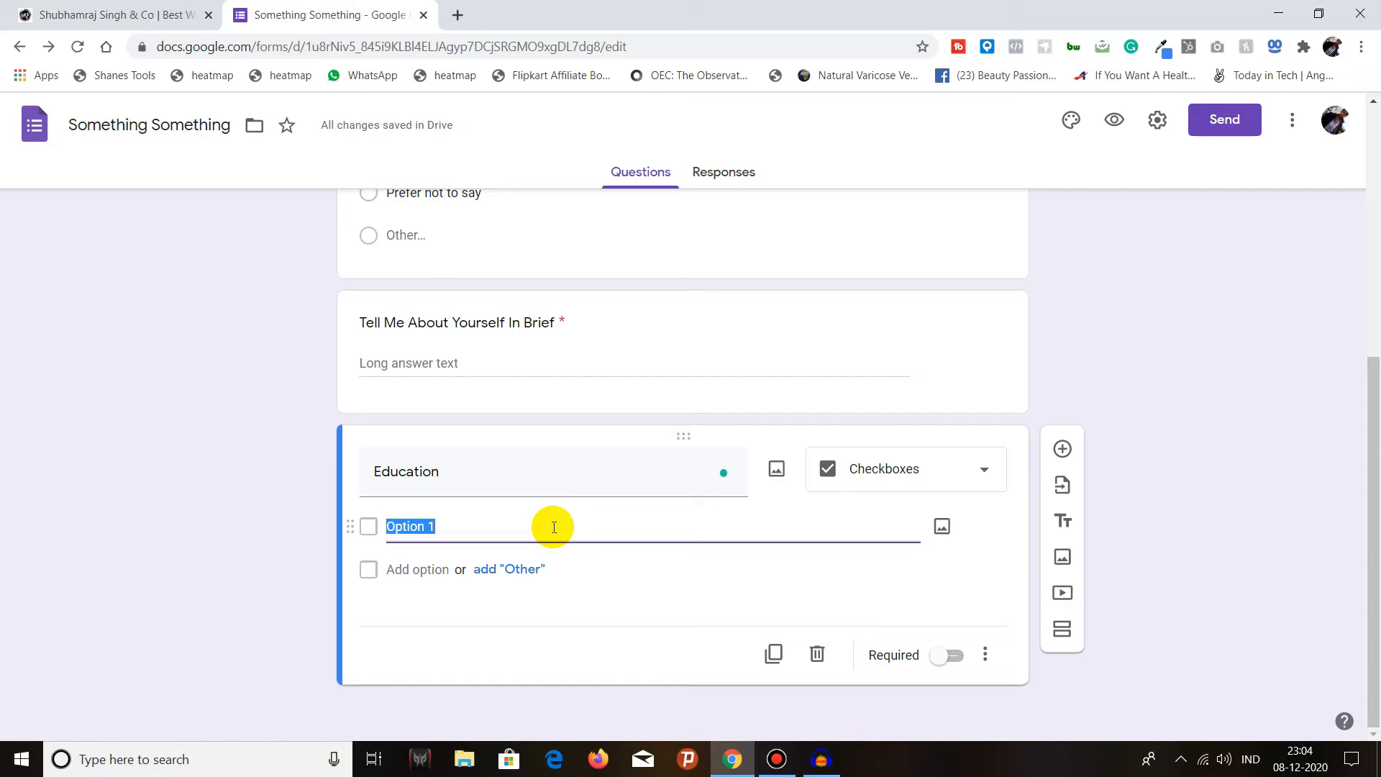
type("Diploma")
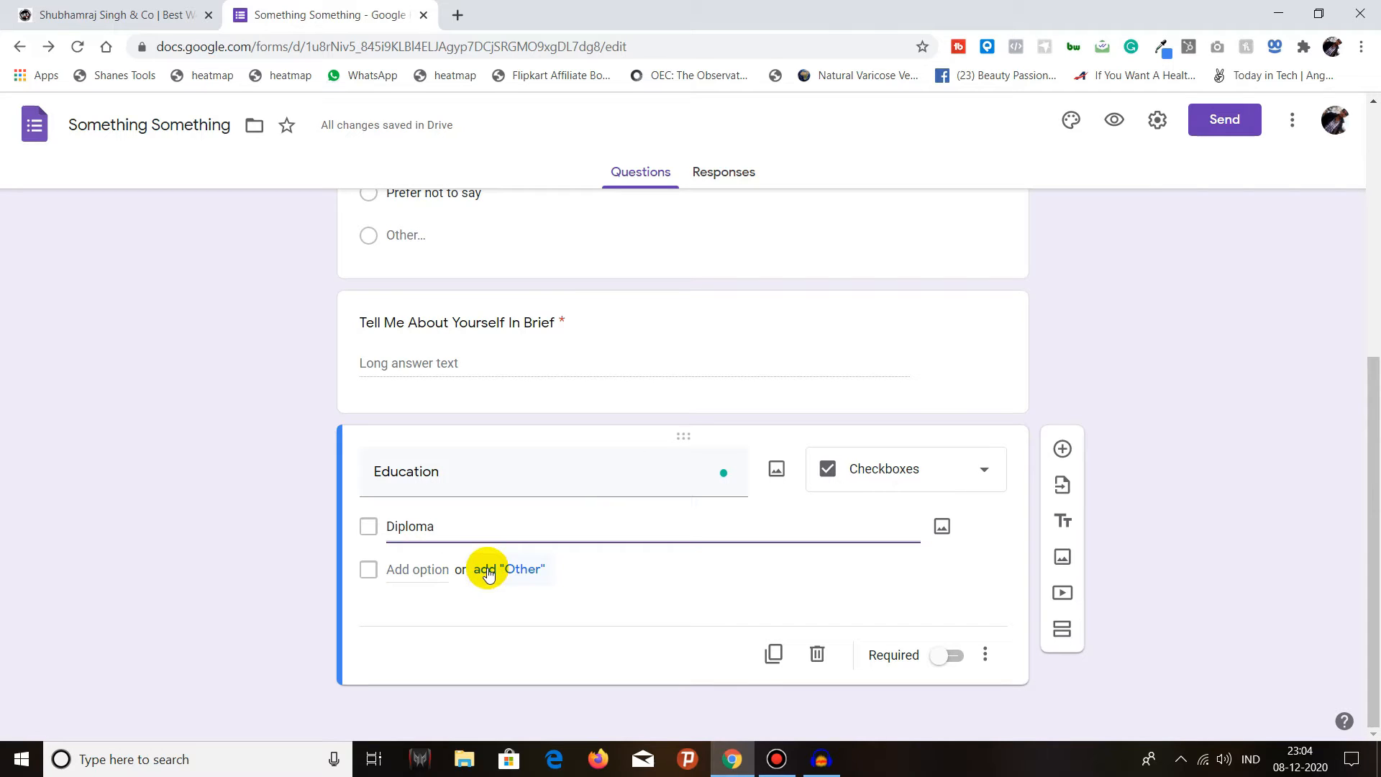
left_click(407, 571)
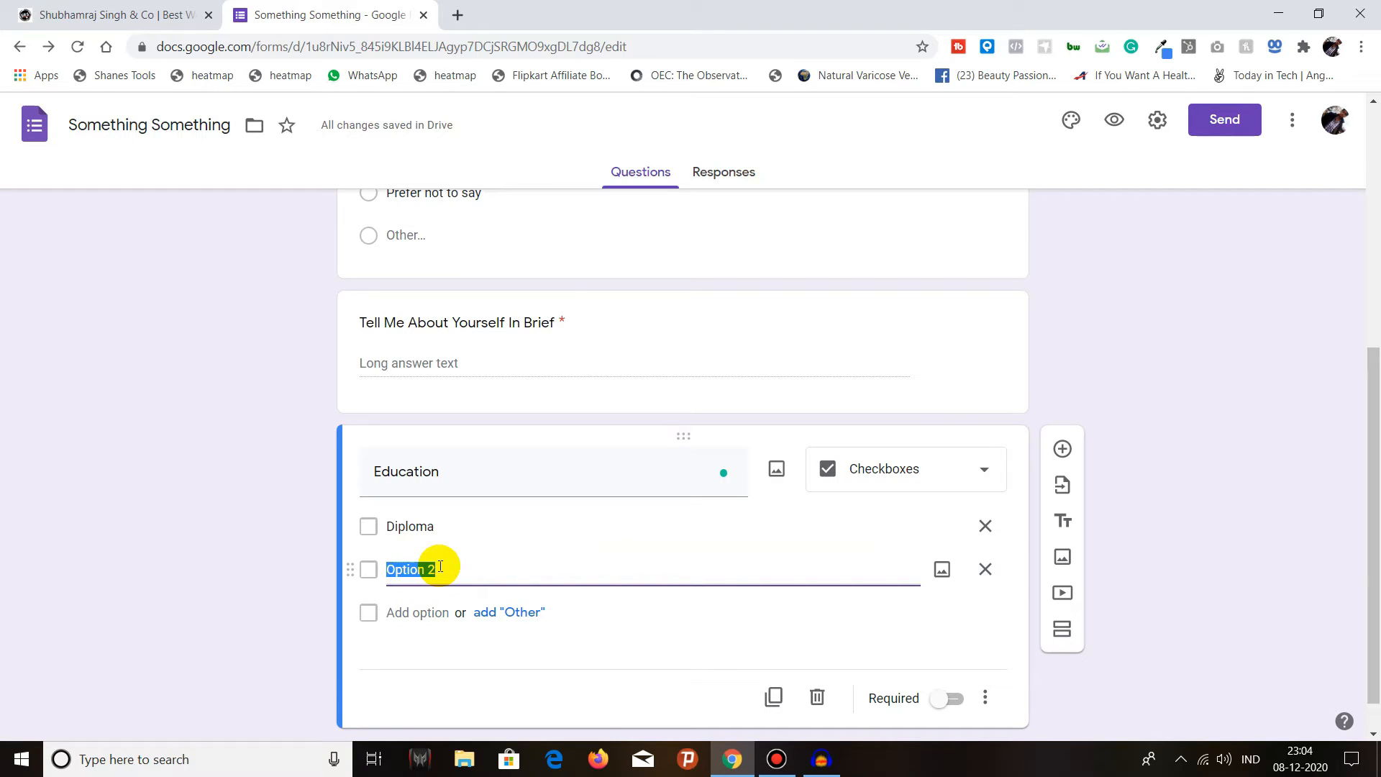
type("Gradua")
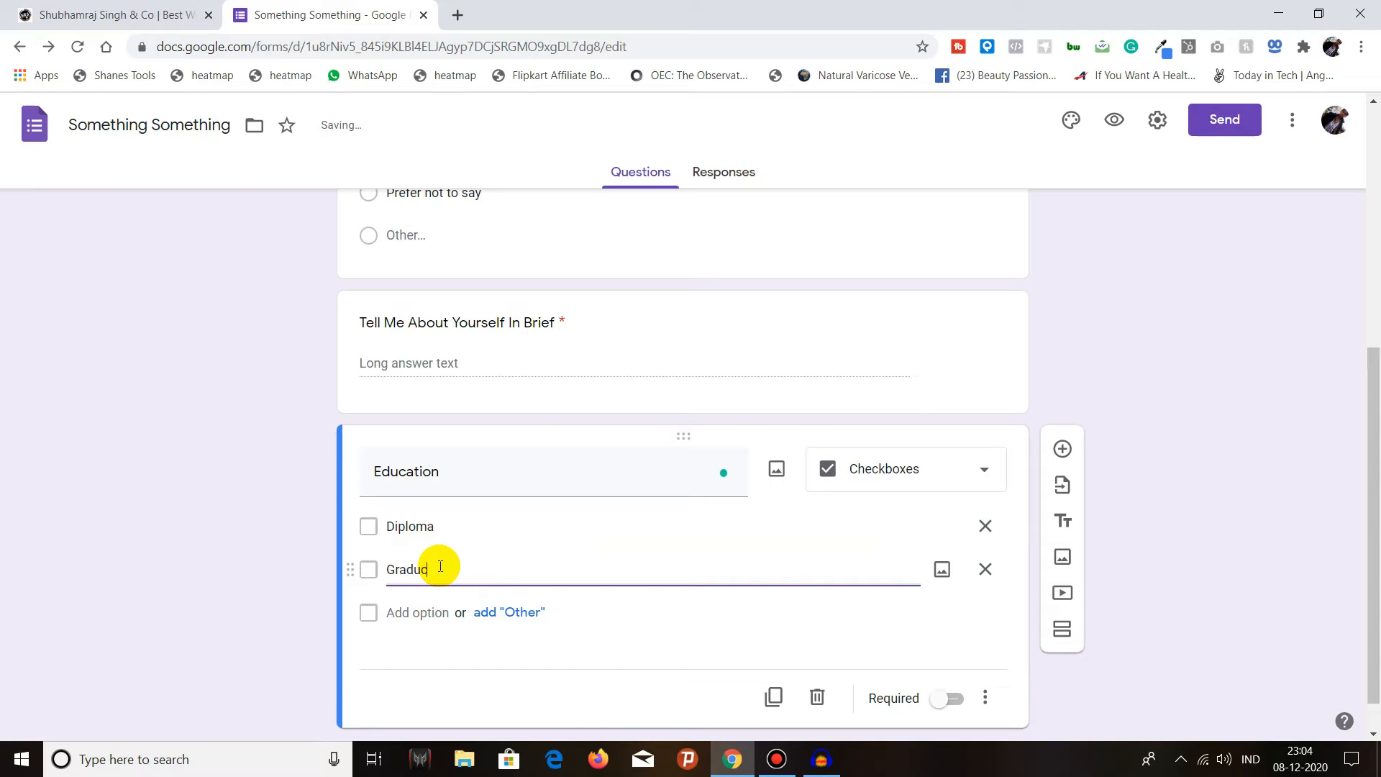
key("BackSpace")
type("ation")
Add the options "Masters", "Doctorate" and Other to the Education question and make it required.
left_click(418, 613)
type("Masters")
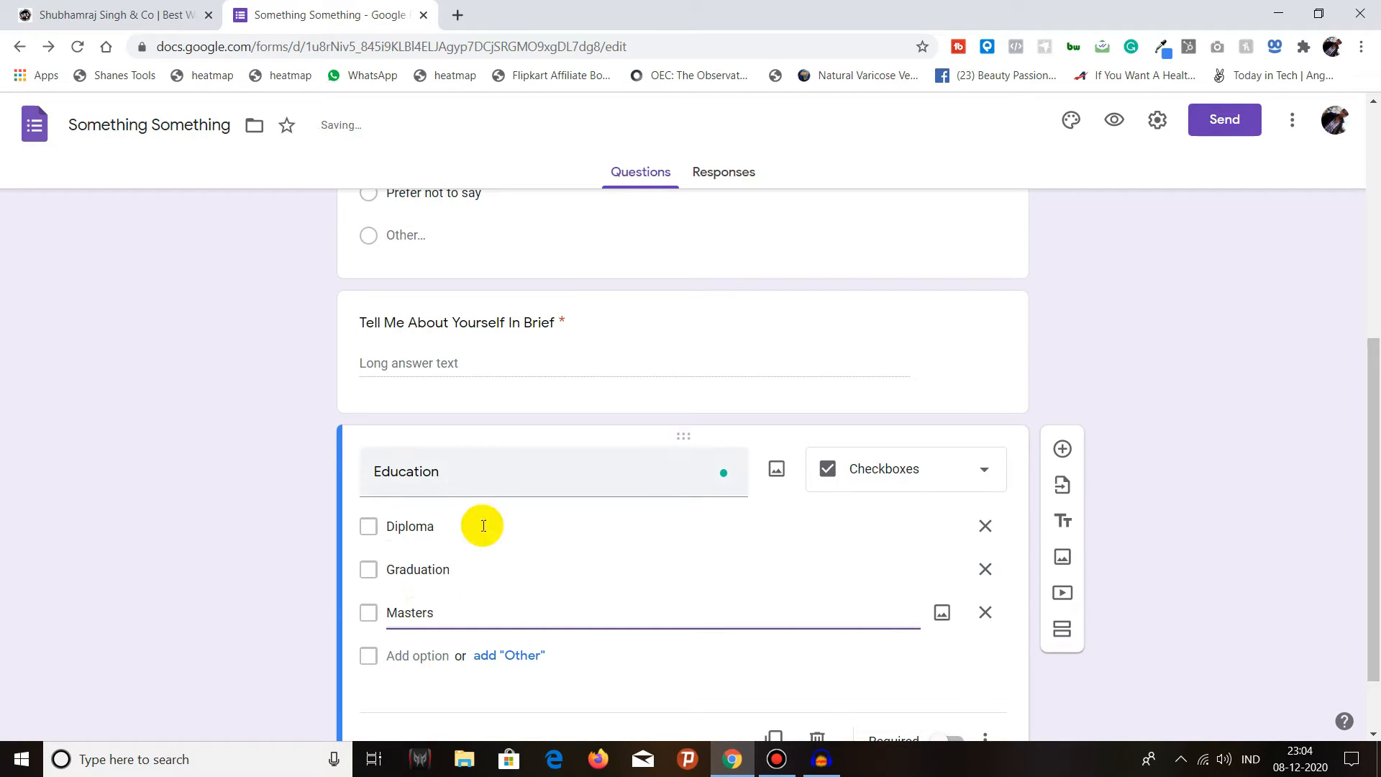
left_click(411, 656)
type("P")
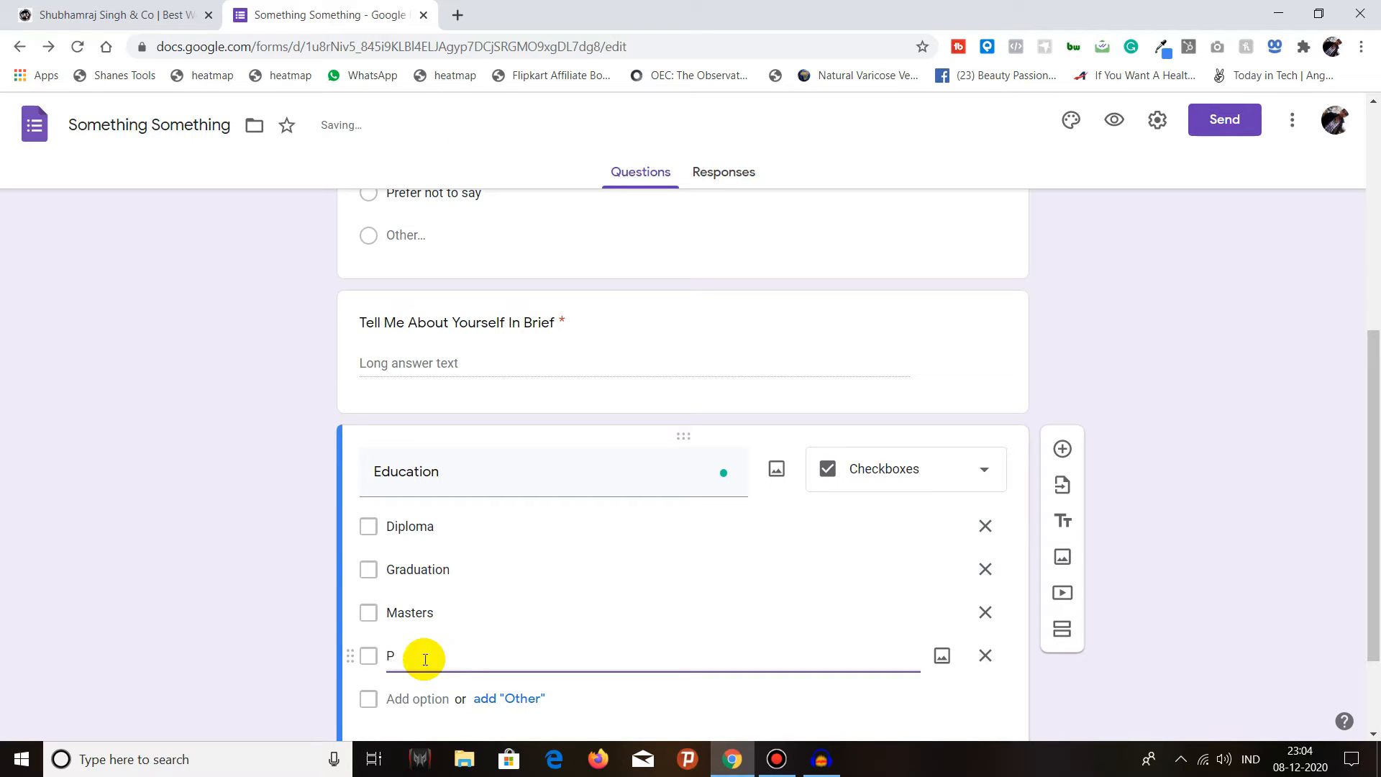
key("BackSpace")
type("Doctorate")
scroll(468, 637, "down", 2)
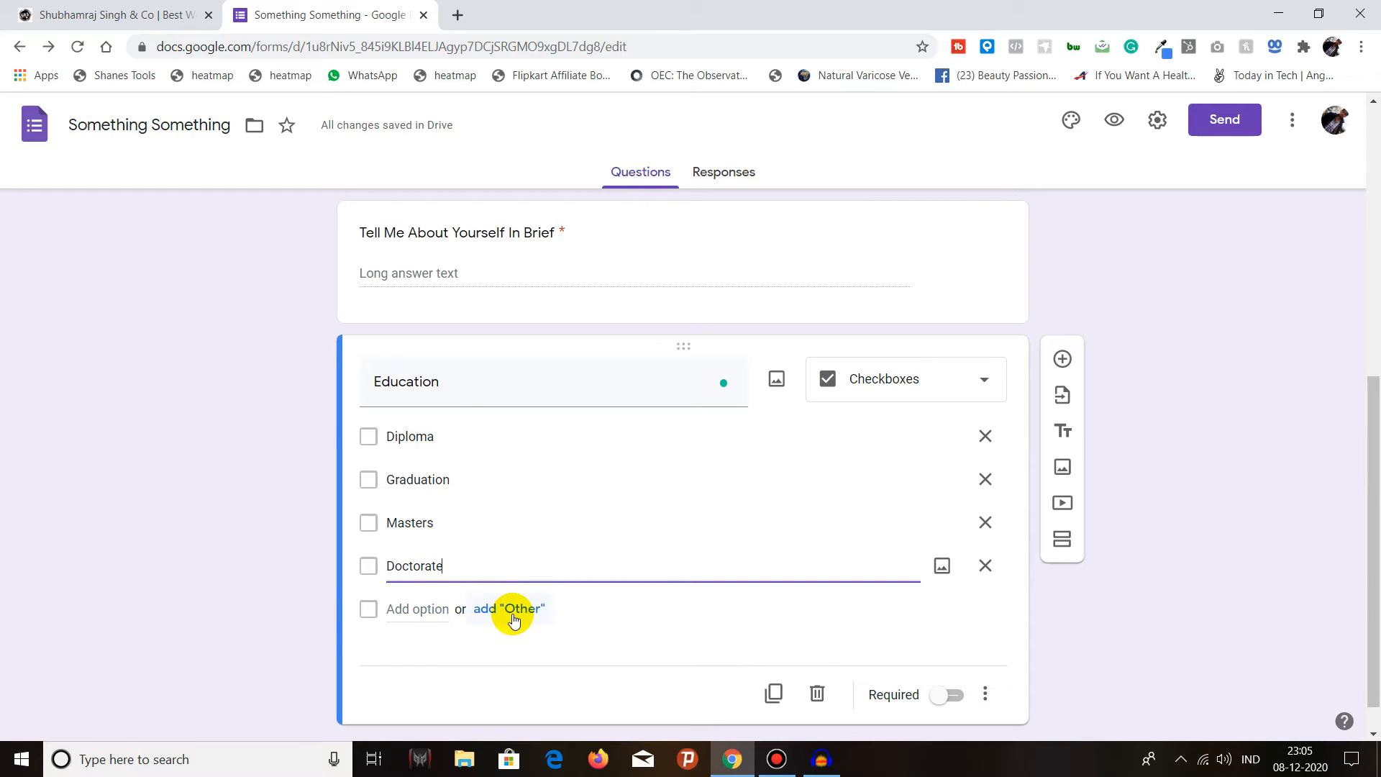
left_click(513, 617)
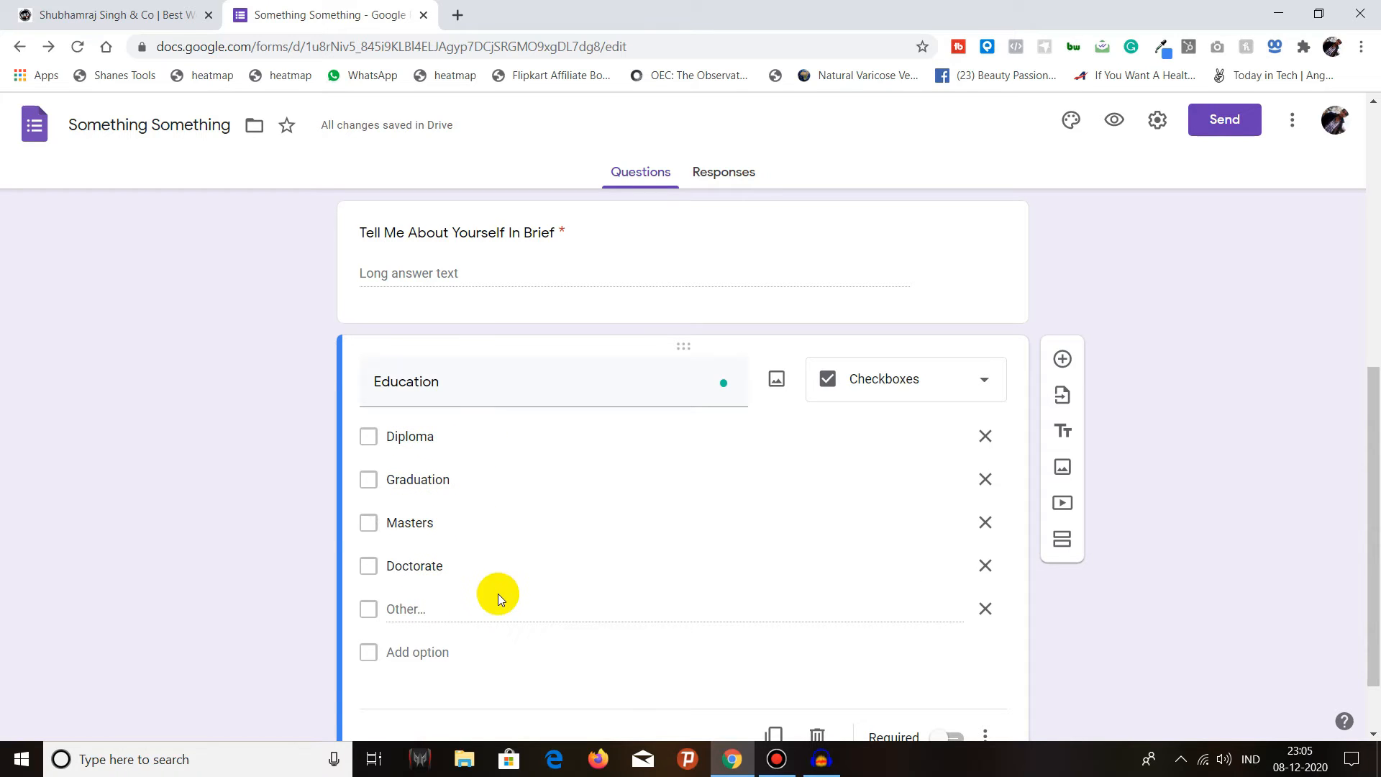
scroll(648, 460, "down", 1)
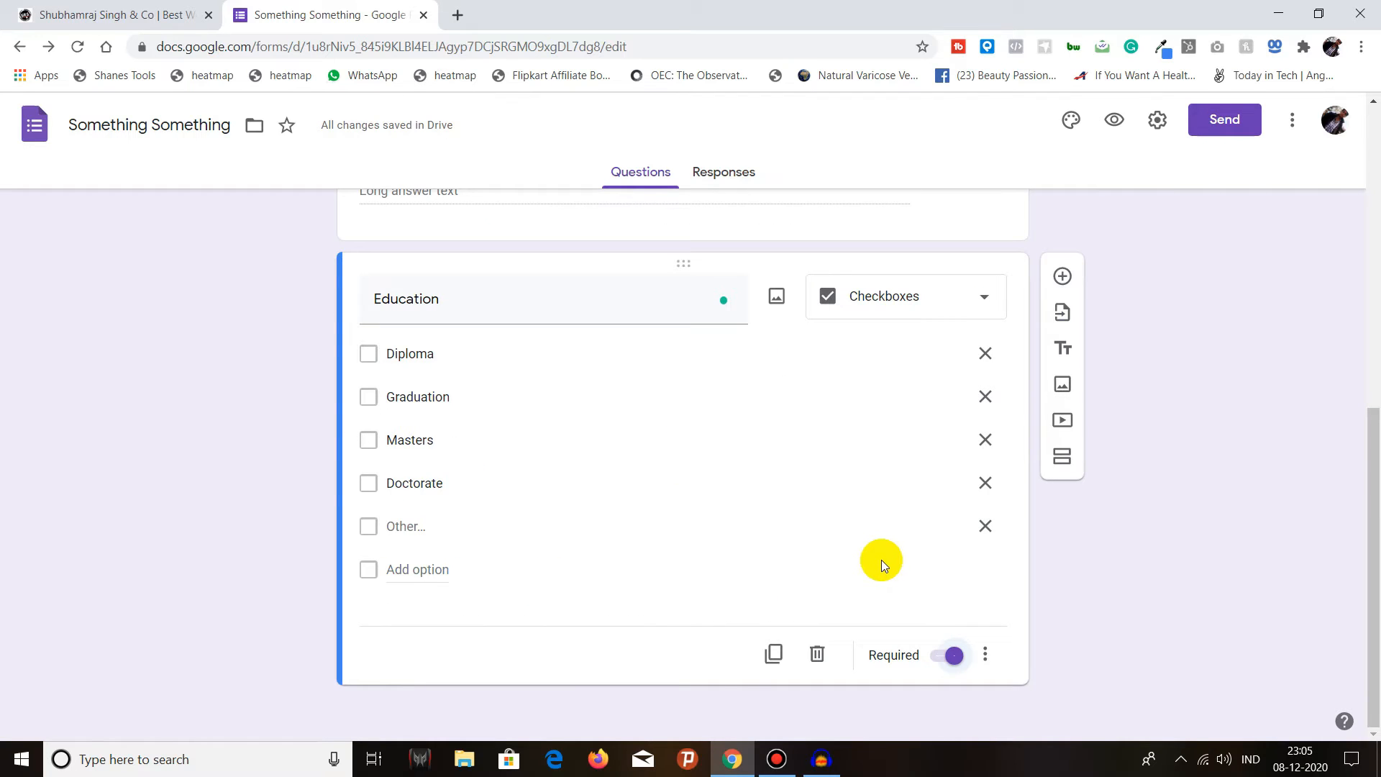
Add a new question with the Dropdown answer type and title it "Your City".
left_click(1062, 275)
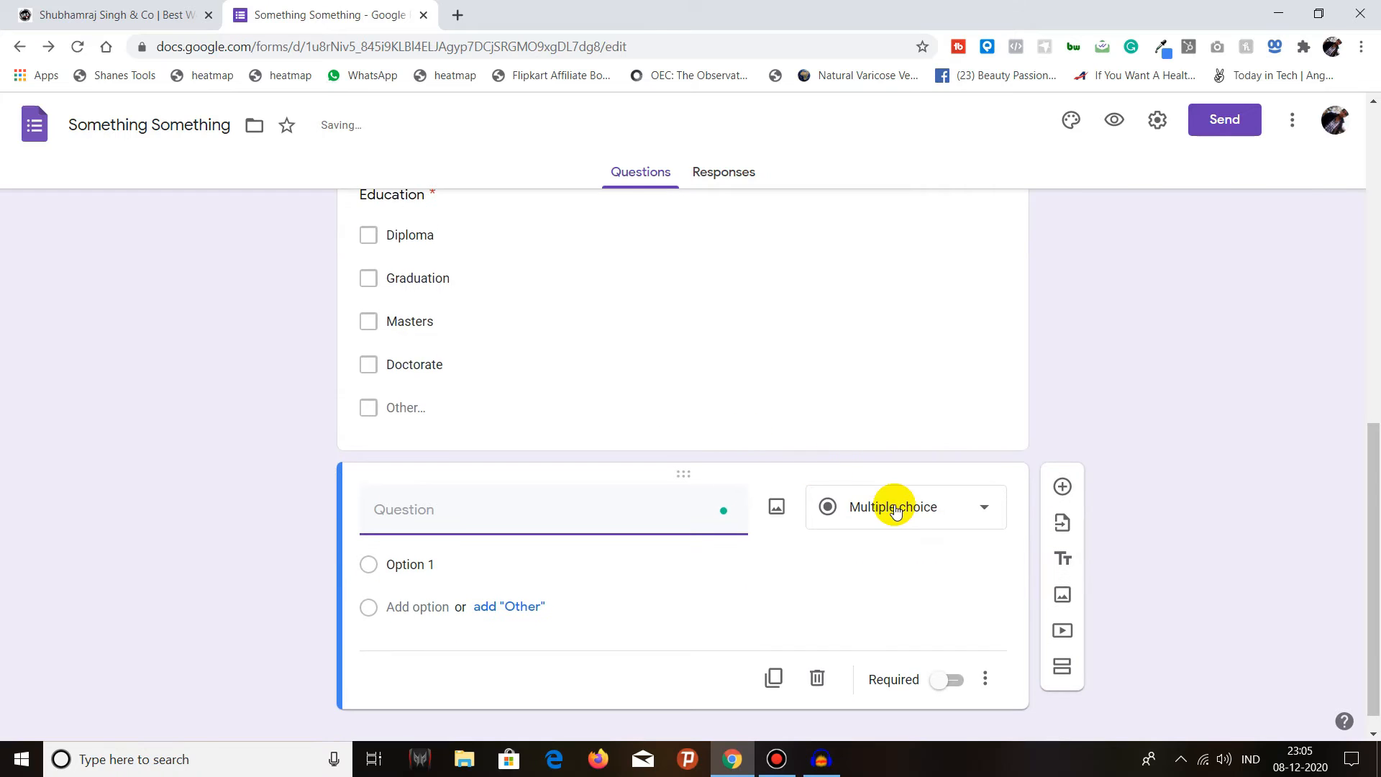
left_click(891, 505)
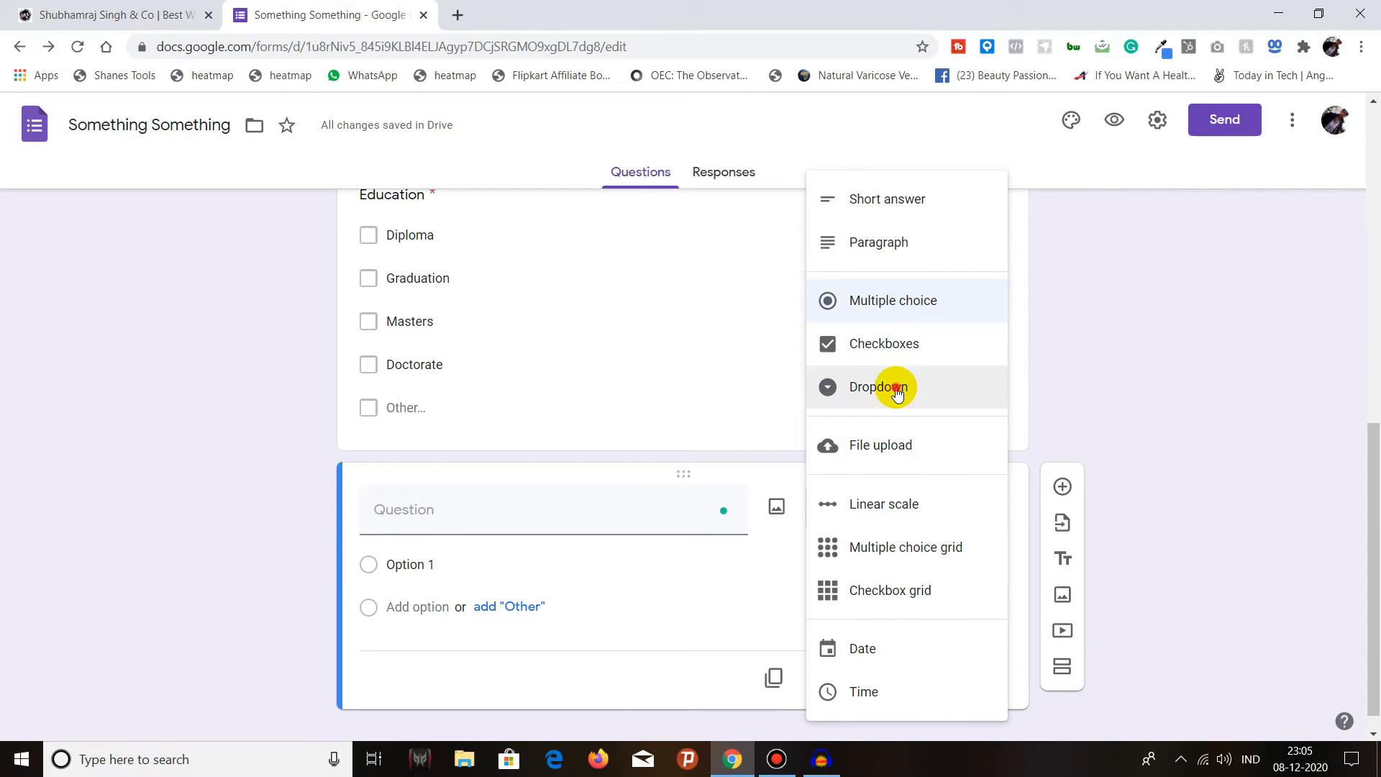
left_click(879, 386)
left_click(548, 511)
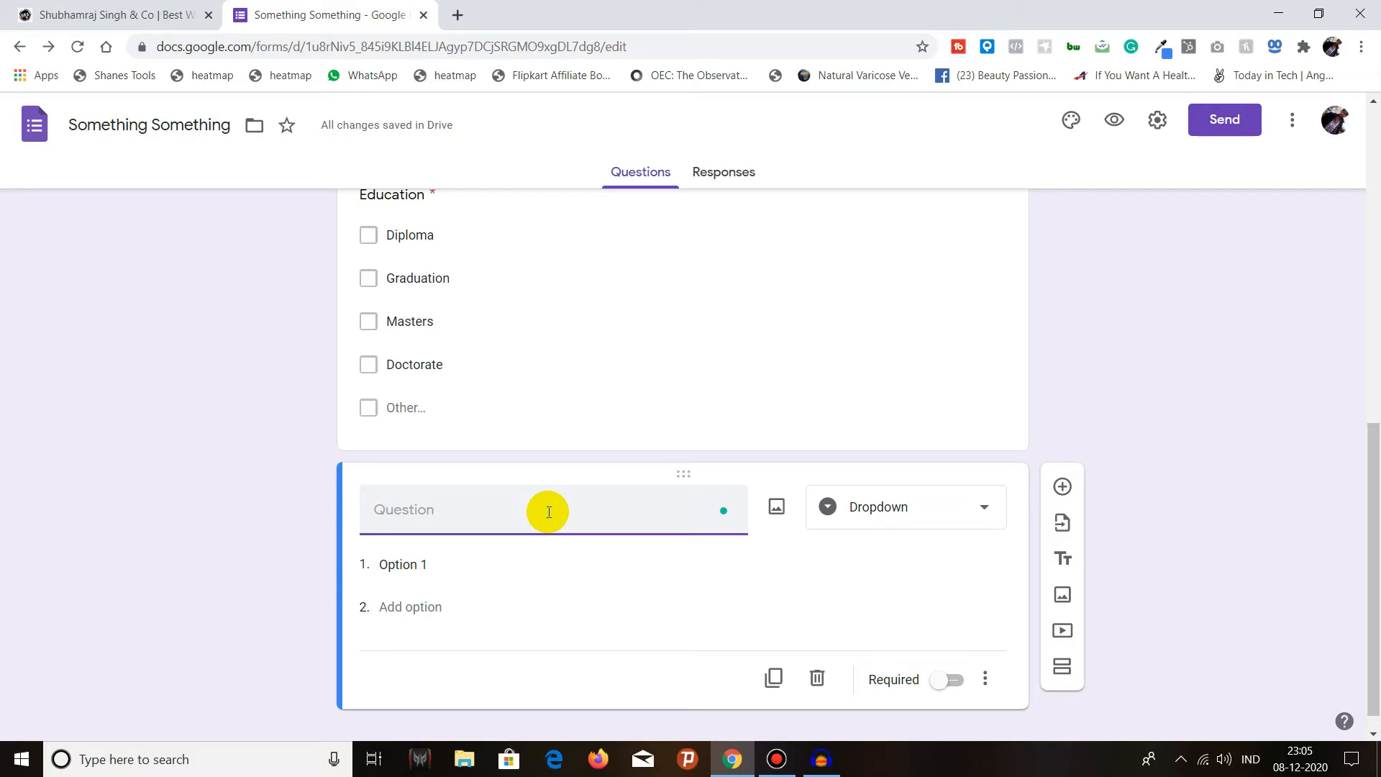
type("Your City")
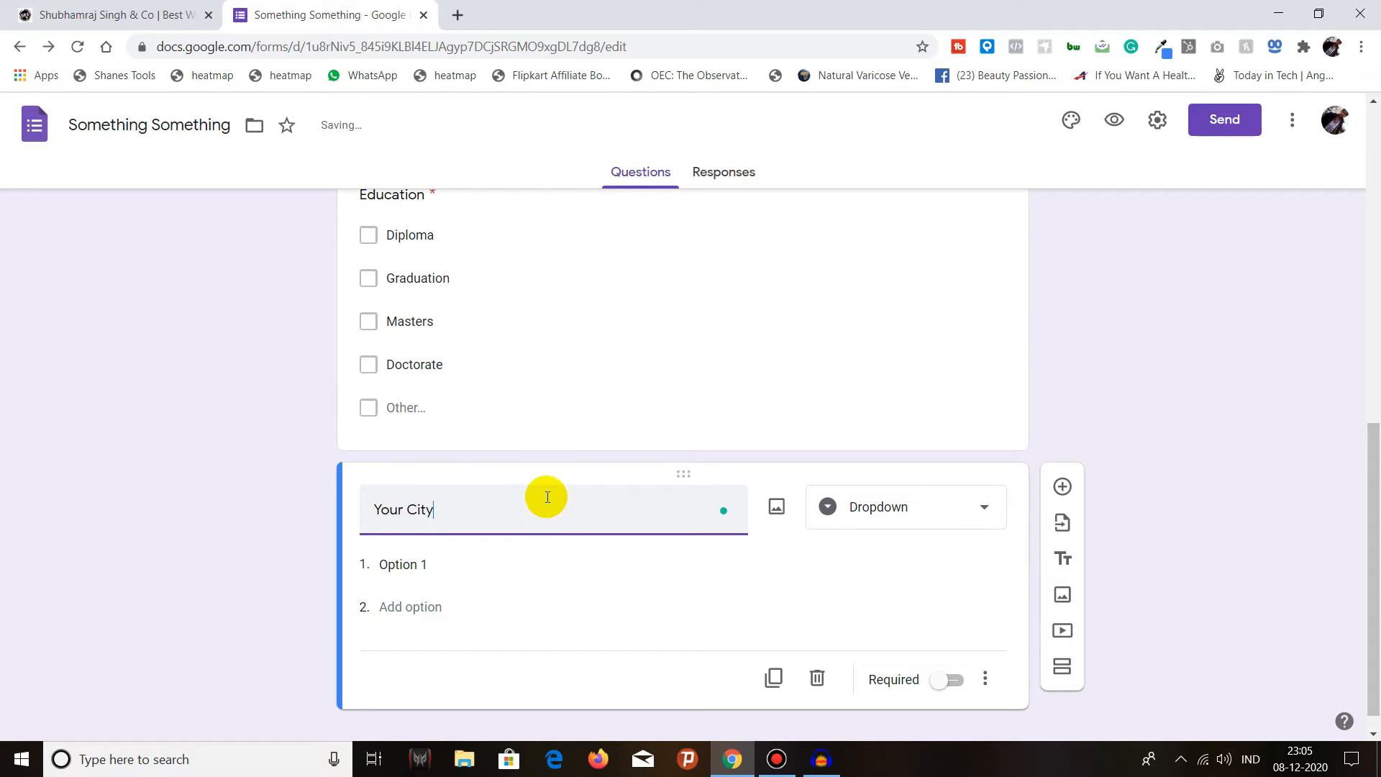
Enter "Mumbai" and "Delhi" as the first two options of the Your City question.
left_click(413, 564)
type("Mumbai")
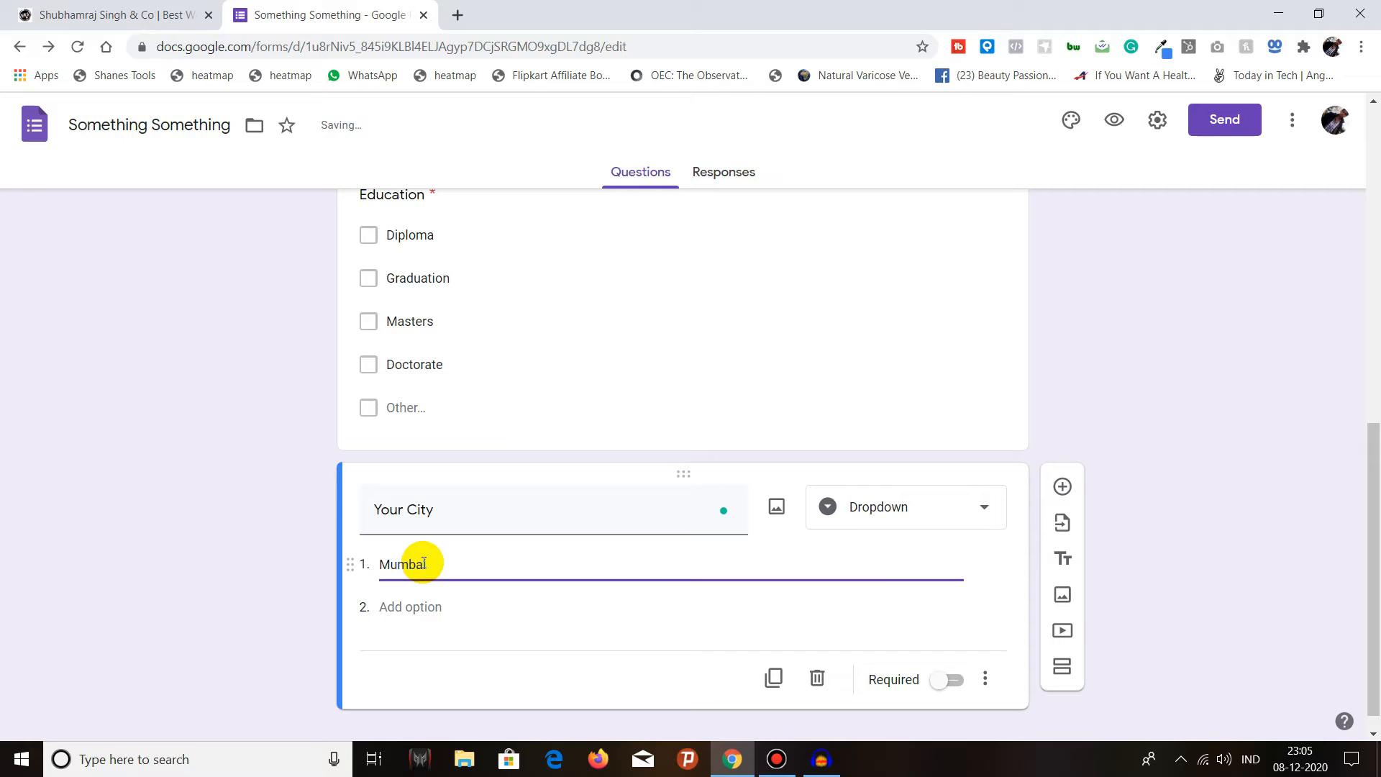
key("Return")
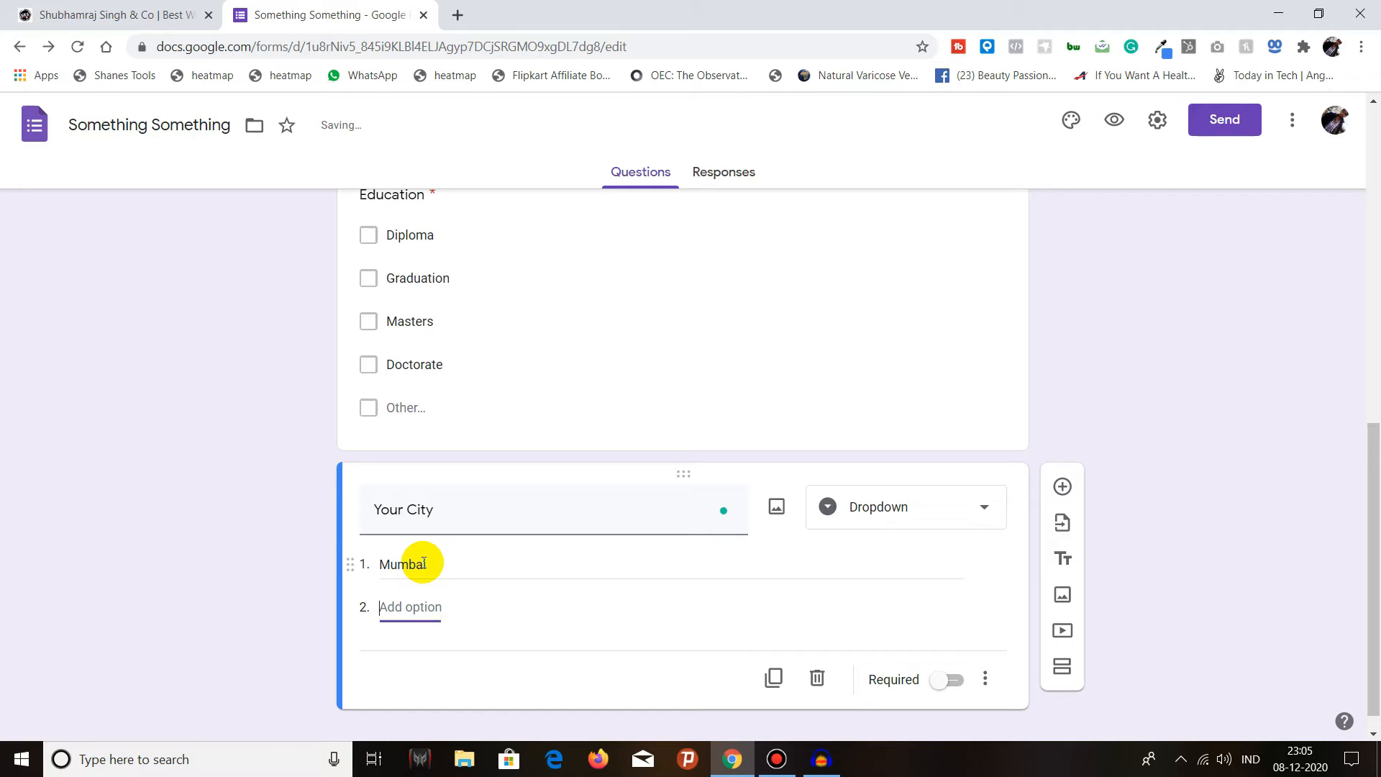
type("Delhi")
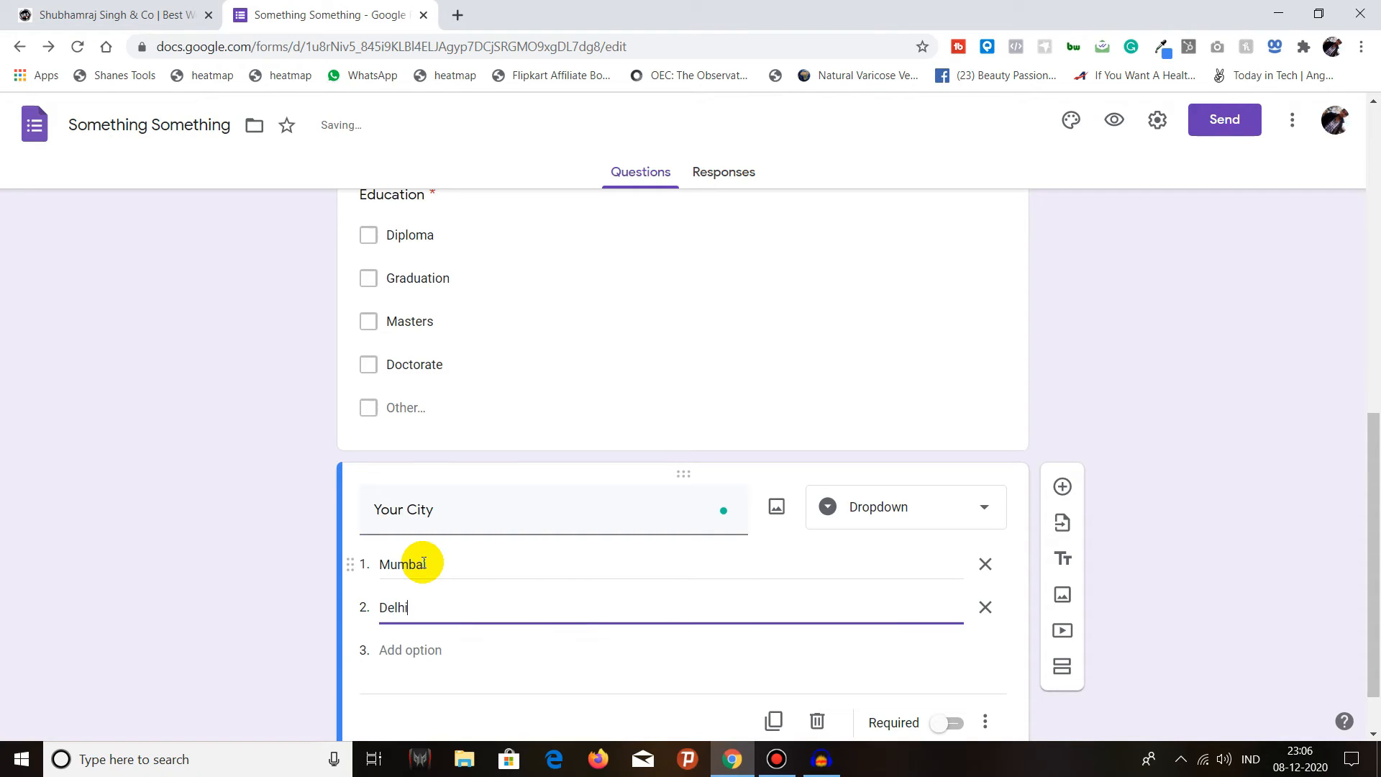
key("Tab")
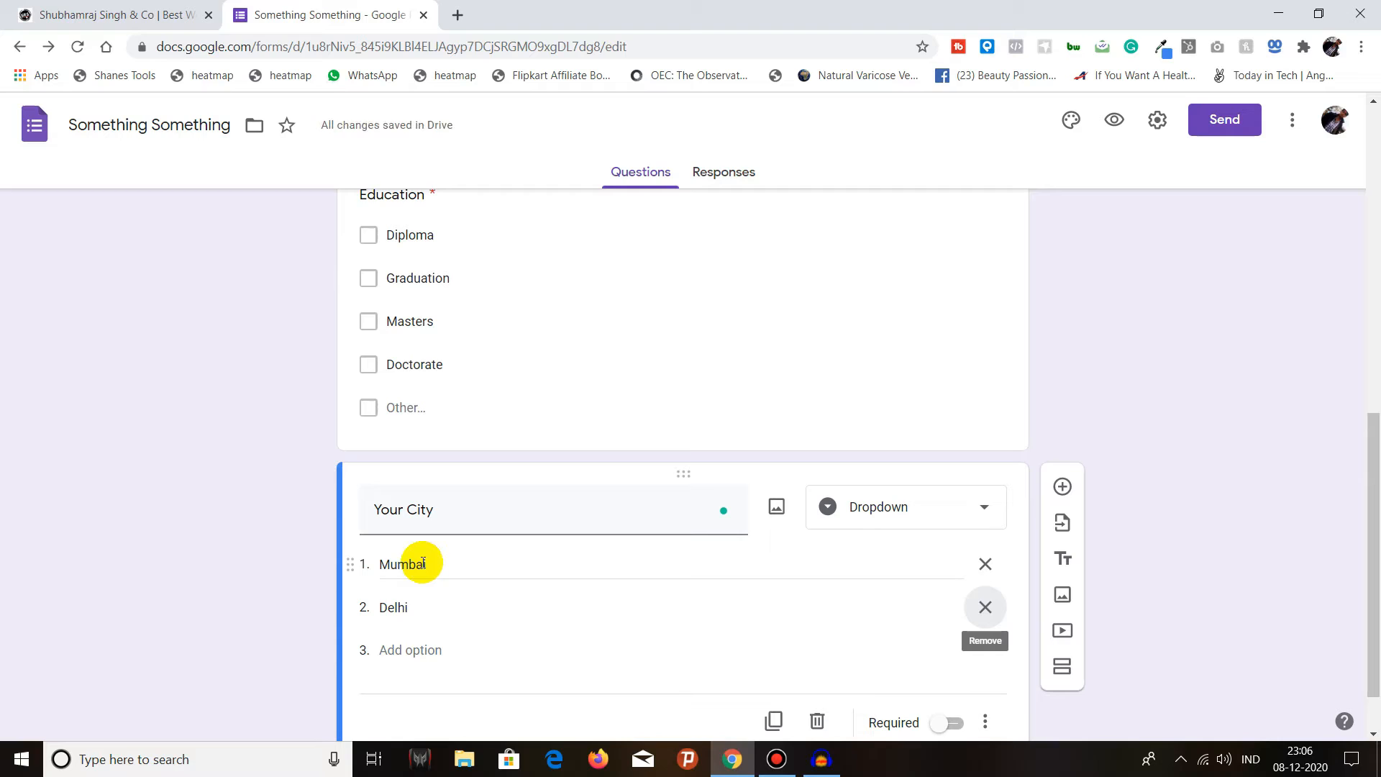
Add "Kolkata" as the third option of the Your City question.
left_click(401, 650)
type("K")
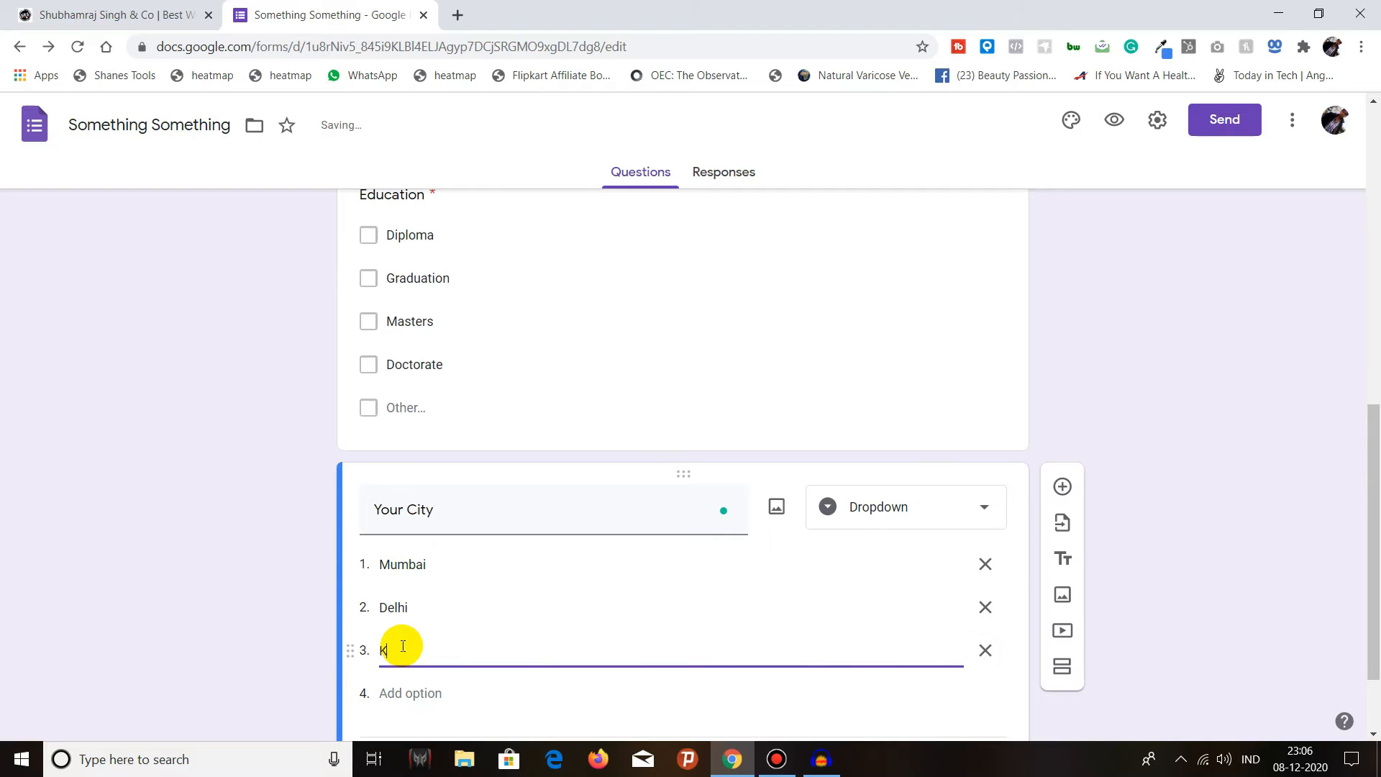
type("olkalat")
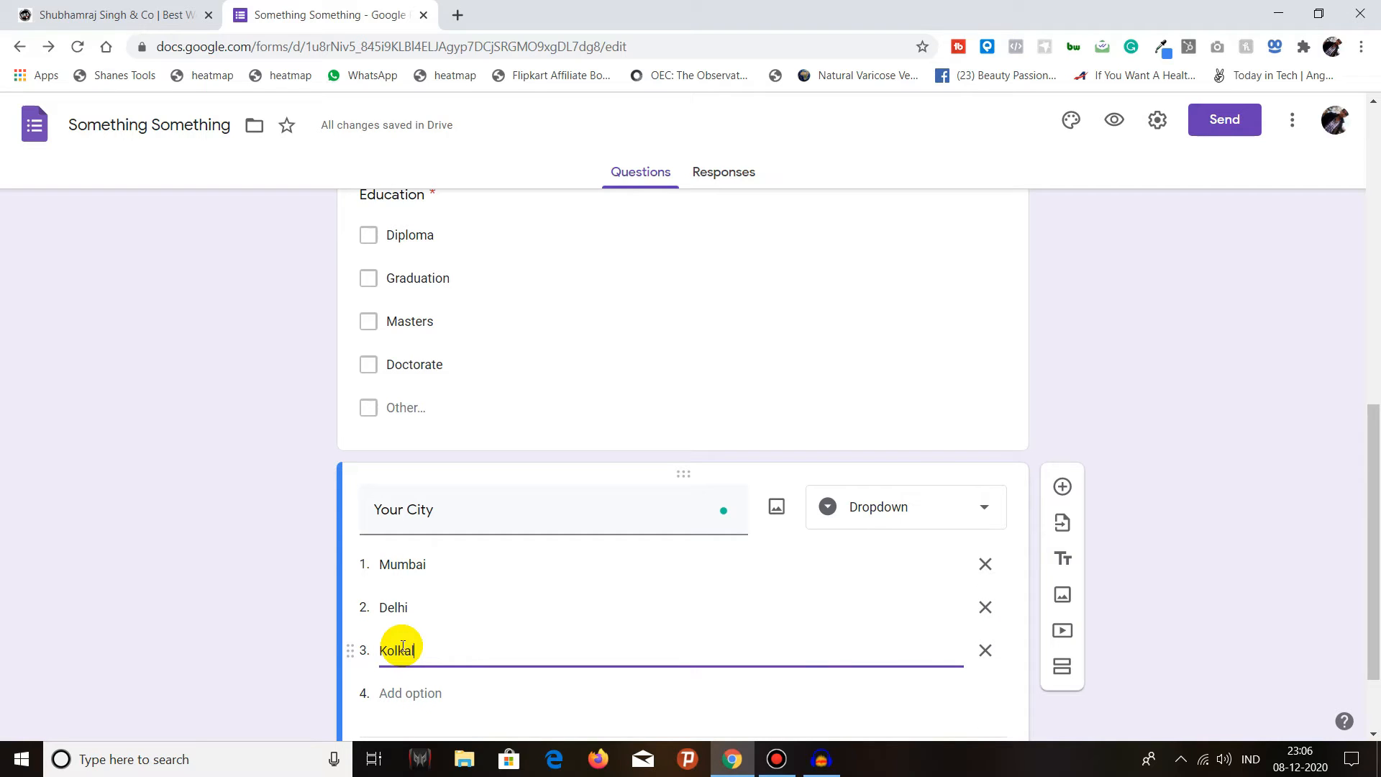
key("BackSpace")
key("BackSpace")
key("BackSpace")
key("BackSpace")
type("ata")
key("Tab")
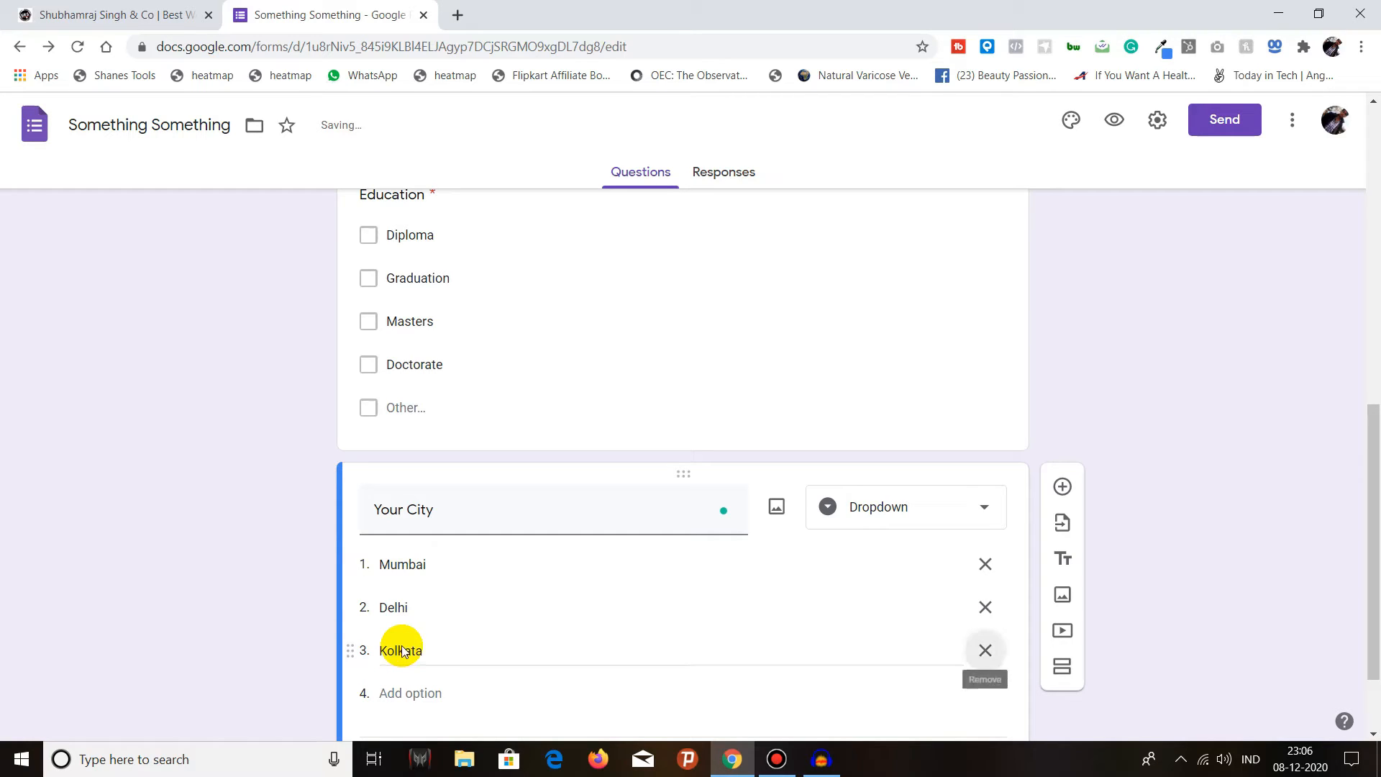
Add "Mangalore" as the fourth option of the Your City question.
key("Tab")
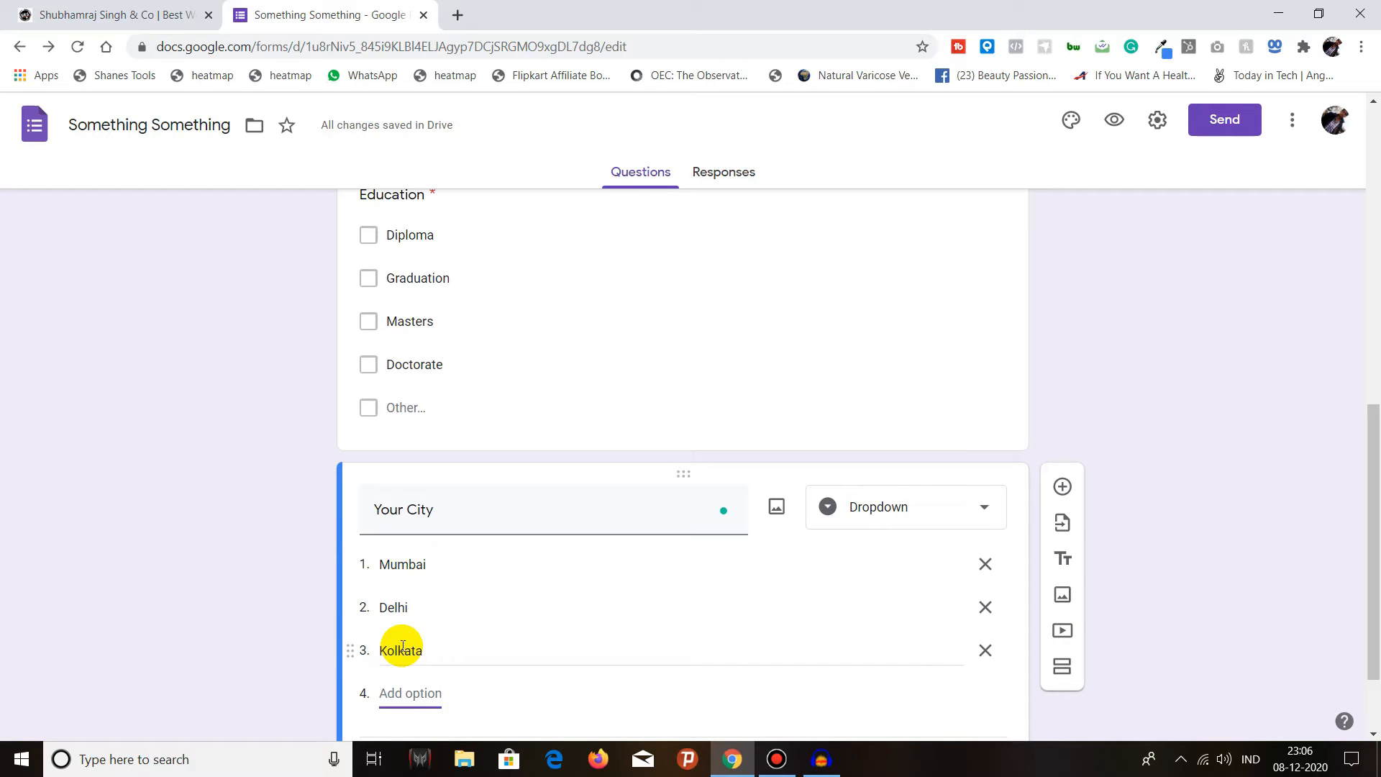
type("Man")
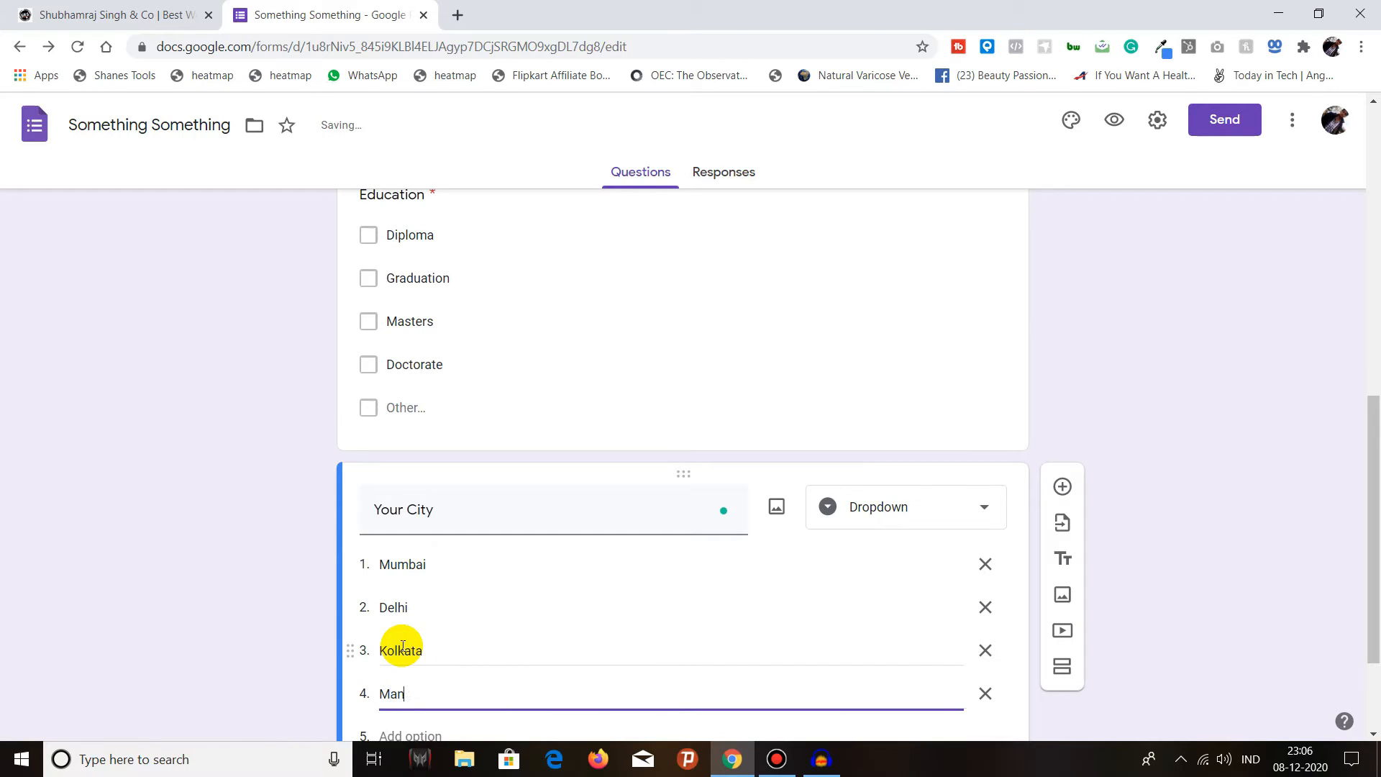
type("glore")
right_click(409, 691)
left_click(515, 470)
scroll(496, 626, "down", 2)
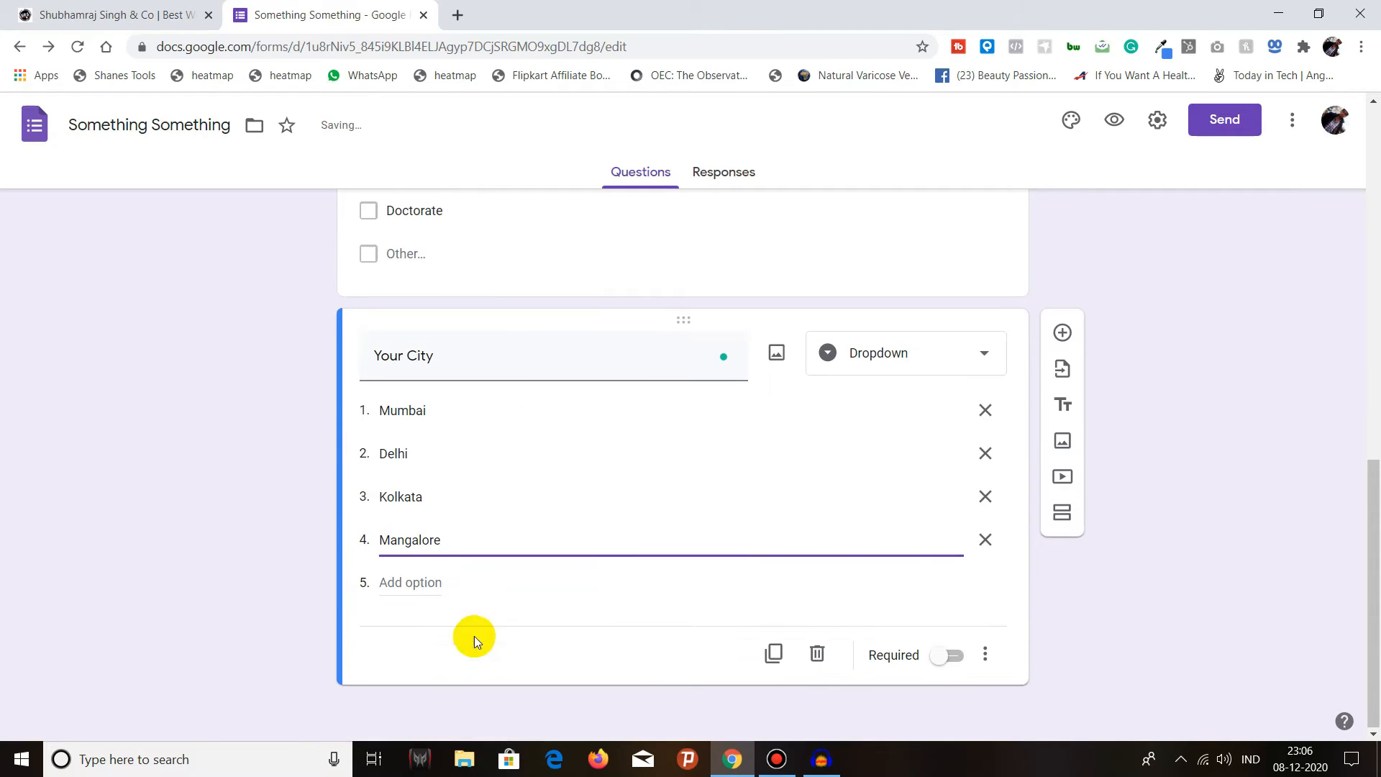
Add "Mars" as the fifth option of the Your City question and make the question required.
left_click(429, 579)
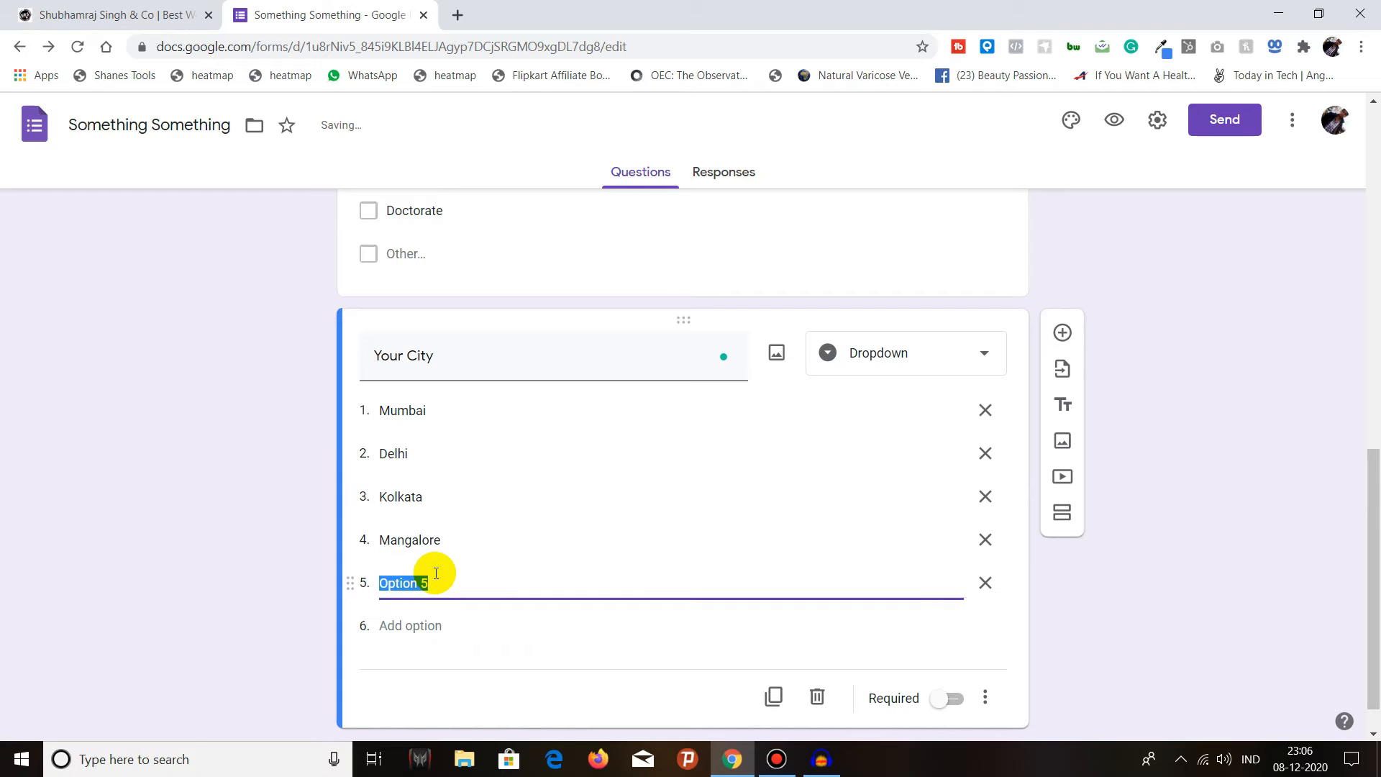
type("Mars")
left_click(413, 625)
left_click(986, 626)
scroll(986, 604, "down", 1)
left_click(956, 657)
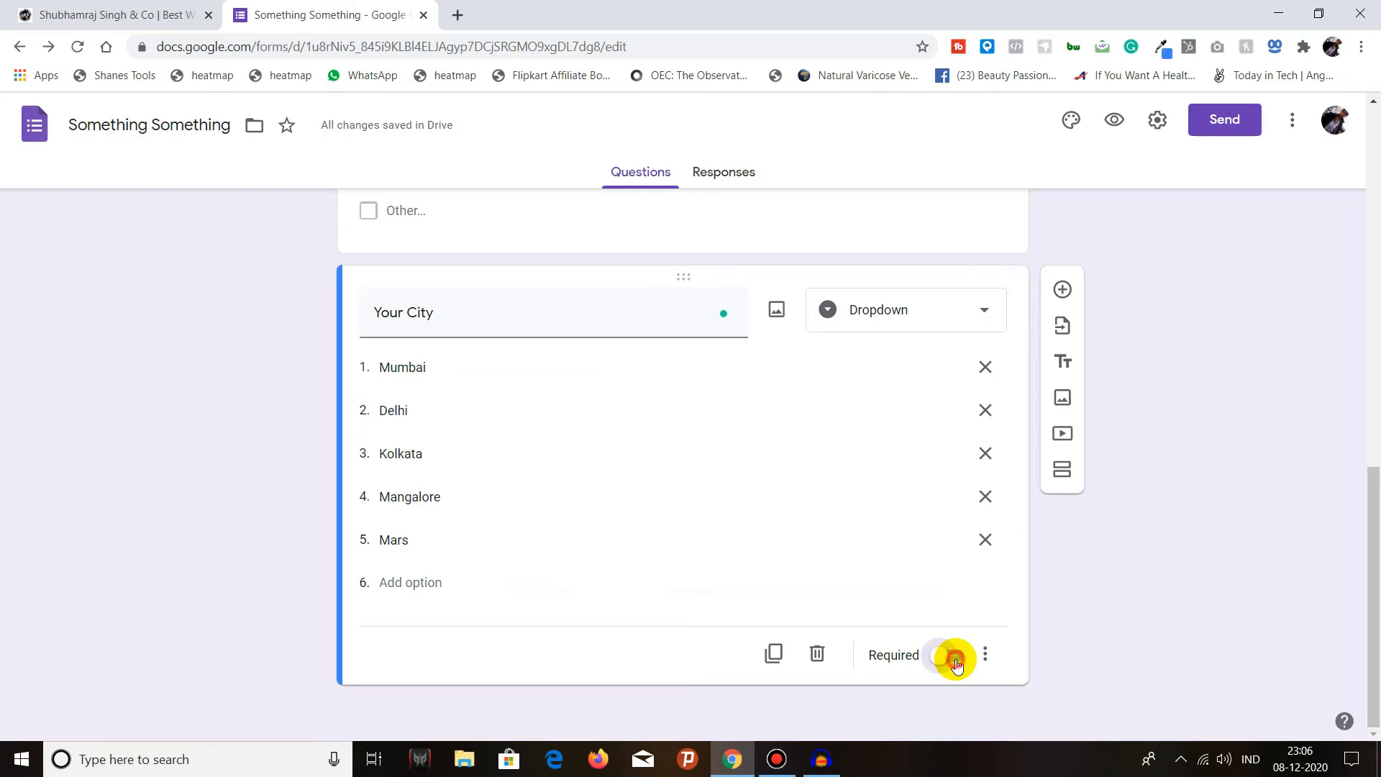
Add a new question with the File upload answer type, allow uploads to Drive, and title it "CV".
left_click(1063, 289)
left_click(892, 594)
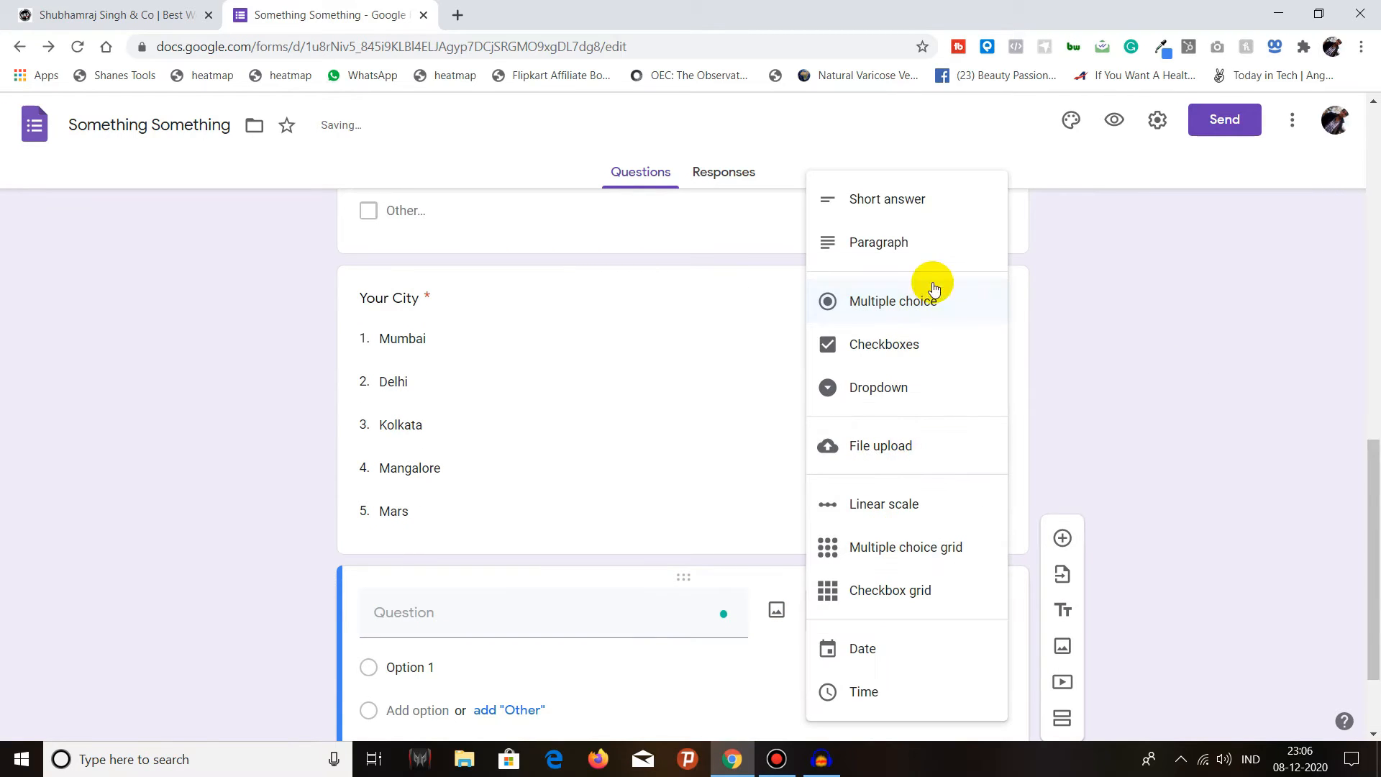
left_click(907, 461)
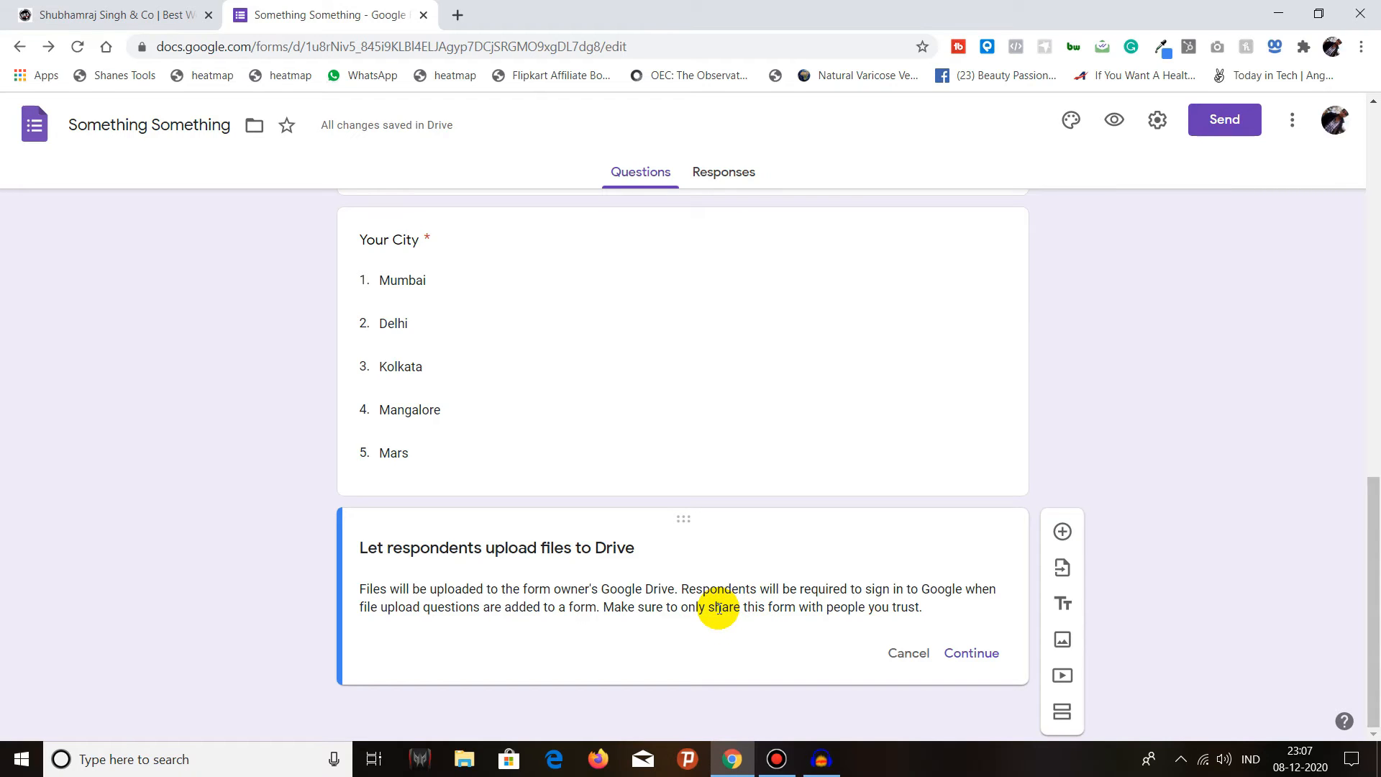
left_click(973, 654)
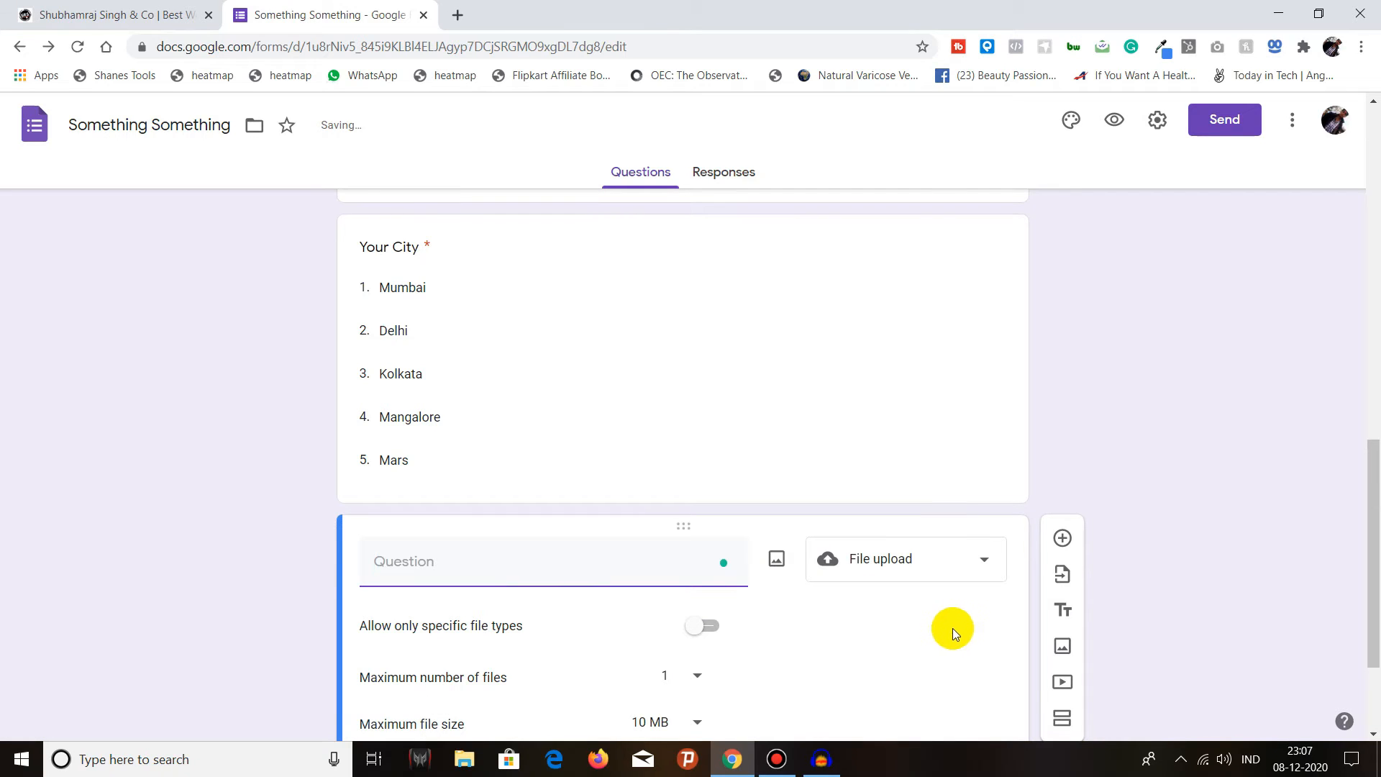
scroll(907, 617, "down", 3)
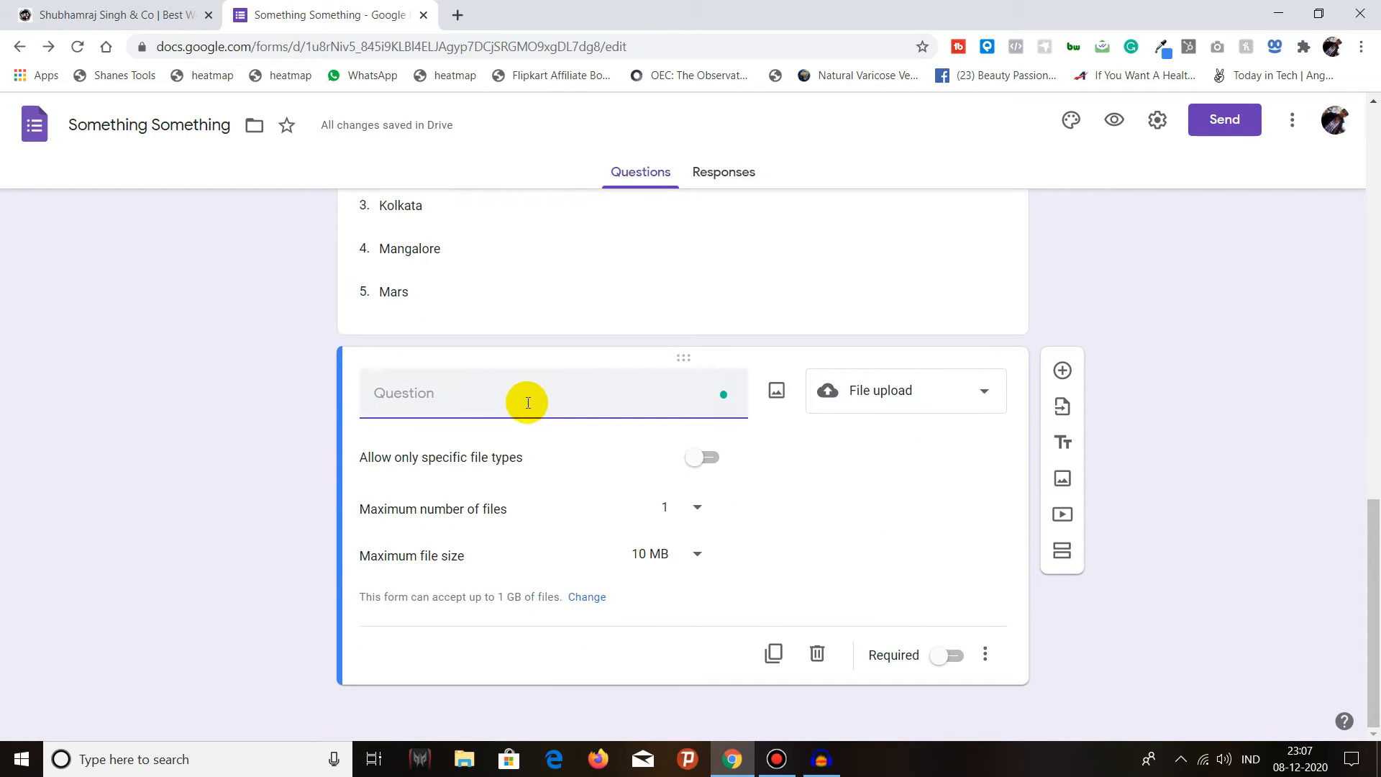
type("CV")
left_click(703, 458)
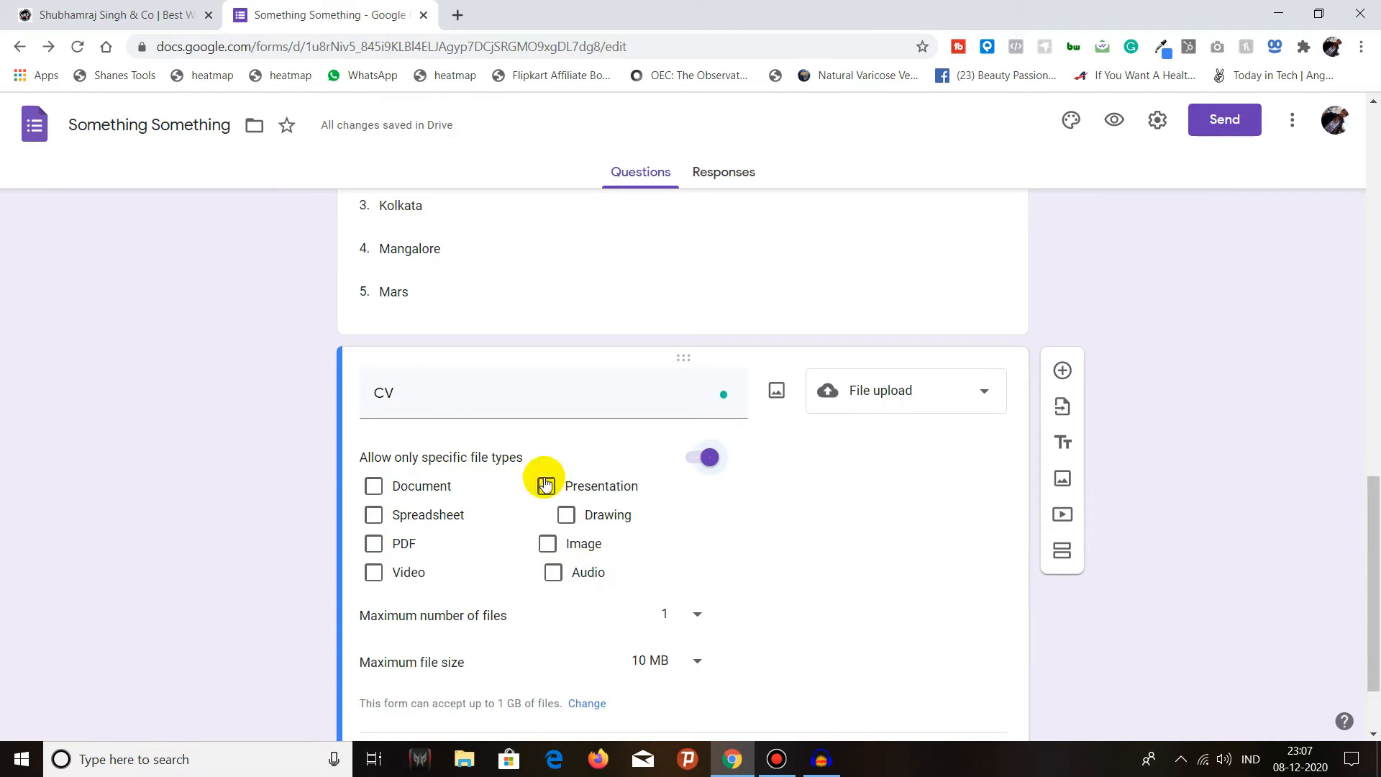
left_click(704, 461)
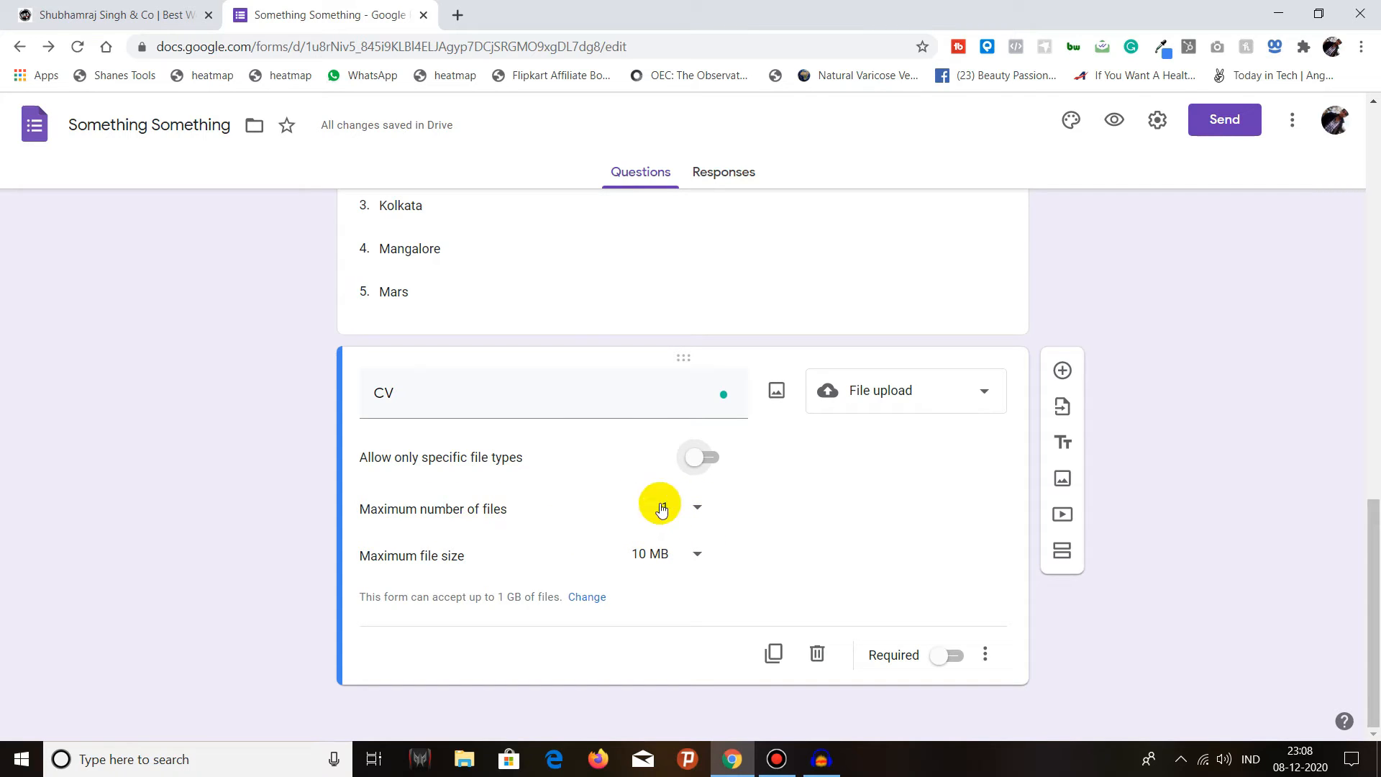
left_click(695, 554)
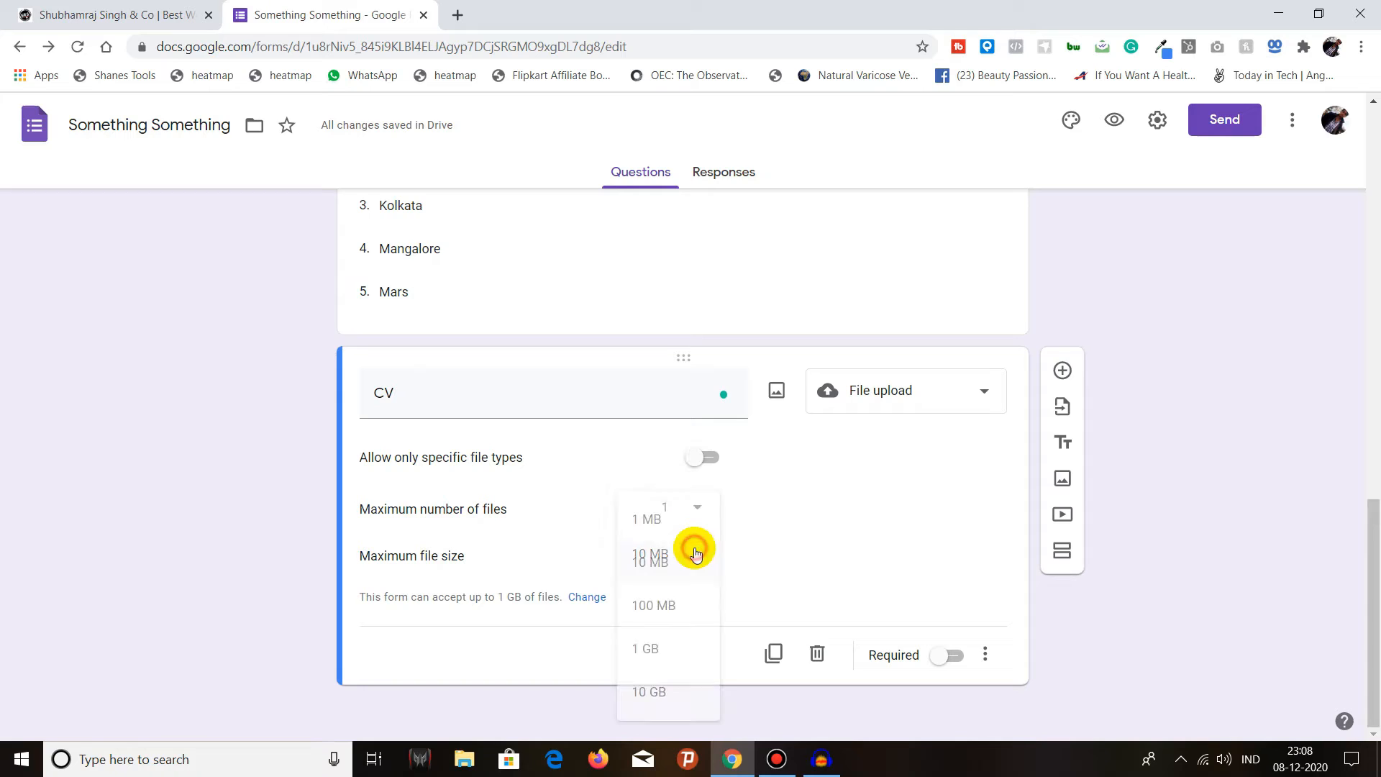
left_click(575, 545)
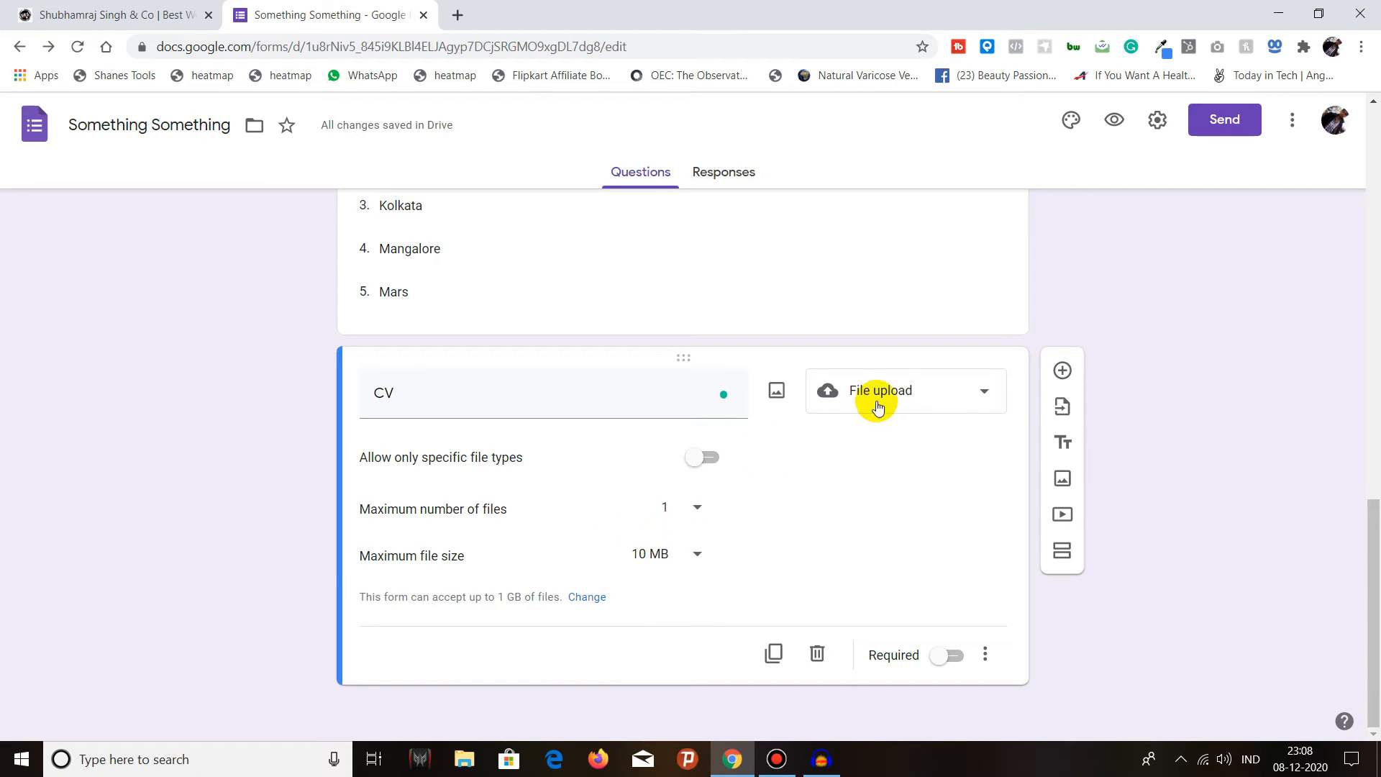
Make the CV question required and add a new question with the Linear scale answer type.
left_click(947, 658)
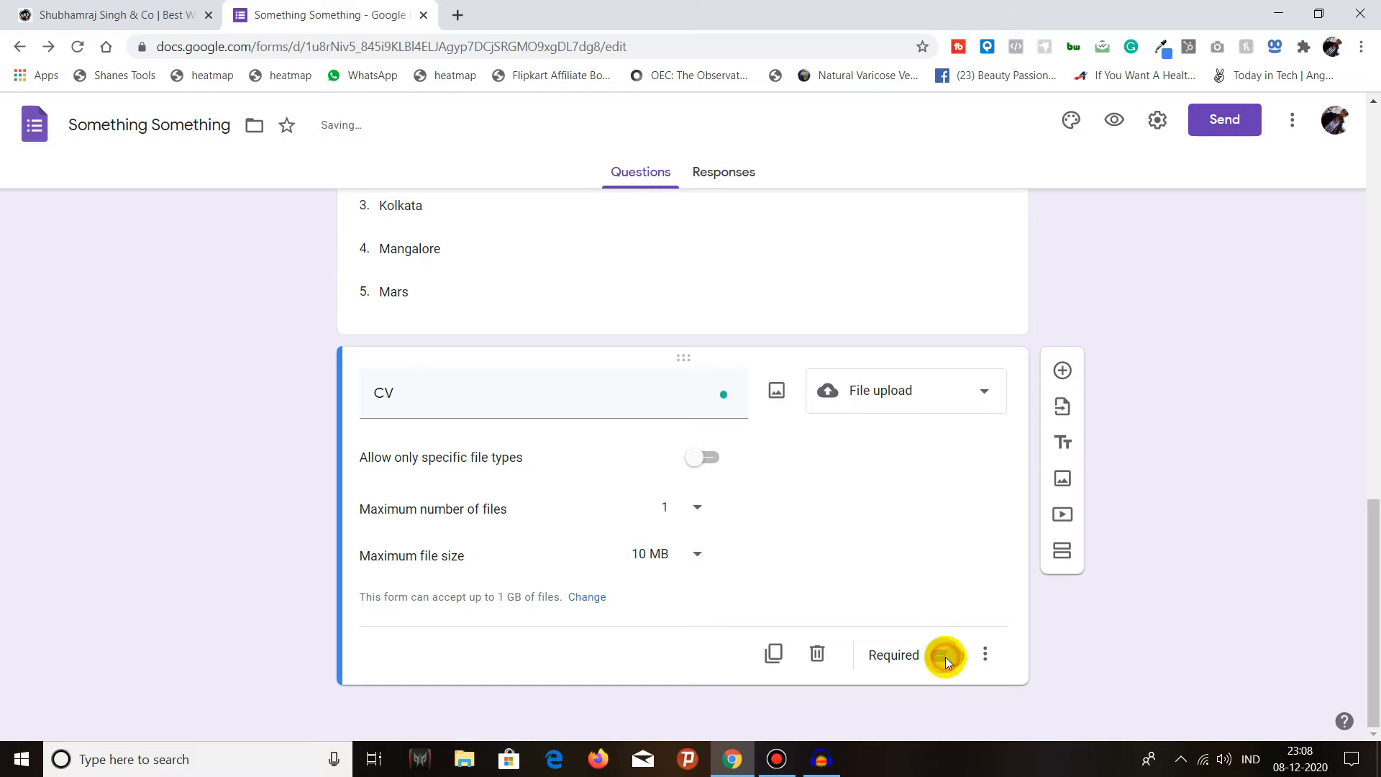
left_click(1062, 371)
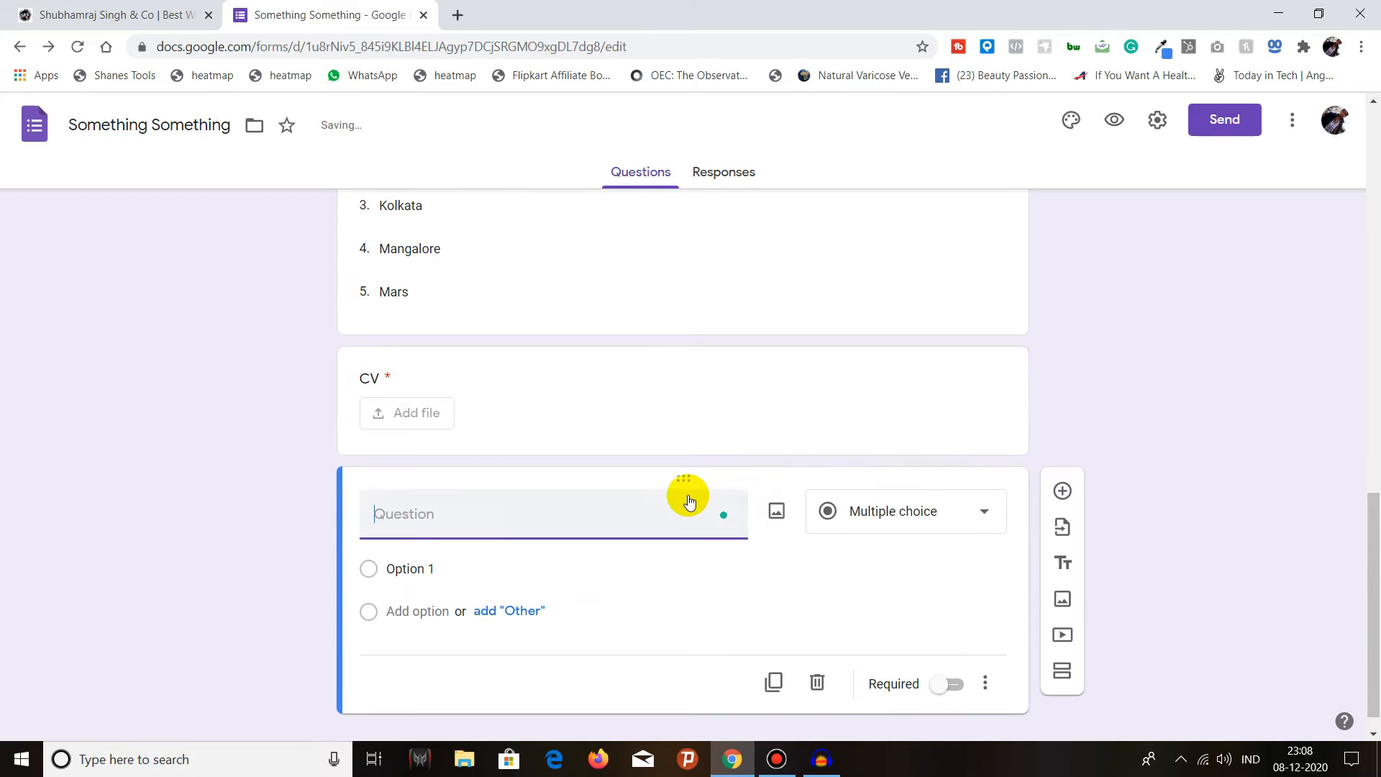
scroll(549, 500, "up", 5)
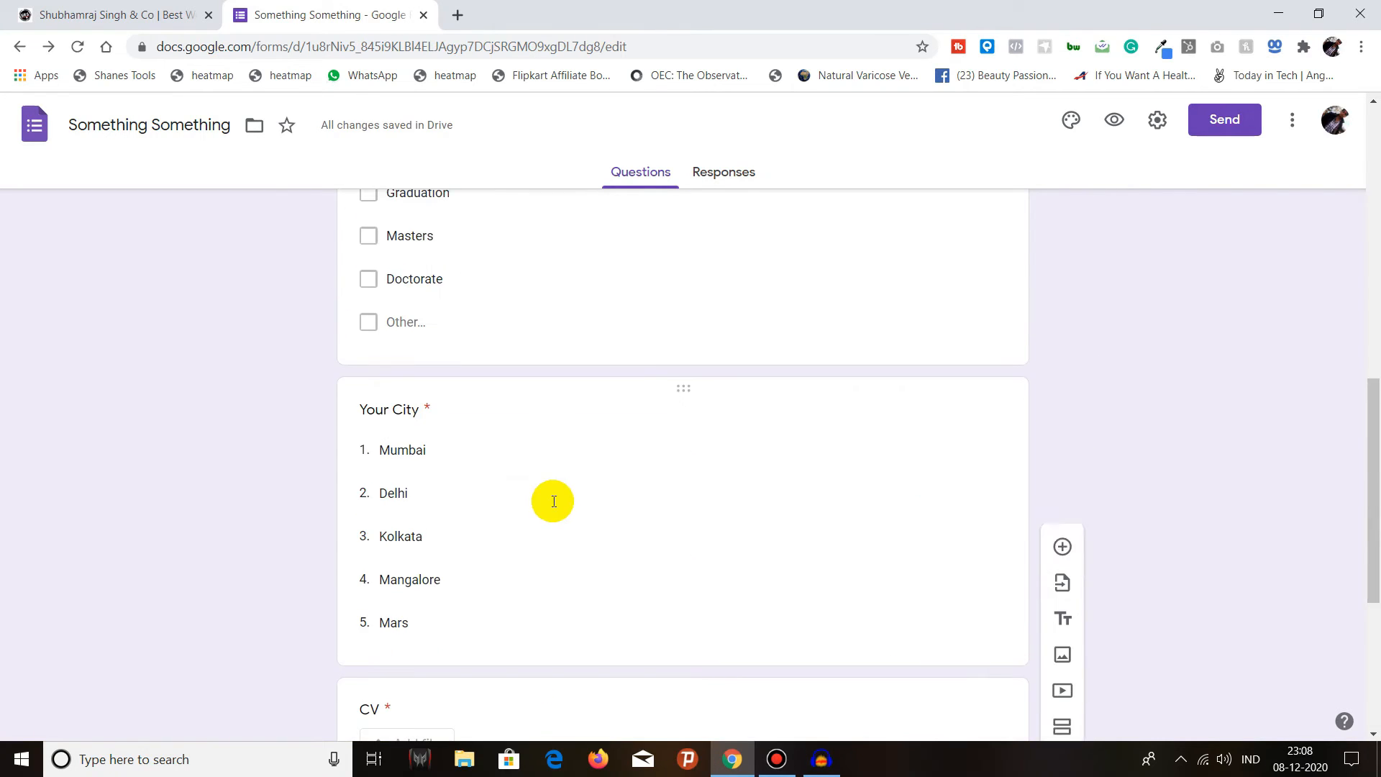
scroll(549, 499, "down", 5)
left_click(889, 474)
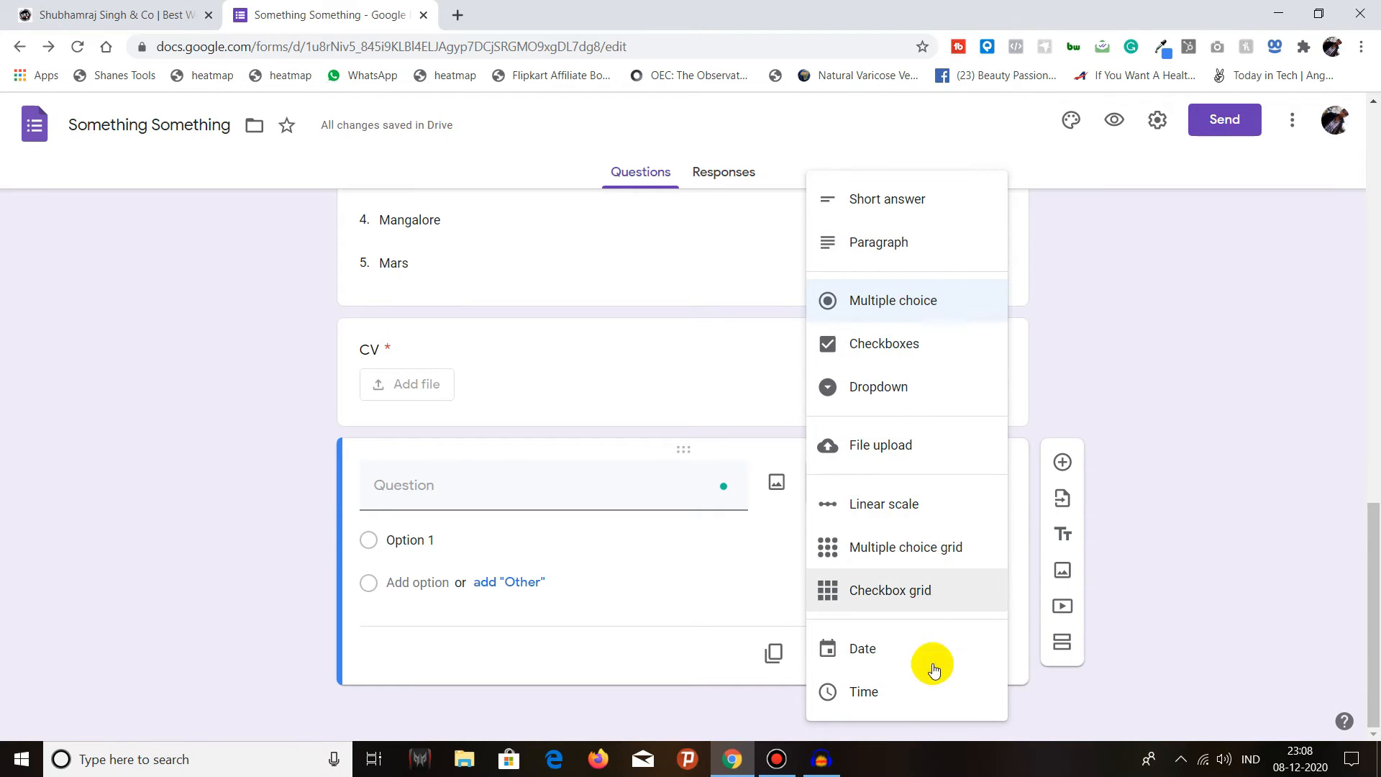
left_click(899, 505)
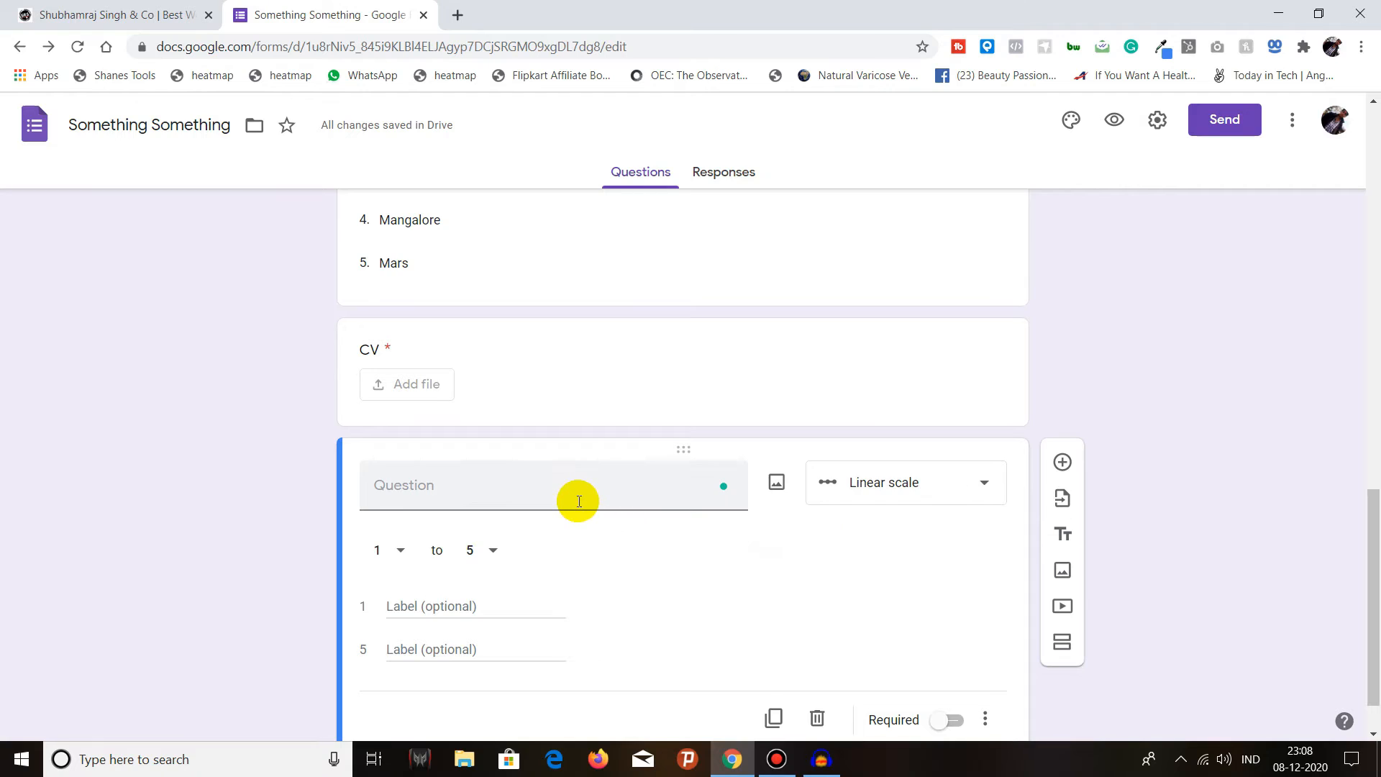
scroll(577, 501, "down", 1)
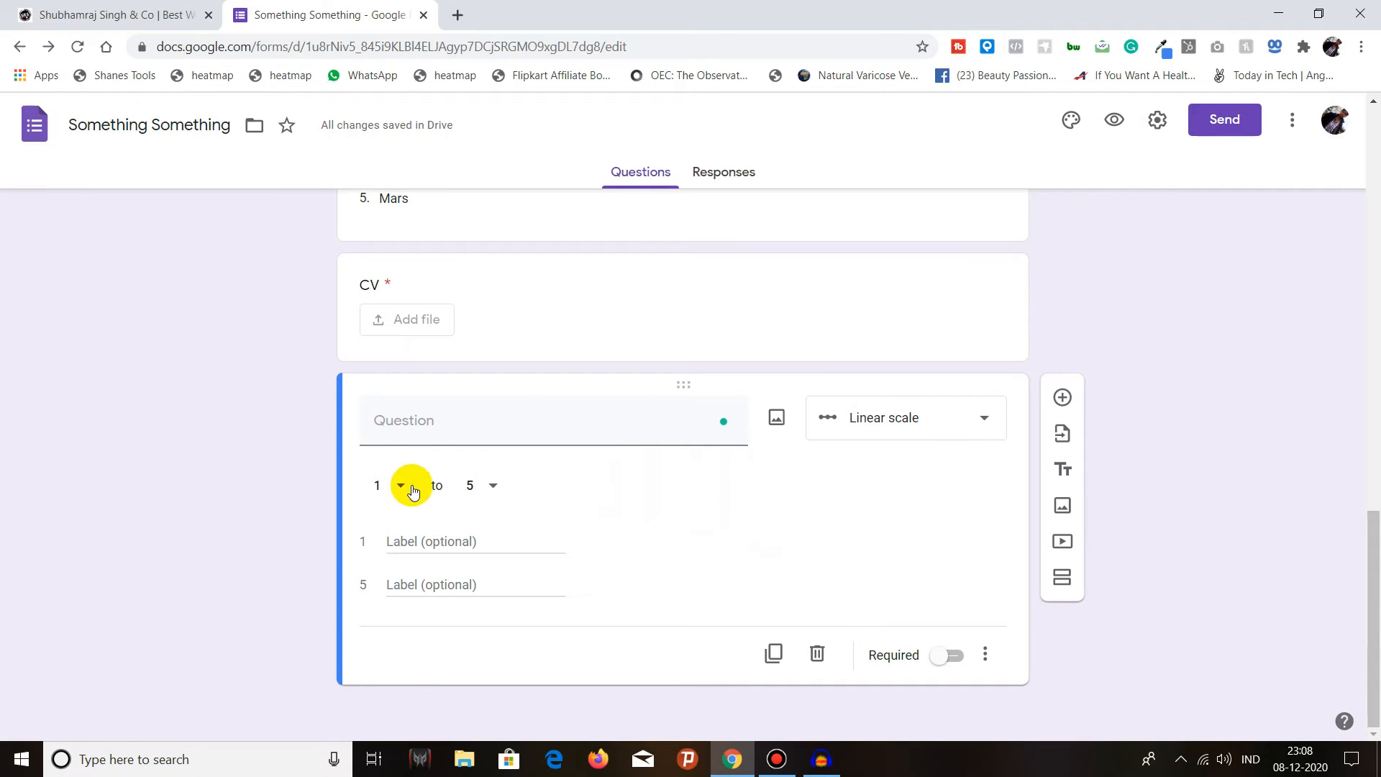
Title the linear scale question "Linear" and set the lower end of its scale to 0.
left_click(478, 419)
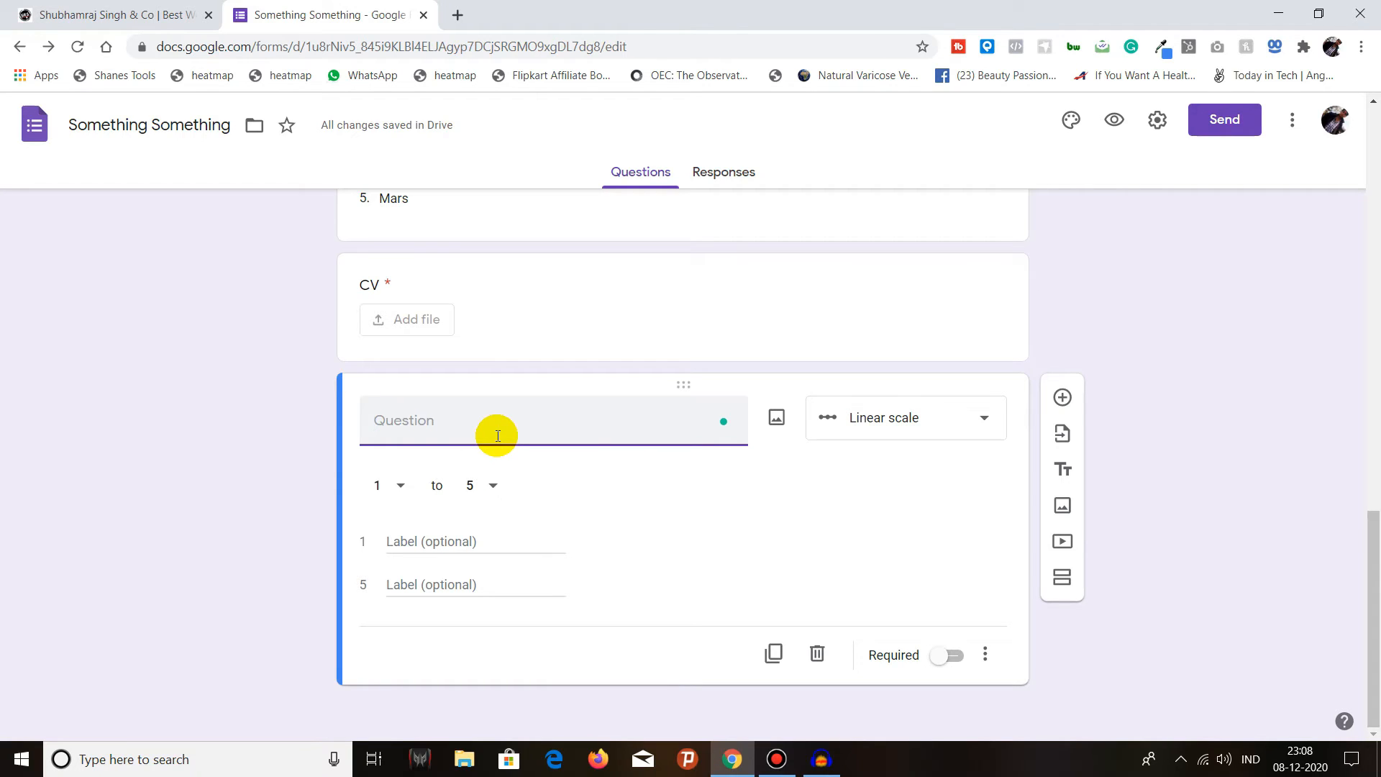
type("Linear")
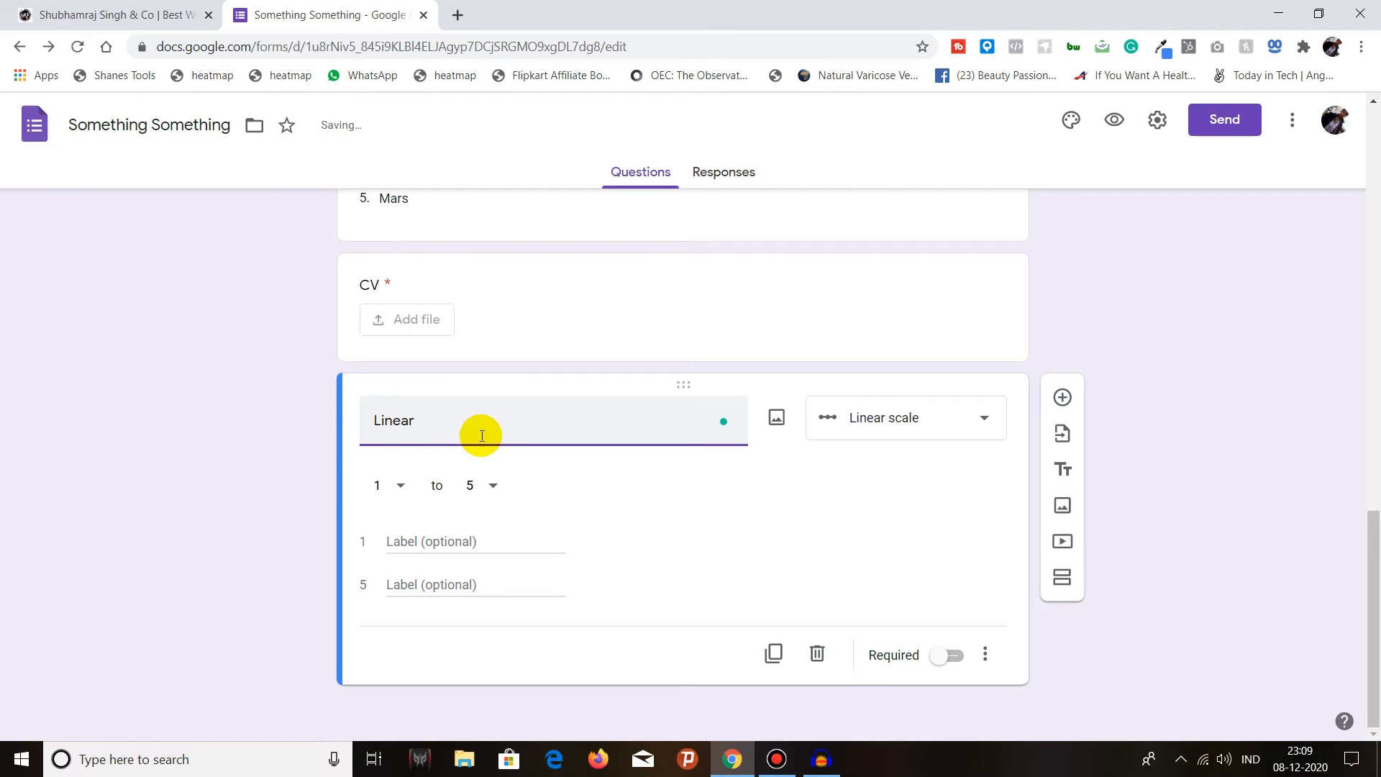
left_click(394, 477)
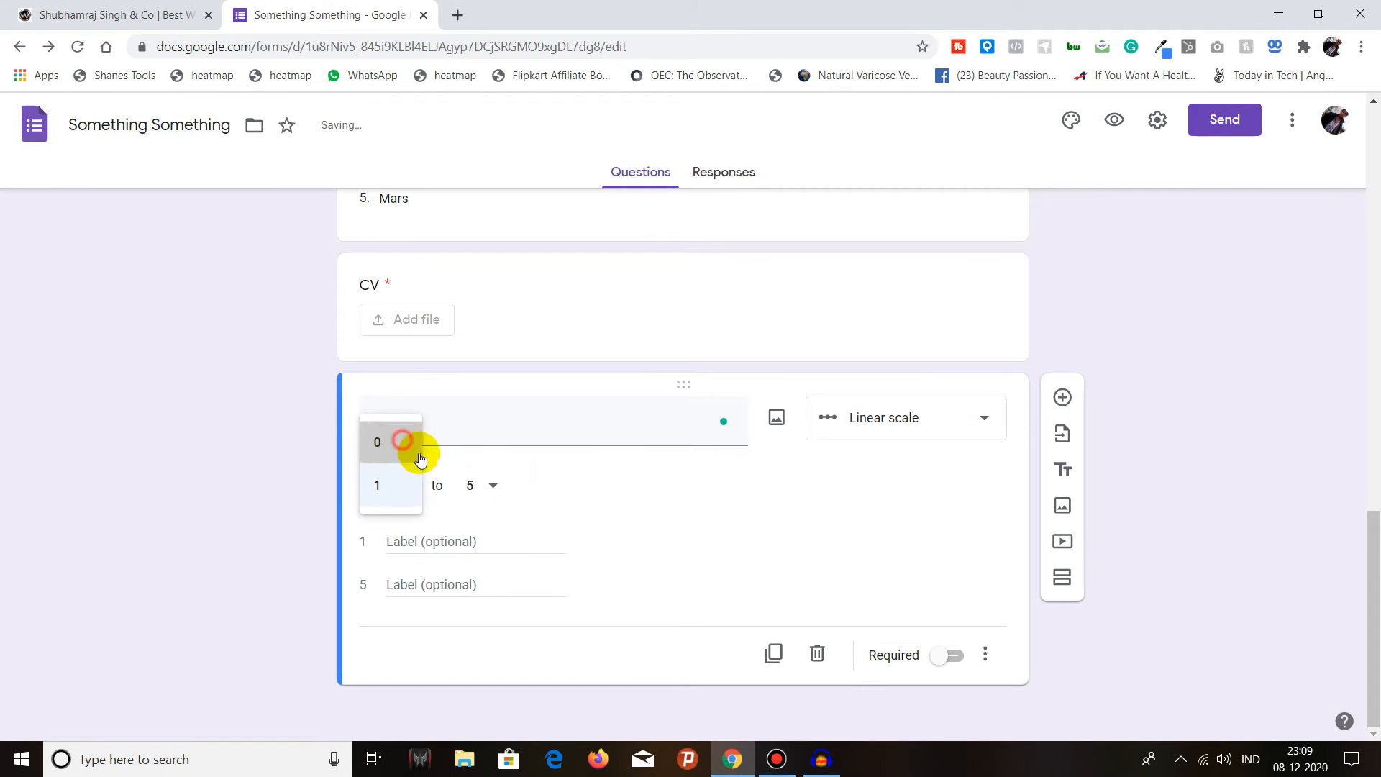
left_click(401, 441)
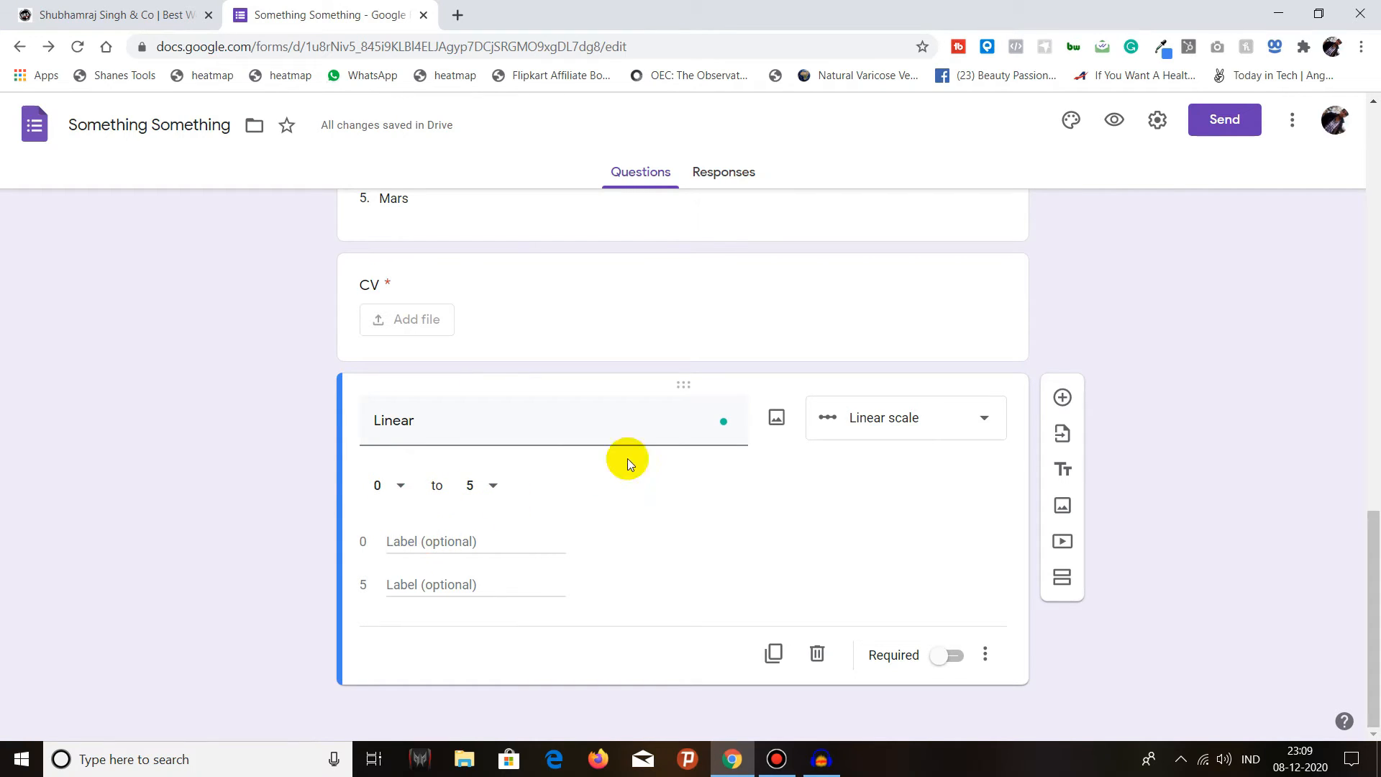
left_click(417, 541)
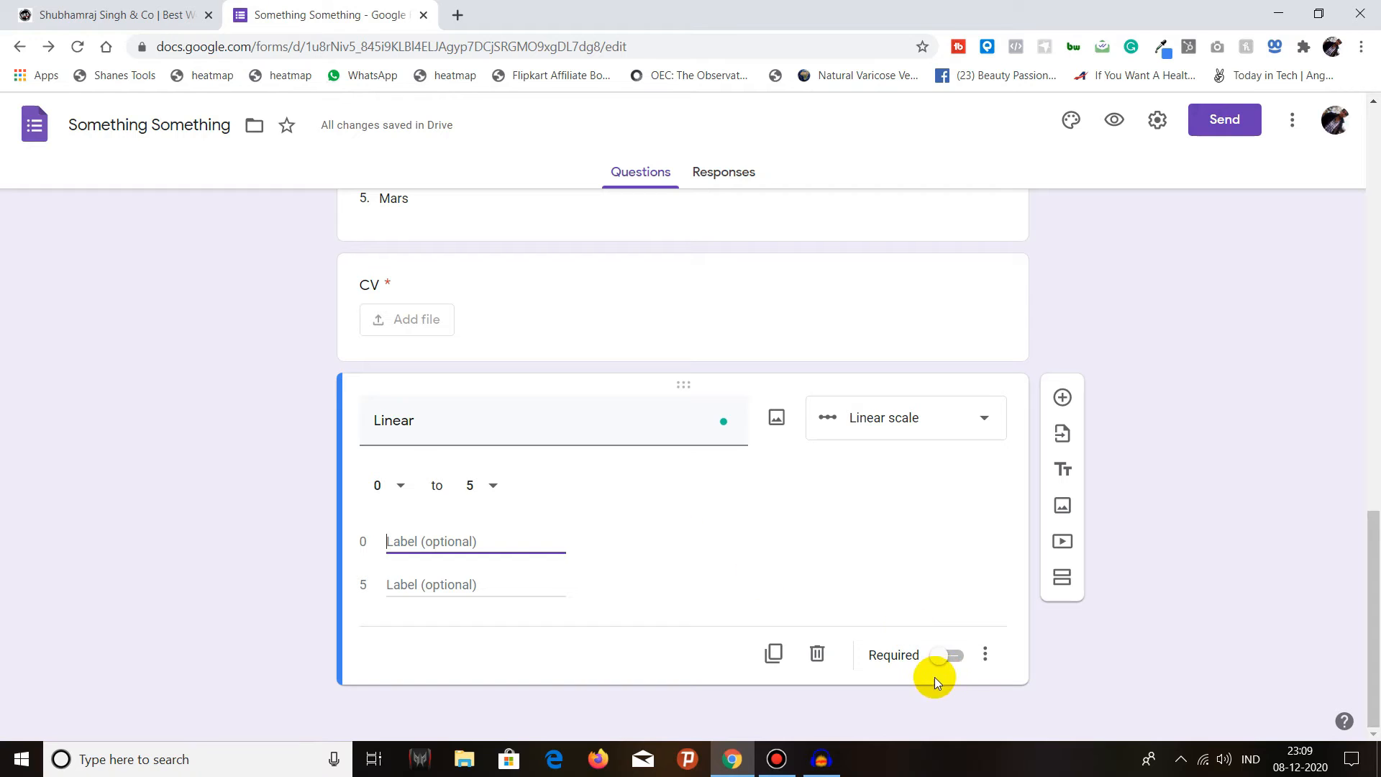
Add a new question with the Multiple choice grid answer type and title it "Multiple".
left_click(1062, 397)
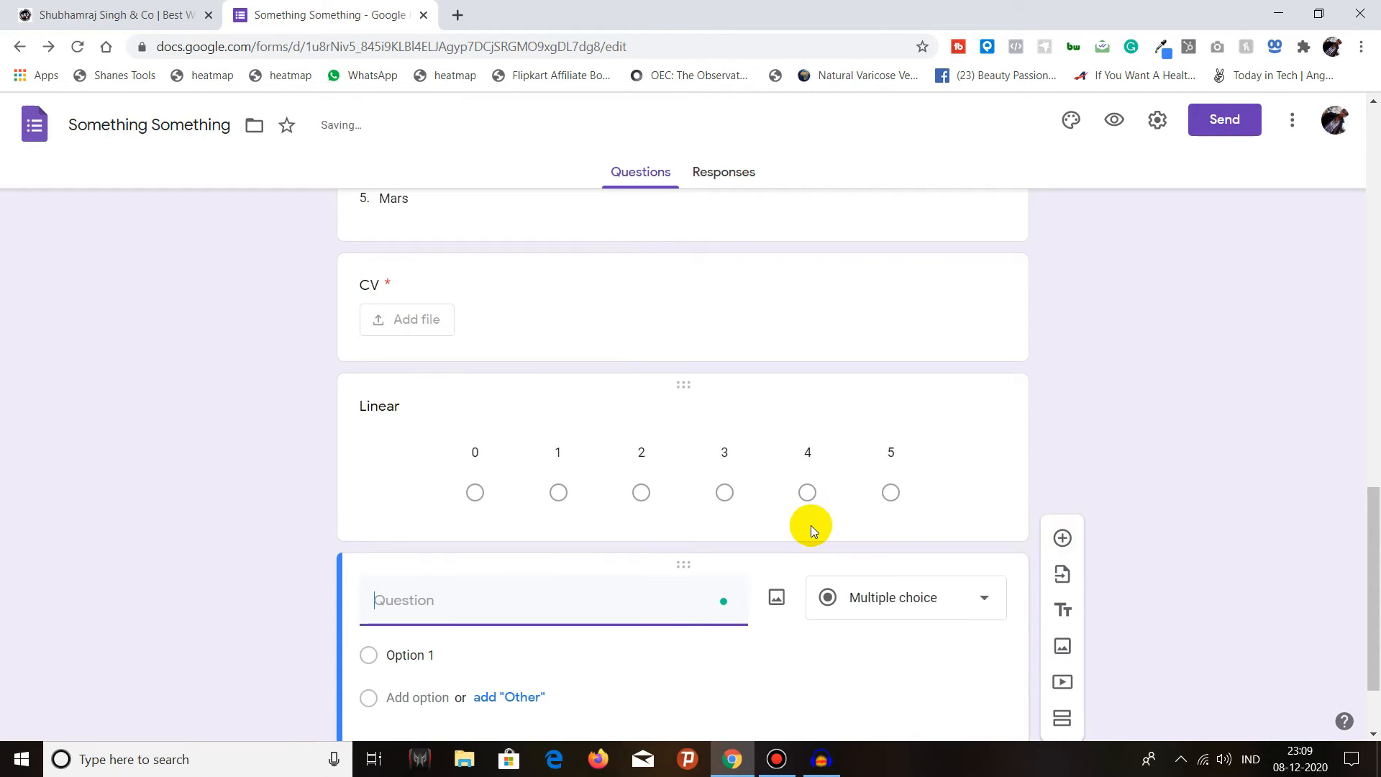
left_click(863, 507)
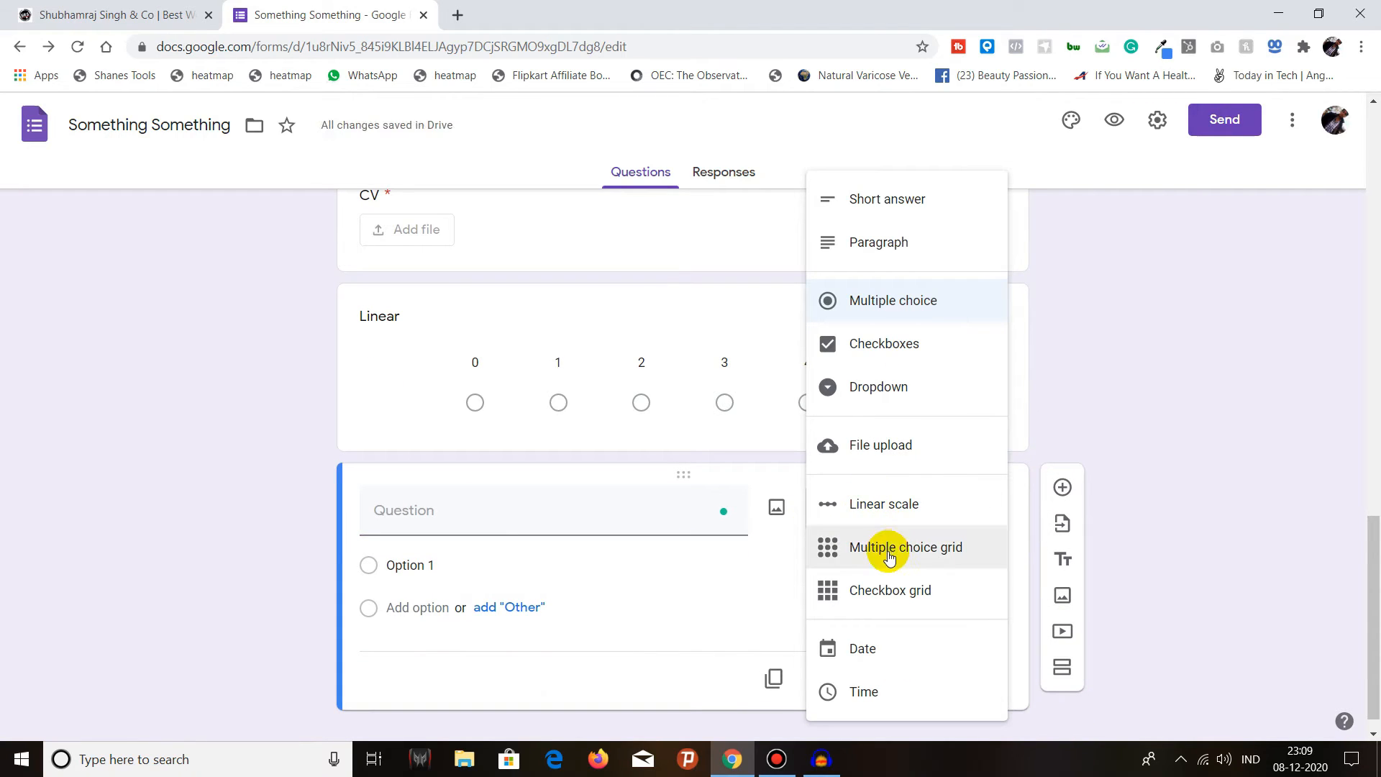
left_click(890, 556)
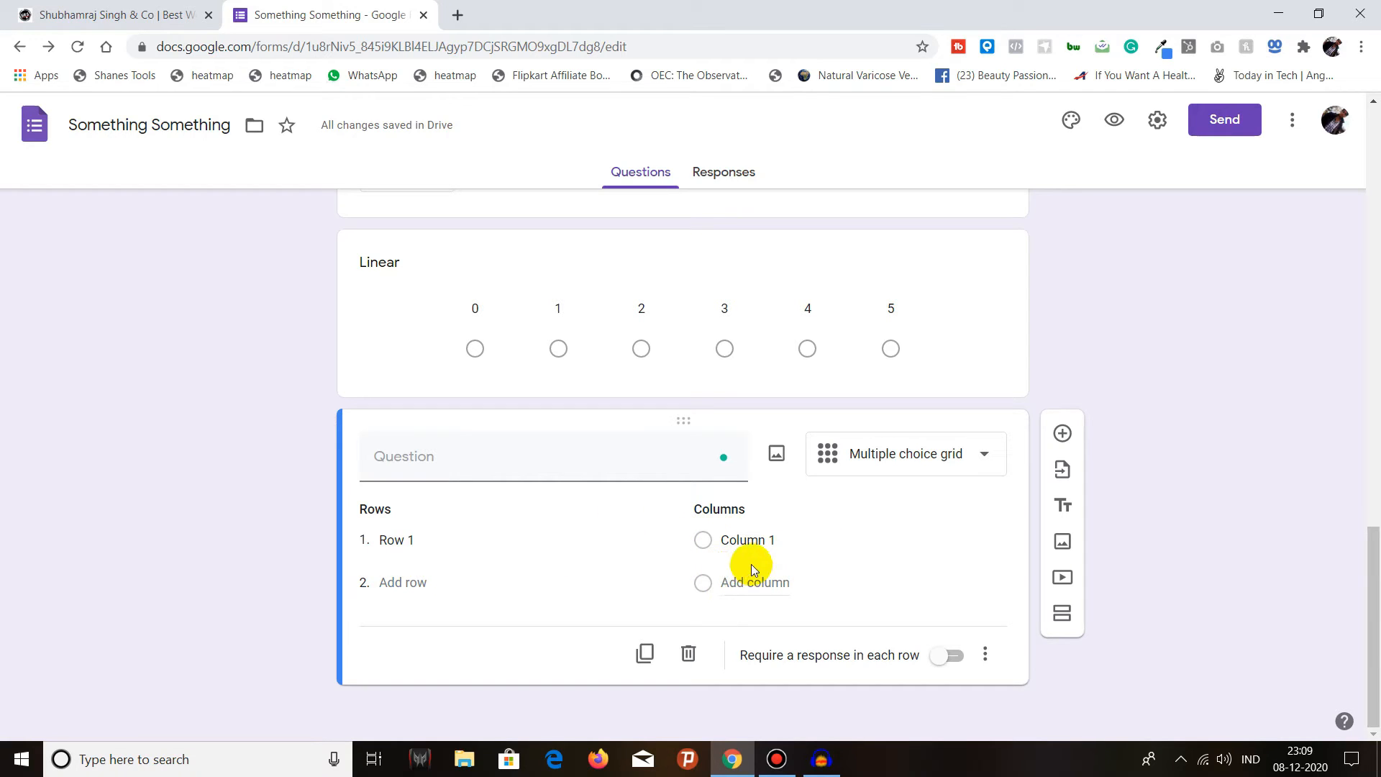
left_click(551, 464)
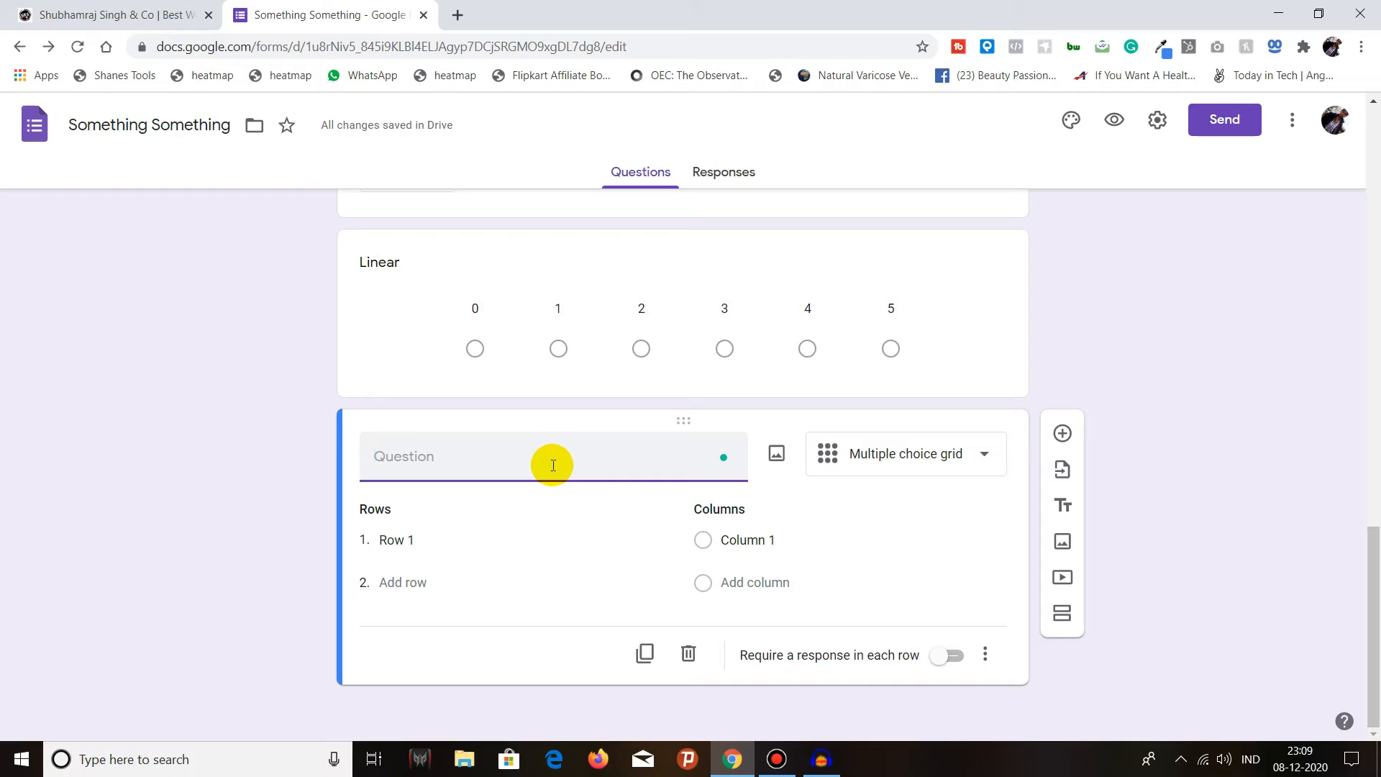
type("Multipl")
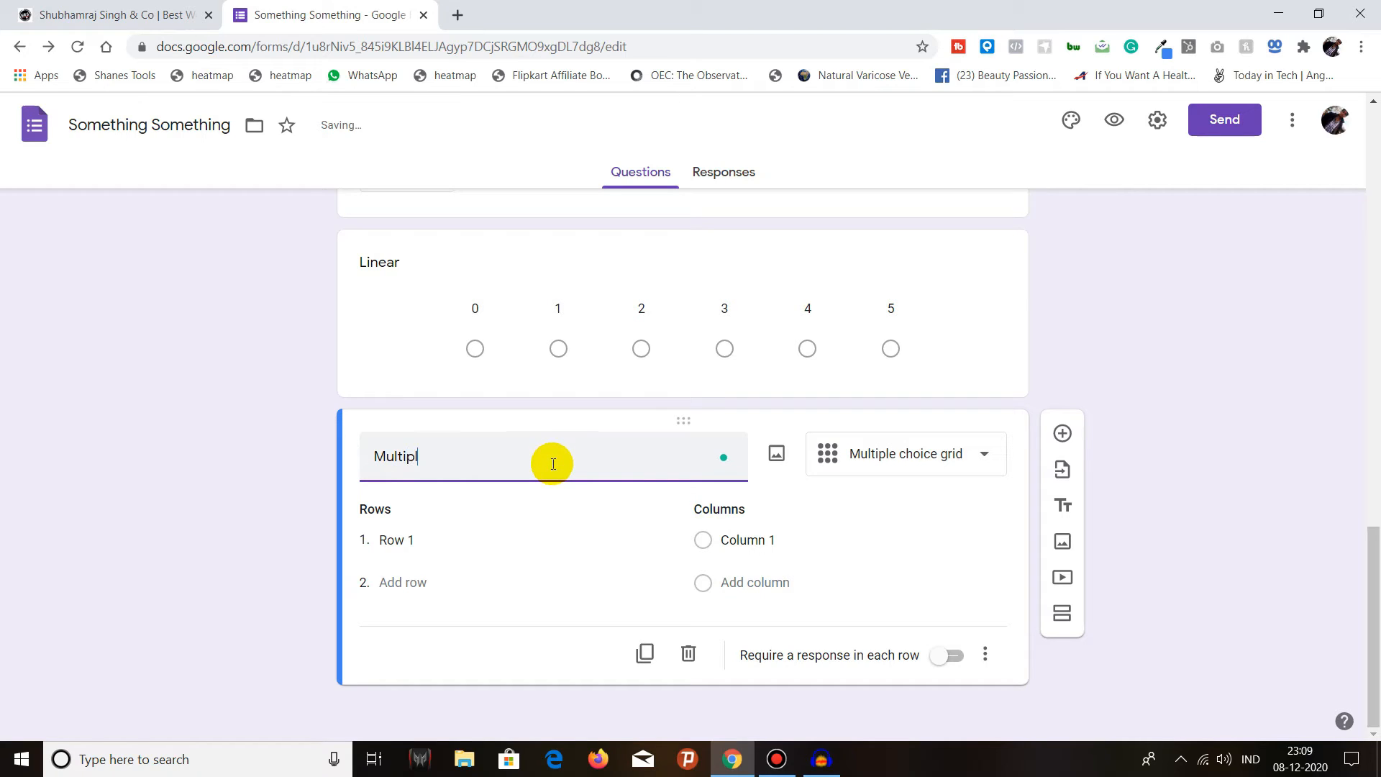
type("e")
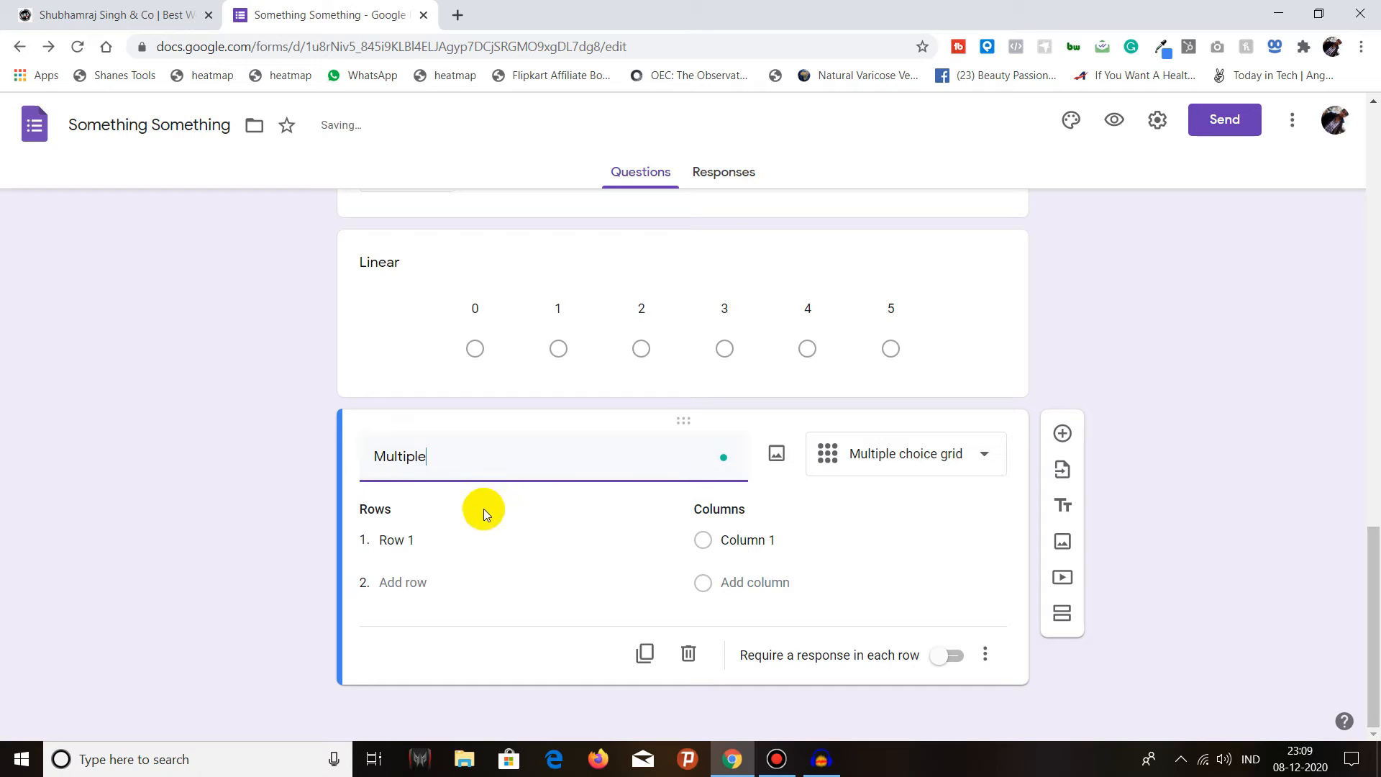
Add a new question with the Checkbox grid answer type and title it "Checkbox Grid".
left_click(1060, 435)
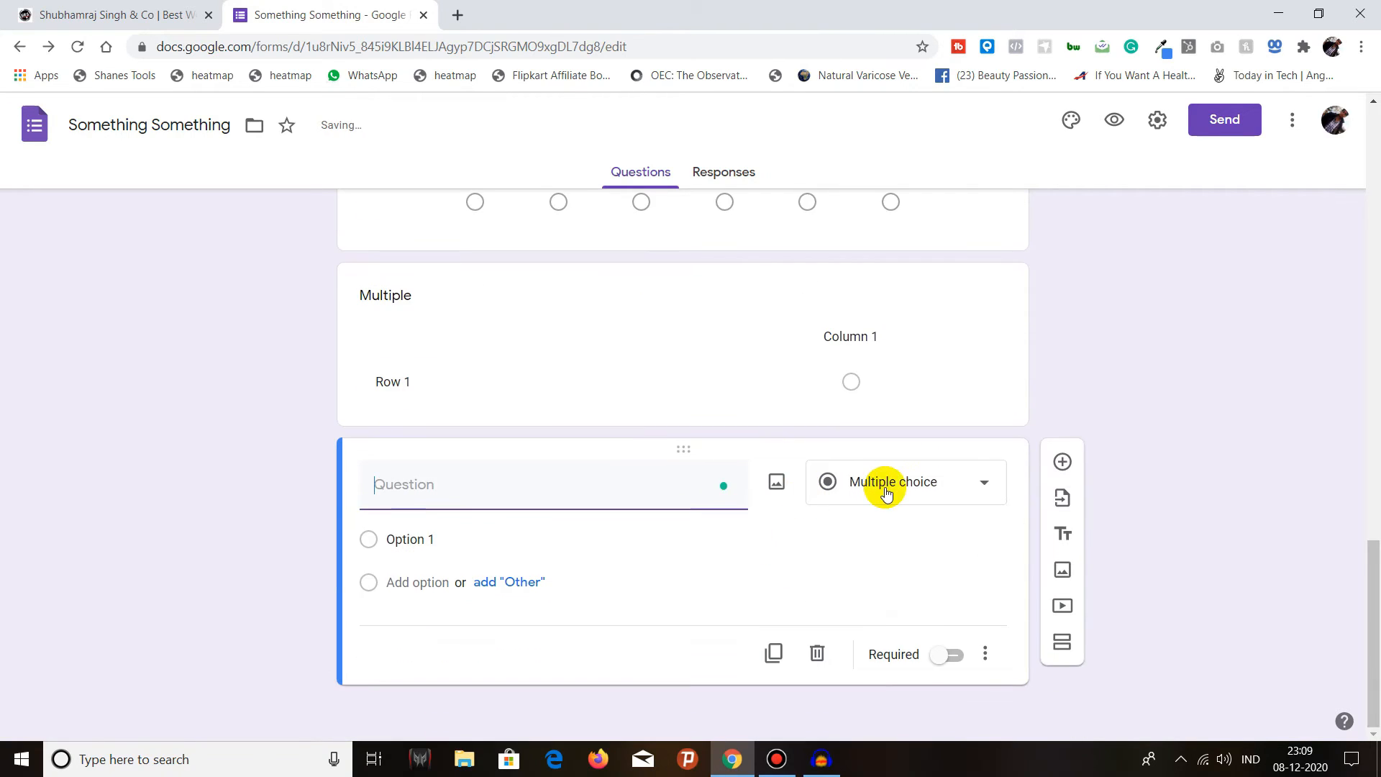
left_click(887, 492)
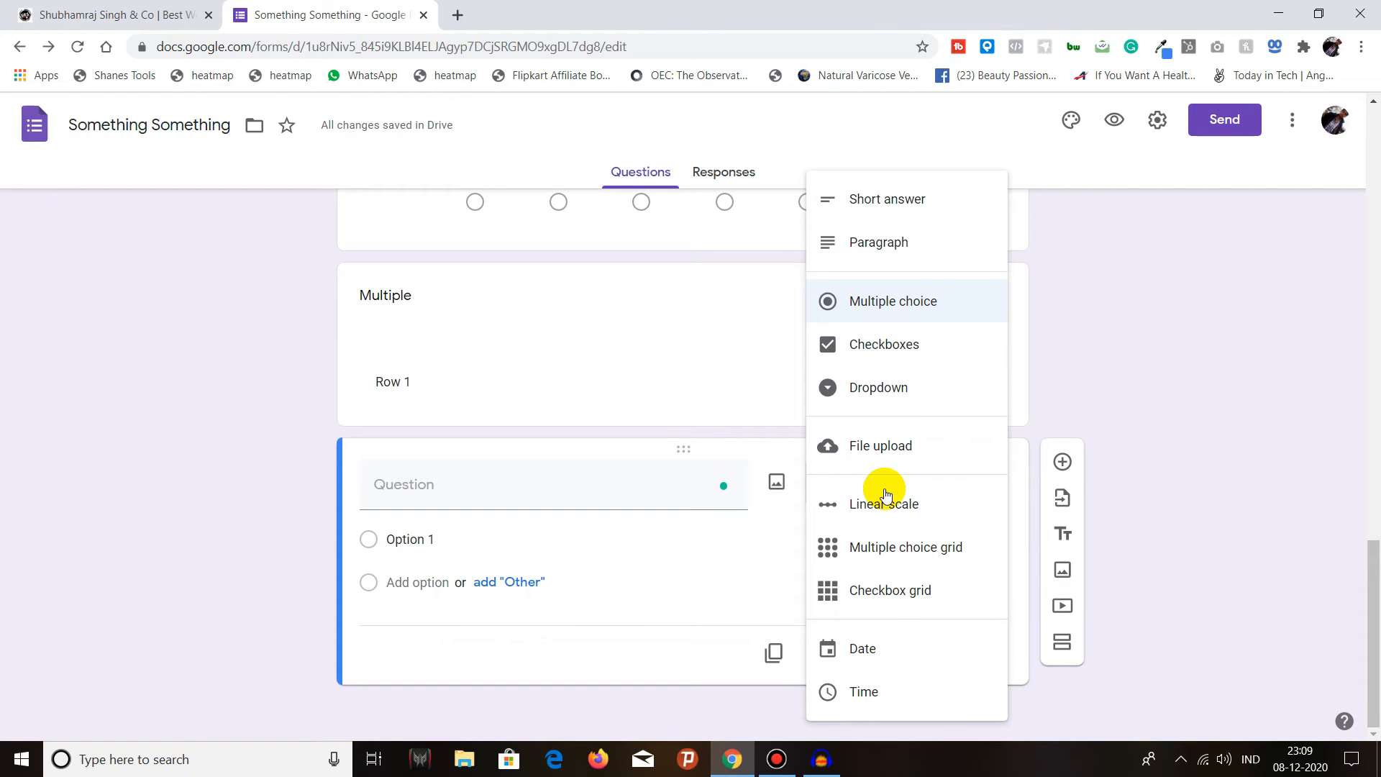
left_click(890, 603)
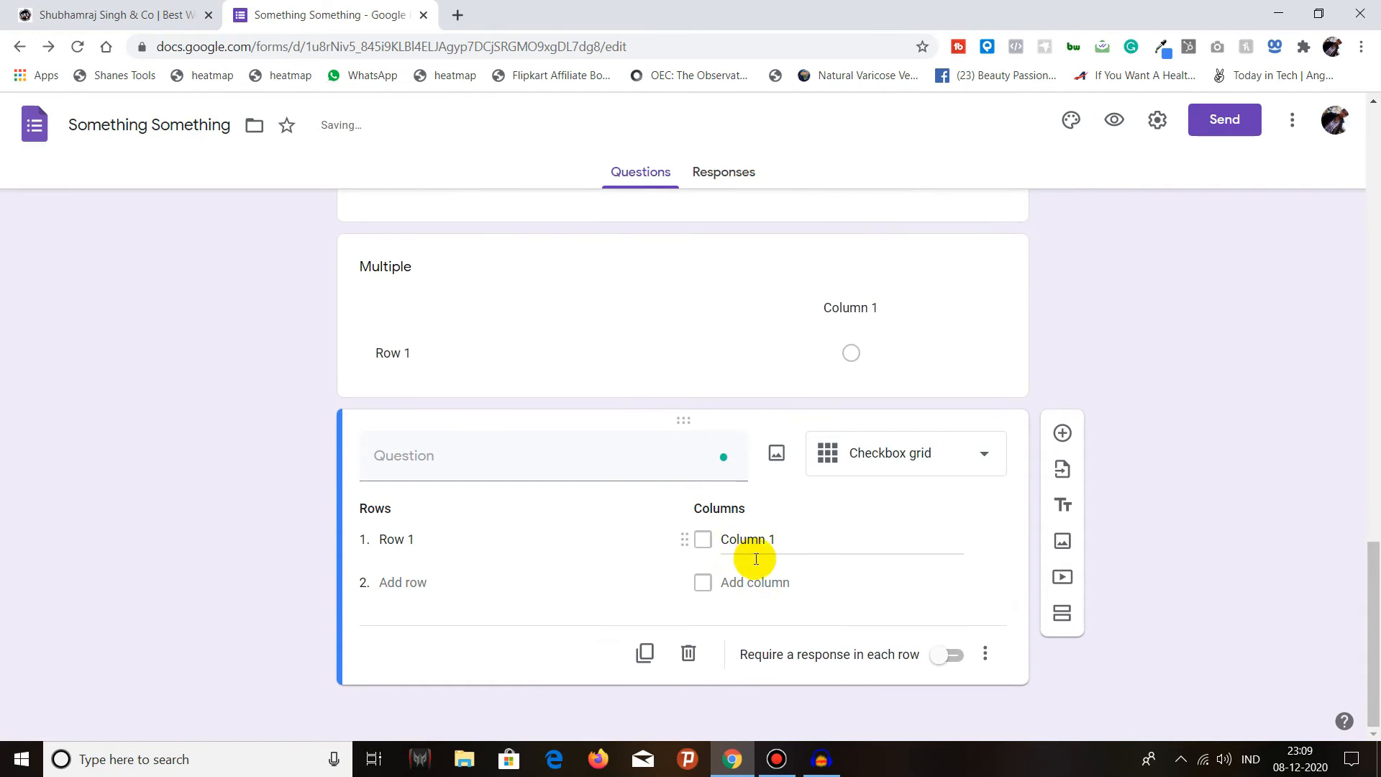
left_click(567, 454)
type("Ch")
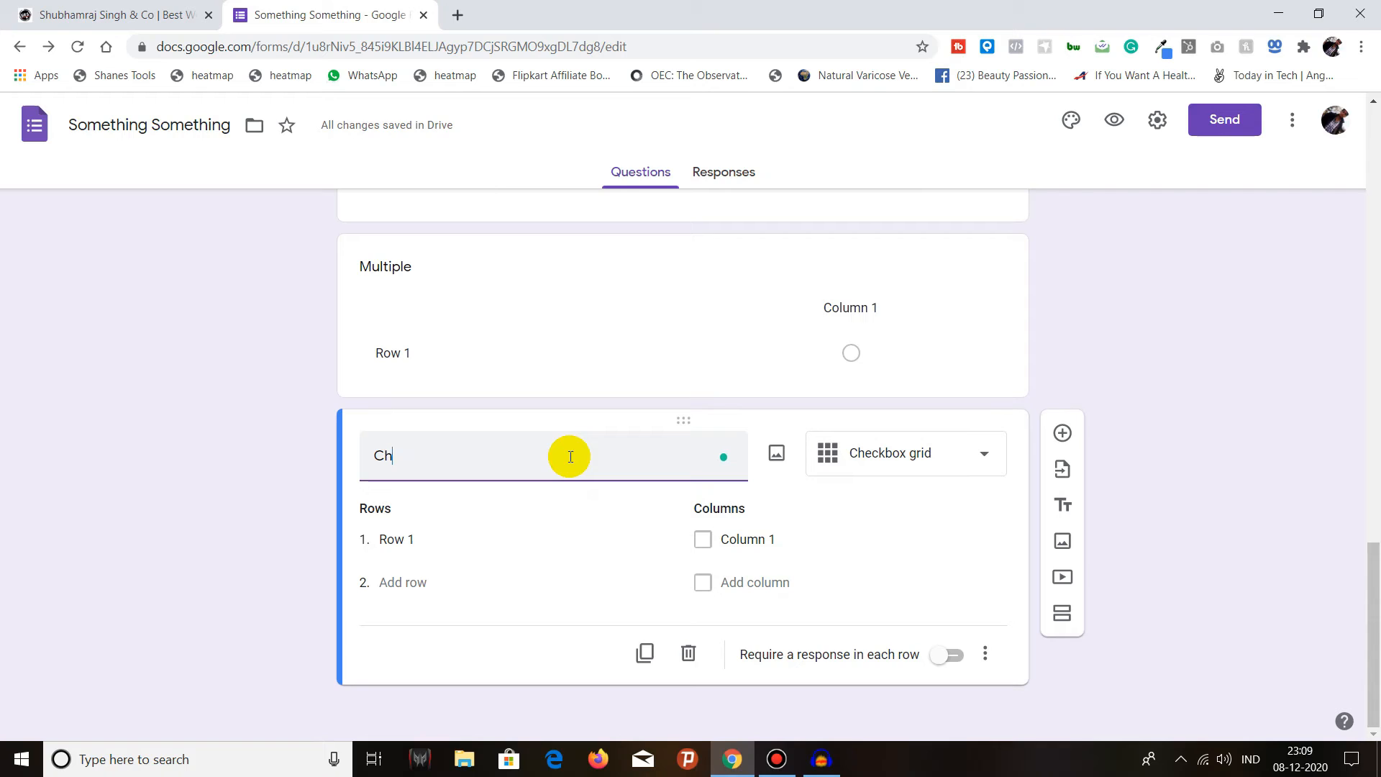
type("eckbox")
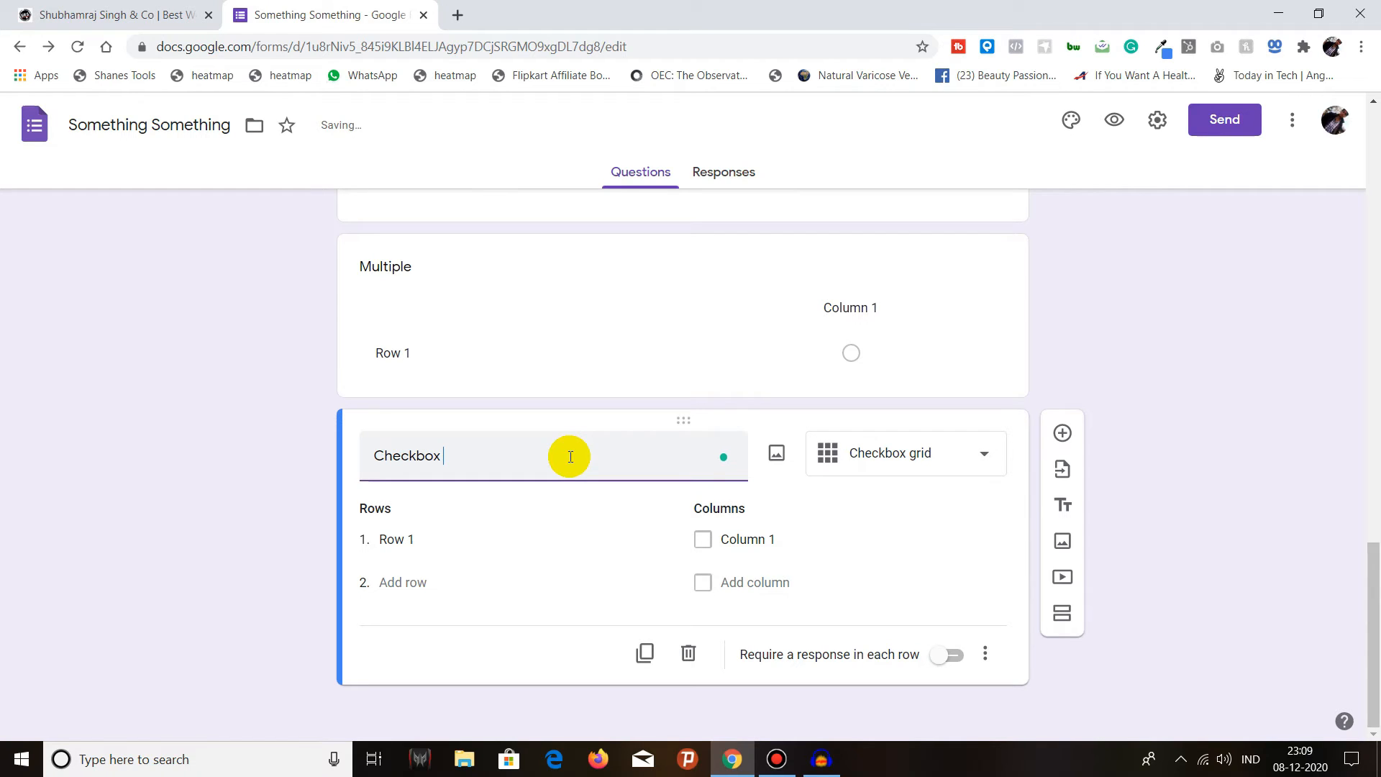
type(" Grid")
left_click(554, 508)
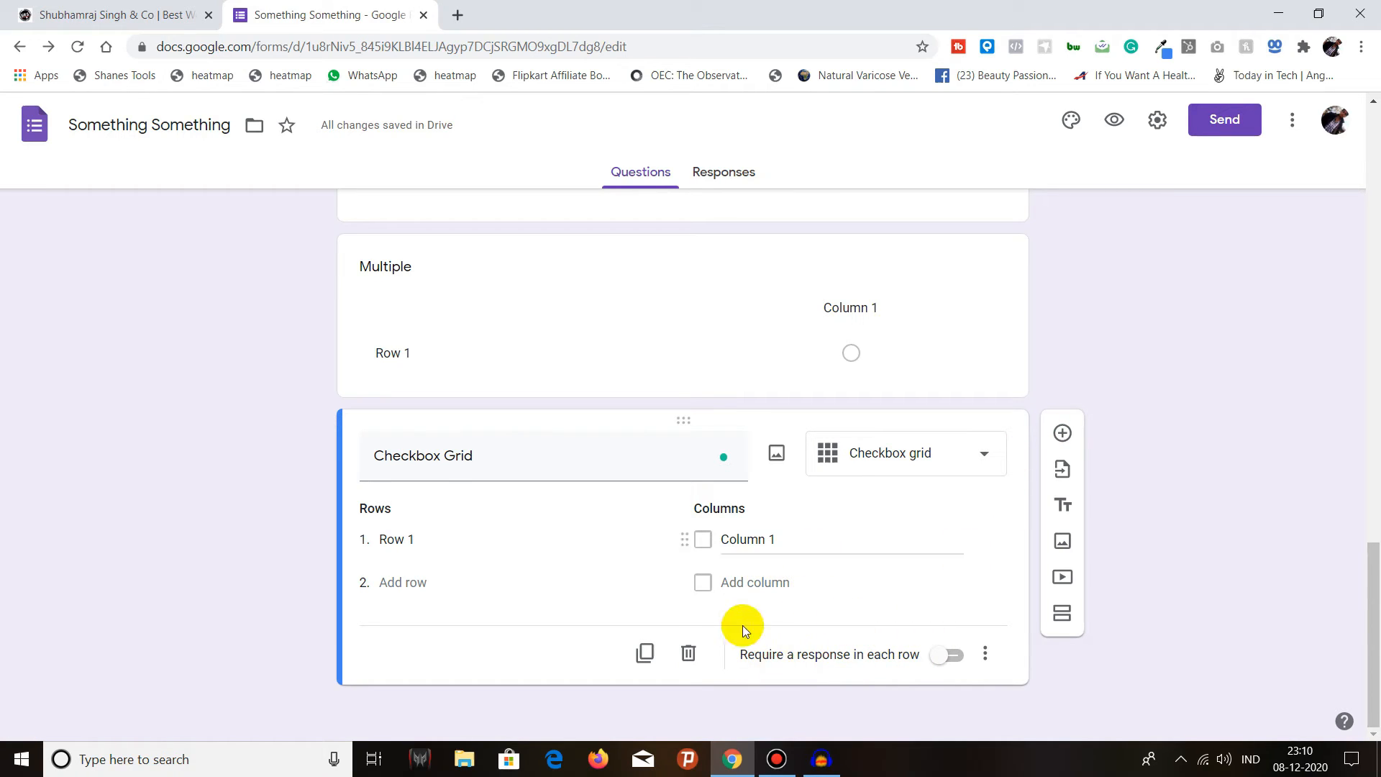
Add a new question with the Date answer type, title it "DOB" and make it required.
left_click(1063, 432)
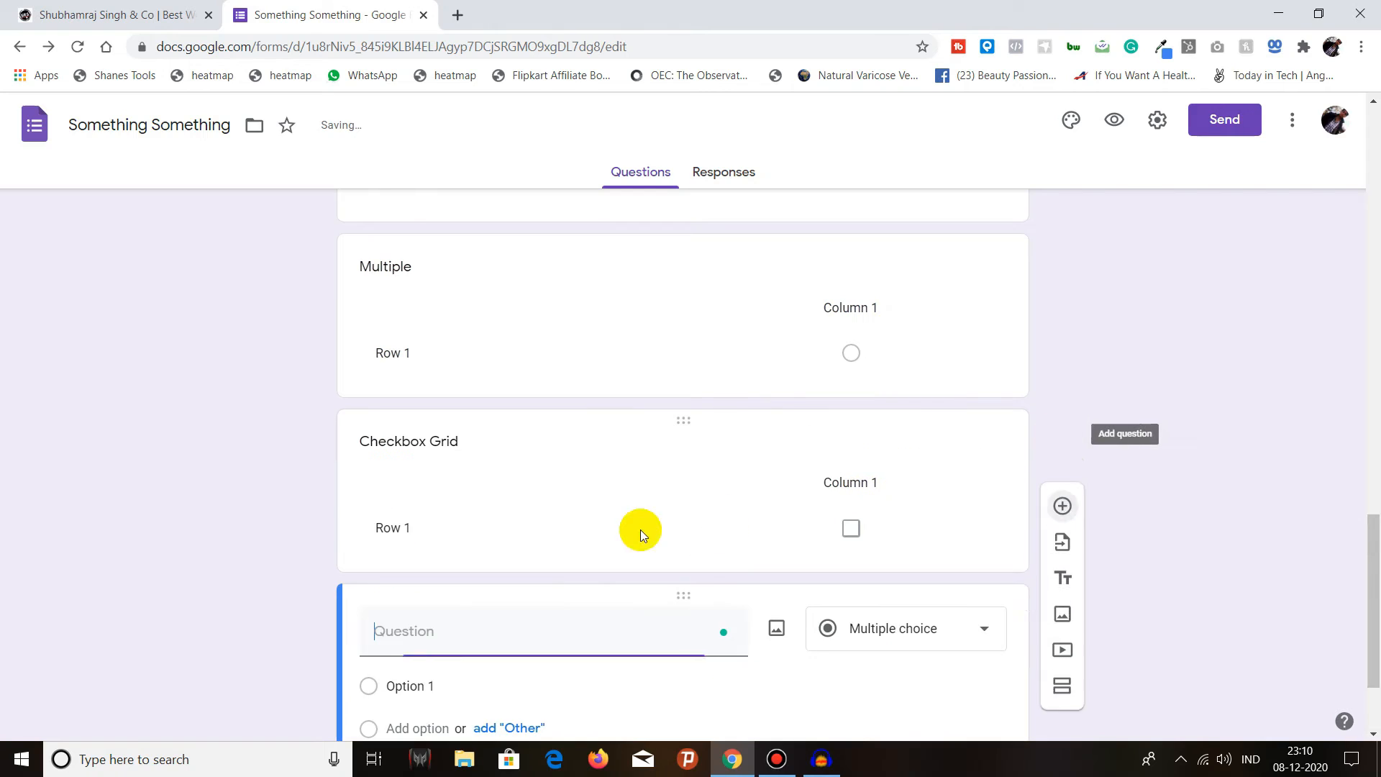
left_click(923, 471)
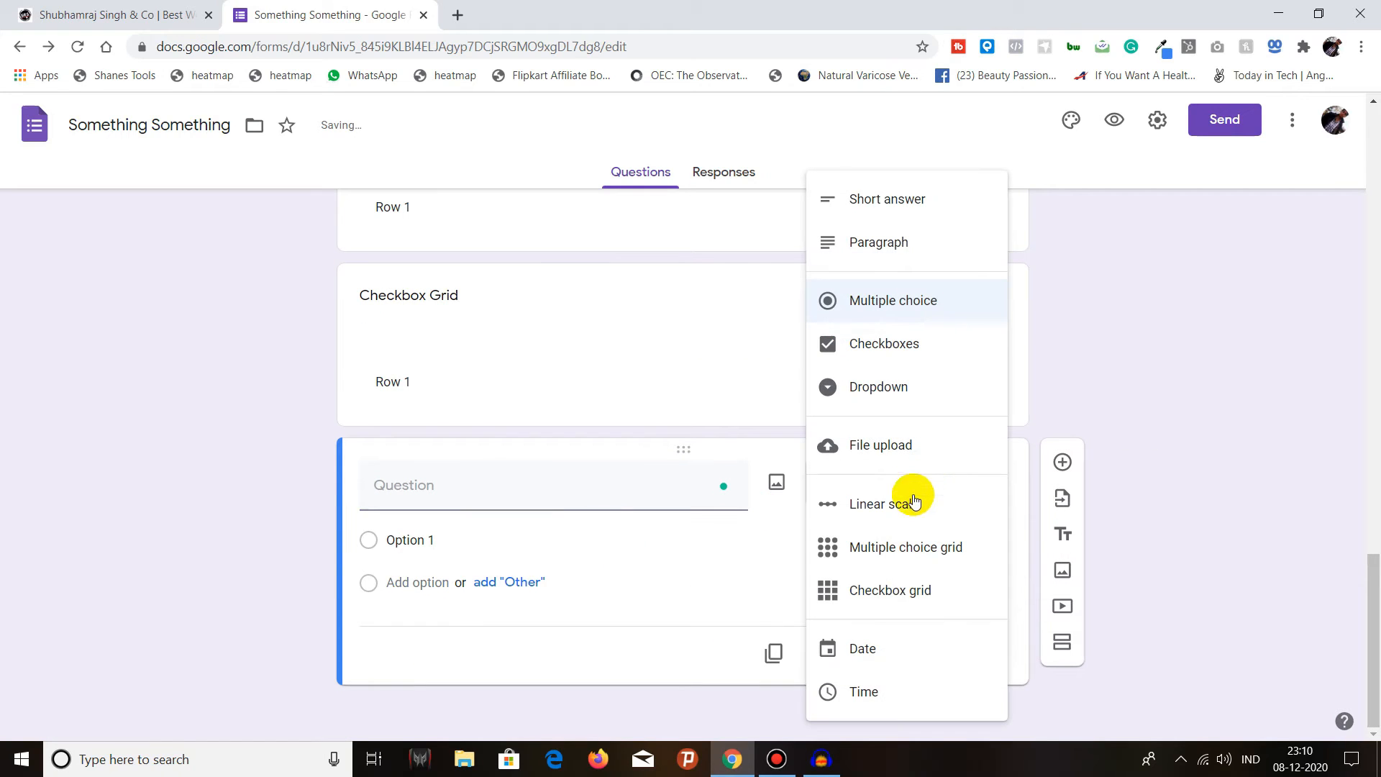
left_click(873, 650)
left_click(530, 586)
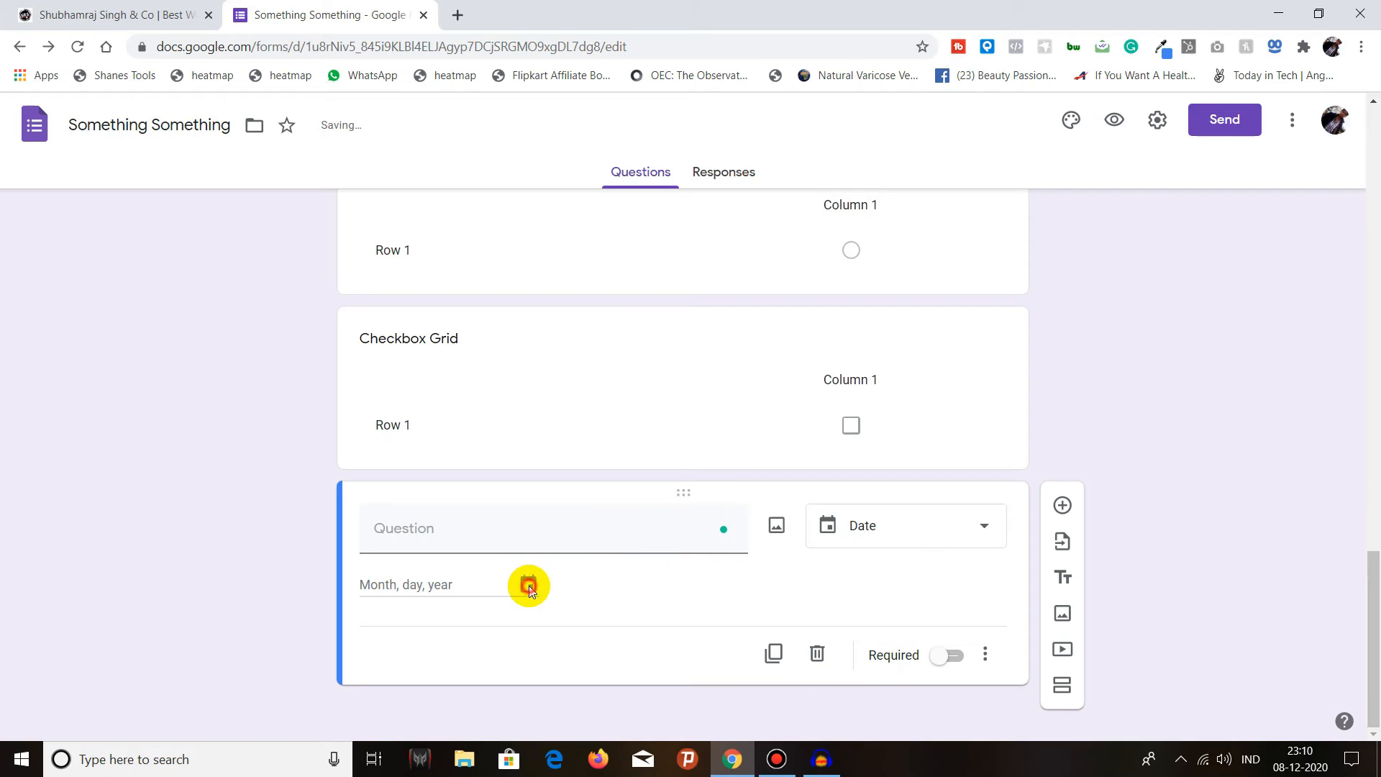
left_click(575, 543)
type("DOB")
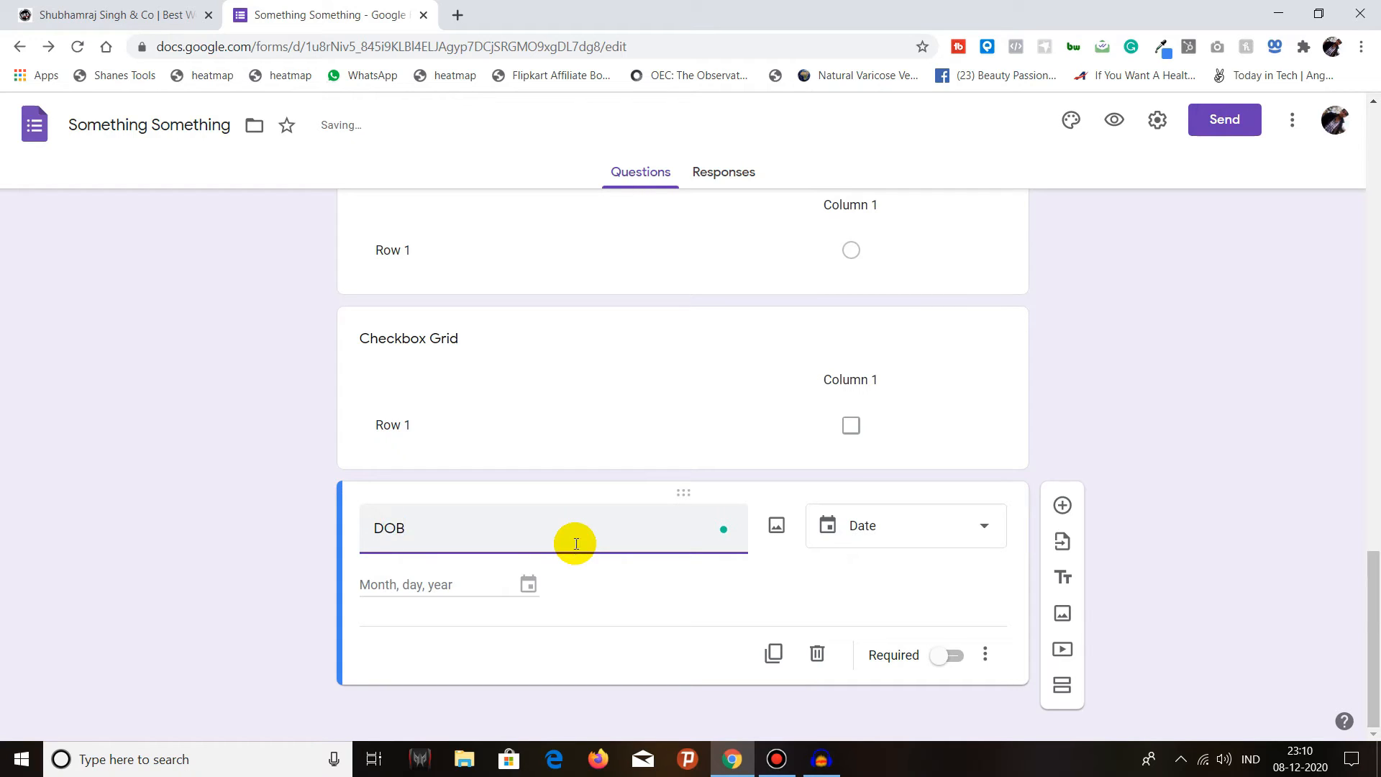
left_click(944, 653)
Add a new question with the Time answer type, title it "Your Call Time" and make it required.
left_click(1062, 505)
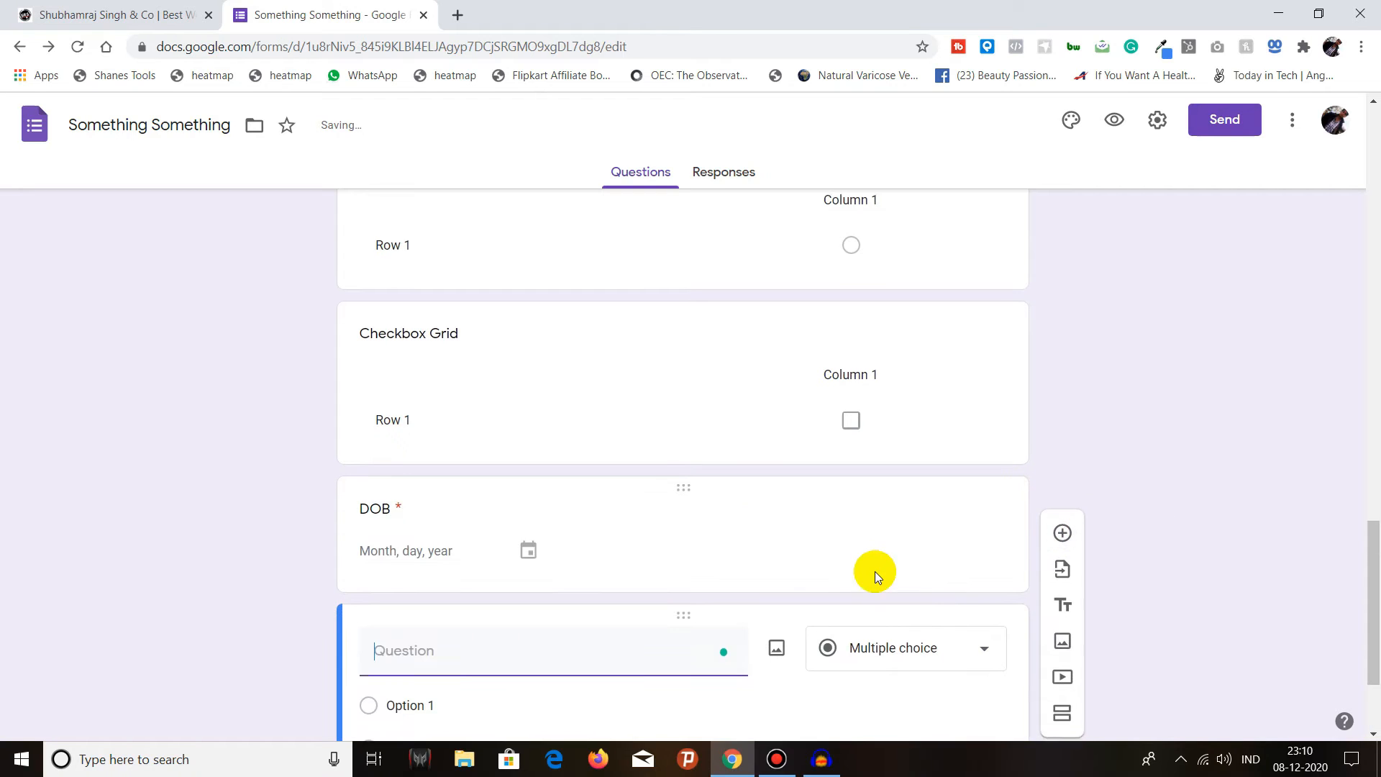
left_click(883, 500)
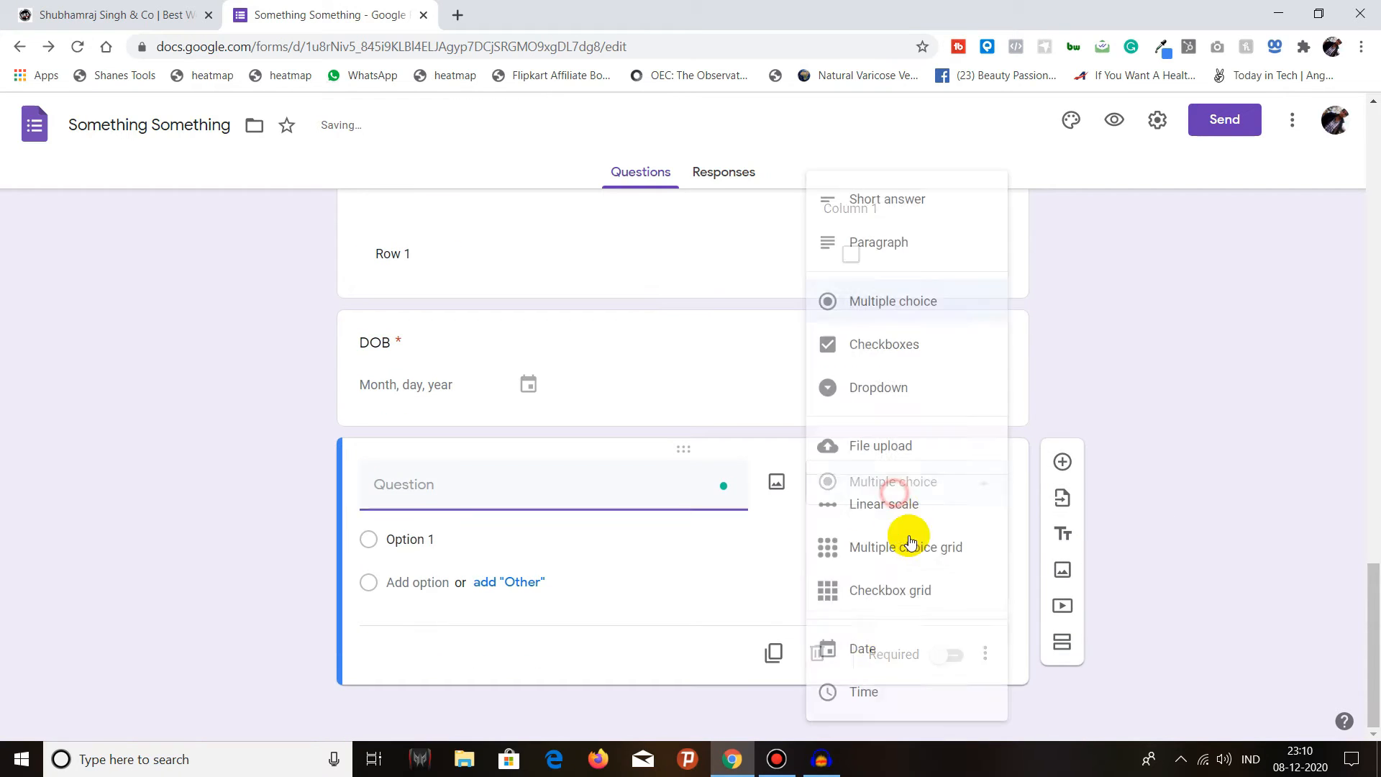
left_click(872, 690)
left_click(486, 531)
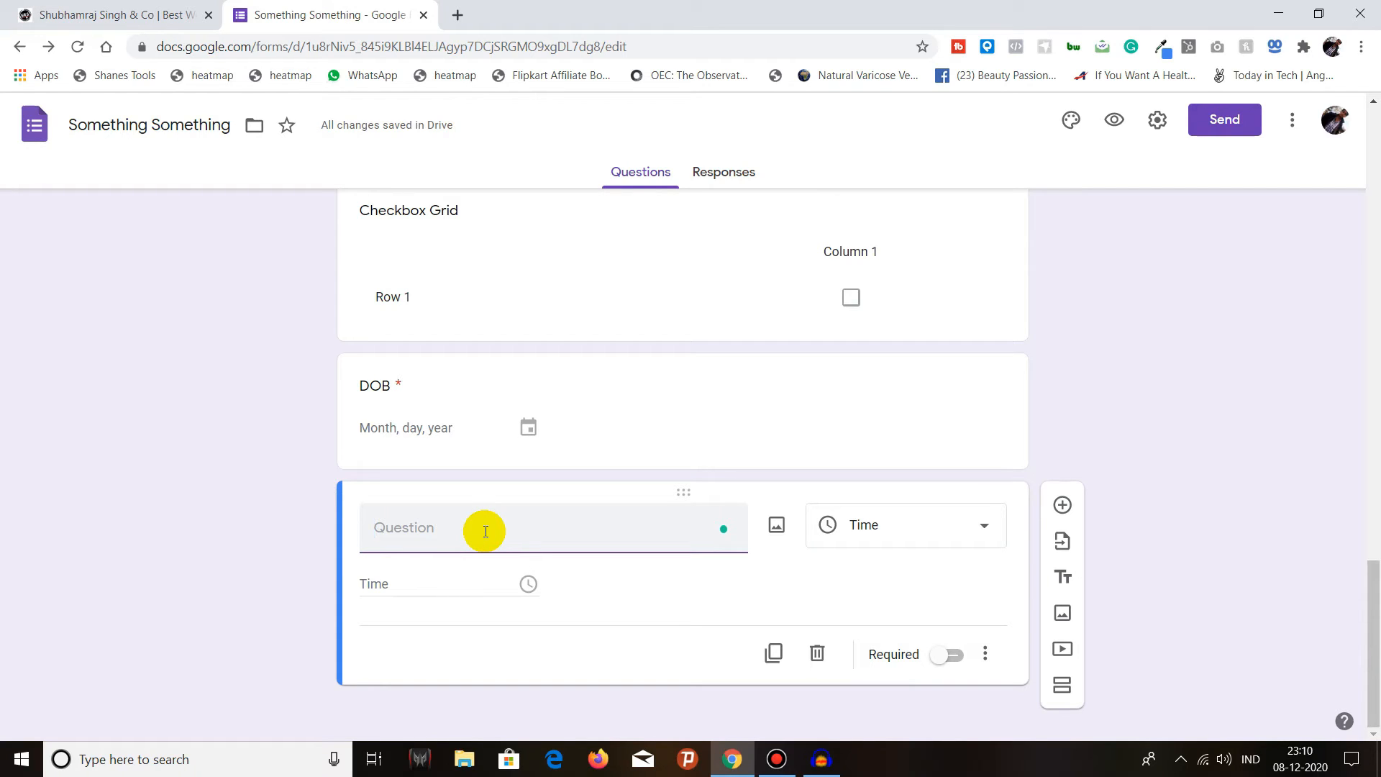
type("You Ca")
key("BackSpace")
key("BackSpace")
key("BackSpace")
key("BackSpace")
key("BackSpace")
key("BackSpace")
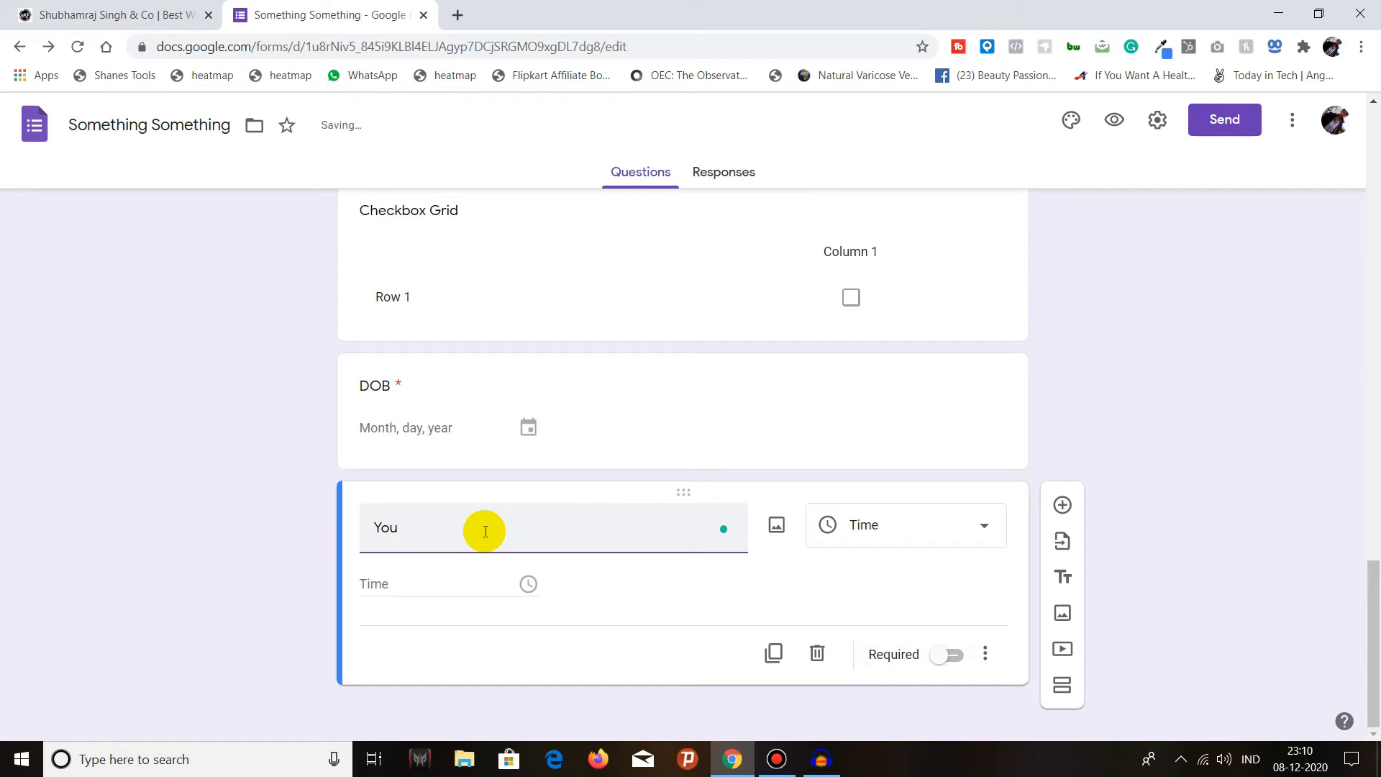
type("Y")
left_click(955, 656)
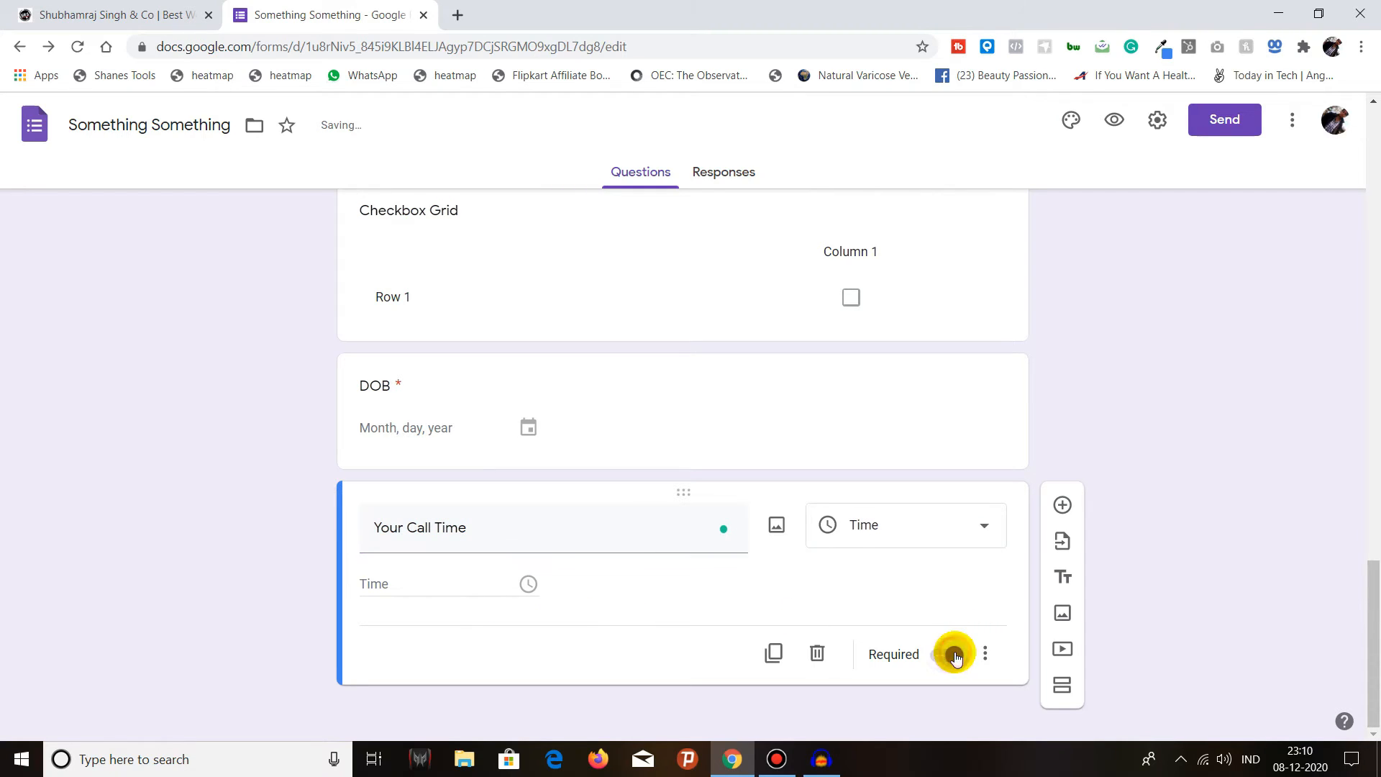
Review all the questions of the form from the title down to the Your Call Time question.
scroll(891, 544, "up", 10)
scroll(890, 544, "up", 10)
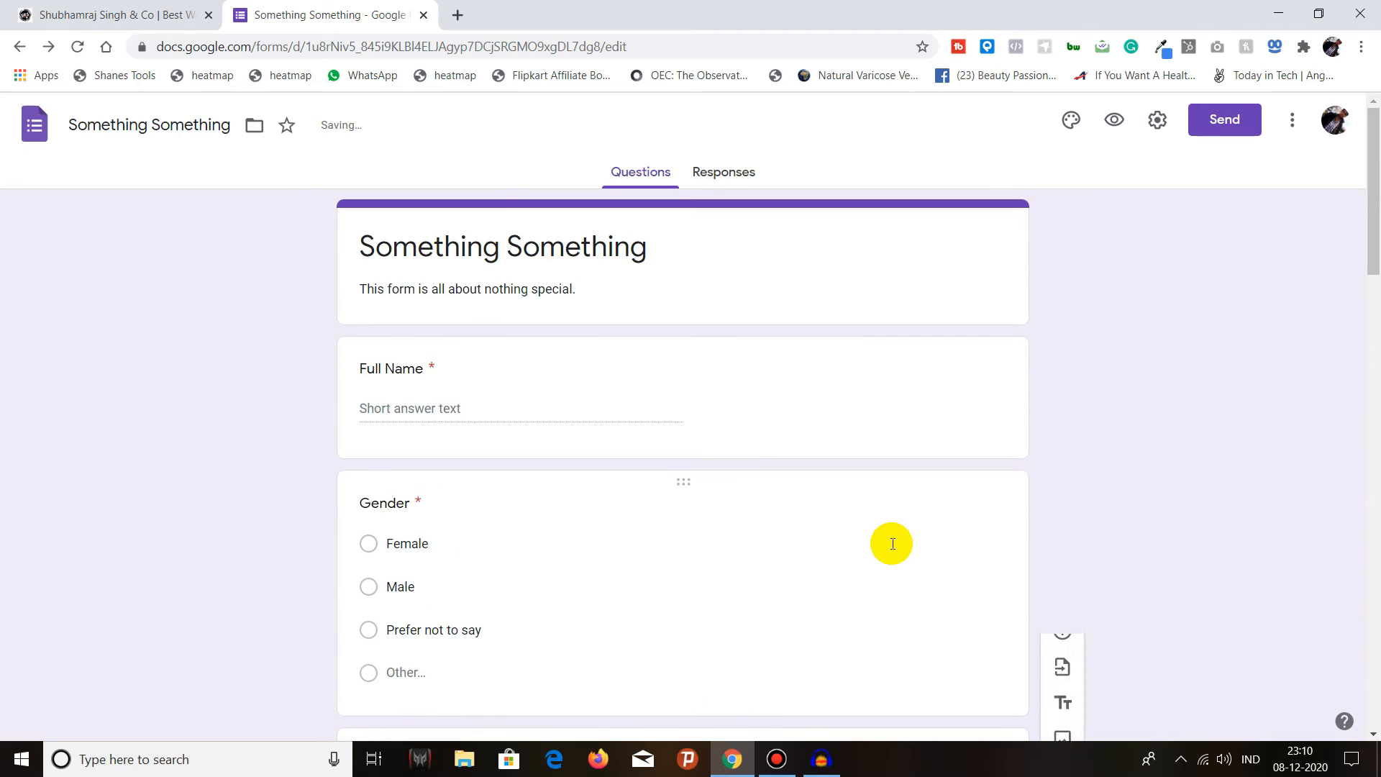
scroll(890, 552, "down", 15)
scroll(857, 541, "down", 6)
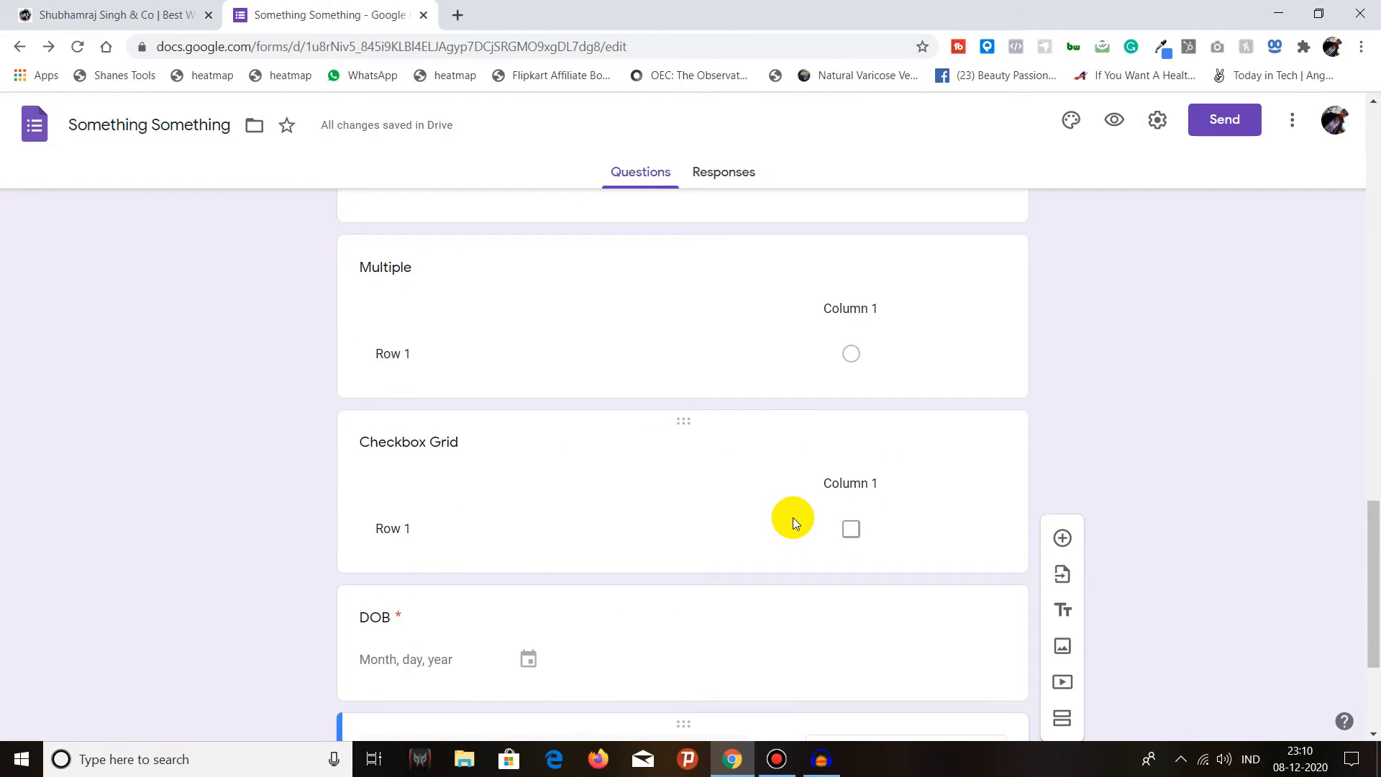
scroll(792, 516, "up", 4)
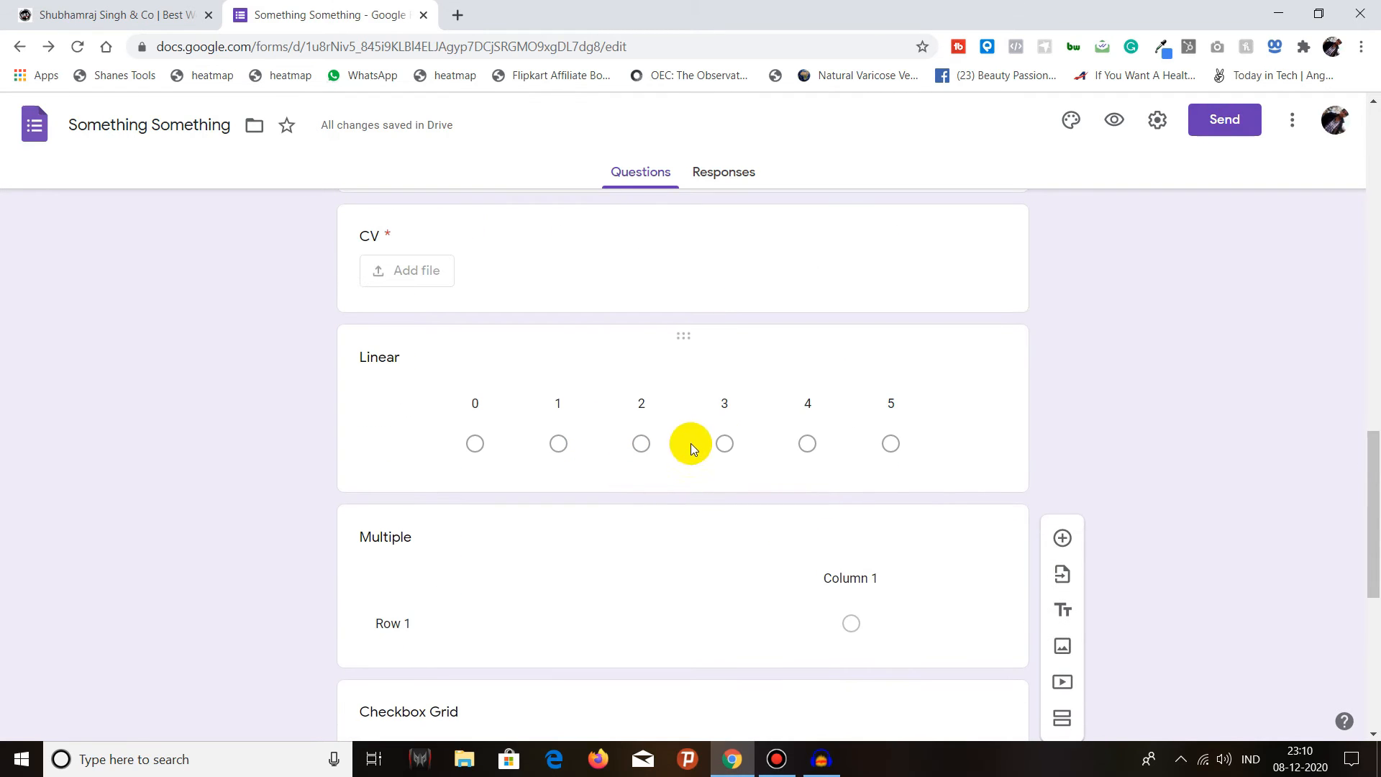
scroll(736, 442, "up", 15)
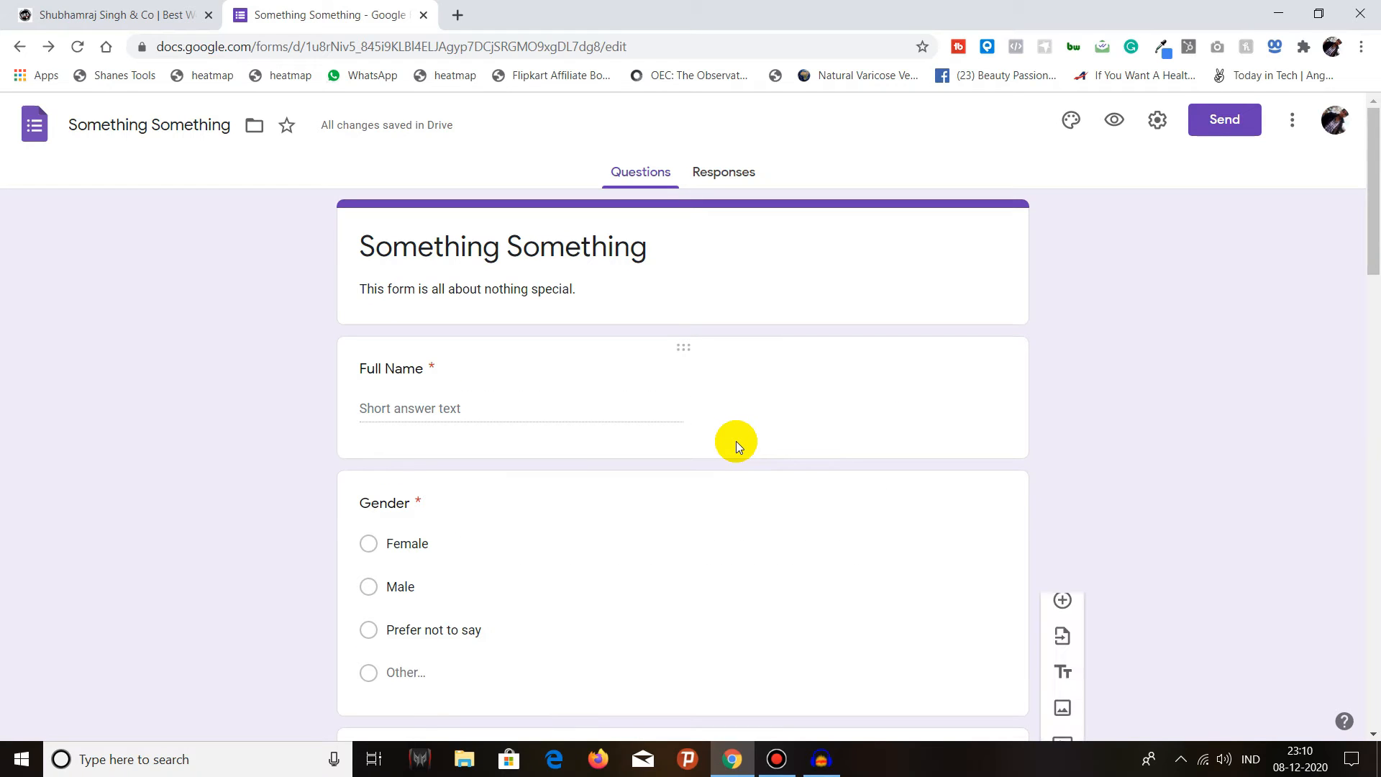
scroll(736, 441, "down", 20)
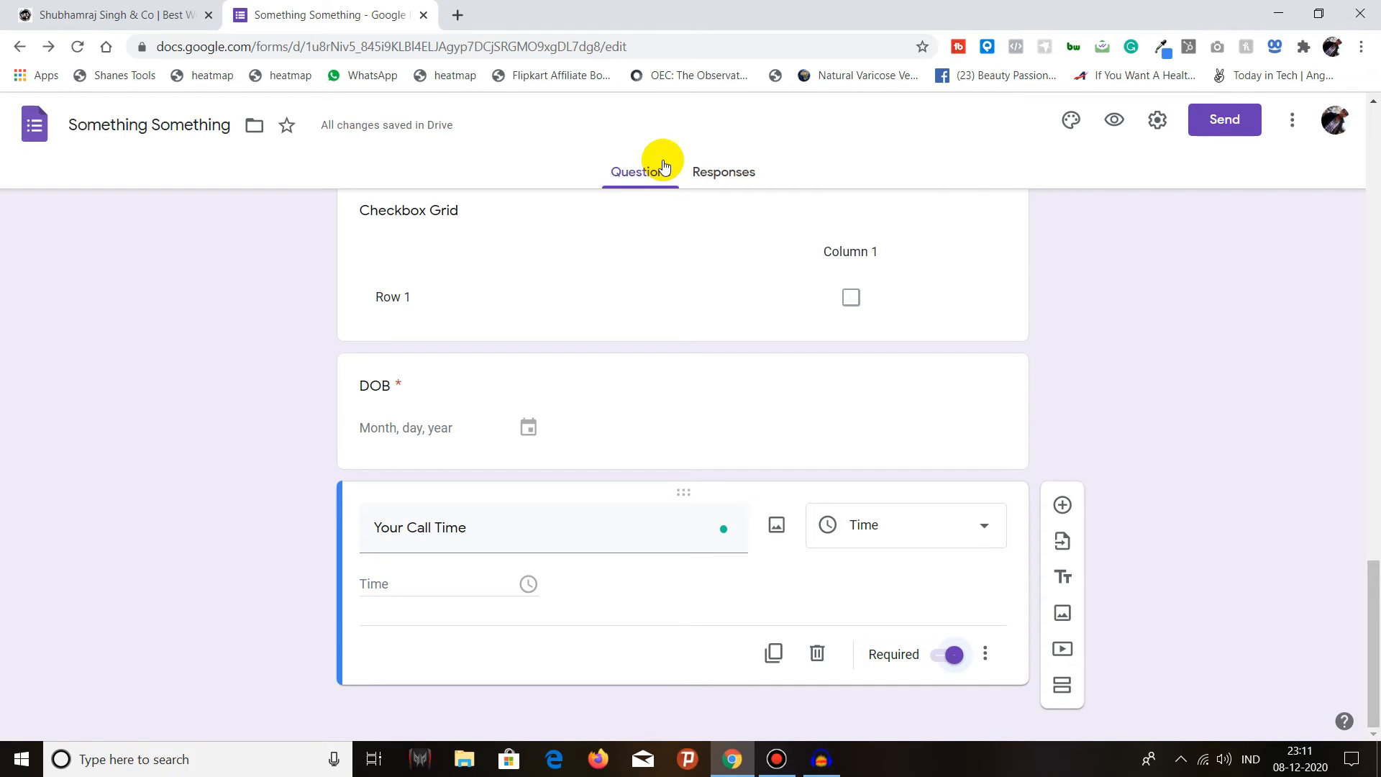
scroll(705, 357, "up", 1)
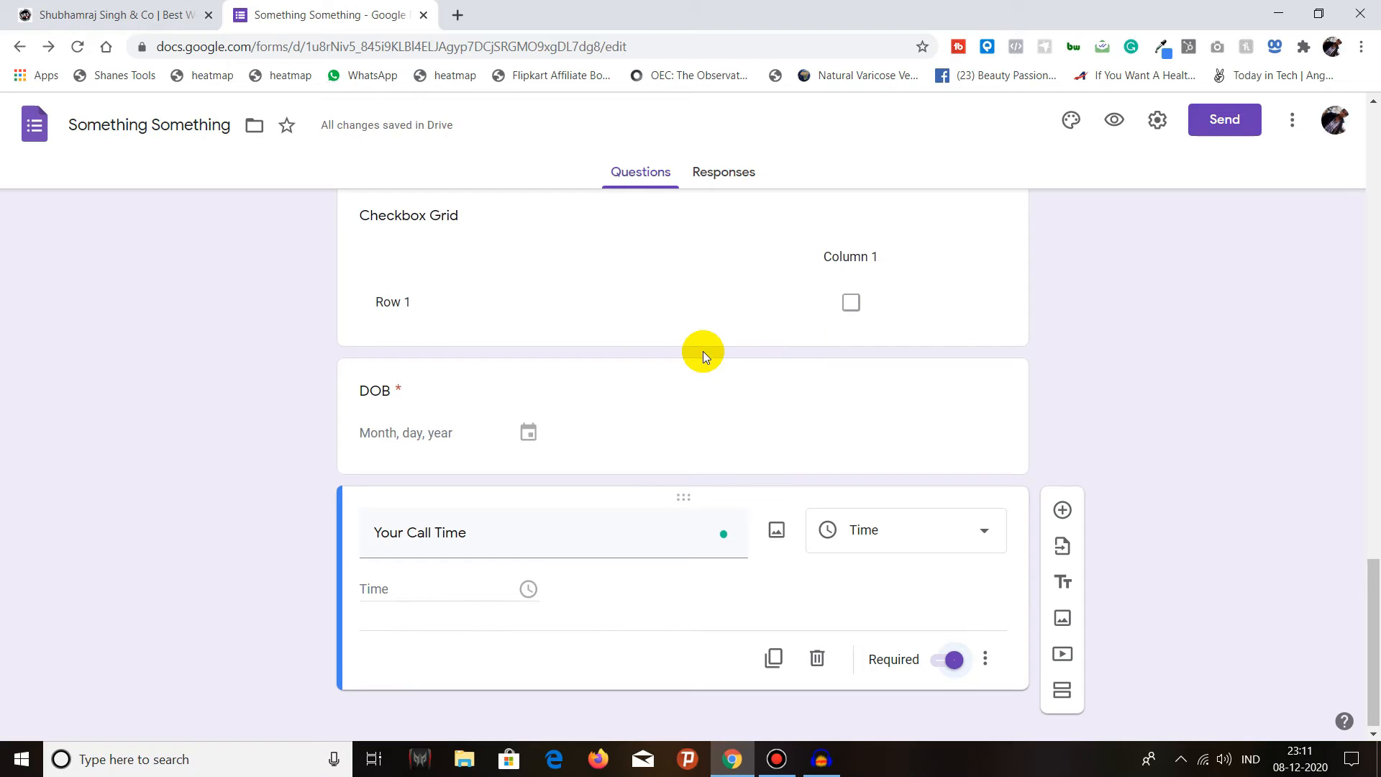
scroll(702, 352, "up", 18)
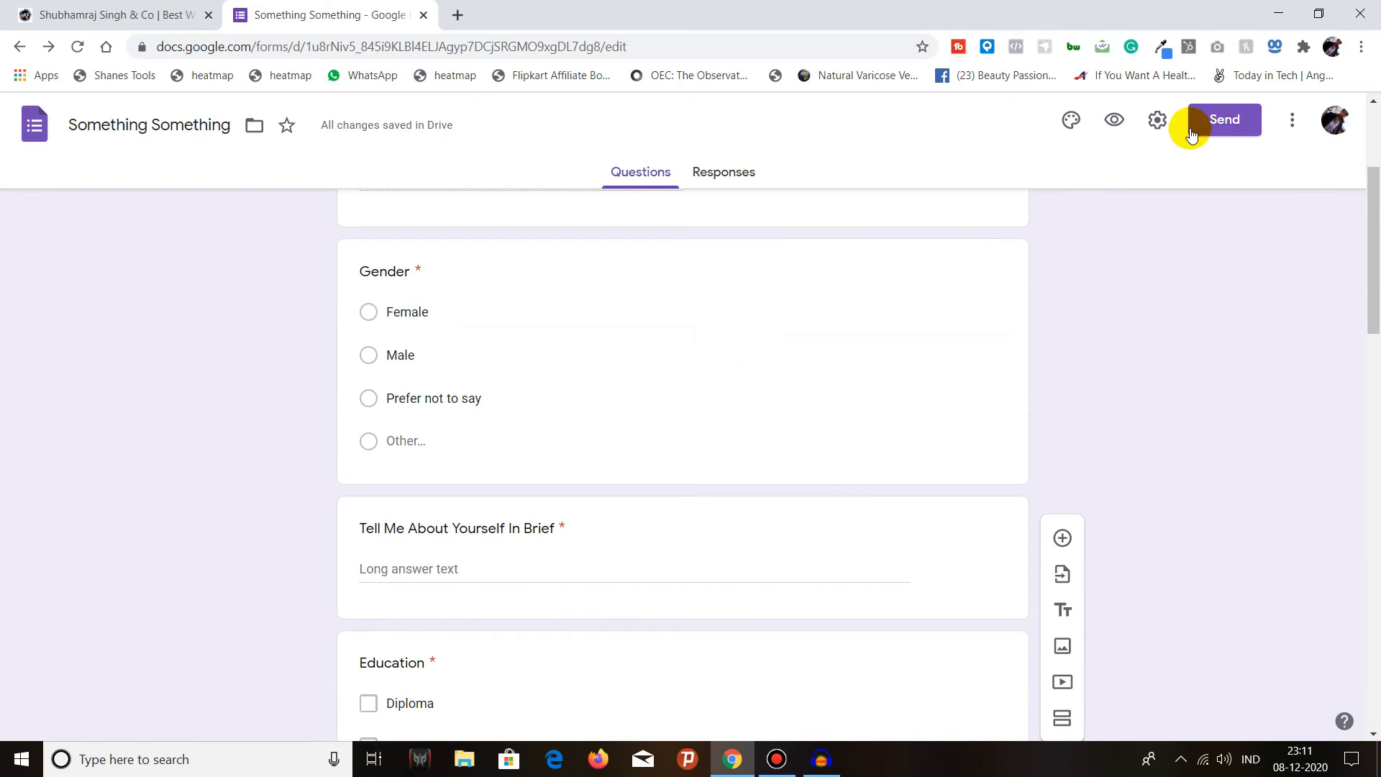
scroll(1064, 371, "up", 3)
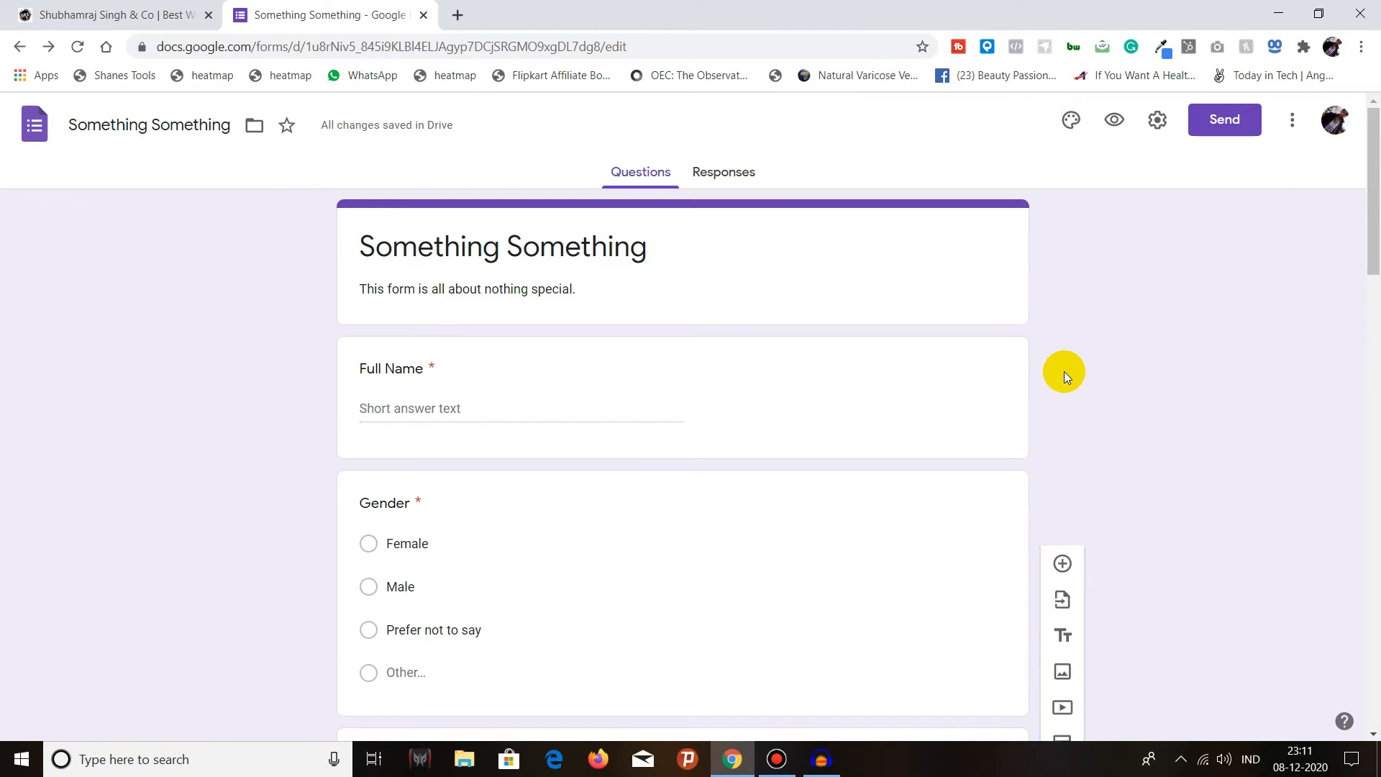
Set the form's theme color to orange and insert the basketball player picture from the Work and School themes as the header image.
left_click(1071, 120)
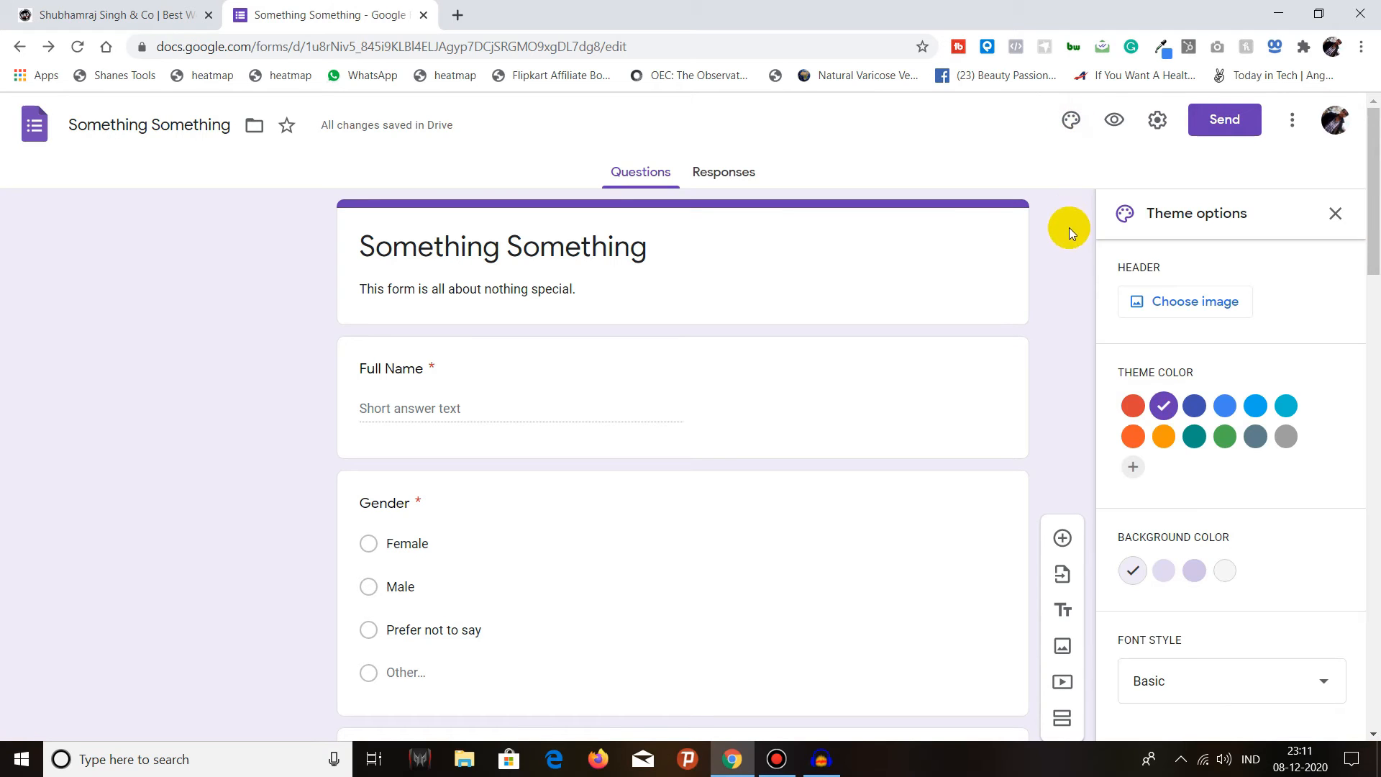
left_click(1135, 436)
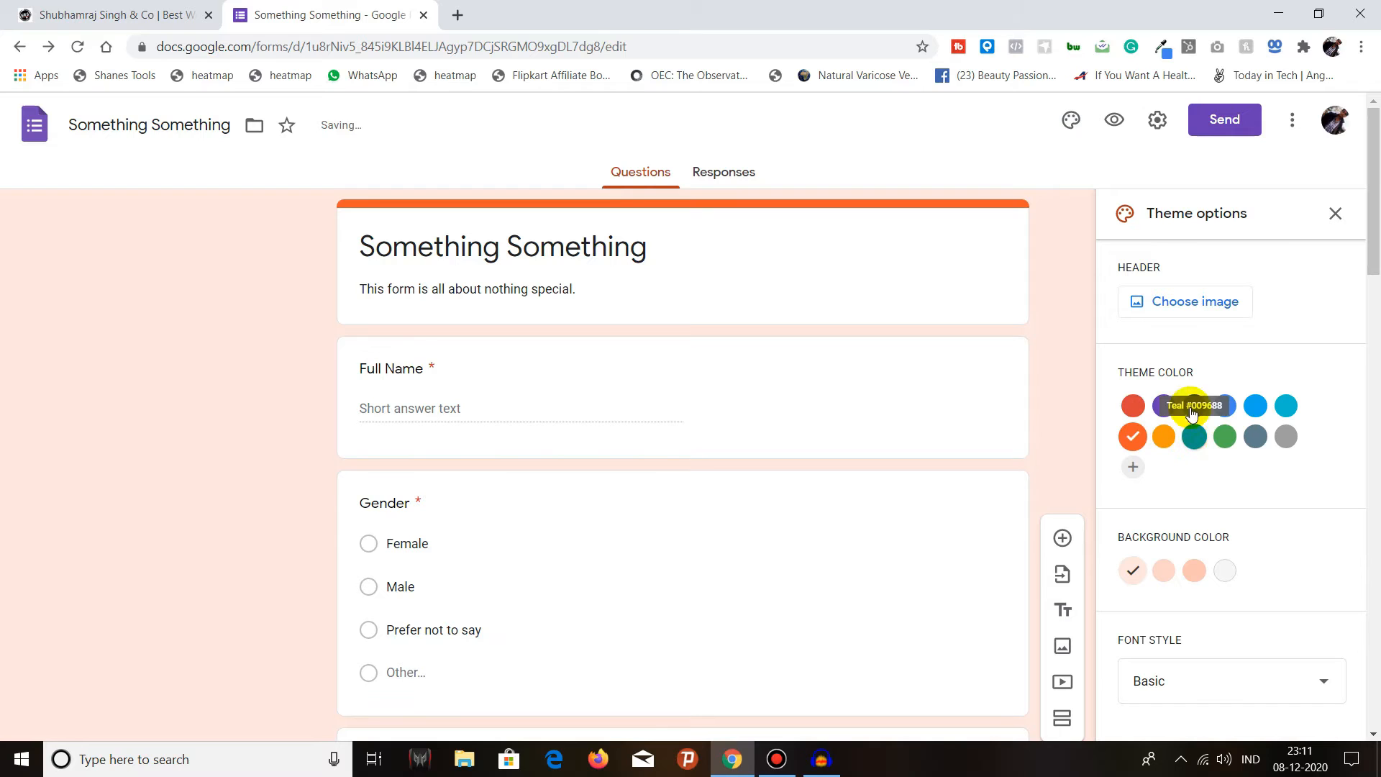
left_click(1211, 310)
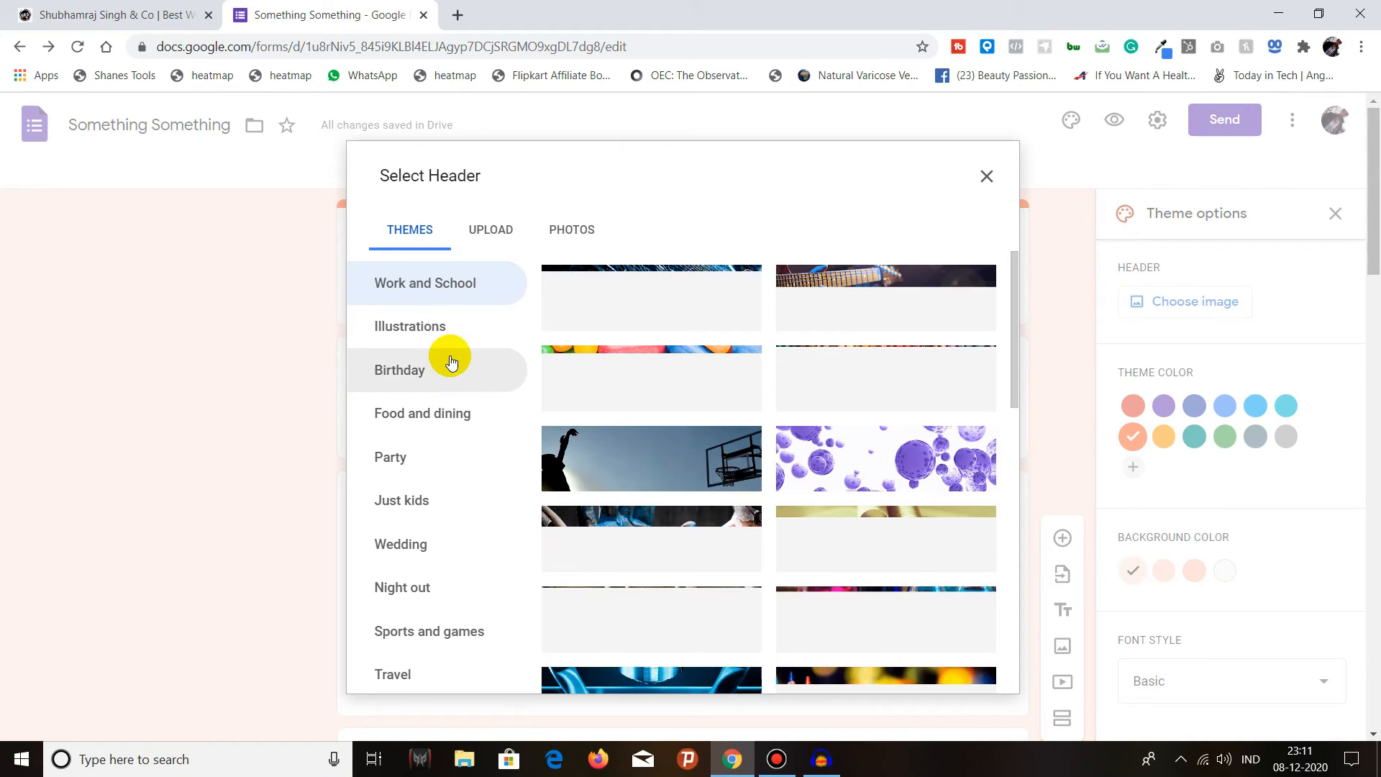
scroll(666, 489, "down", 2)
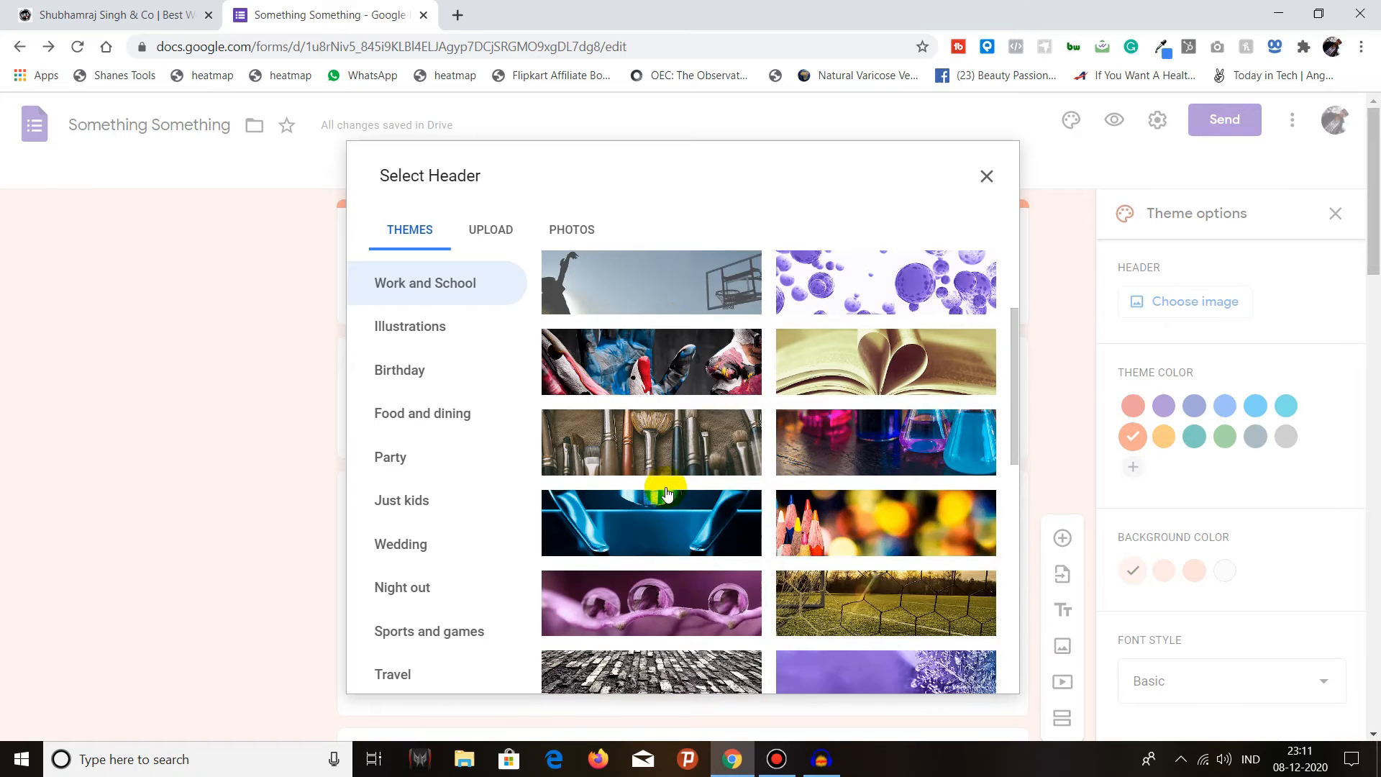
scroll(666, 491, "up", 3)
left_click(656, 468)
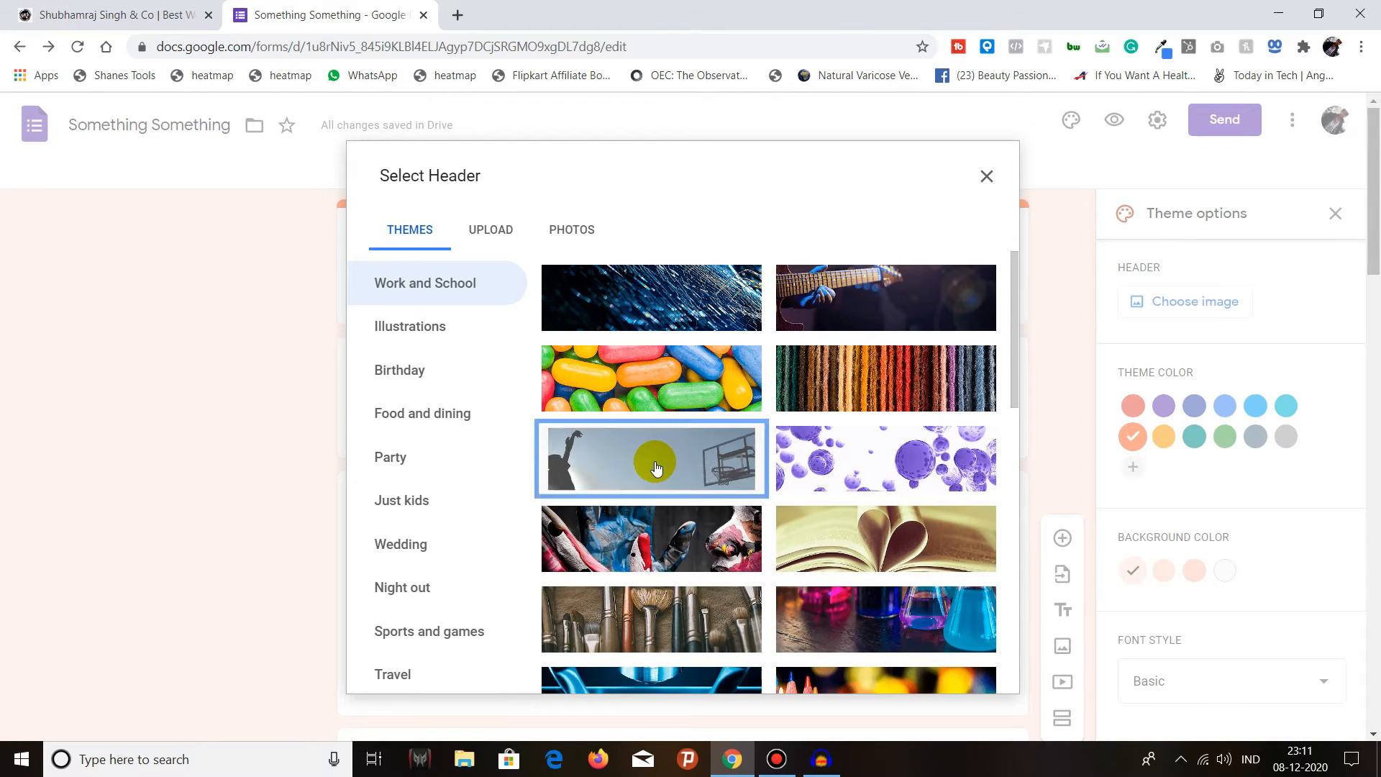
left_click(979, 665)
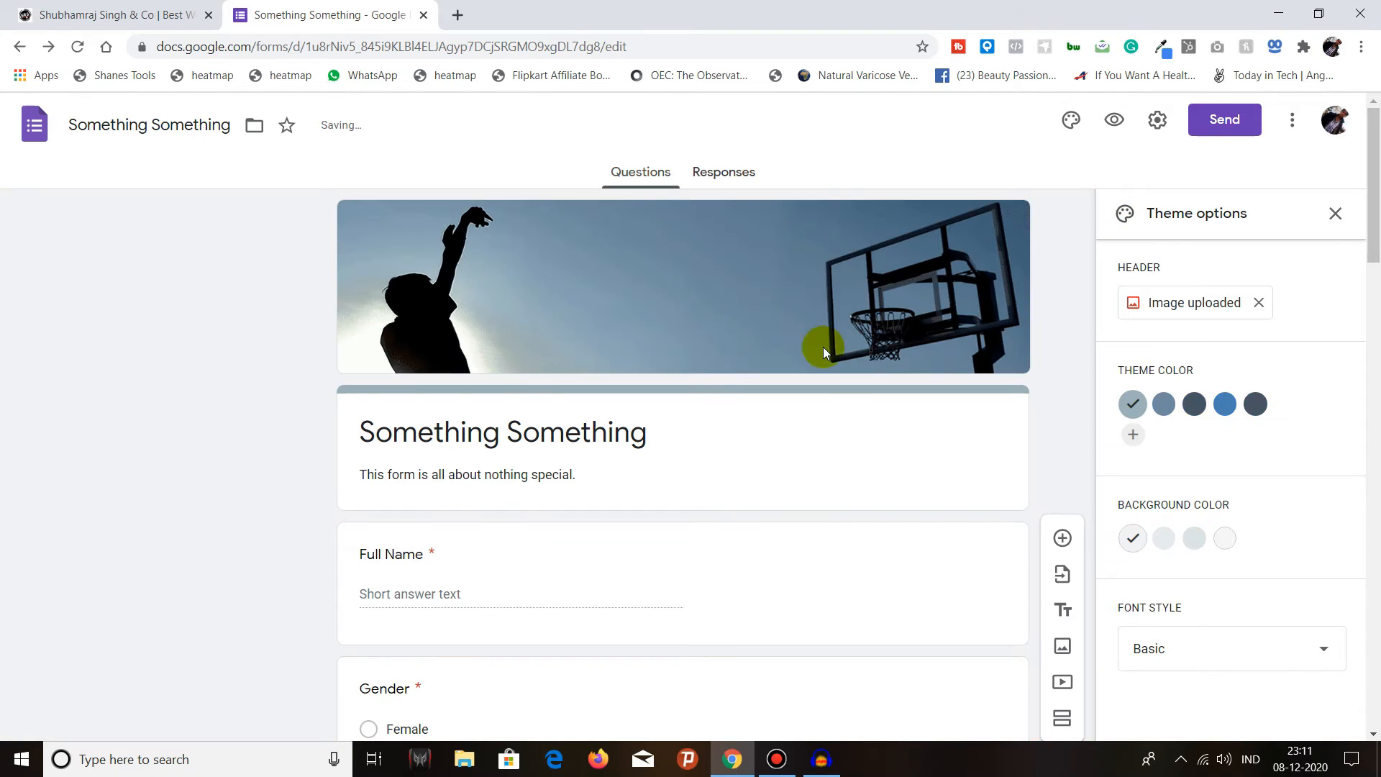
Check the font style choices in the theme options, keep Basic and close the theme options.
scroll(1270, 575, "down", 4)
left_click(1253, 643)
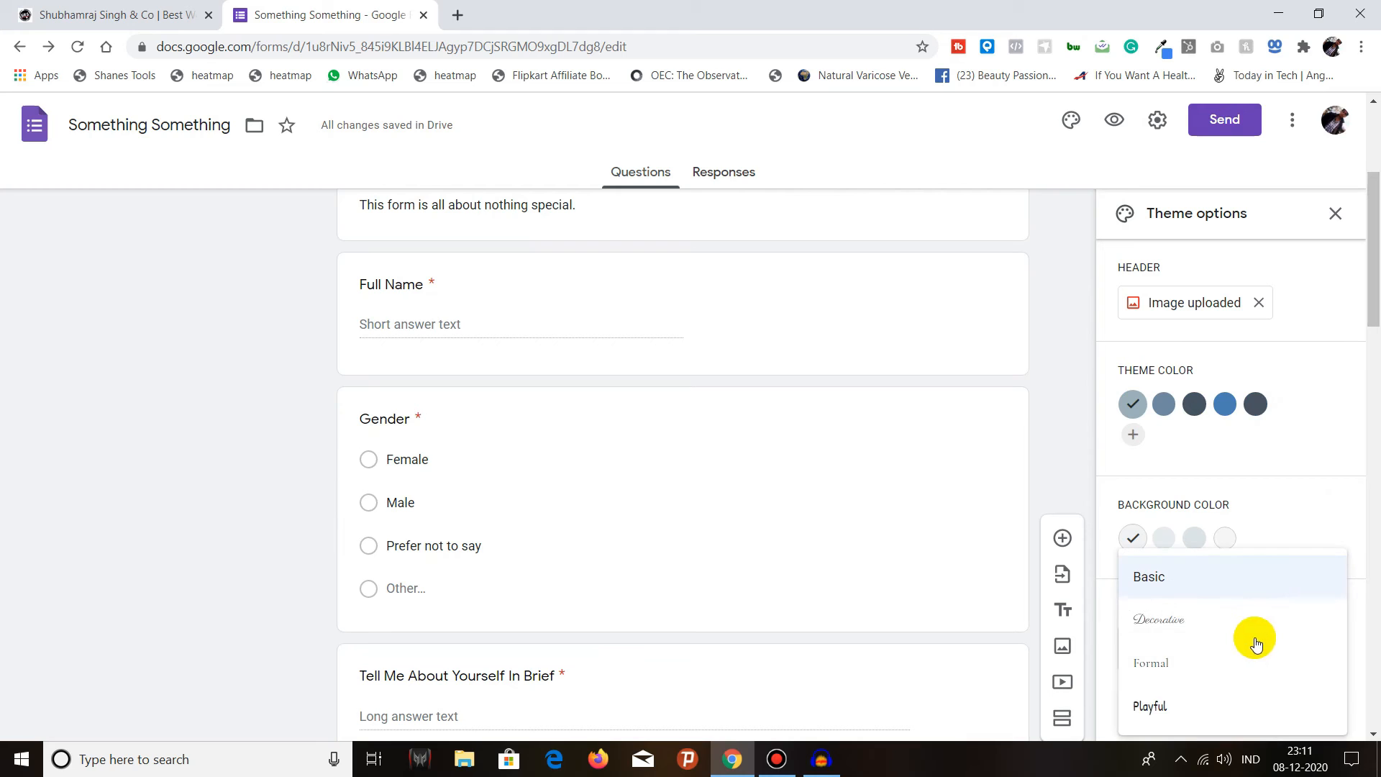
left_click(1315, 525)
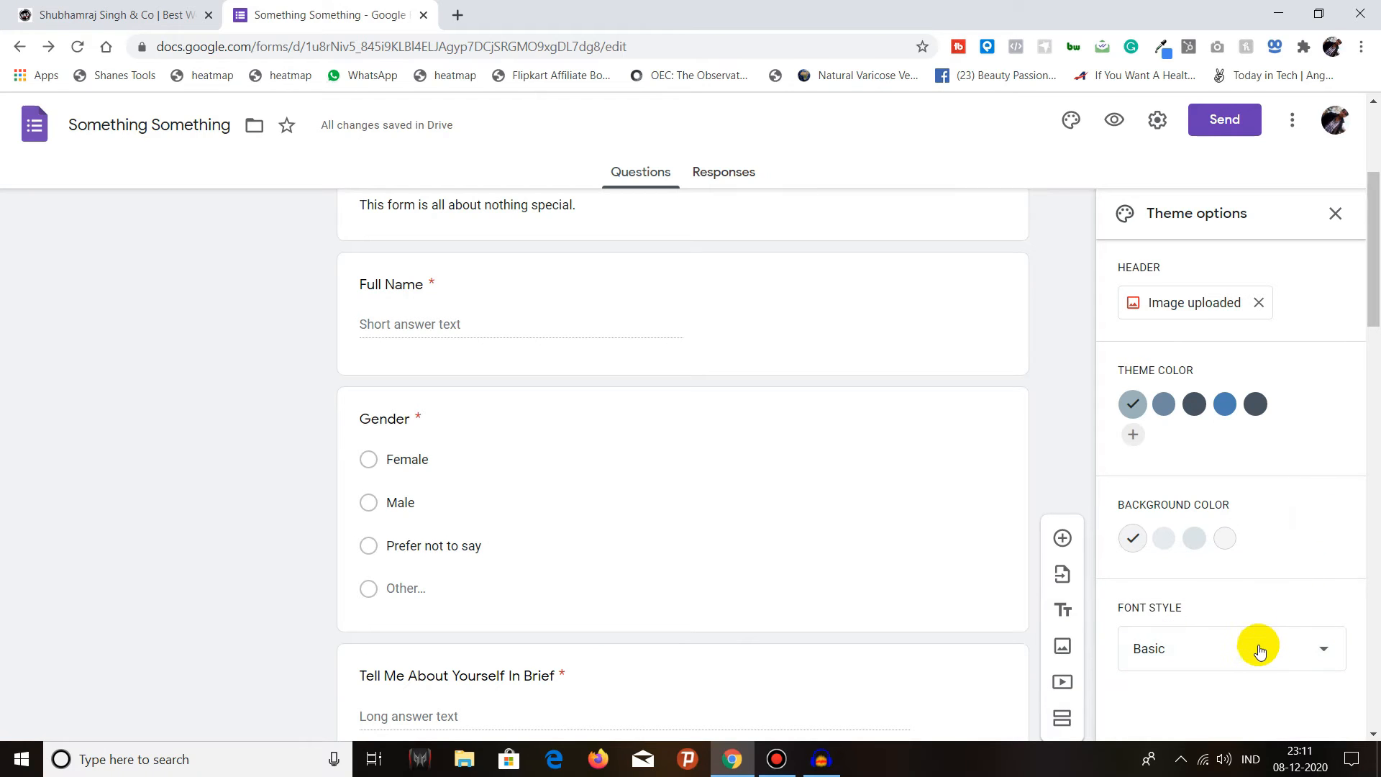
scroll(1259, 649, "up", 4)
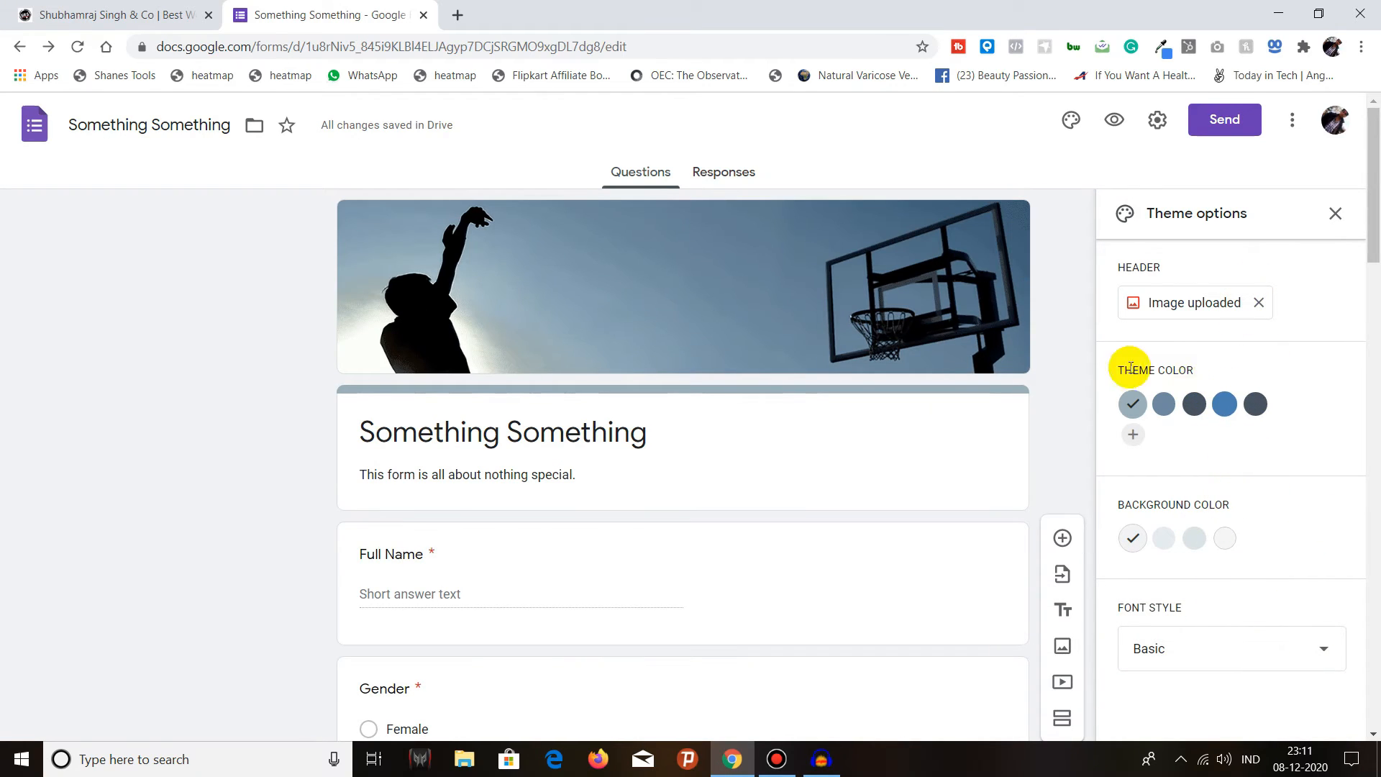
left_click(1335, 213)
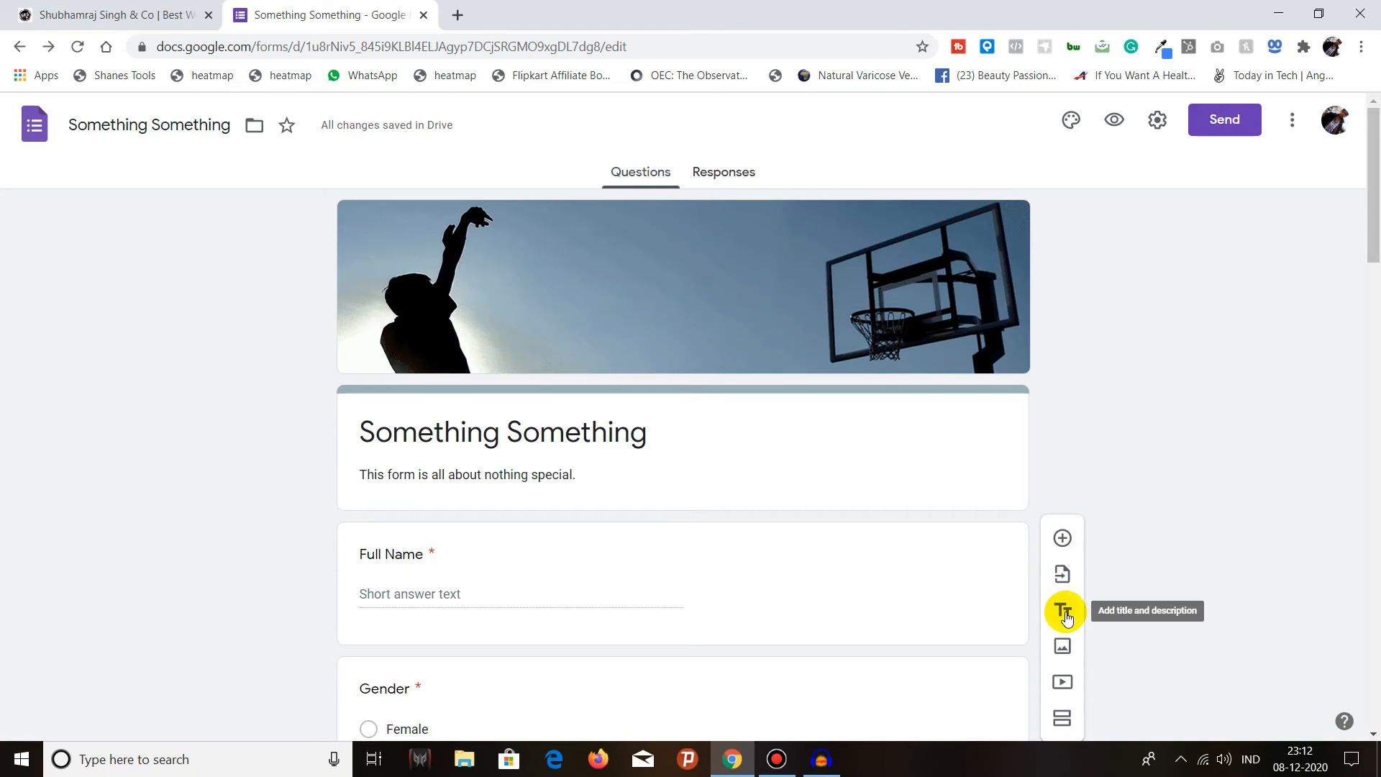
Add a new section after the Your Call Time question and delete that section again.
scroll(1064, 615, "down", 1)
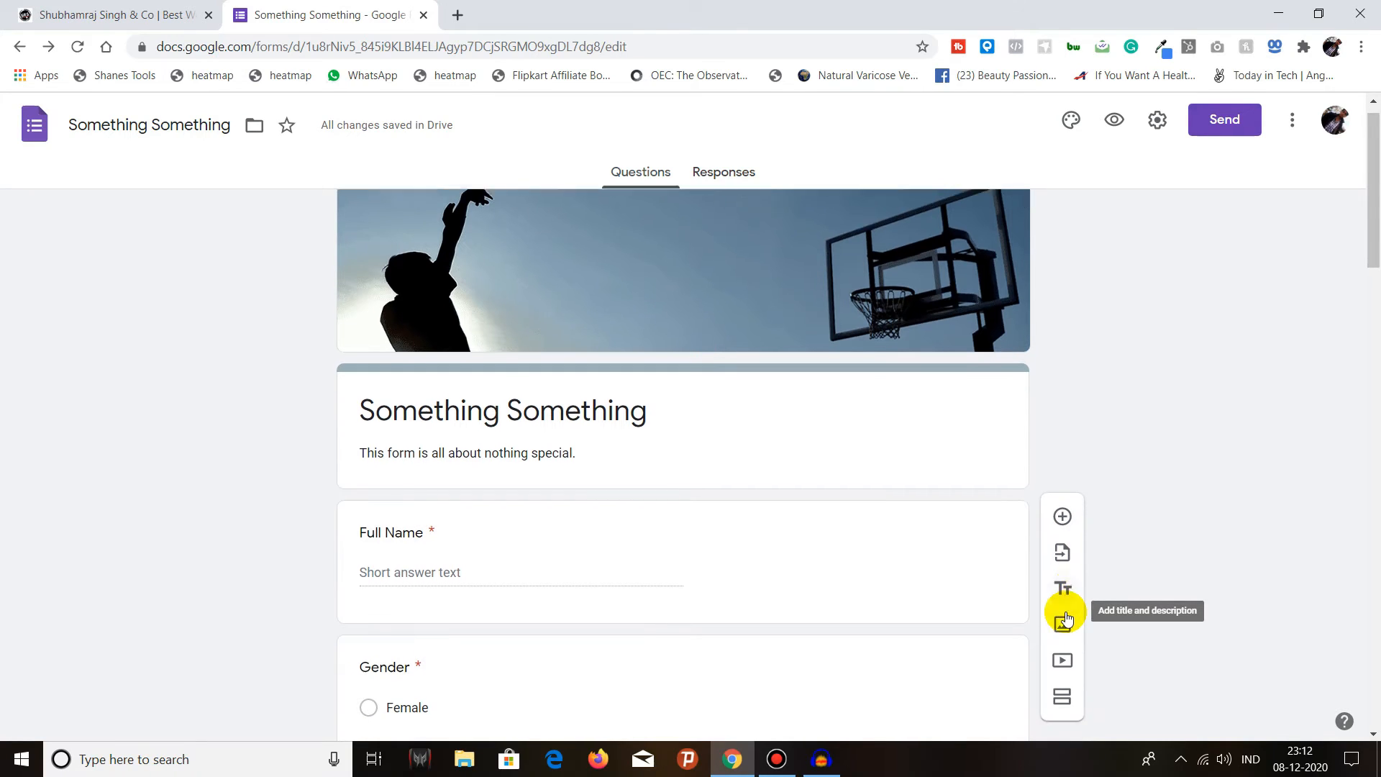
left_click(1070, 650)
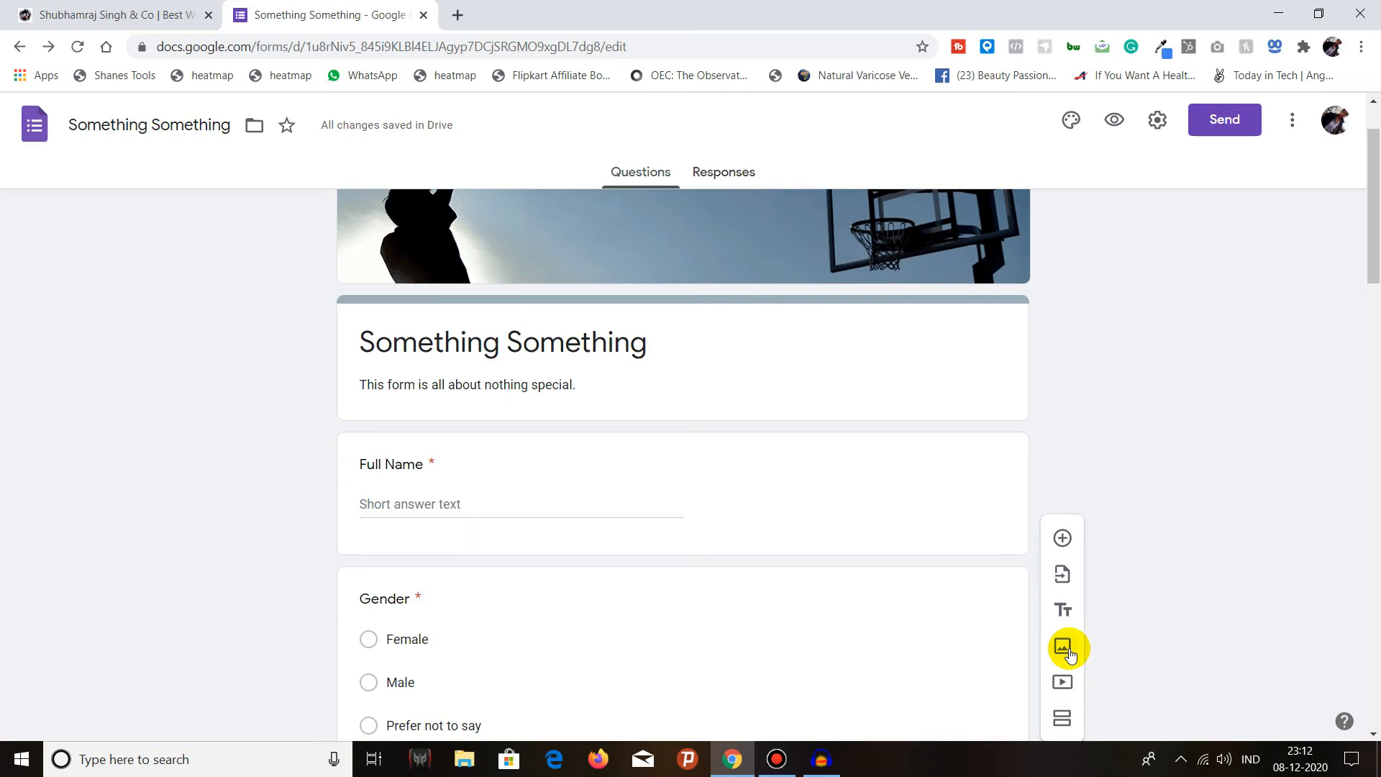
scroll(1067, 651, "down", 1)
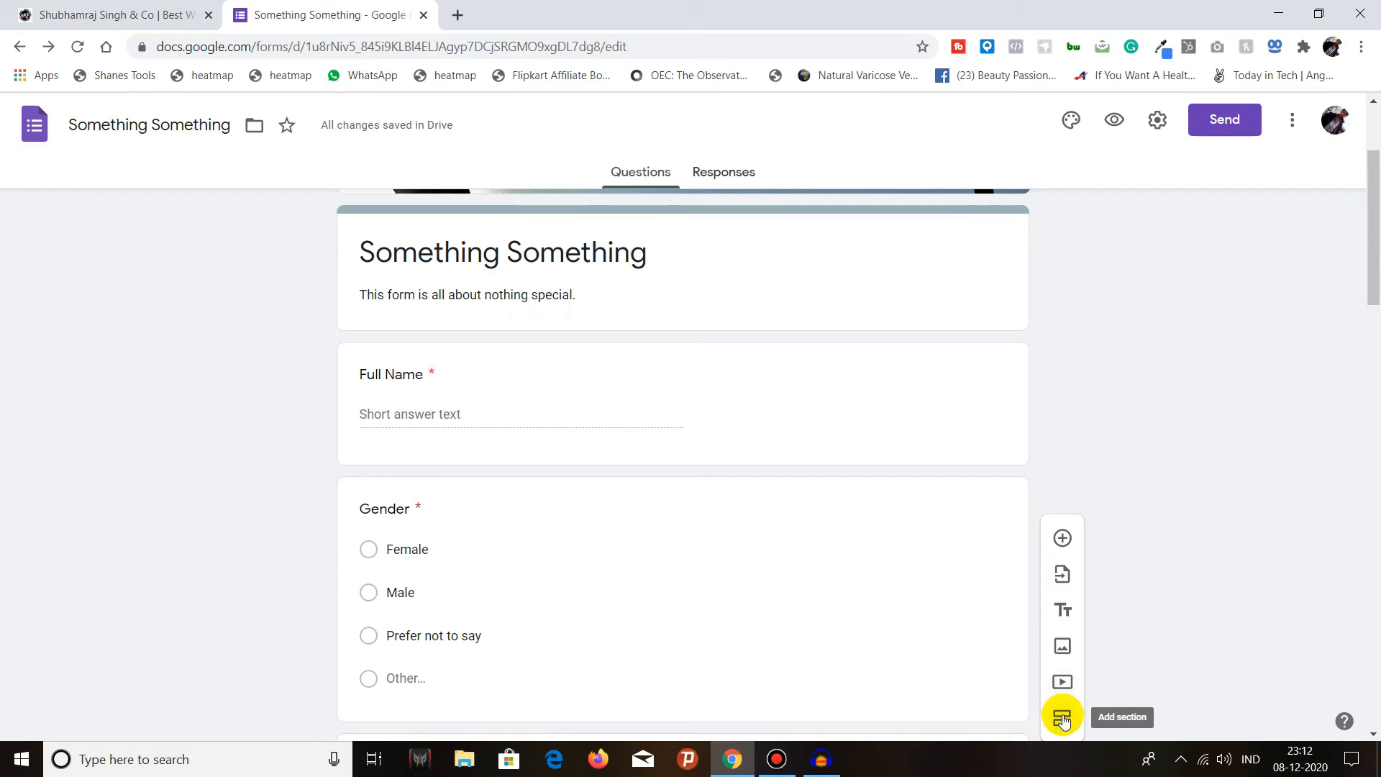
scroll(1005, 629, "down", 15)
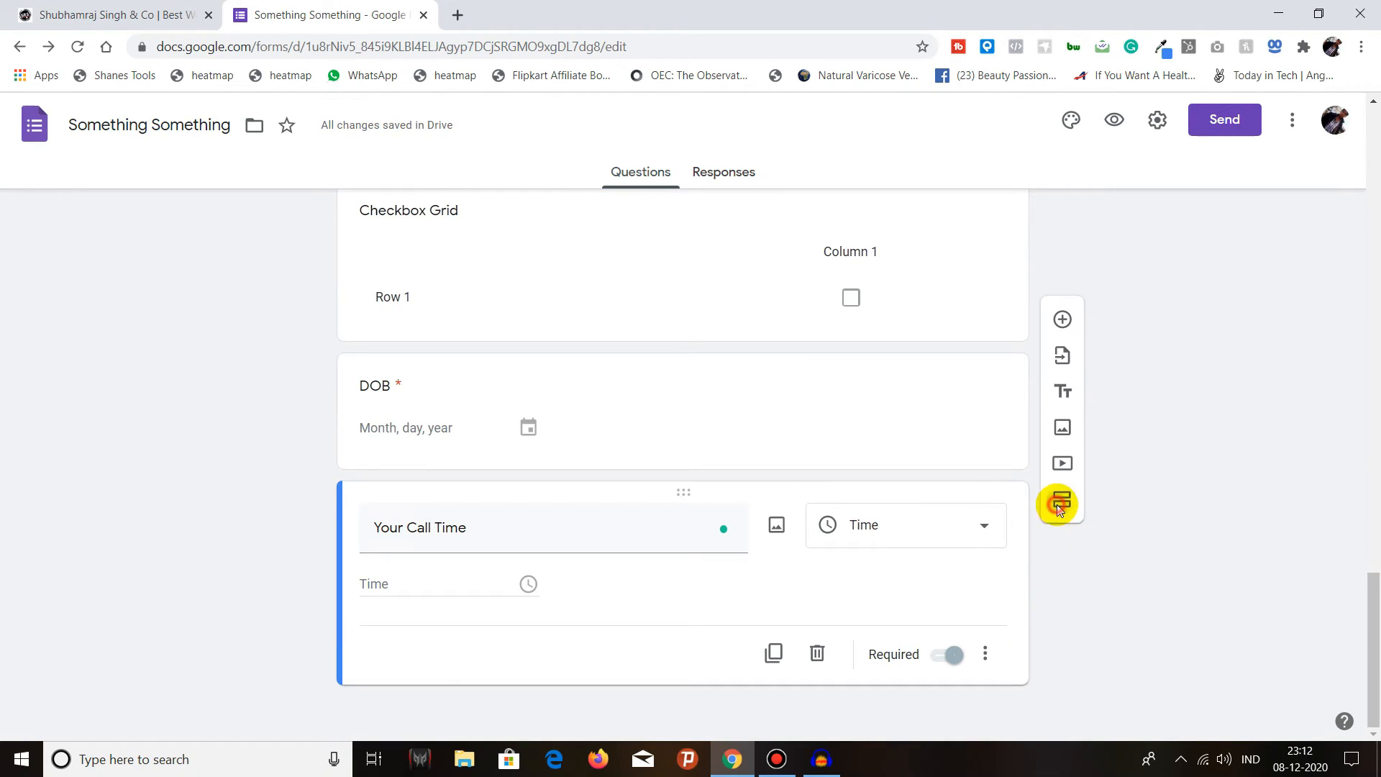
left_click(1061, 499)
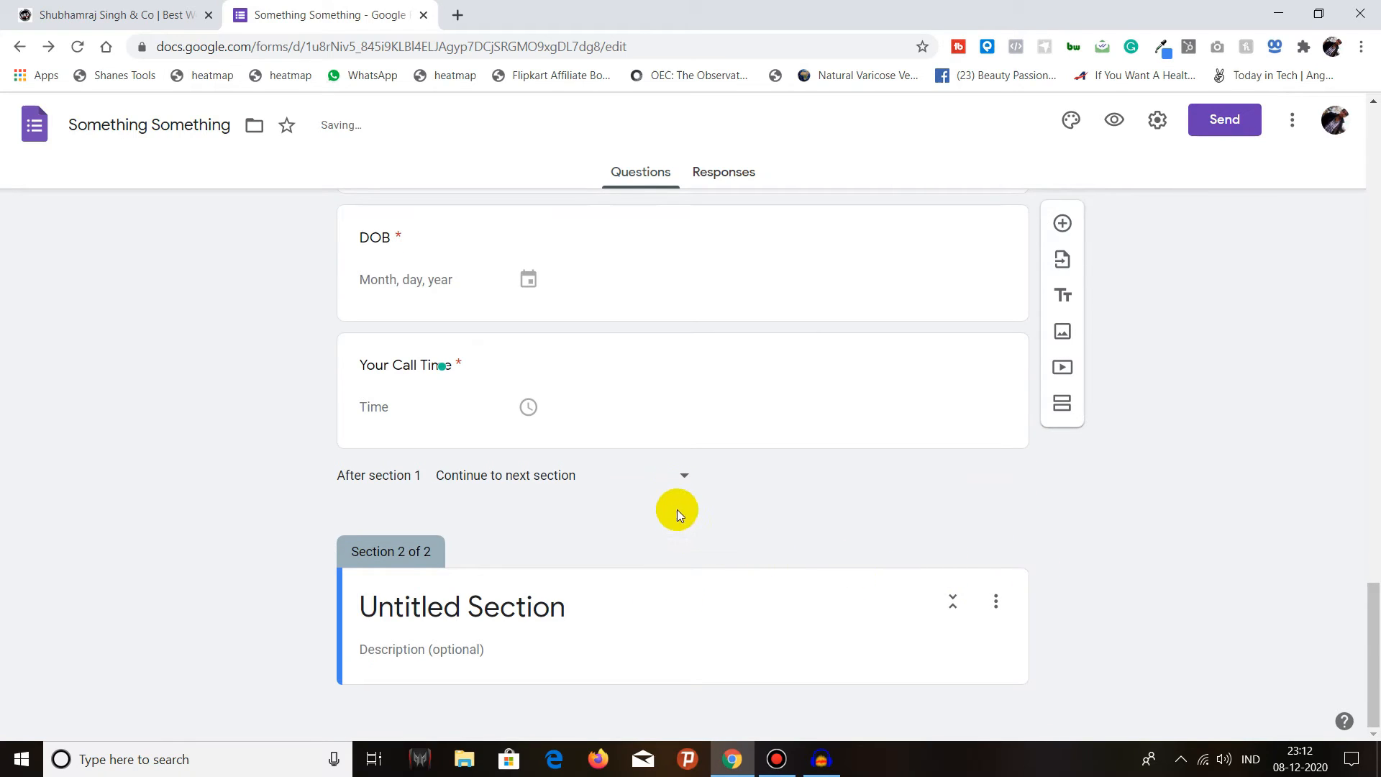
left_click(994, 603)
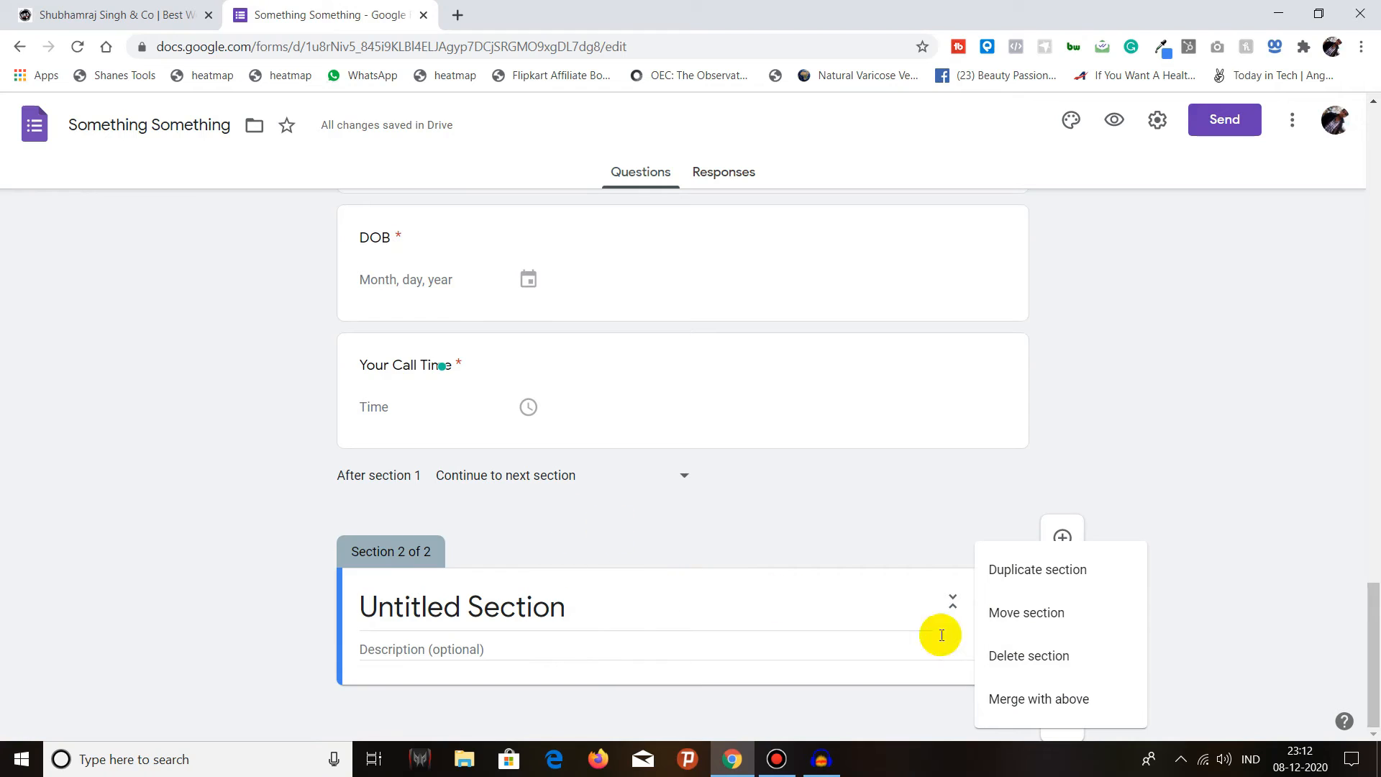
left_click(1042, 664)
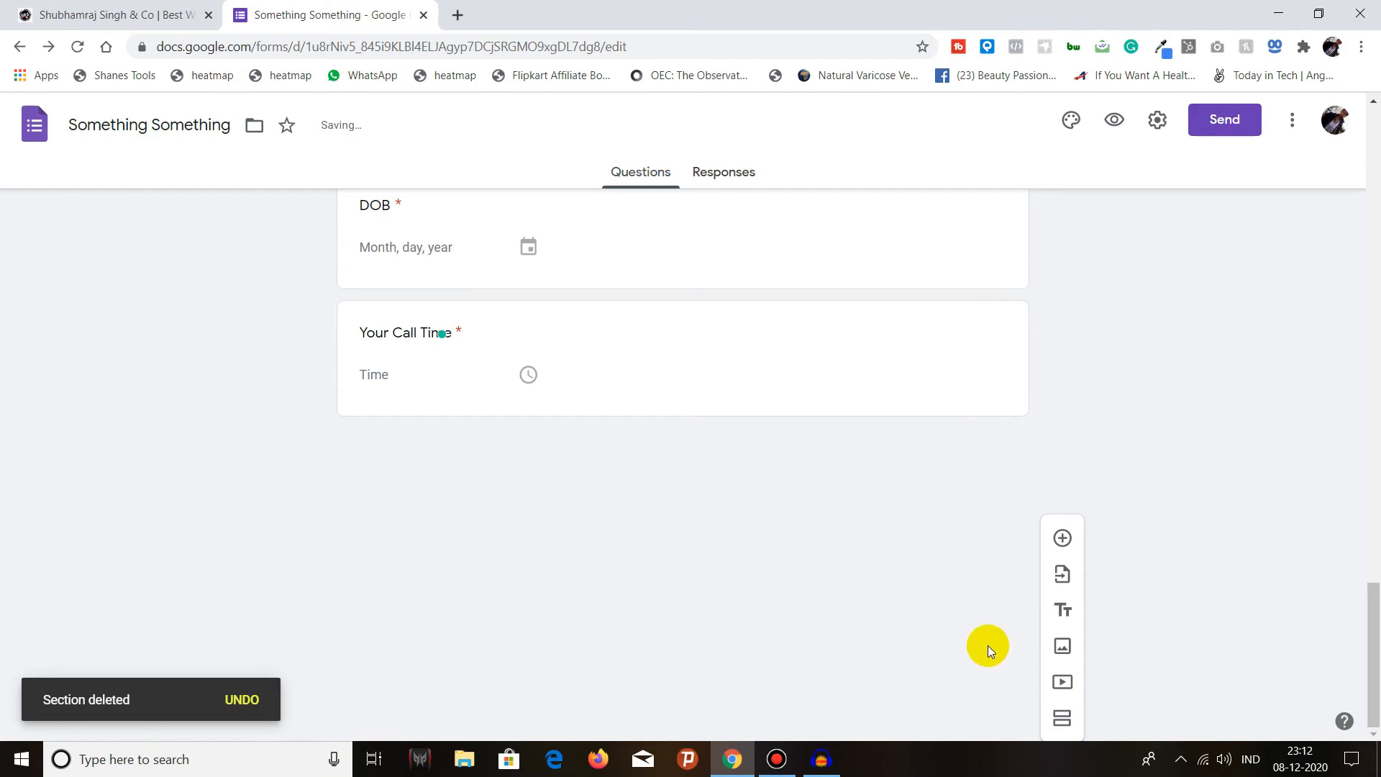
Look at the dialogs for adding a video and an image to the form, closing each without inserting anything.
left_click(1063, 681)
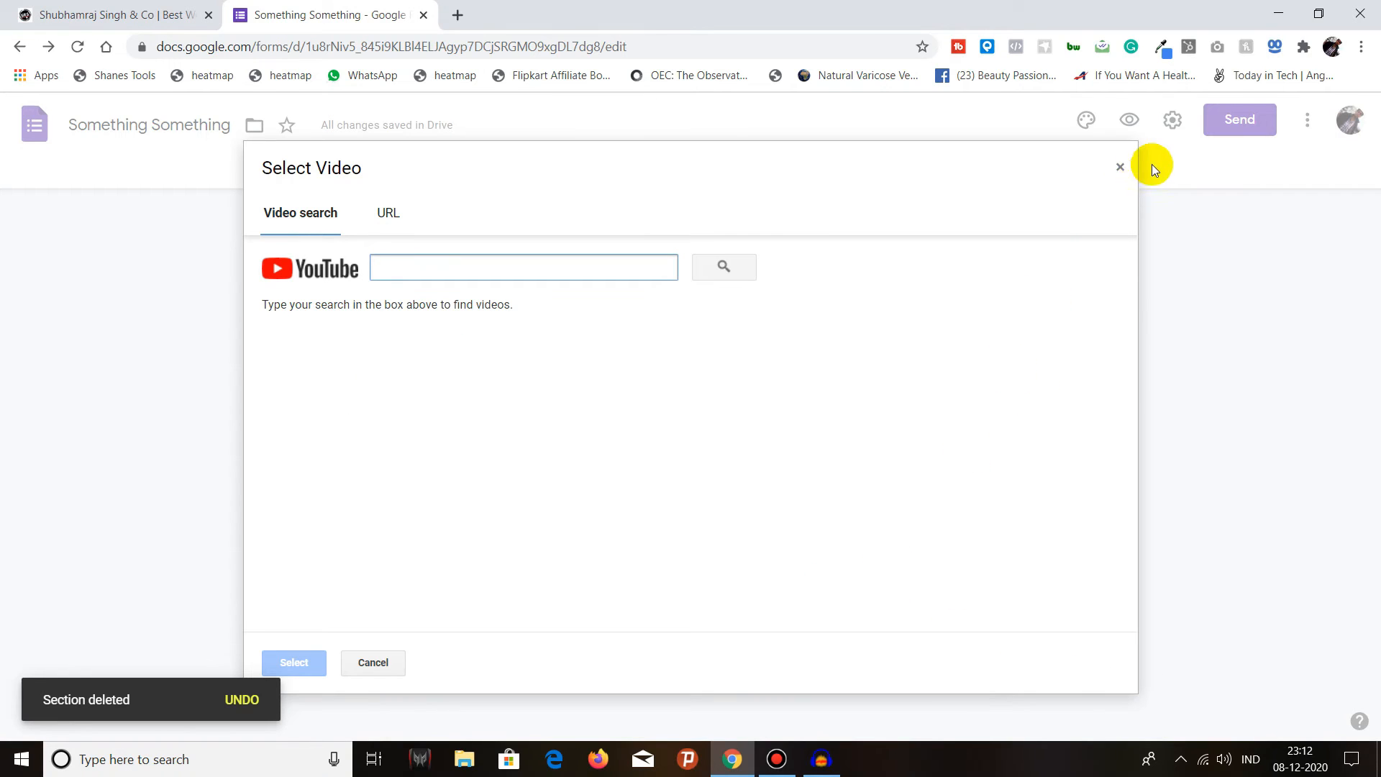
left_click(1122, 166)
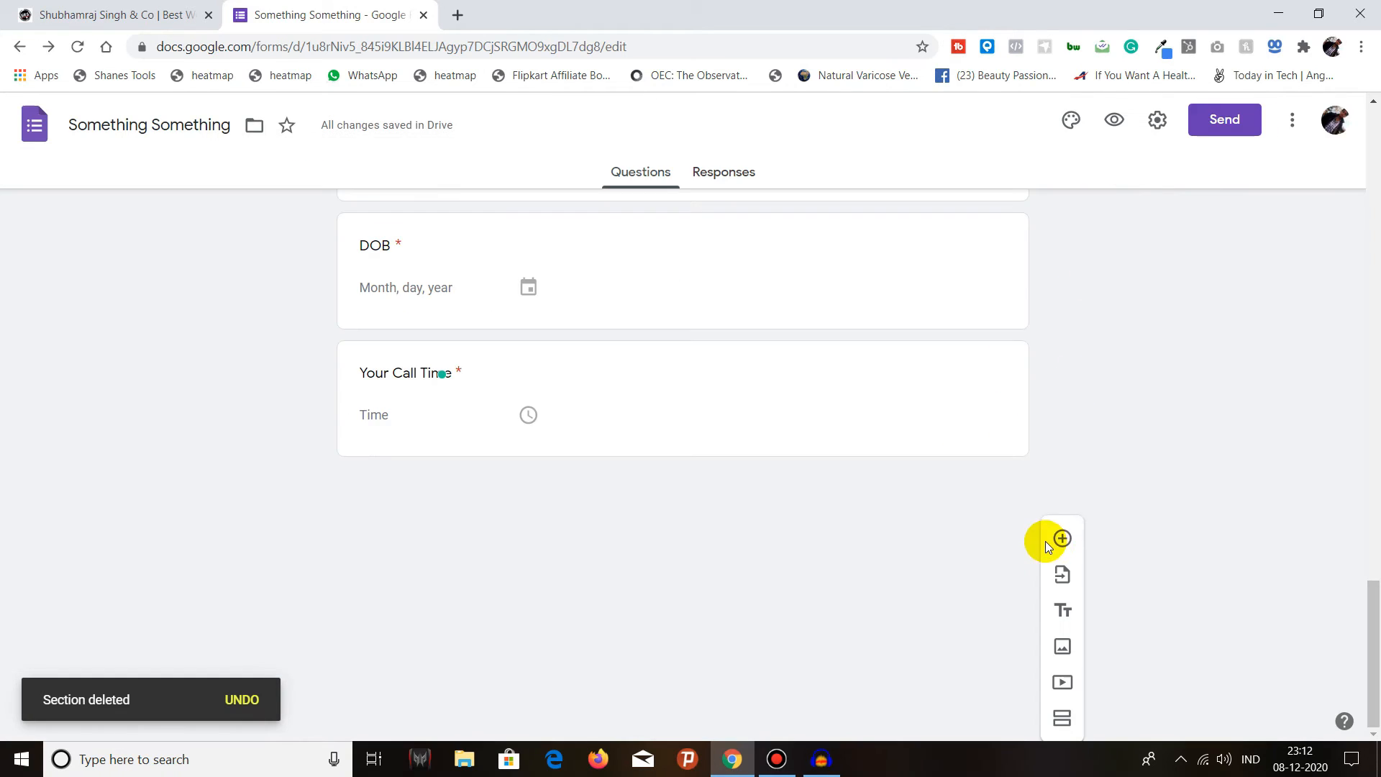
left_click(1064, 651)
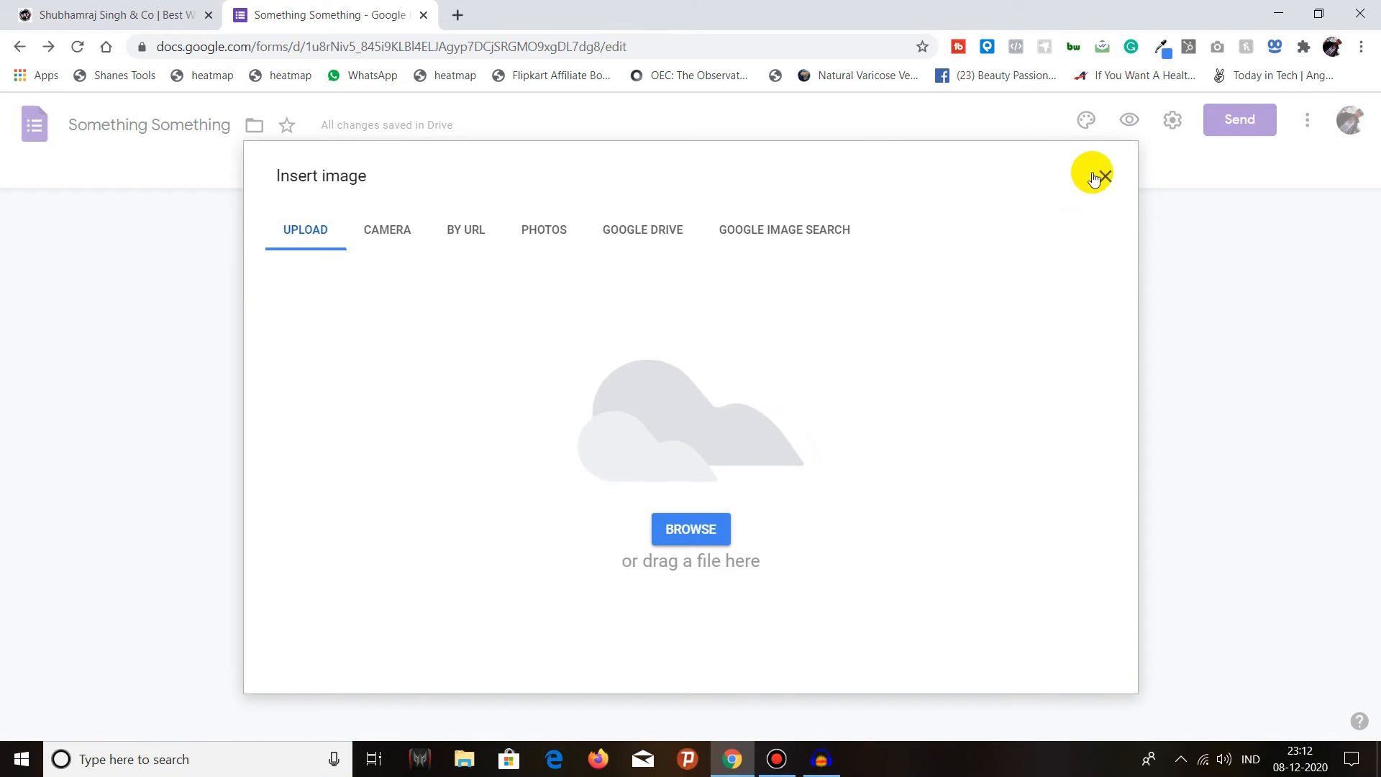
left_click(1099, 171)
Add a title and description block above the Full Name question and delete it again.
left_click(1063, 610)
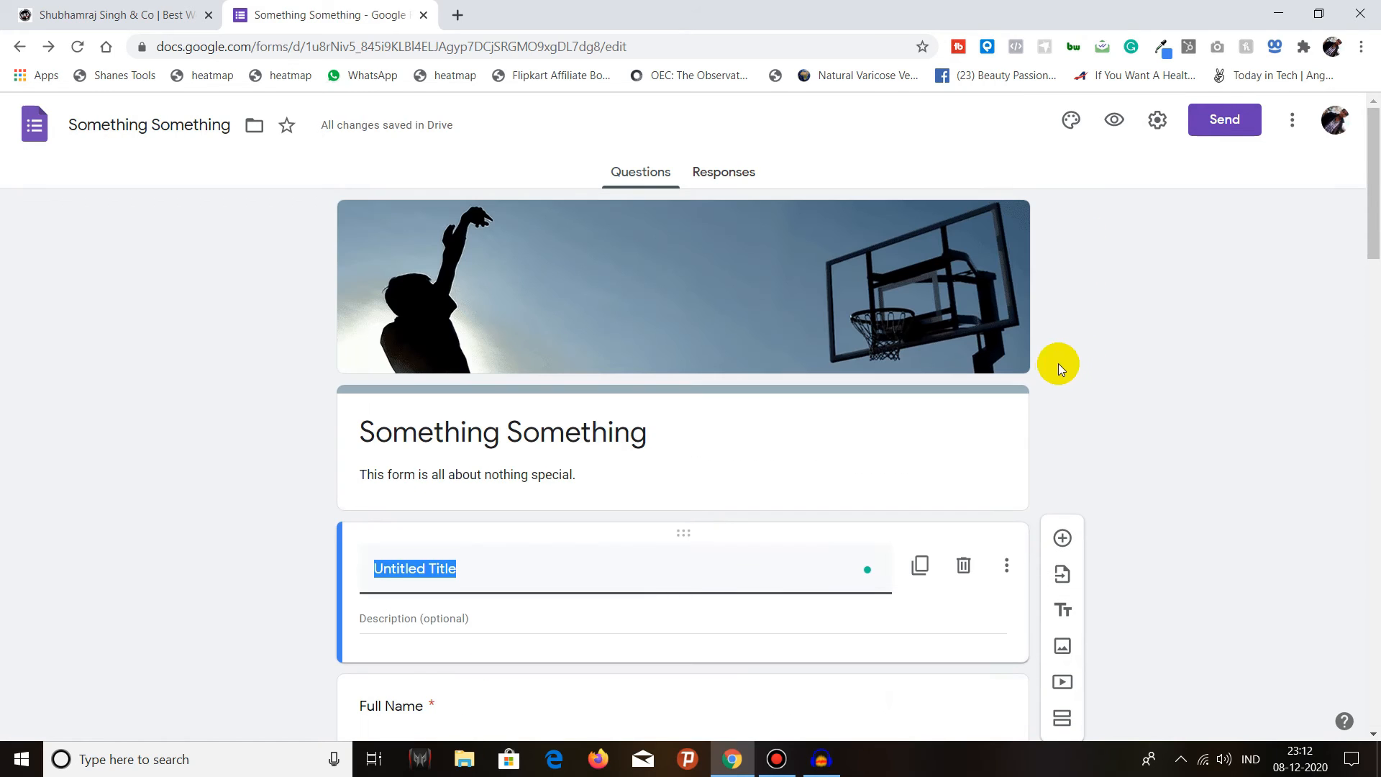
left_click(964, 475)
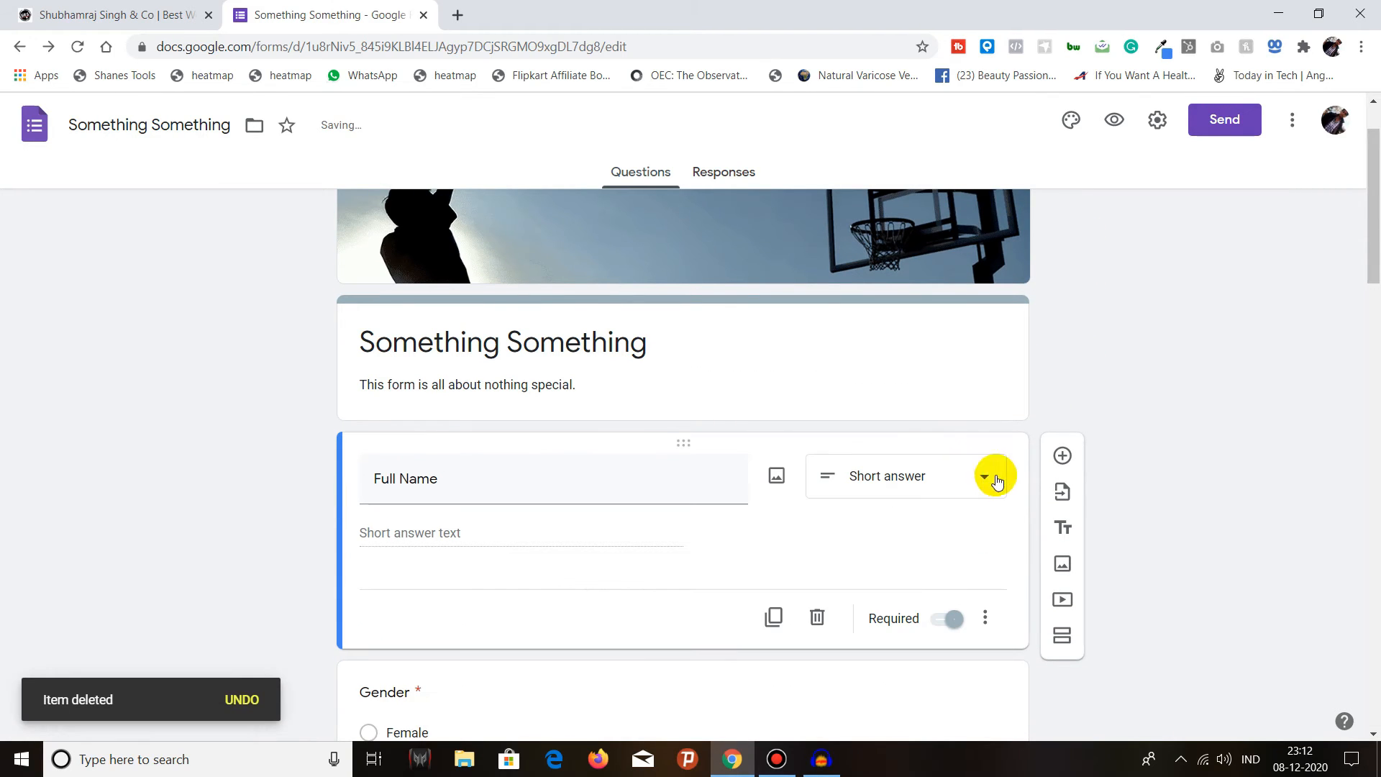
Review the whole form in the editor from the header image to the Your Call Time question.
scroll(769, 385, "down", 15)
scroll(774, 401, "up", 13)
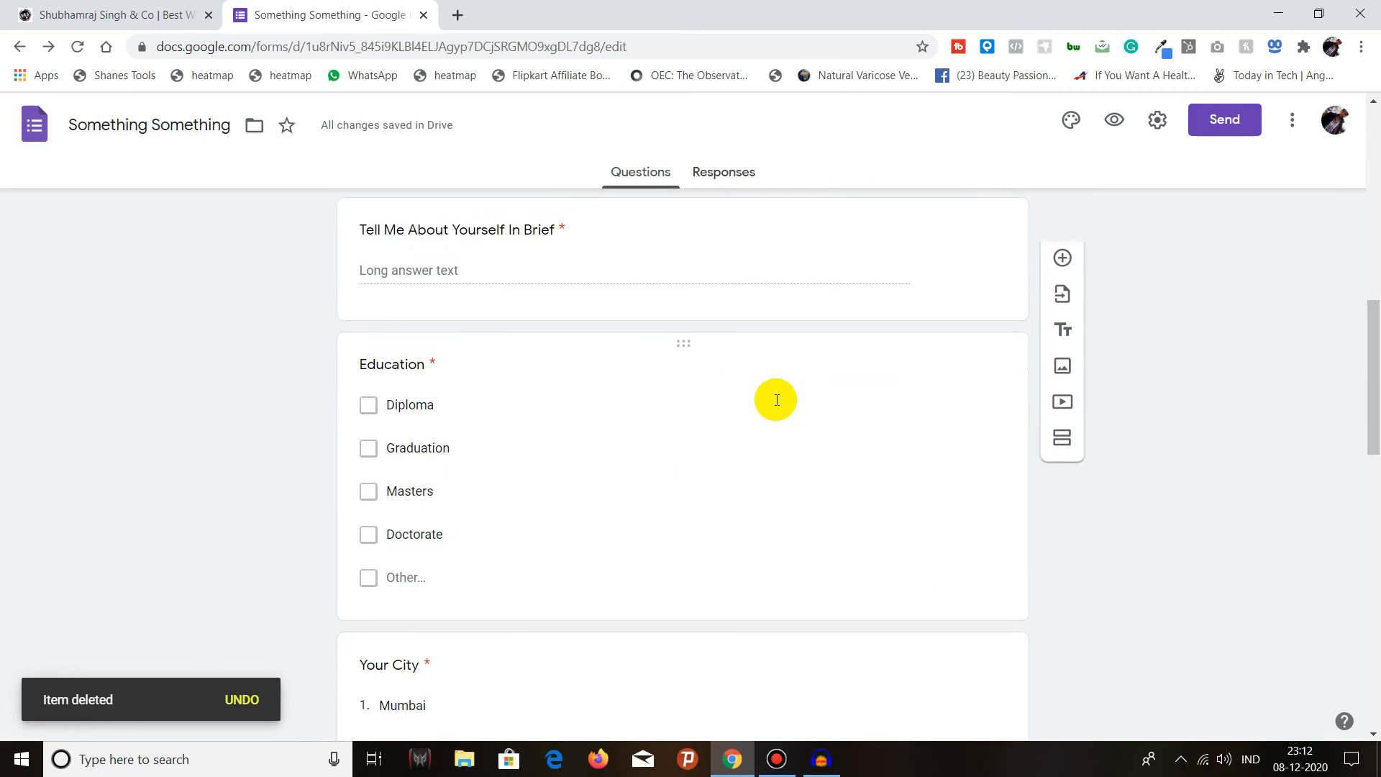
scroll(775, 400, "up", 2)
scroll(676, 395, "down", 15)
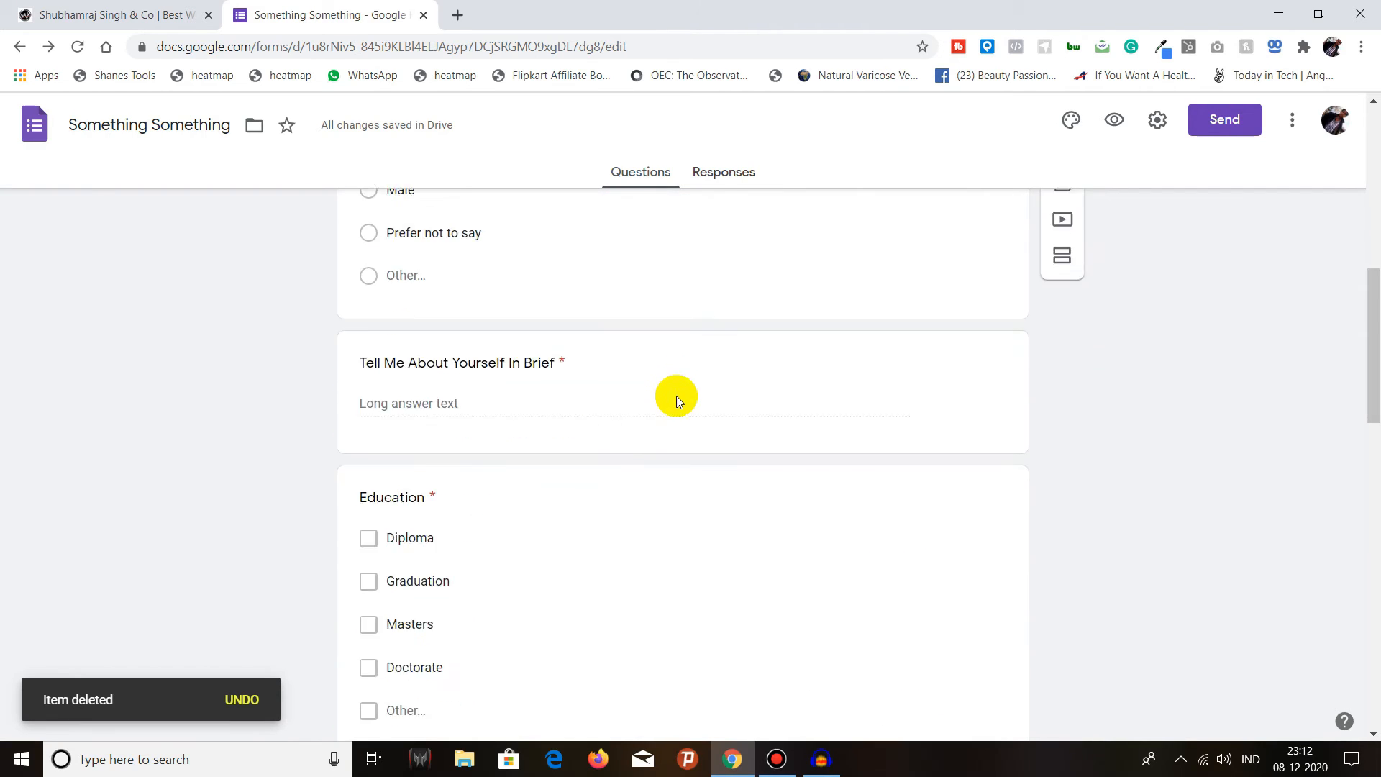
scroll(687, 410, "down", 5)
scroll(689, 421, "up", 10)
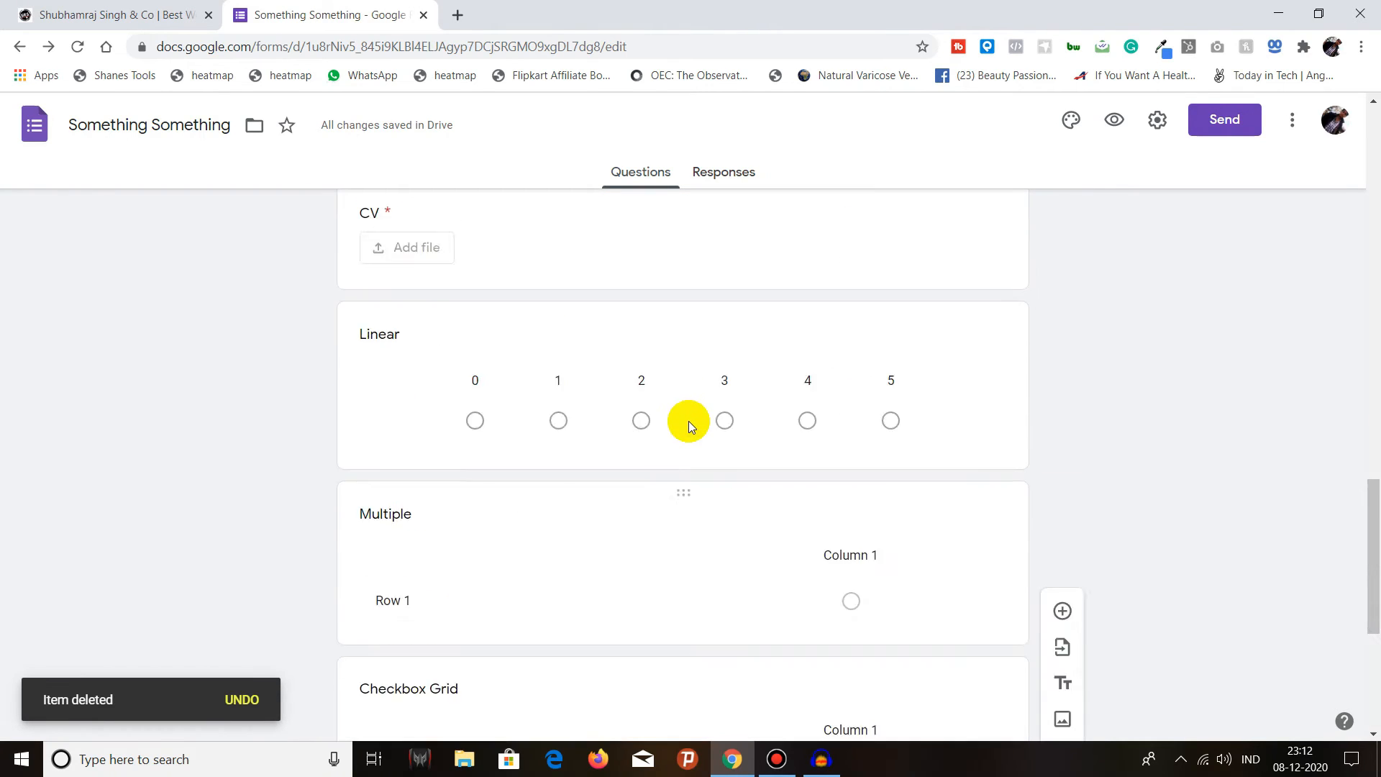
scroll(688, 421, "up", 10)
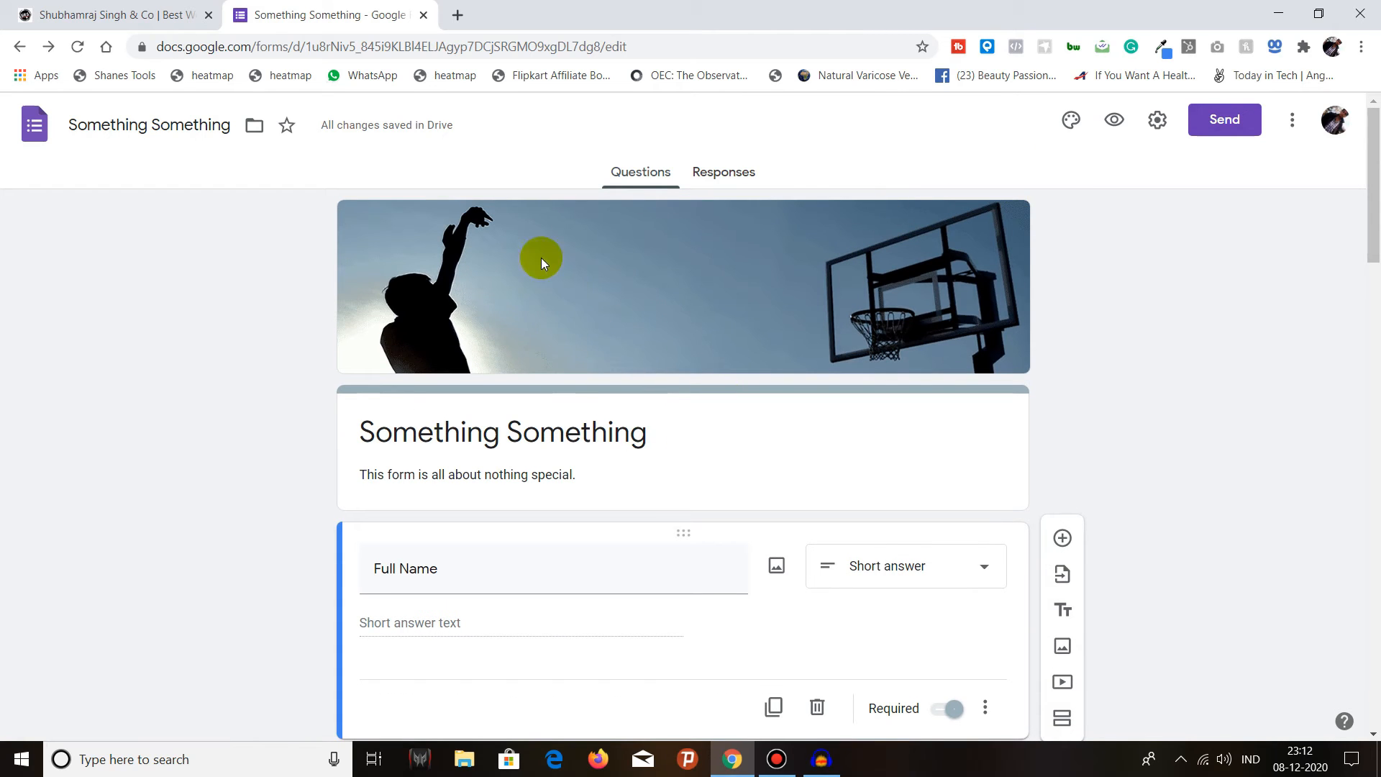
scroll(603, 424, "down", 20)
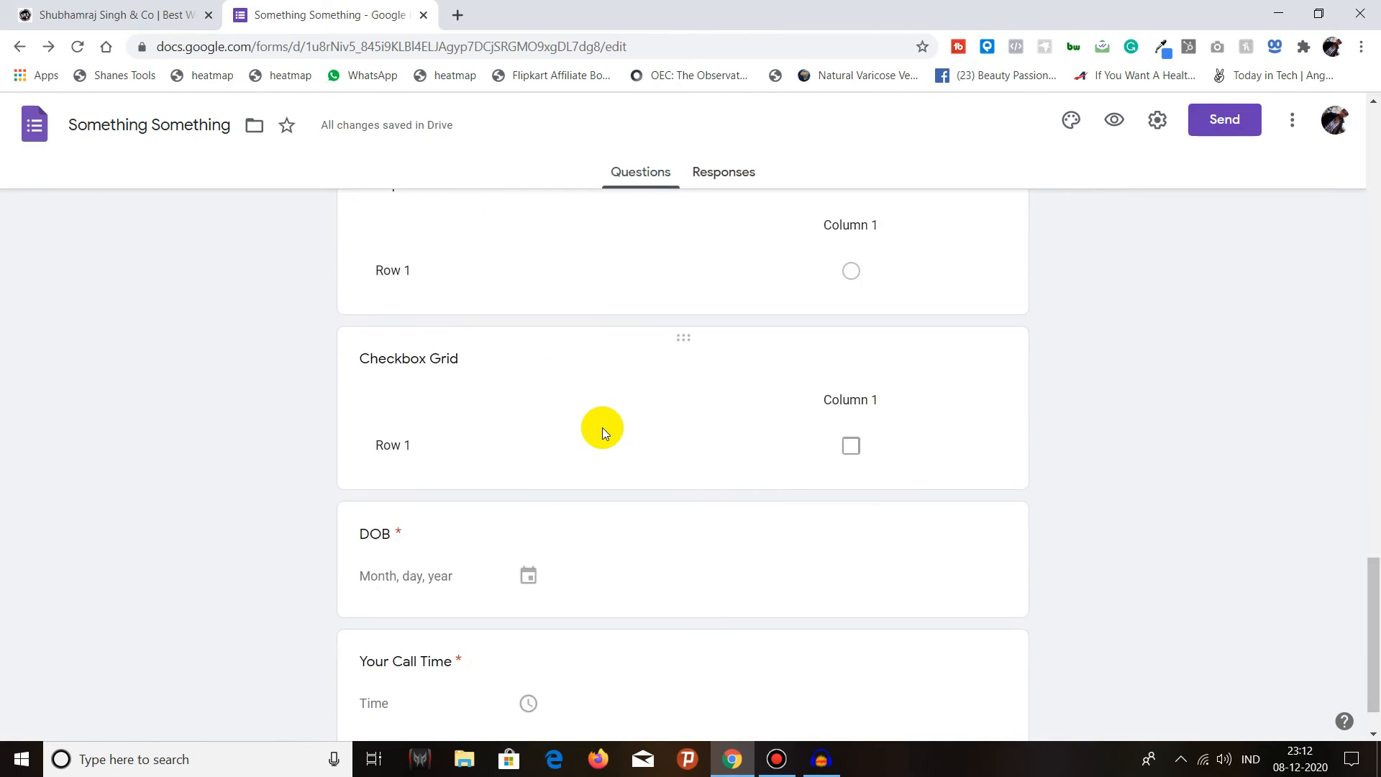
scroll(599, 429, "up", 20)
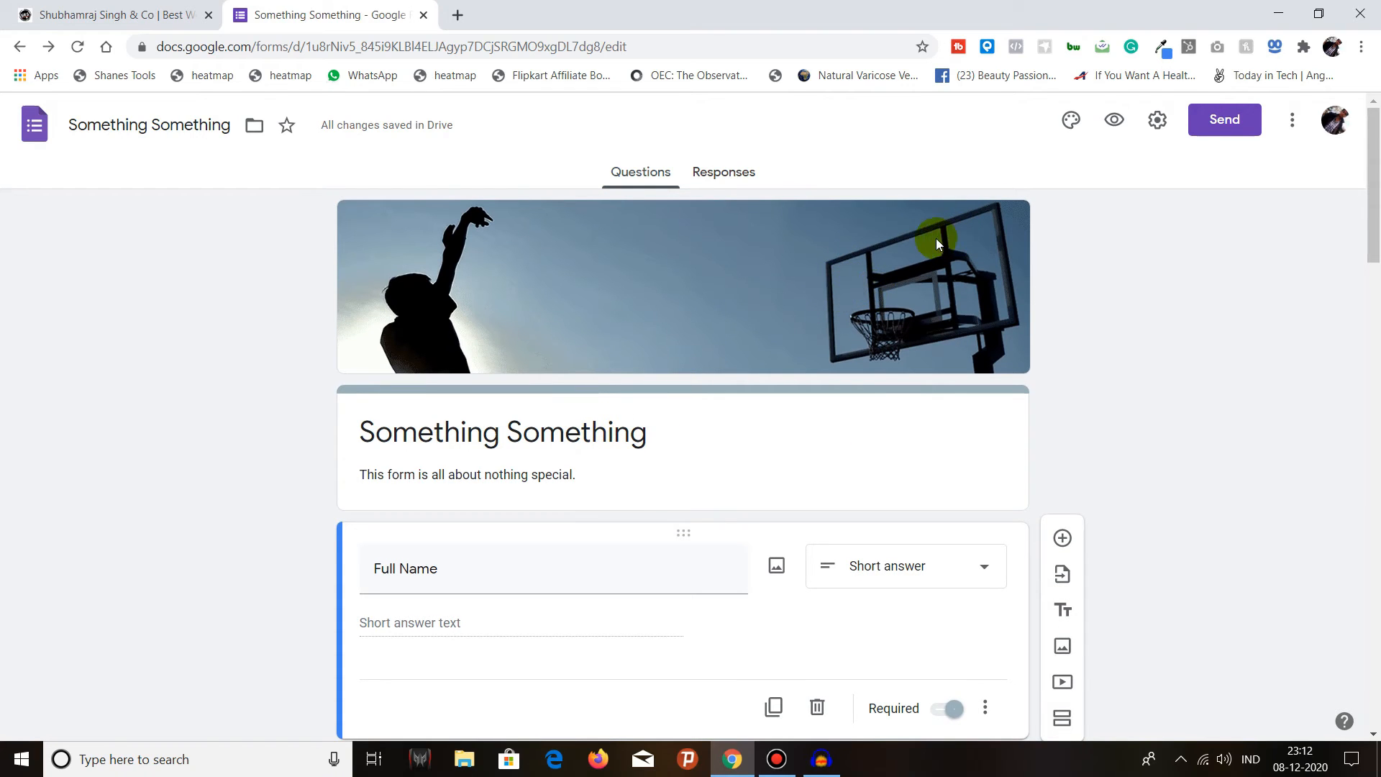
Preview the form as respondents see it and examine every question from Full Name to the Submit button.
left_click(1114, 120)
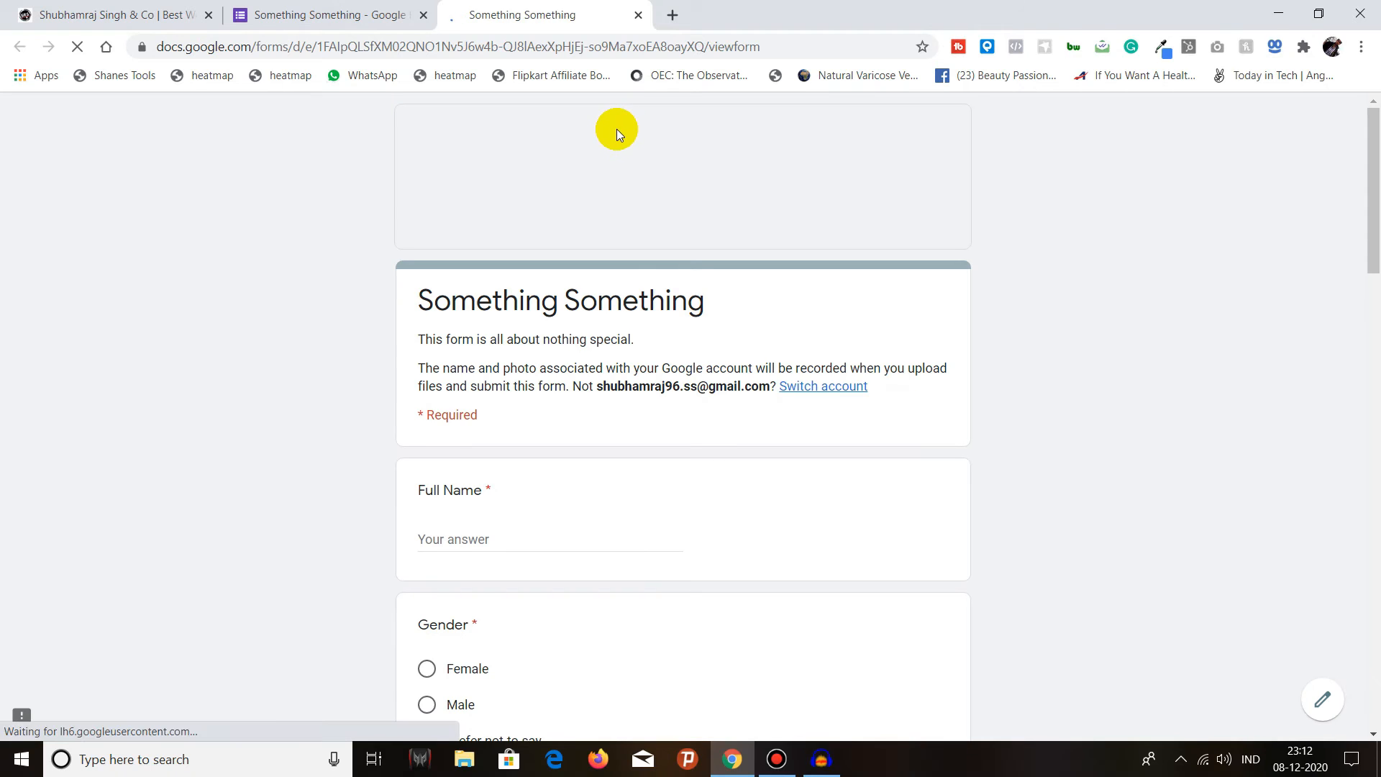
scroll(363, 356, "down", 7)
scroll(364, 356, "up", 7)
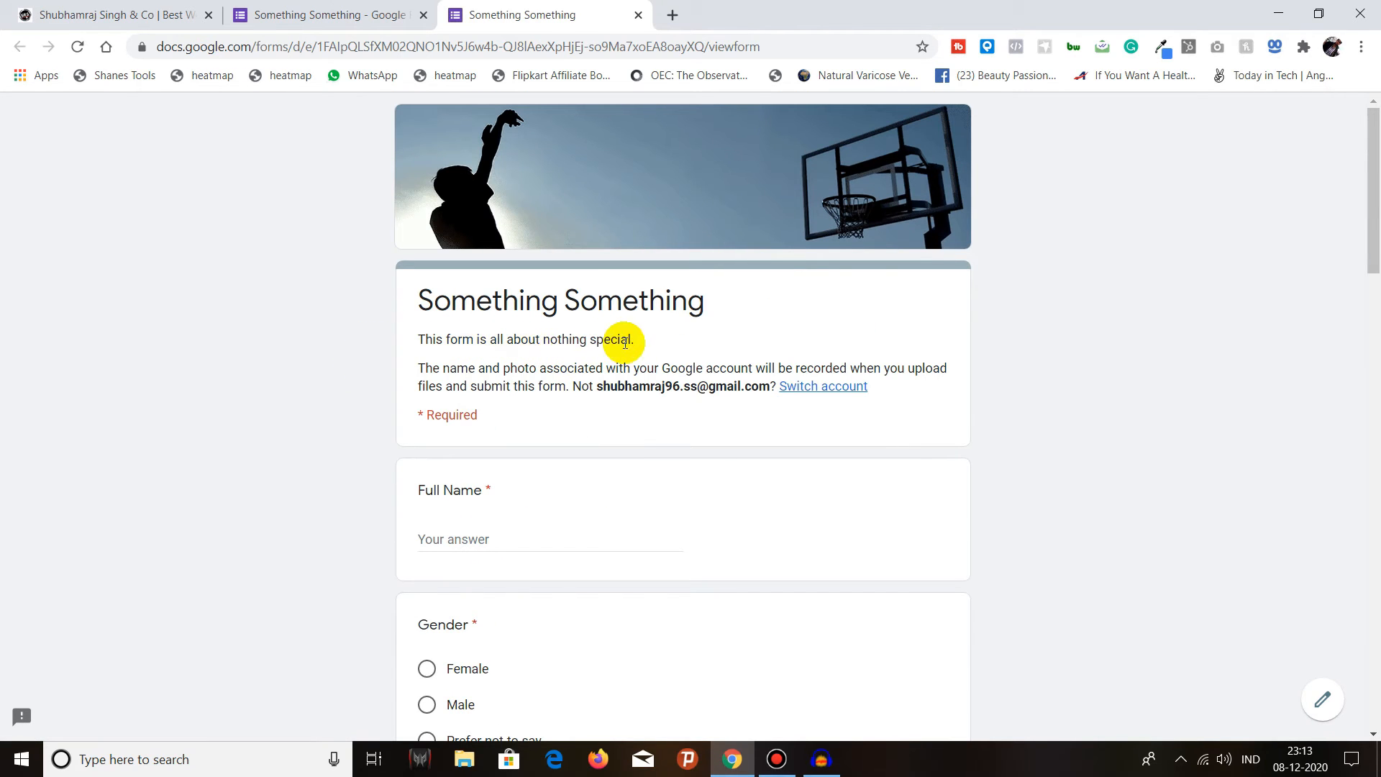
scroll(461, 352, "down", 2)
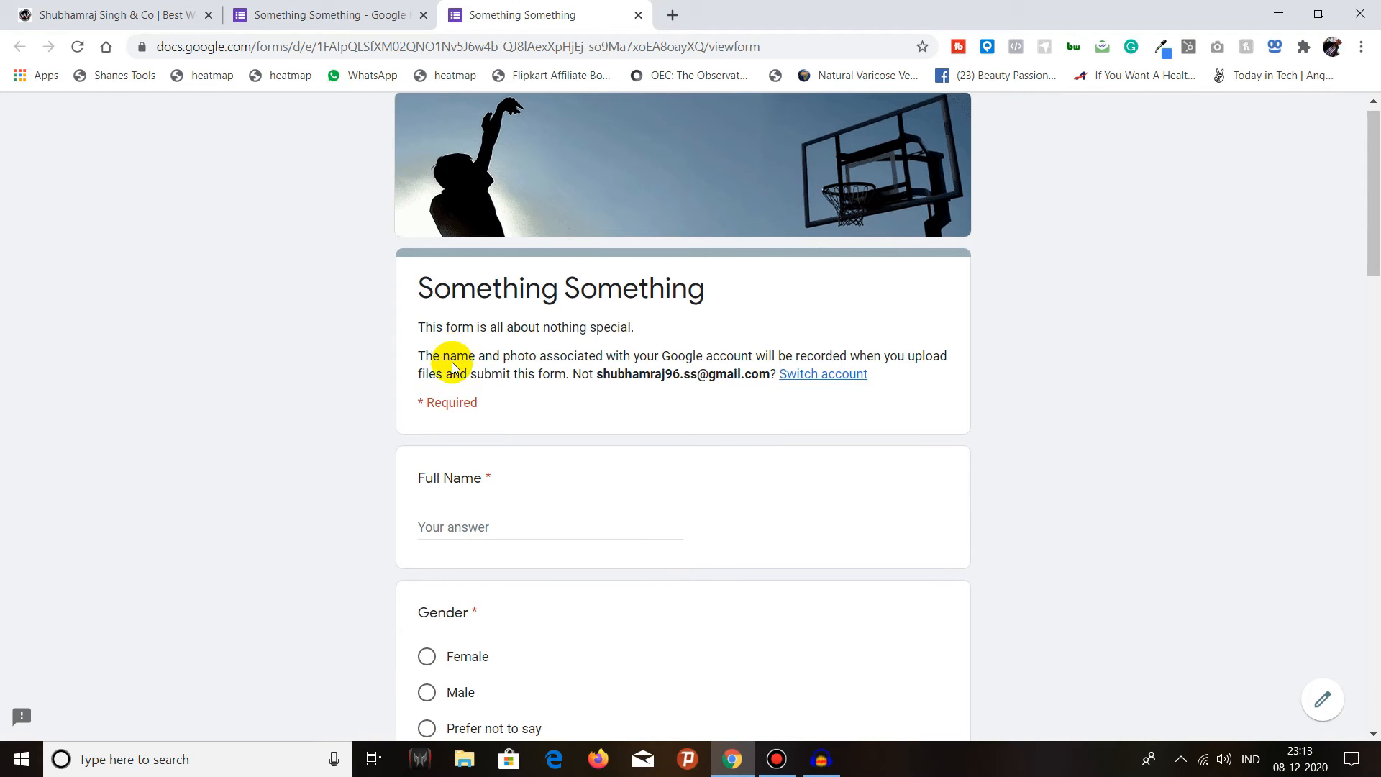
scroll(457, 362, "down", 3)
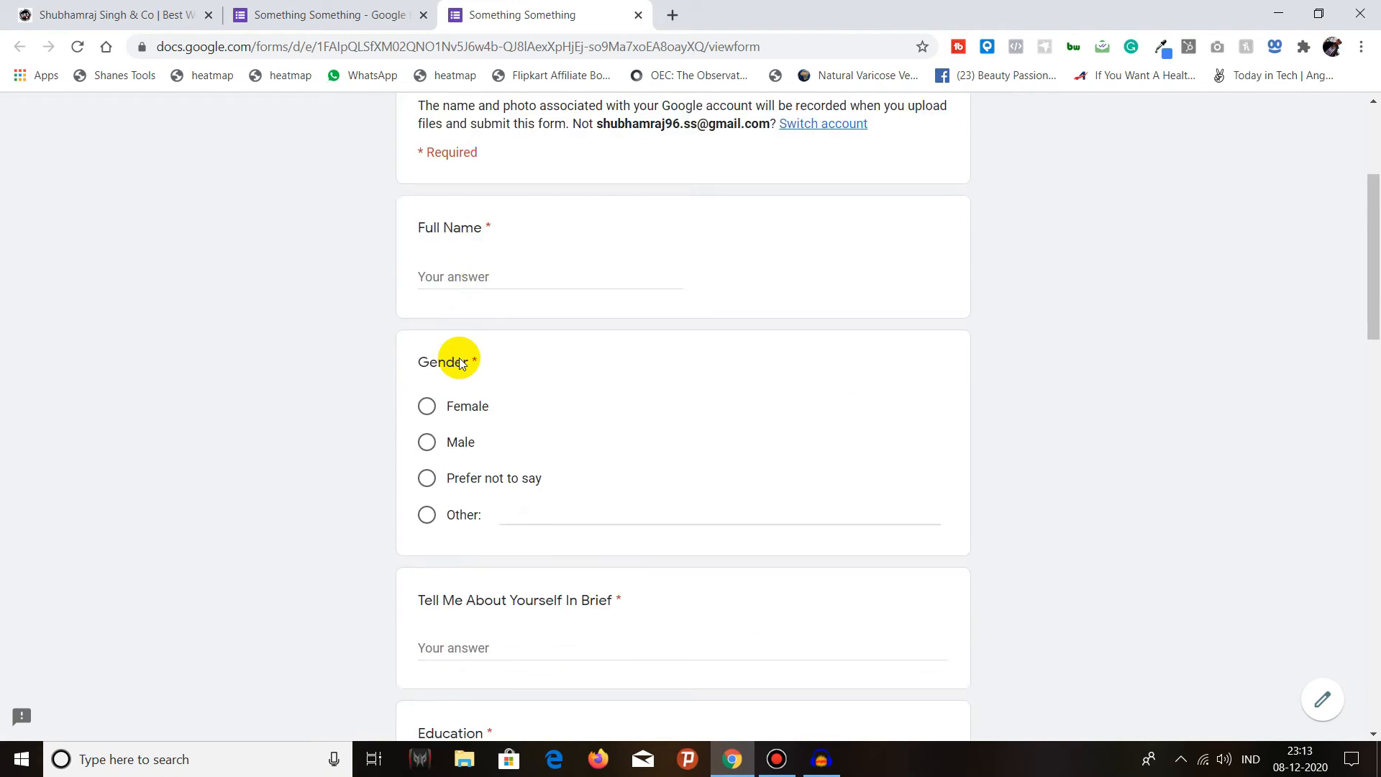
scroll(532, 374, "up", 4)
scroll(505, 399, "down", 5)
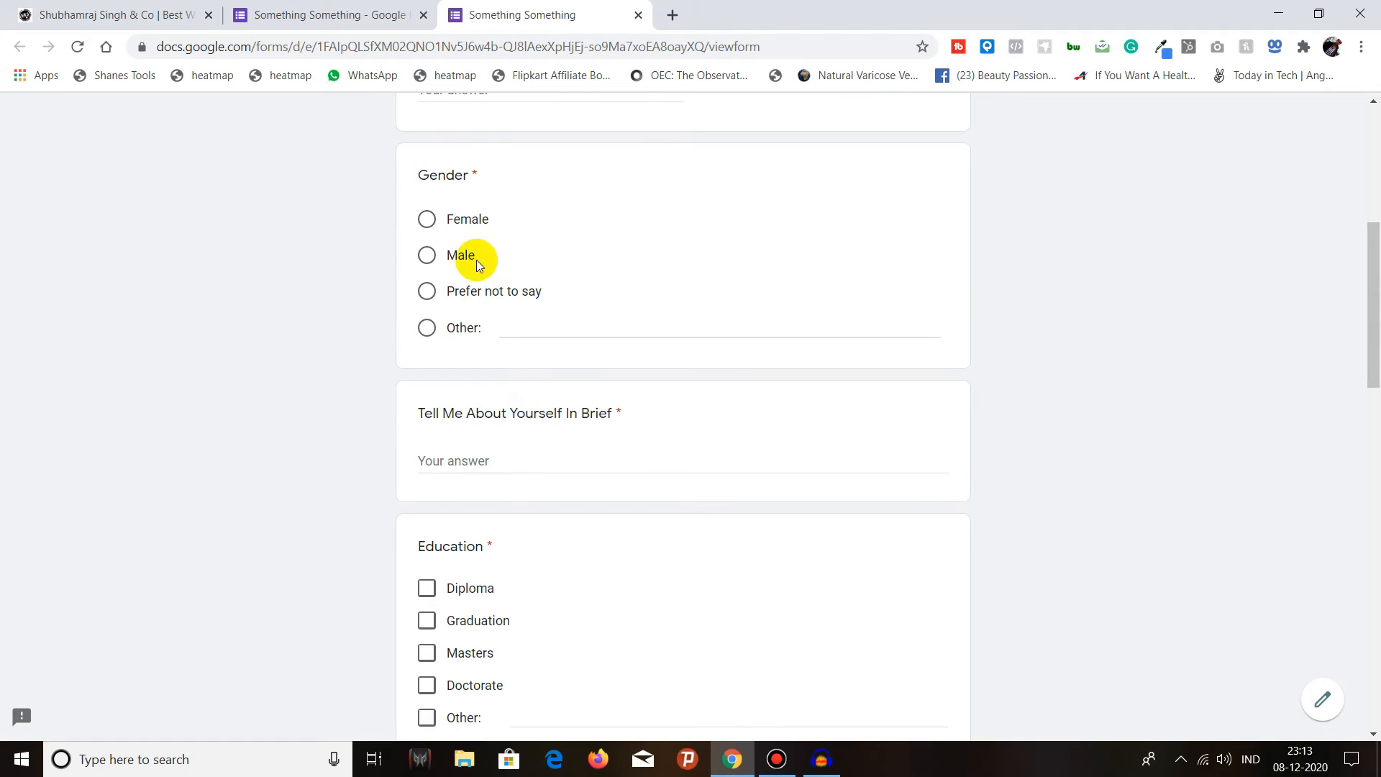
scroll(525, 438, "down", 5)
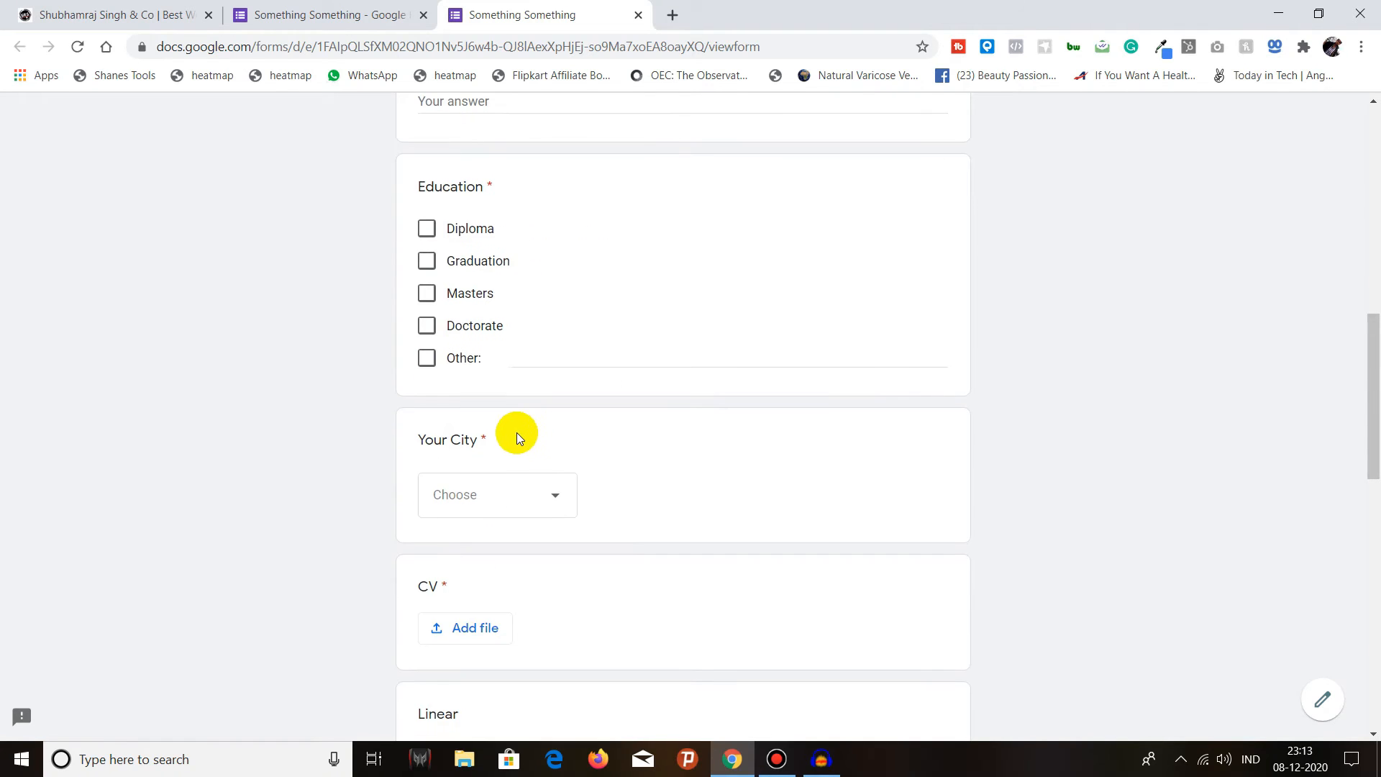
scroll(516, 433, "up", 2)
scroll(504, 425, "up", 1)
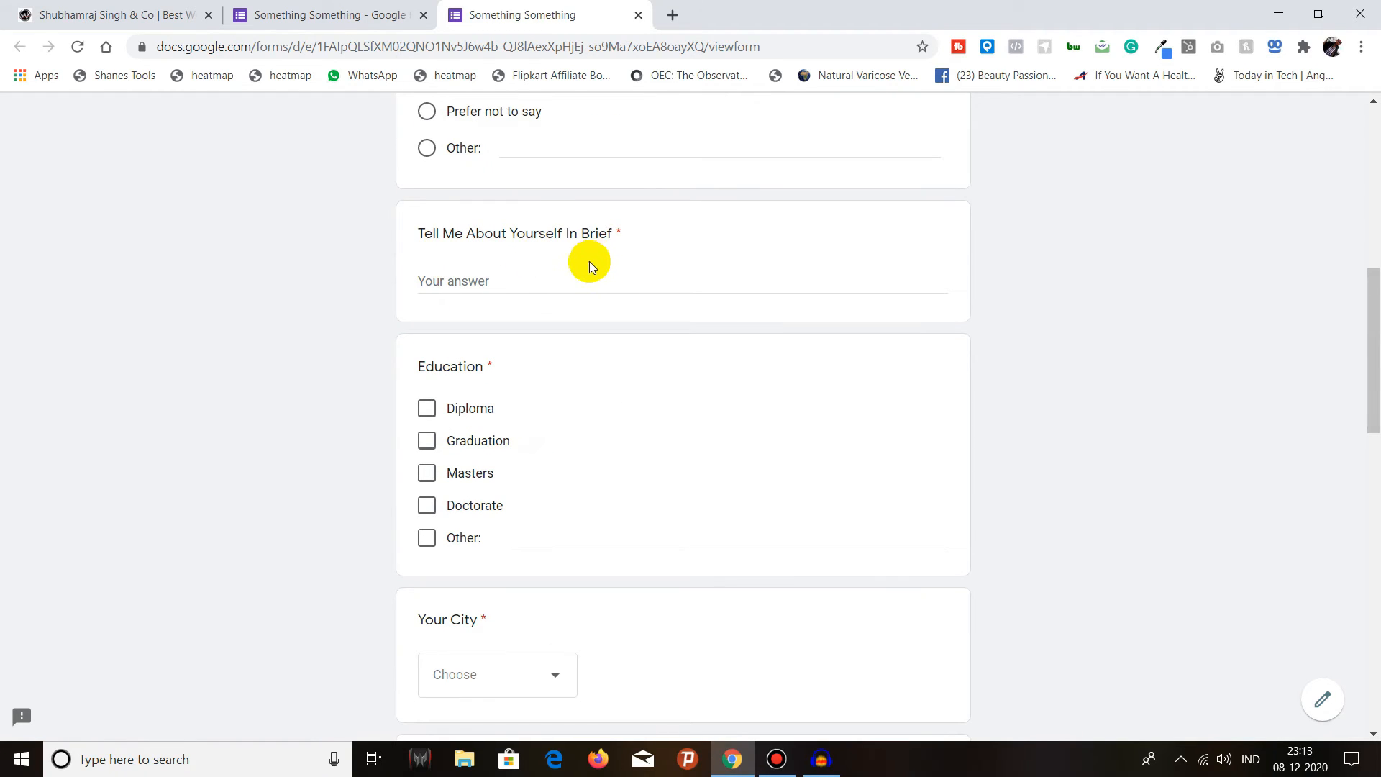
scroll(530, 295, "down", 3)
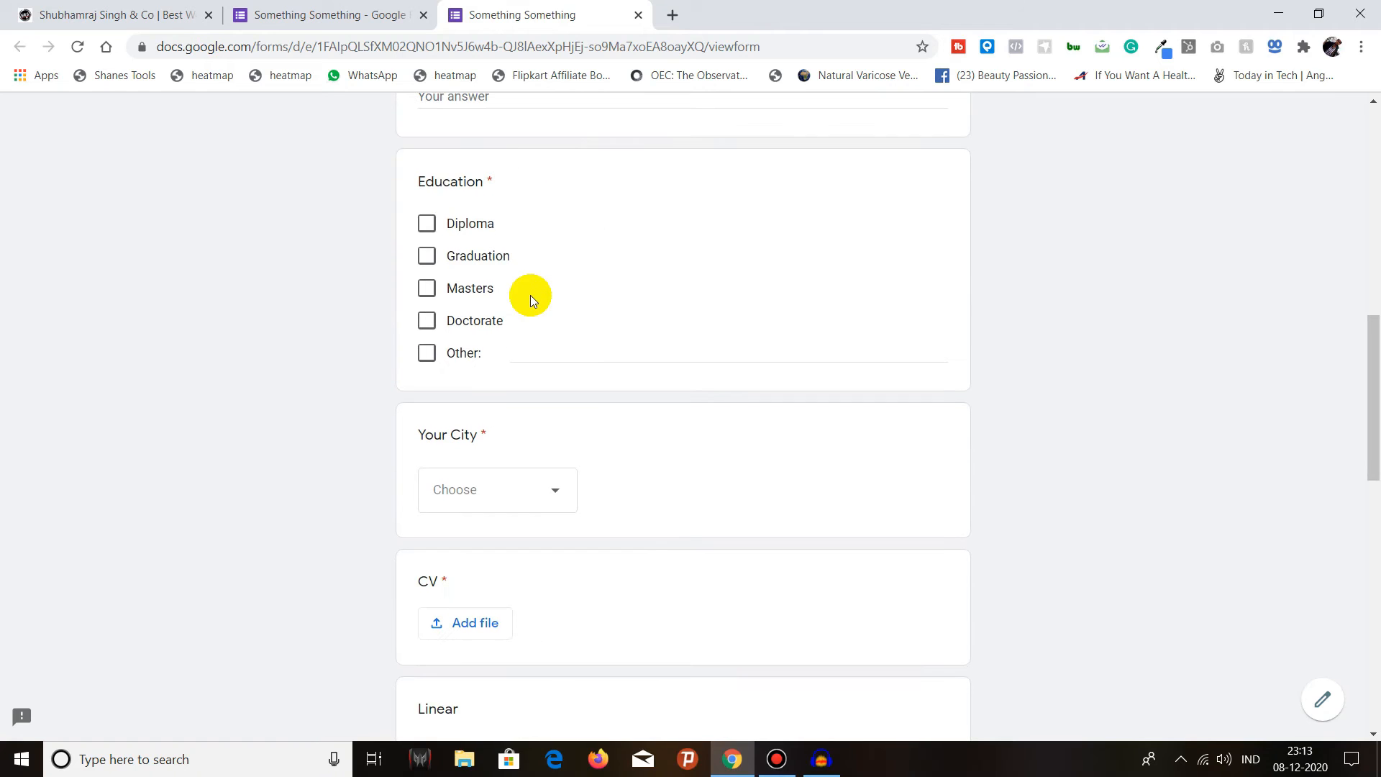
scroll(530, 295, "down", 4)
scroll(530, 298, "up", 4)
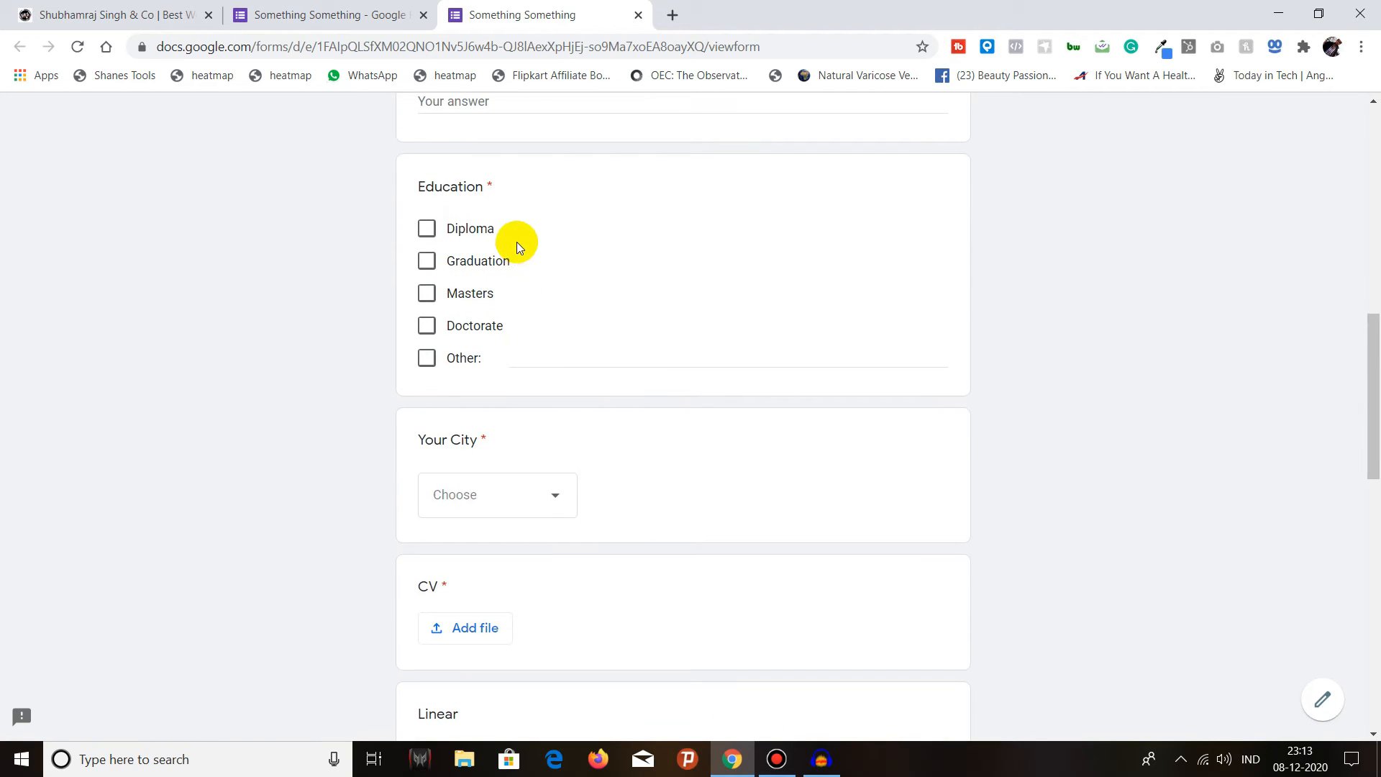
scroll(523, 249, "down", 3)
scroll(481, 288, "down", 12)
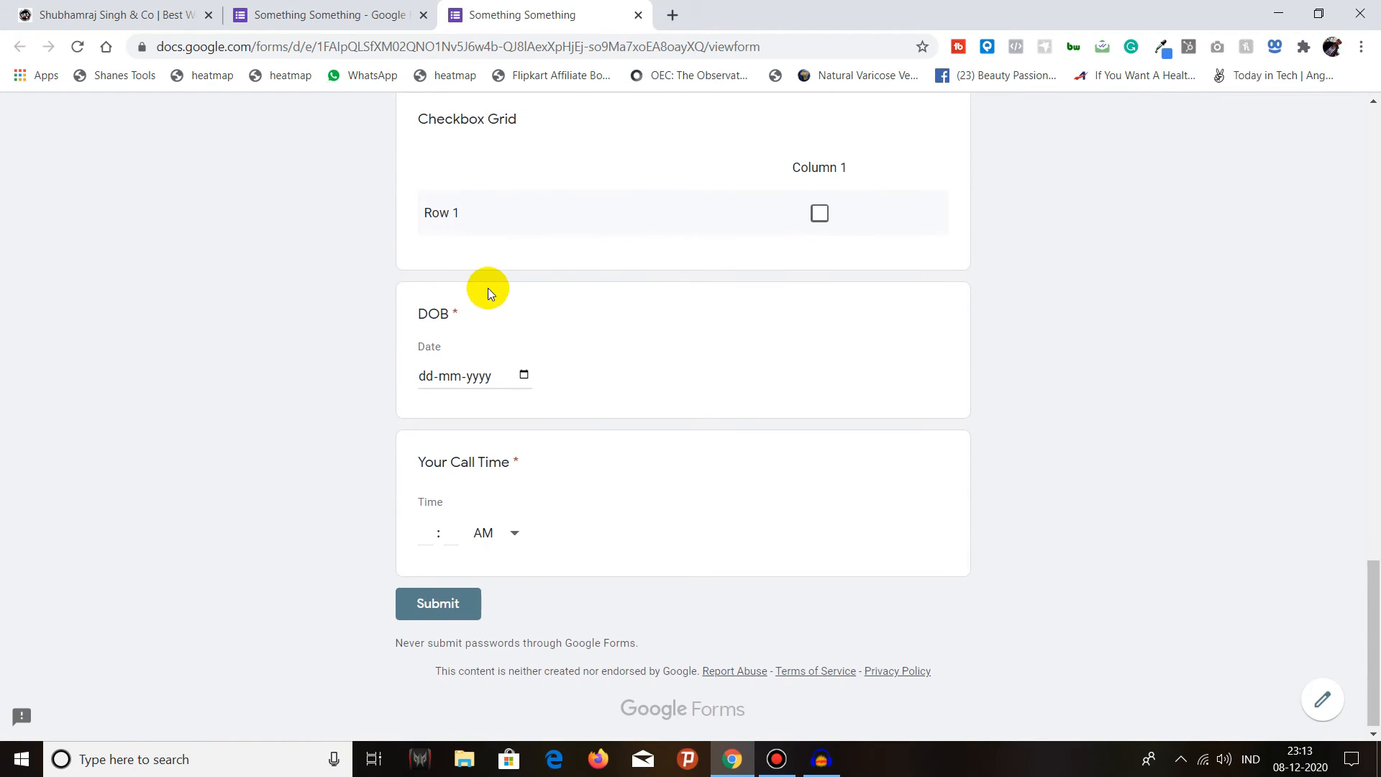
scroll(488, 288, "up", 10)
scroll(487, 288, "up", 10)
Return to the form editor and examine the General settings, switching Collect email addresses and Limit to 1 response on and off again.
left_click(371, 13)
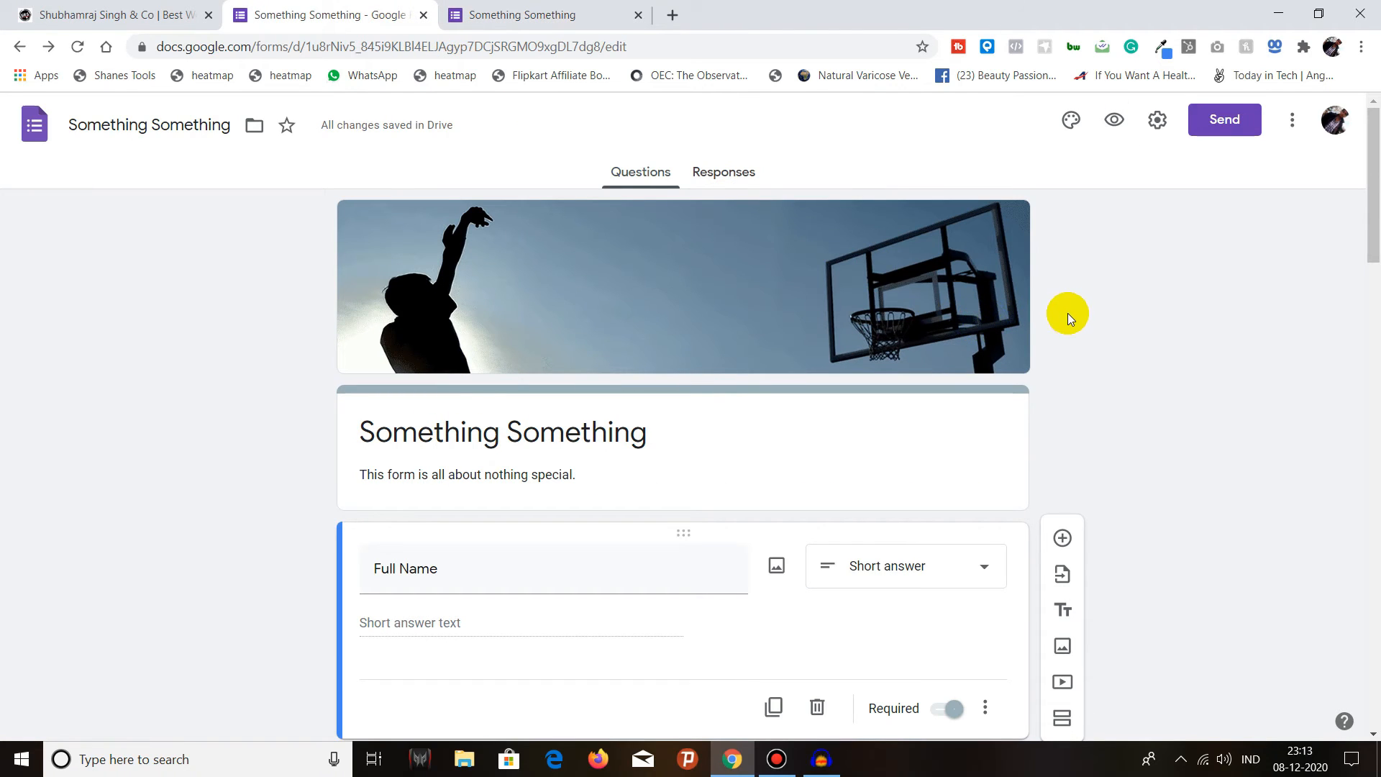
left_click(1151, 122)
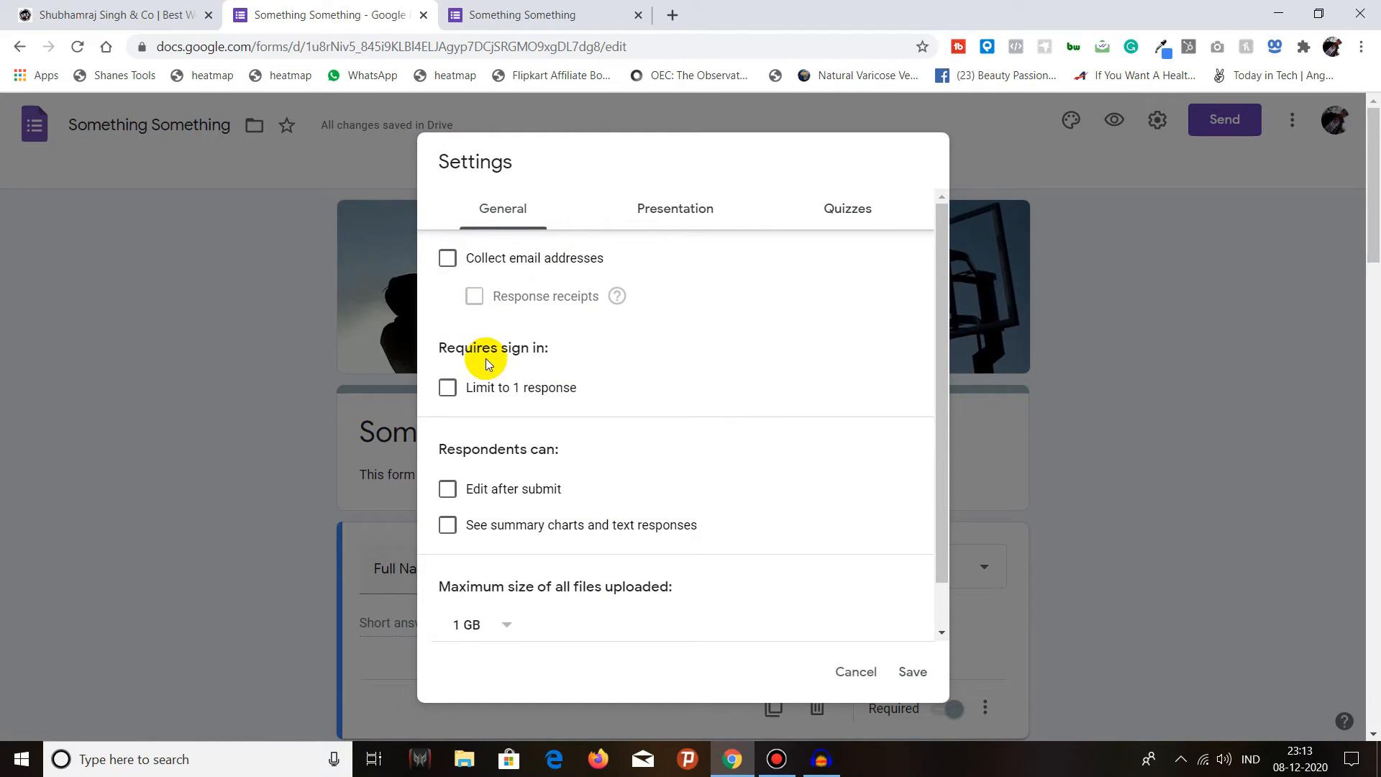
left_click(447, 260)
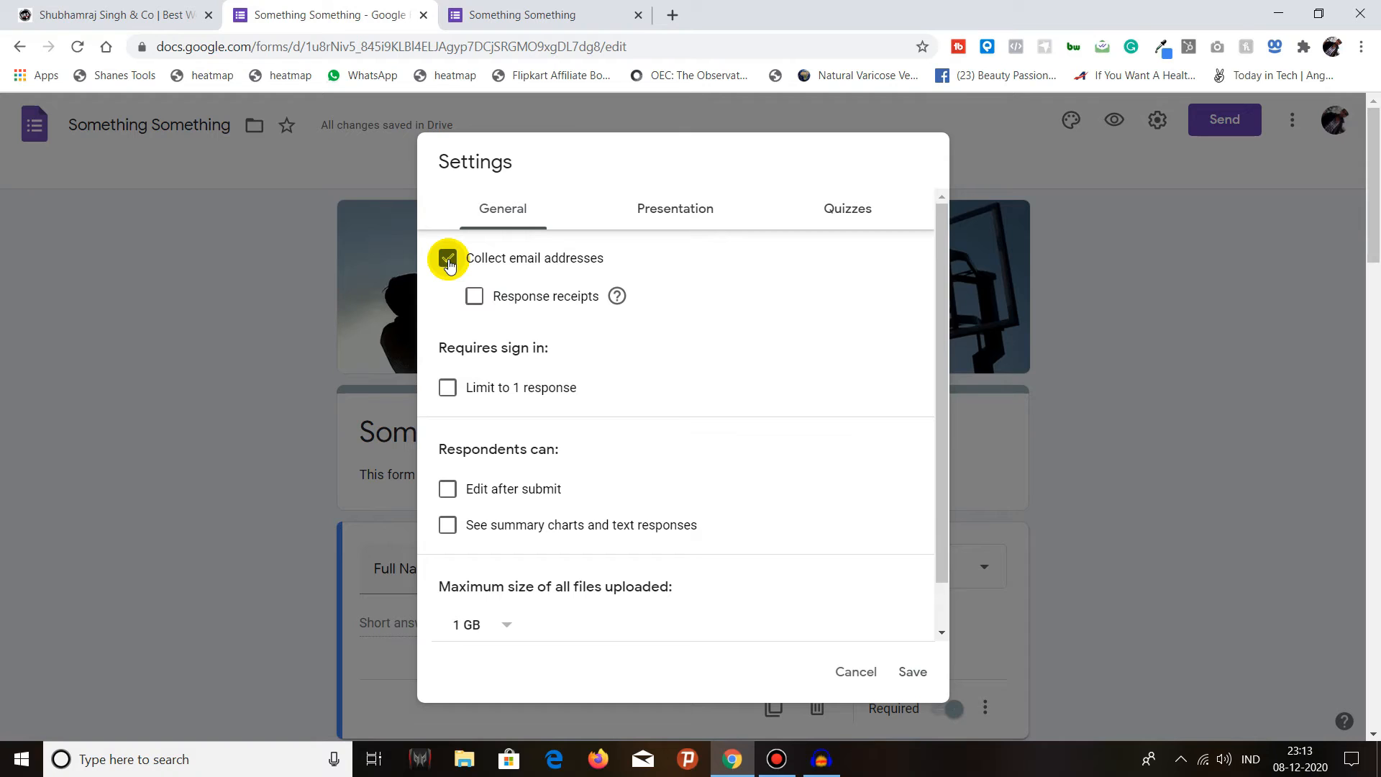
left_click(448, 259)
scroll(546, 349, "down", 1)
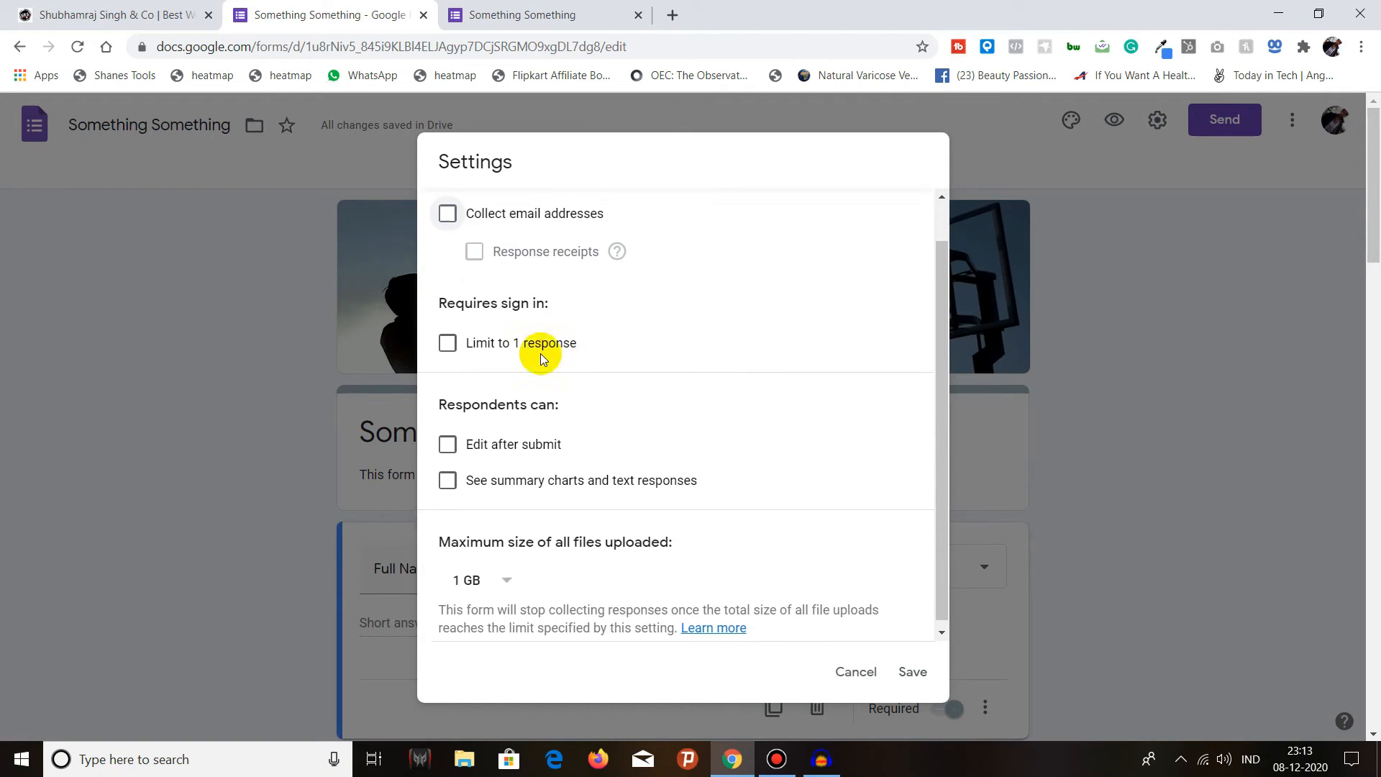
scroll(541, 352, "up", 1)
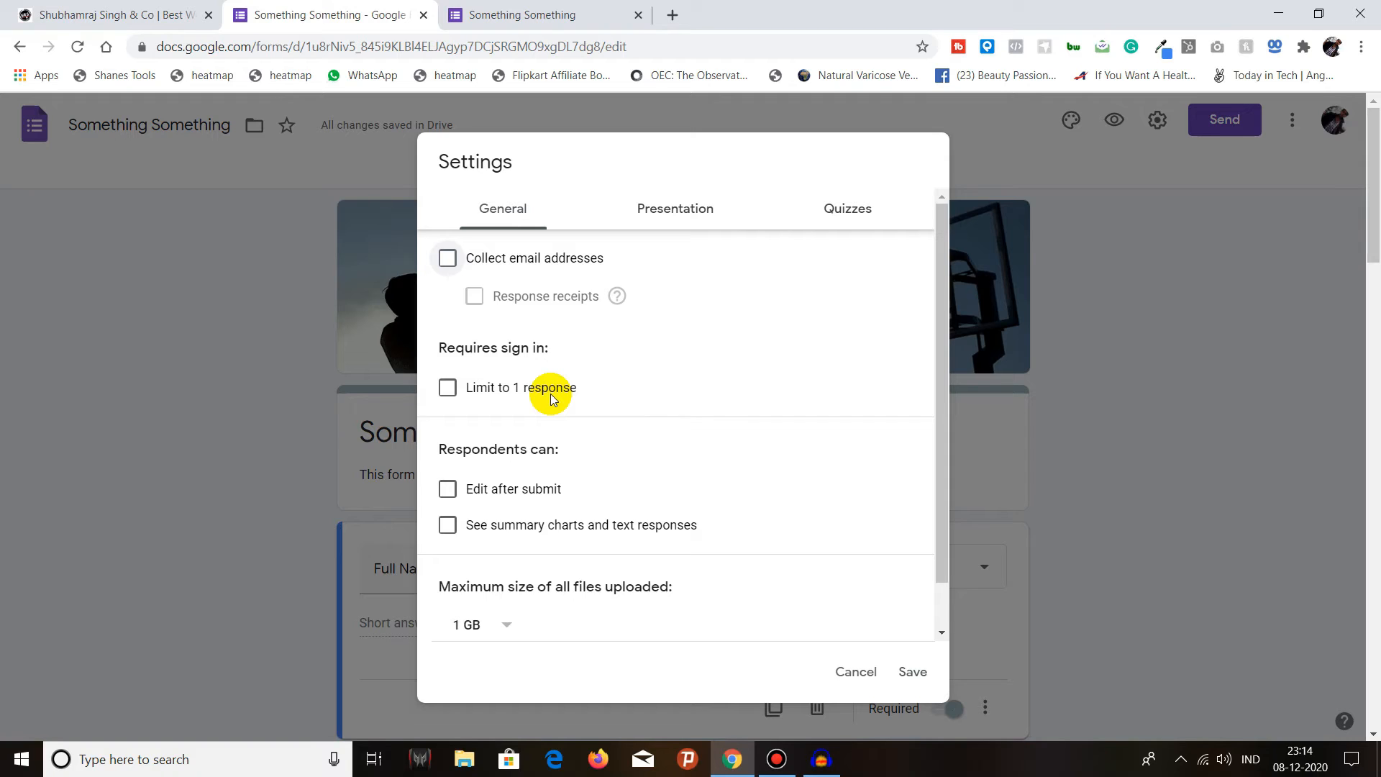
left_click(448, 392)
left_click(448, 390)
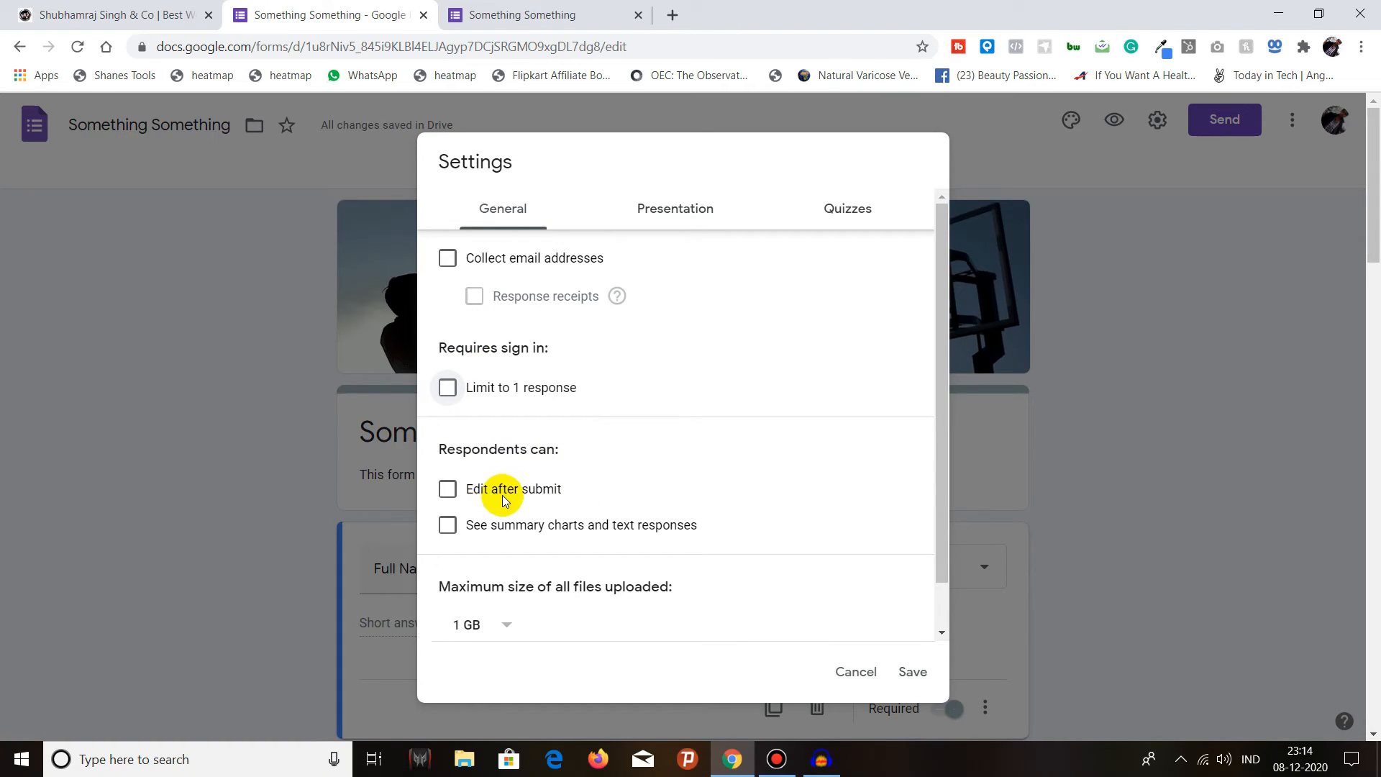
scroll(640, 537, "down", 1)
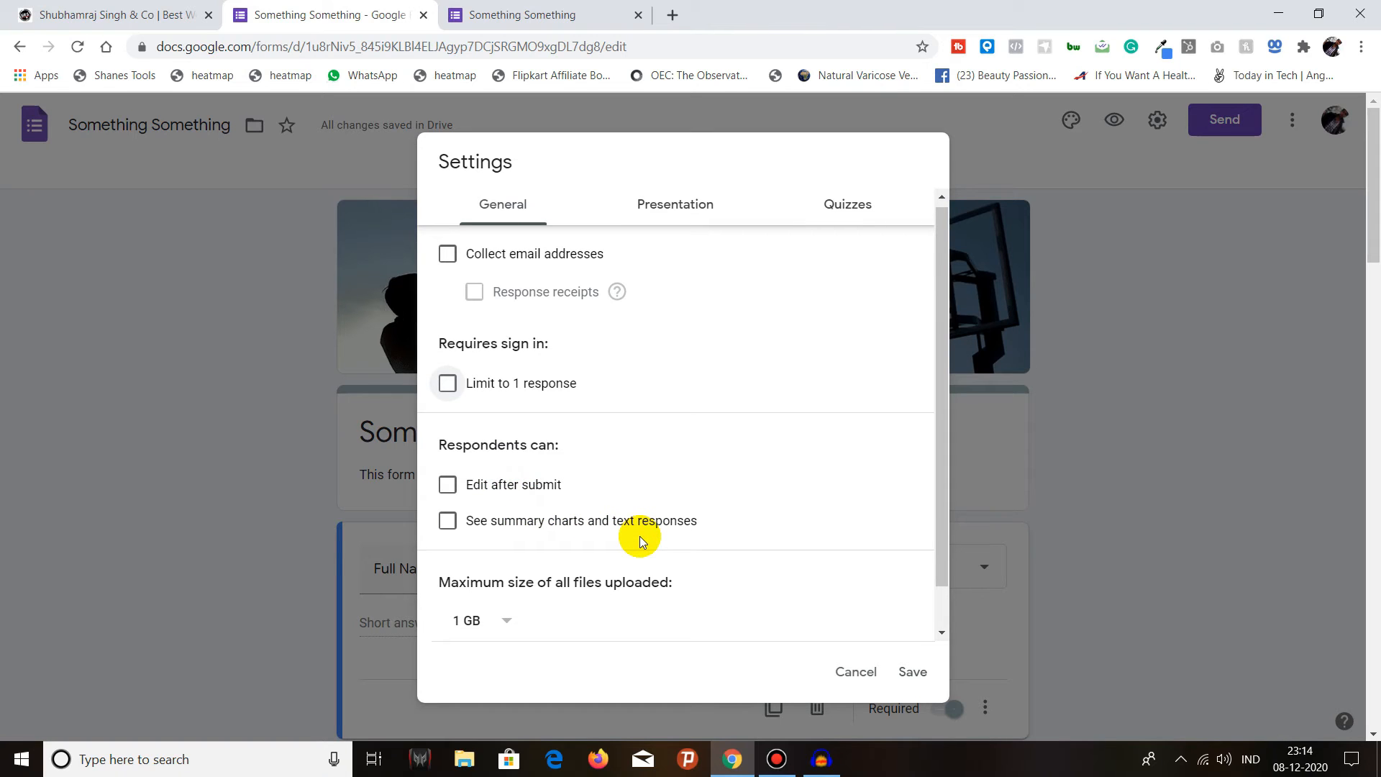
scroll(640, 537, "down", 1)
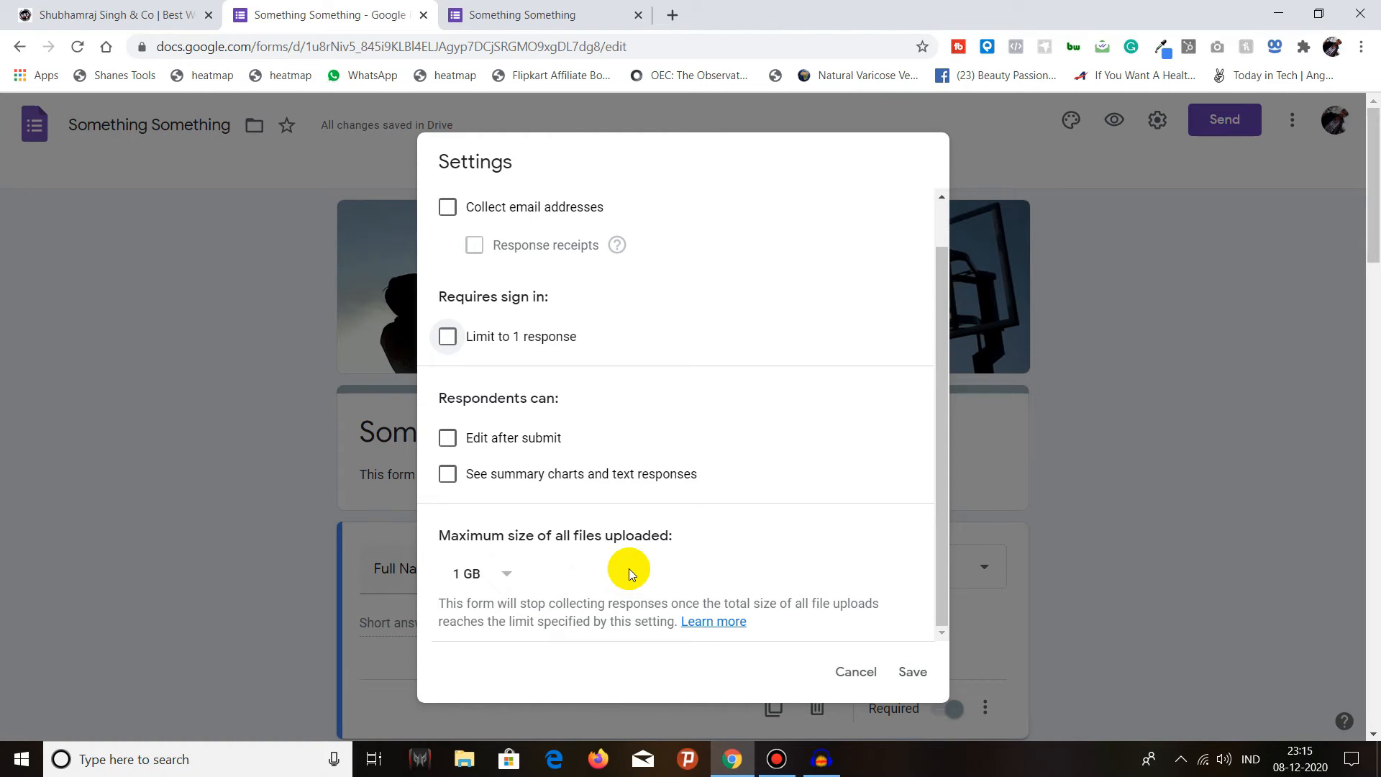
scroll(628, 569, "up", 2)
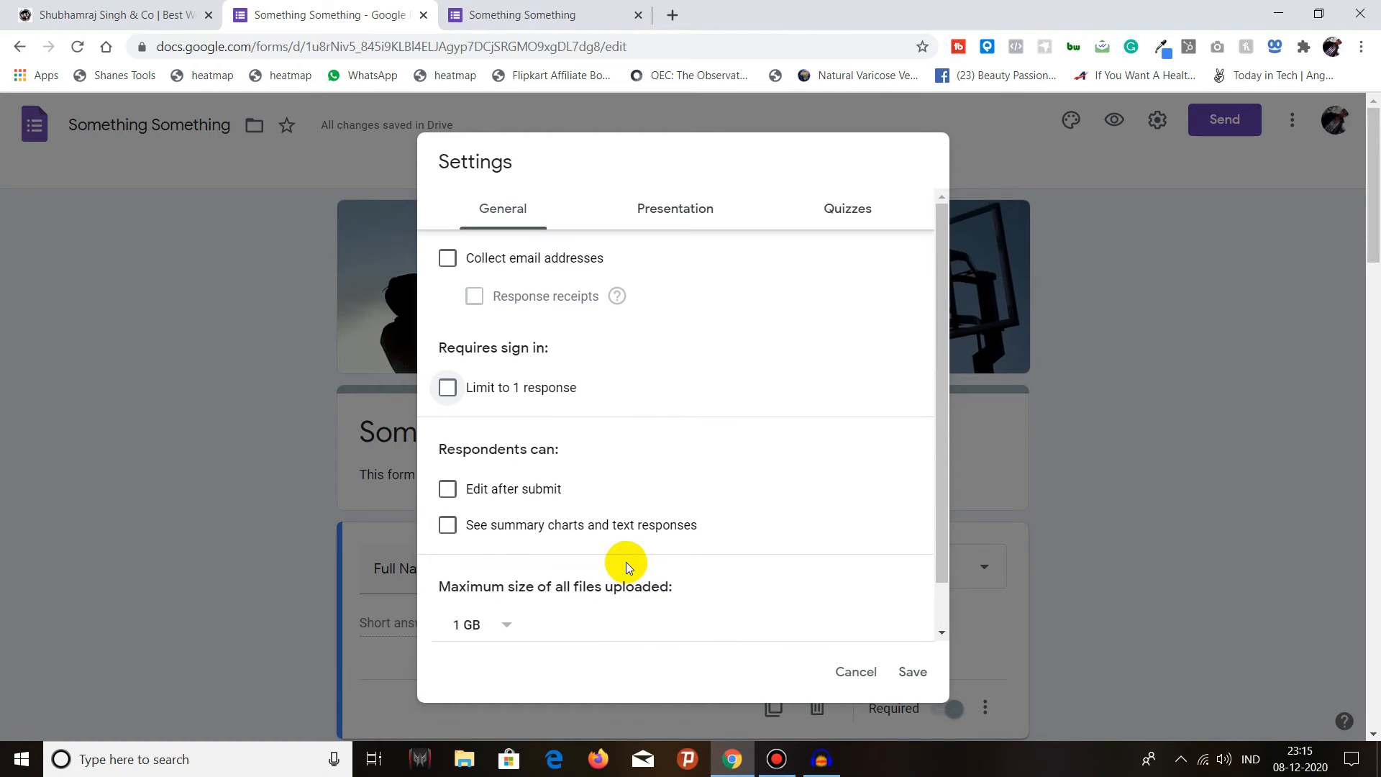
scroll(572, 533, "down", 2)
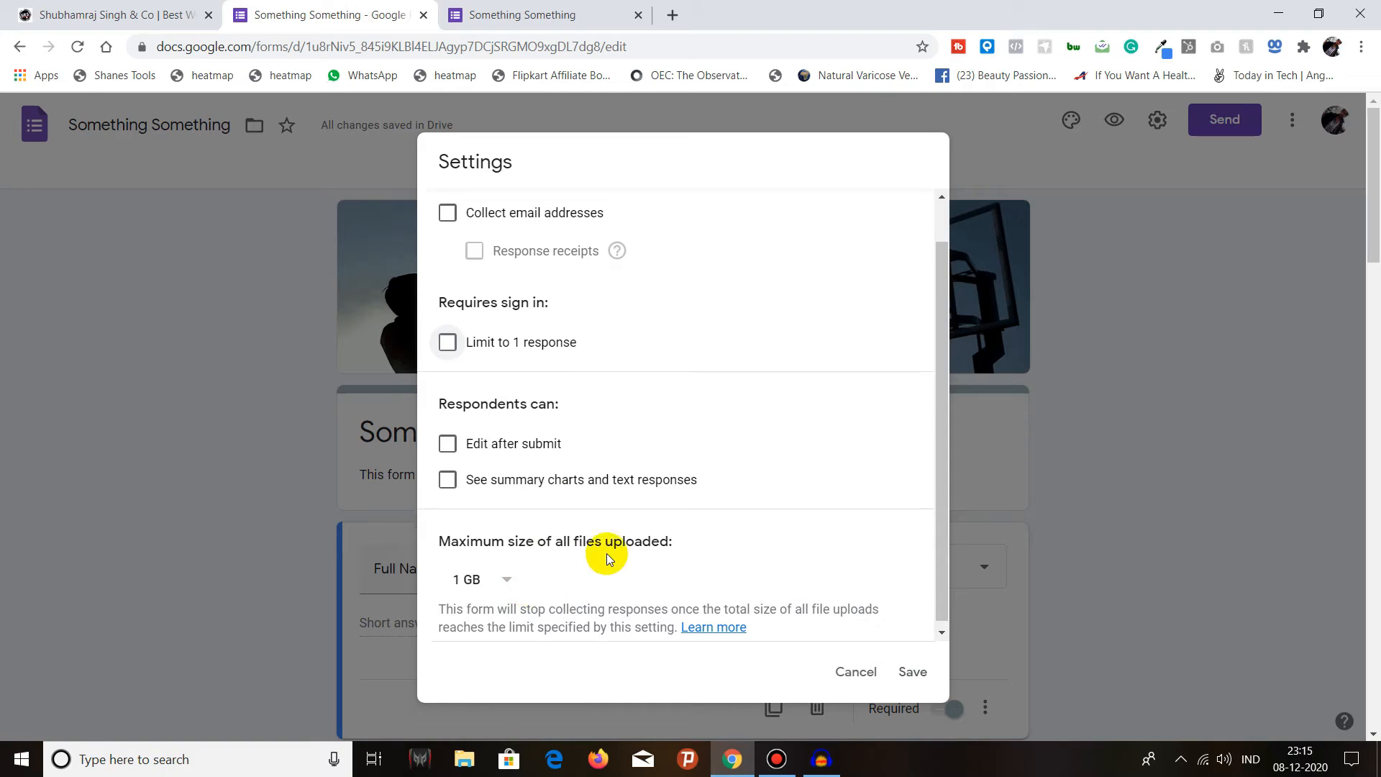
scroll(607, 554, "up", 1)
In the Presentation settings, enable Show progress bar and disable Show link to submit another response.
left_click(683, 212)
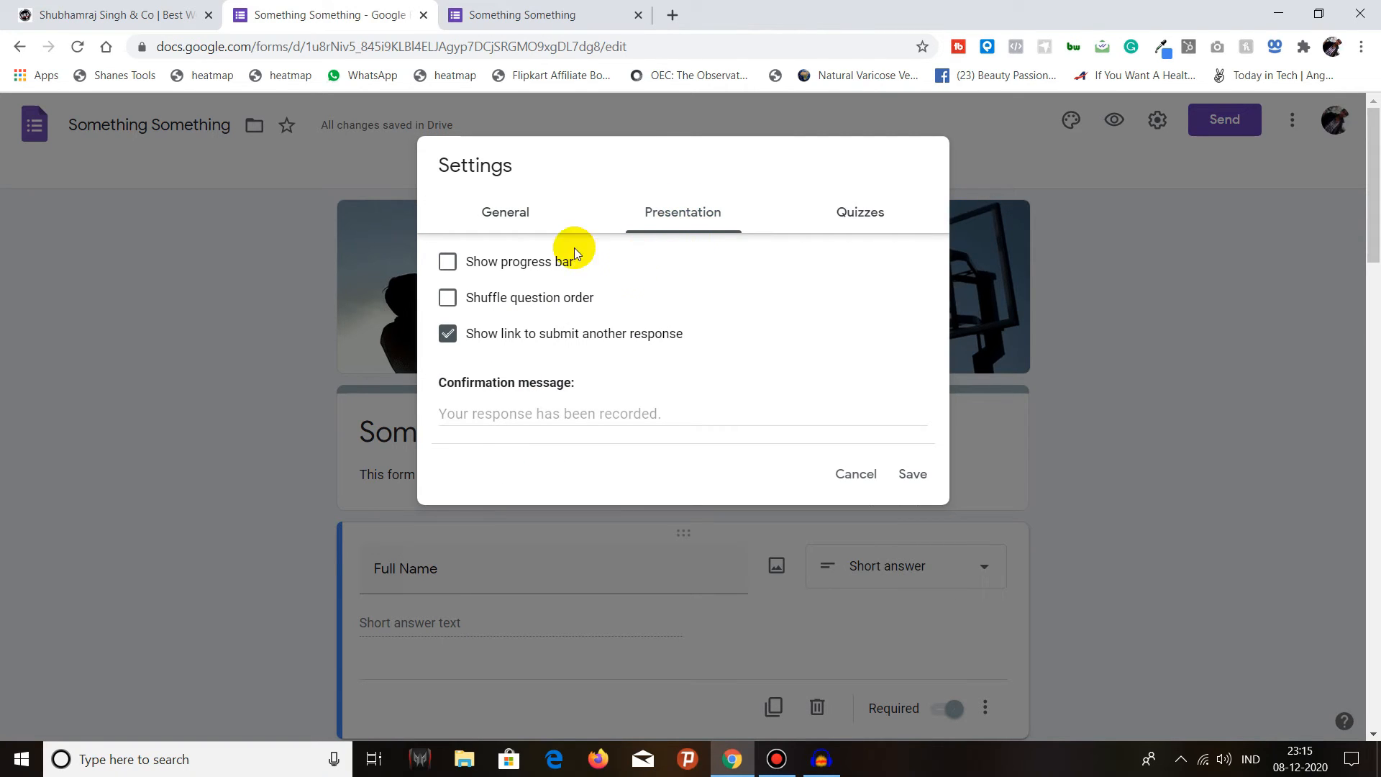
left_click(449, 271)
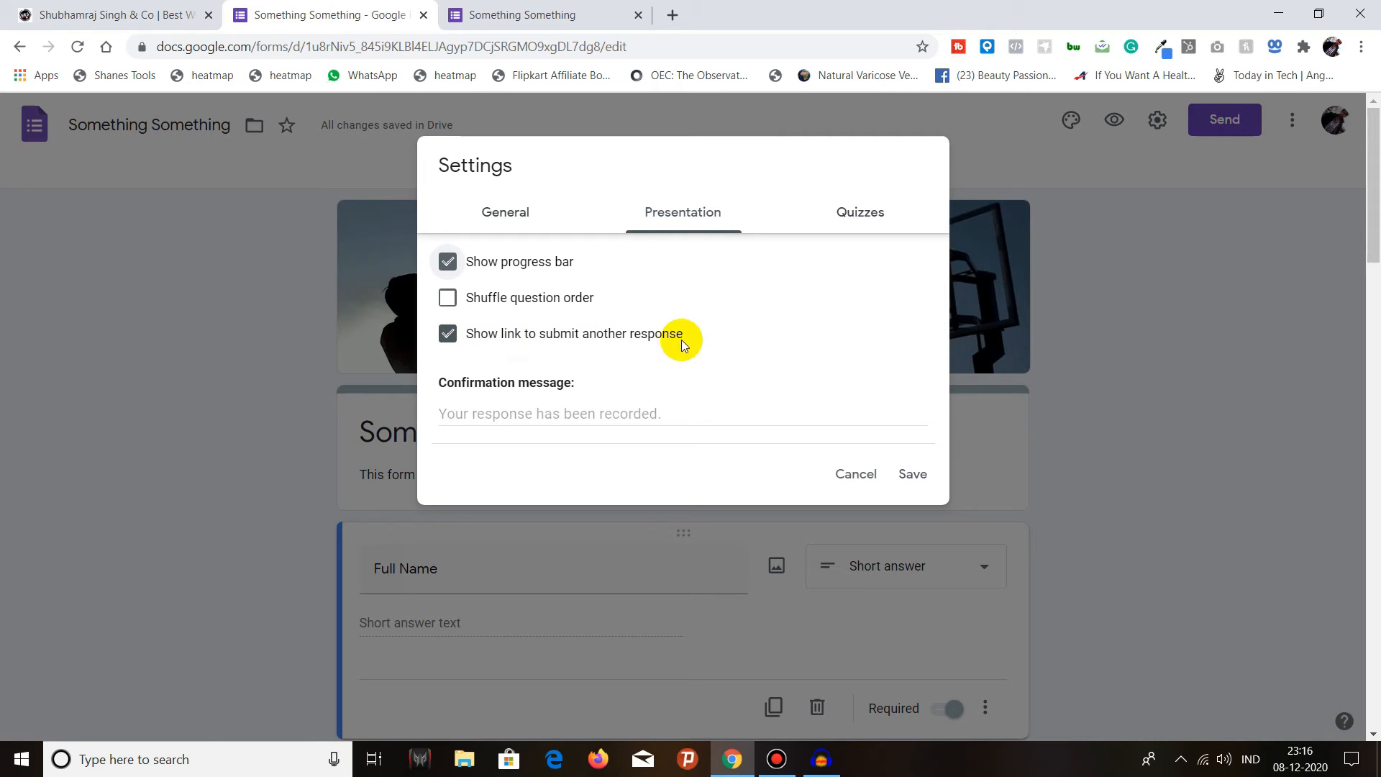
left_click(449, 335)
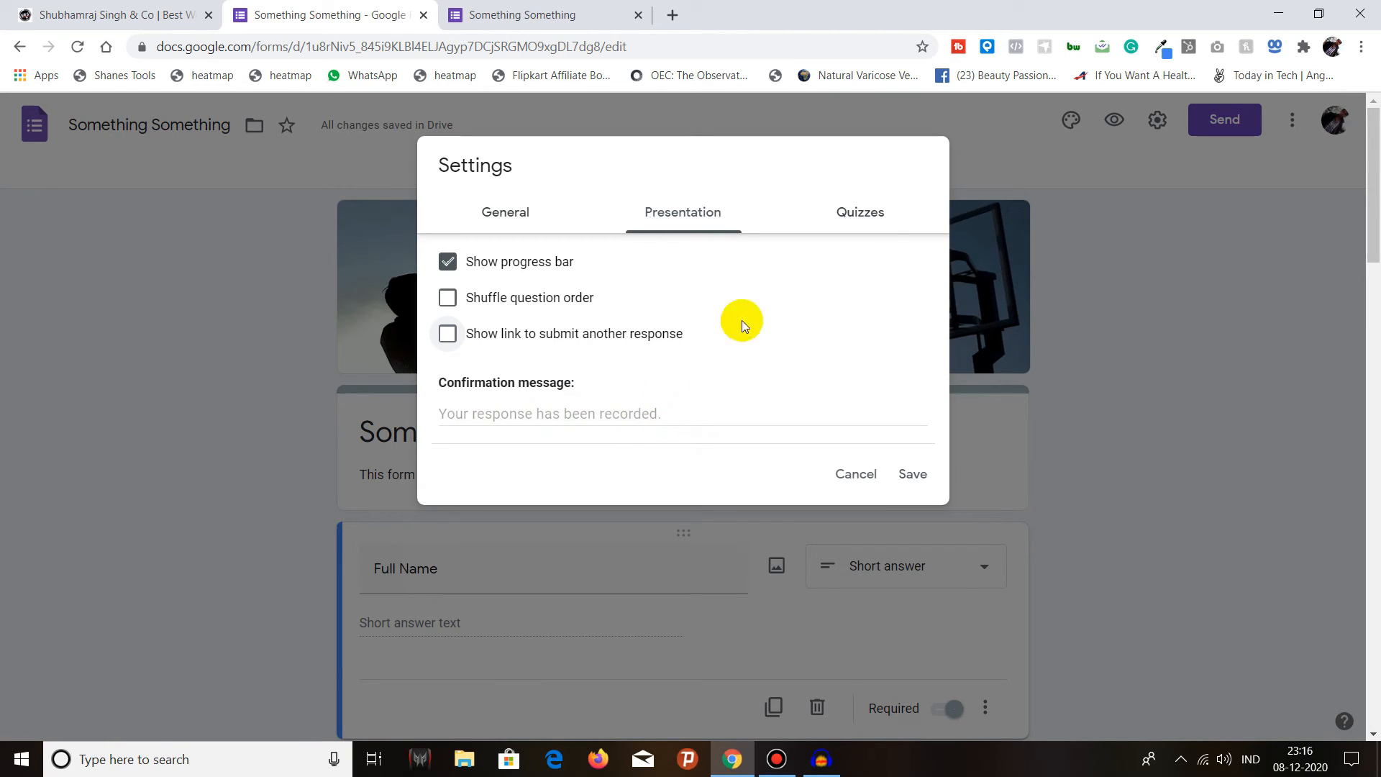
Switch Make this a quiz on to view the quiz options, switch it off again and save the form settings.
left_click(851, 223)
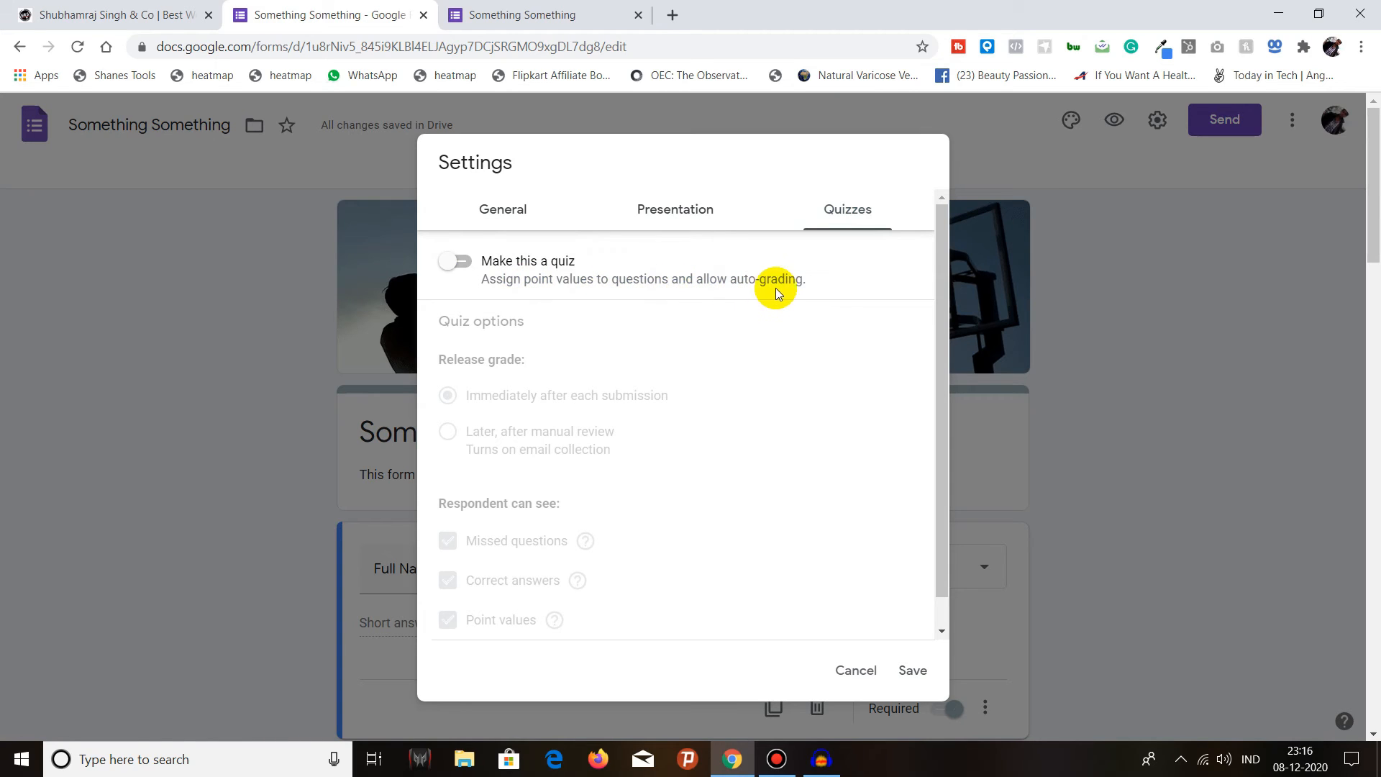
left_click(464, 263)
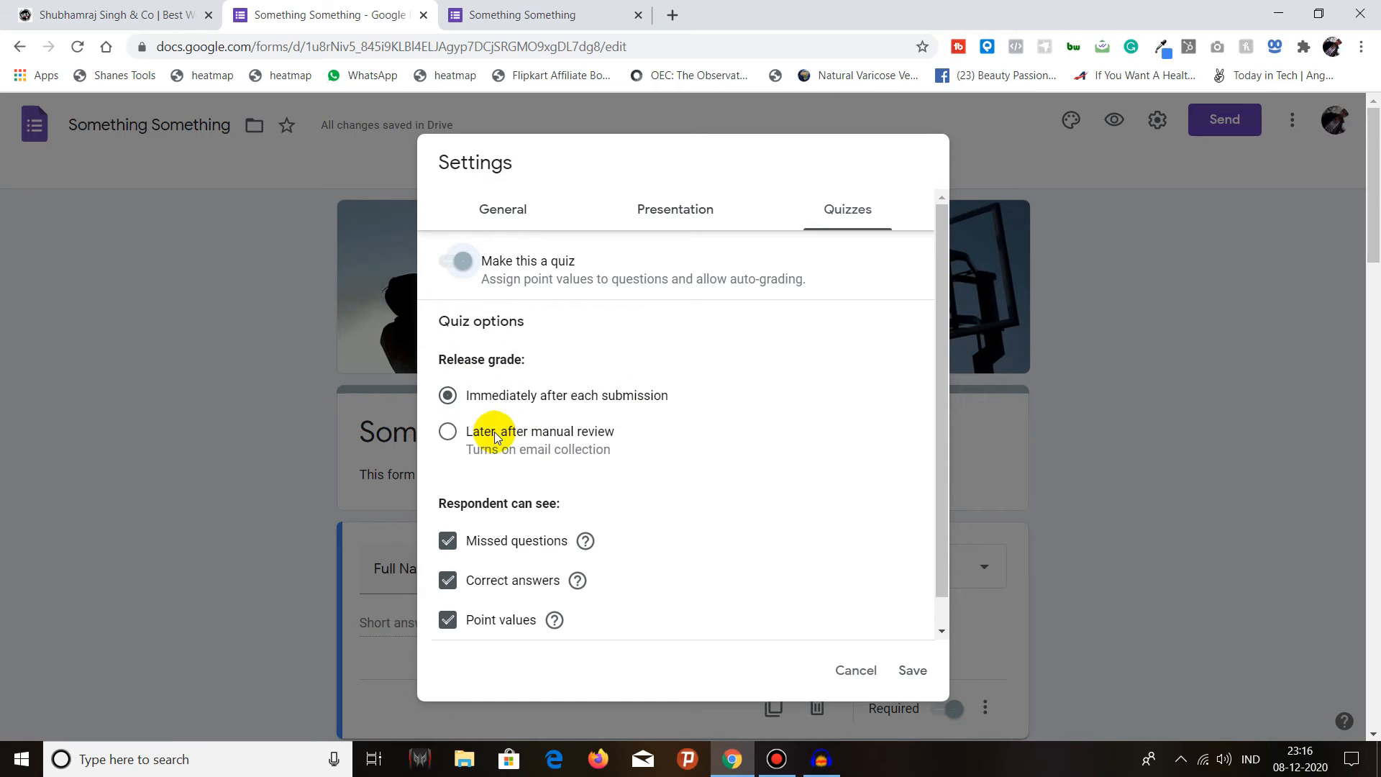
scroll(599, 439, "down", 1)
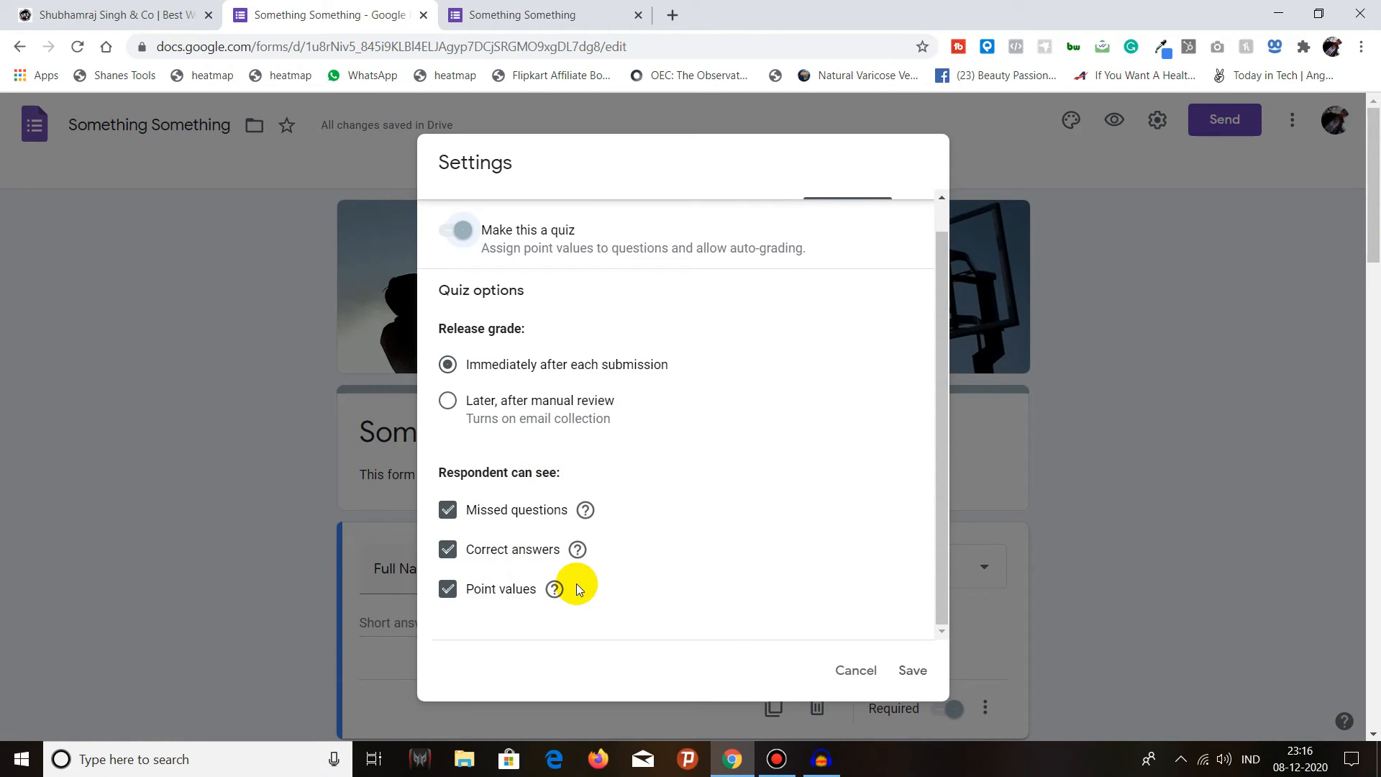
scroll(479, 382, "up", 1)
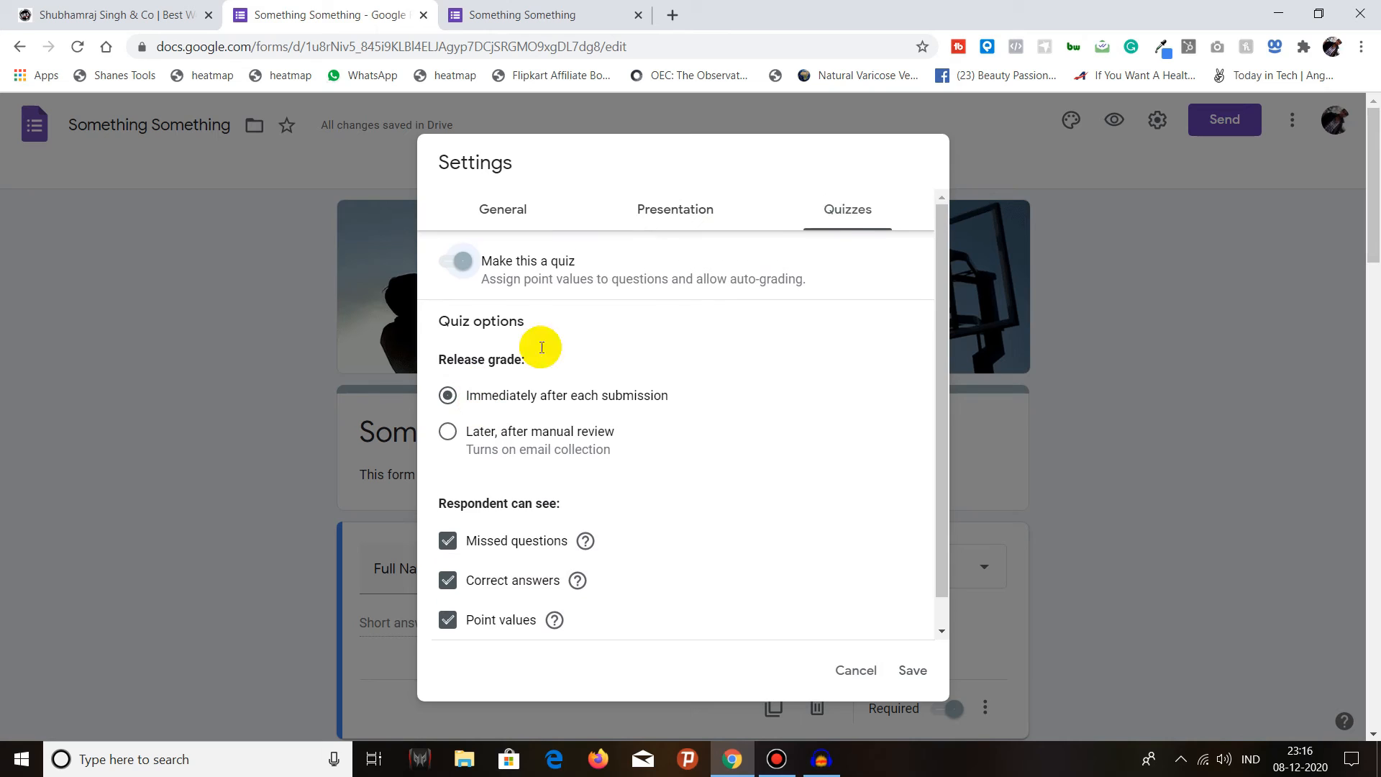
left_click(459, 263)
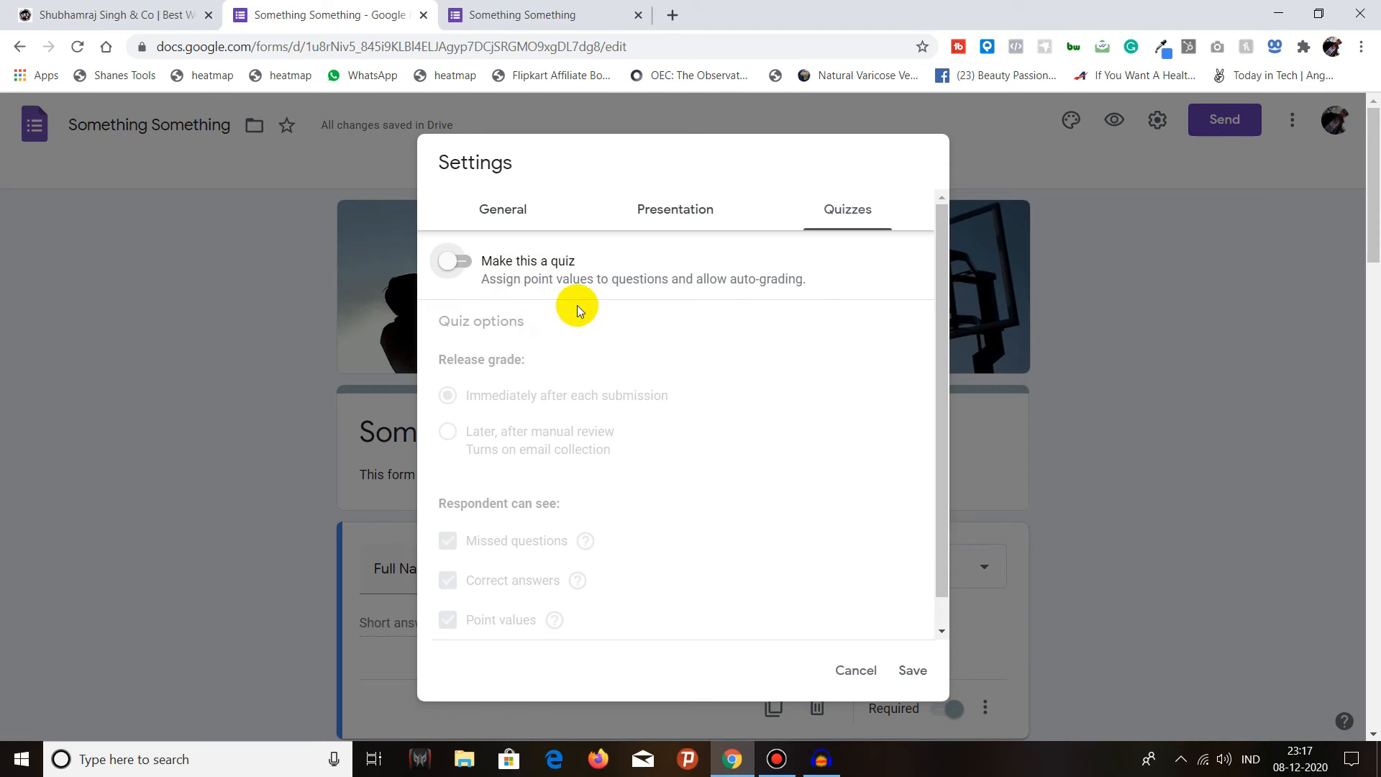
left_click(912, 667)
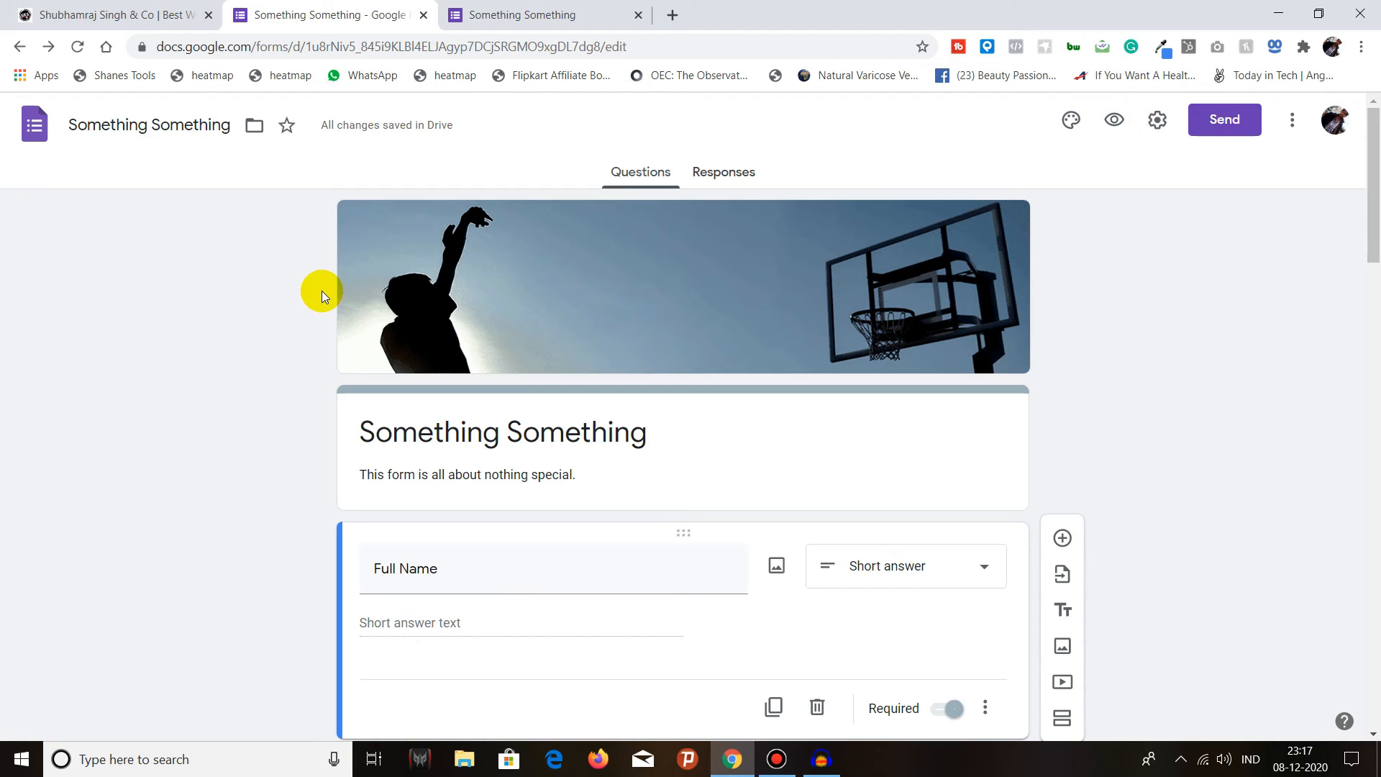
scroll(321, 291, "down", 20)
scroll(343, 300, "up", 20)
scroll(271, 335, "down", 1)
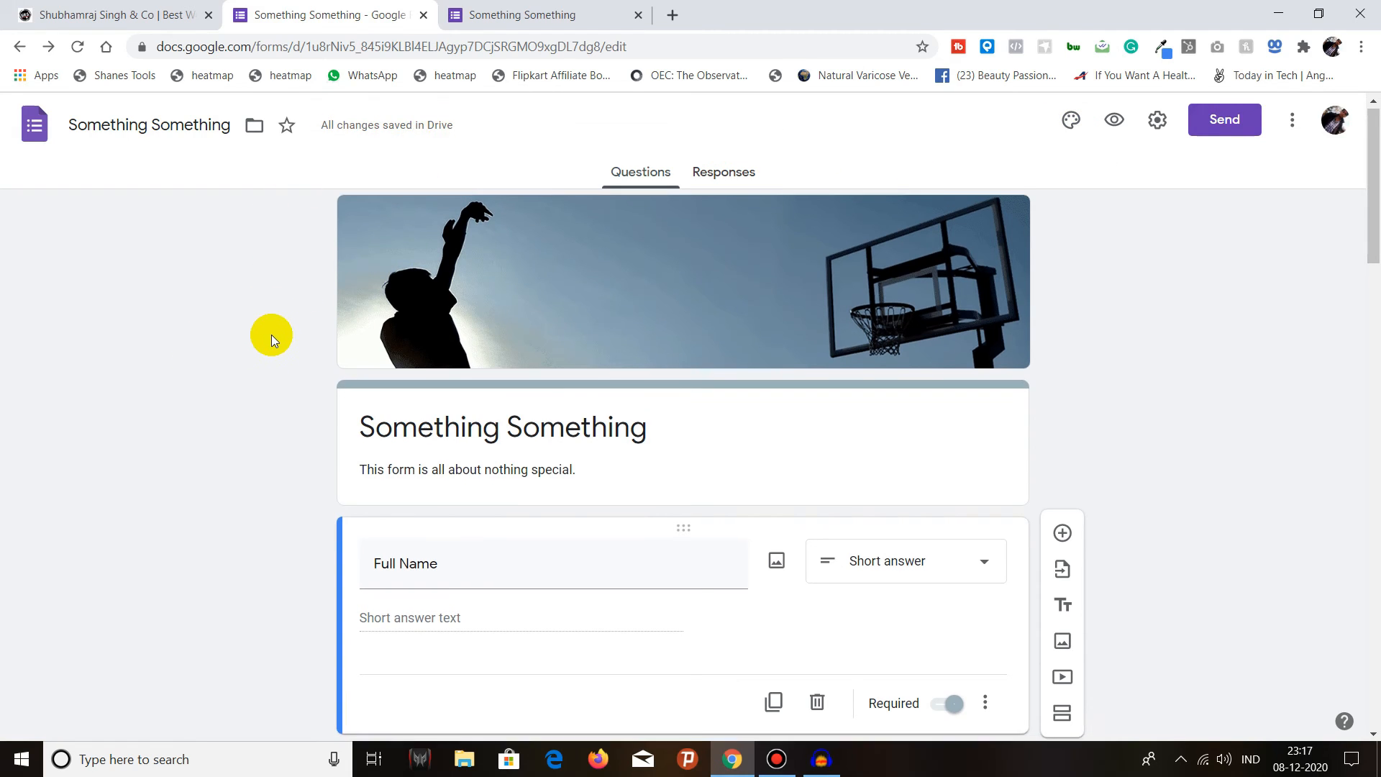
scroll(271, 334, "down", 2)
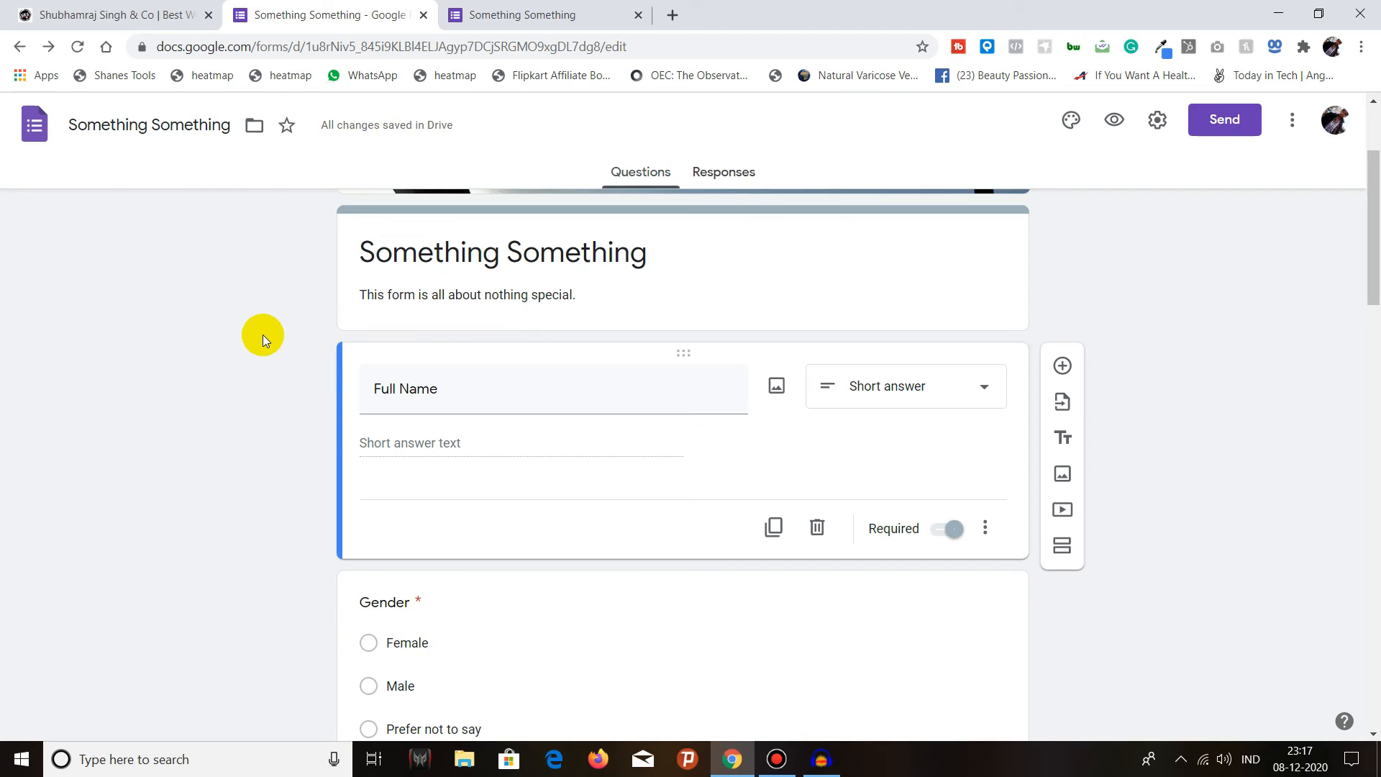
scroll(262, 335, "down", 10)
In the form preview, choose Male for Gender and answer Tell Me About Yourself In Brief with "nfdffbdbbffb".
left_click(522, 14)
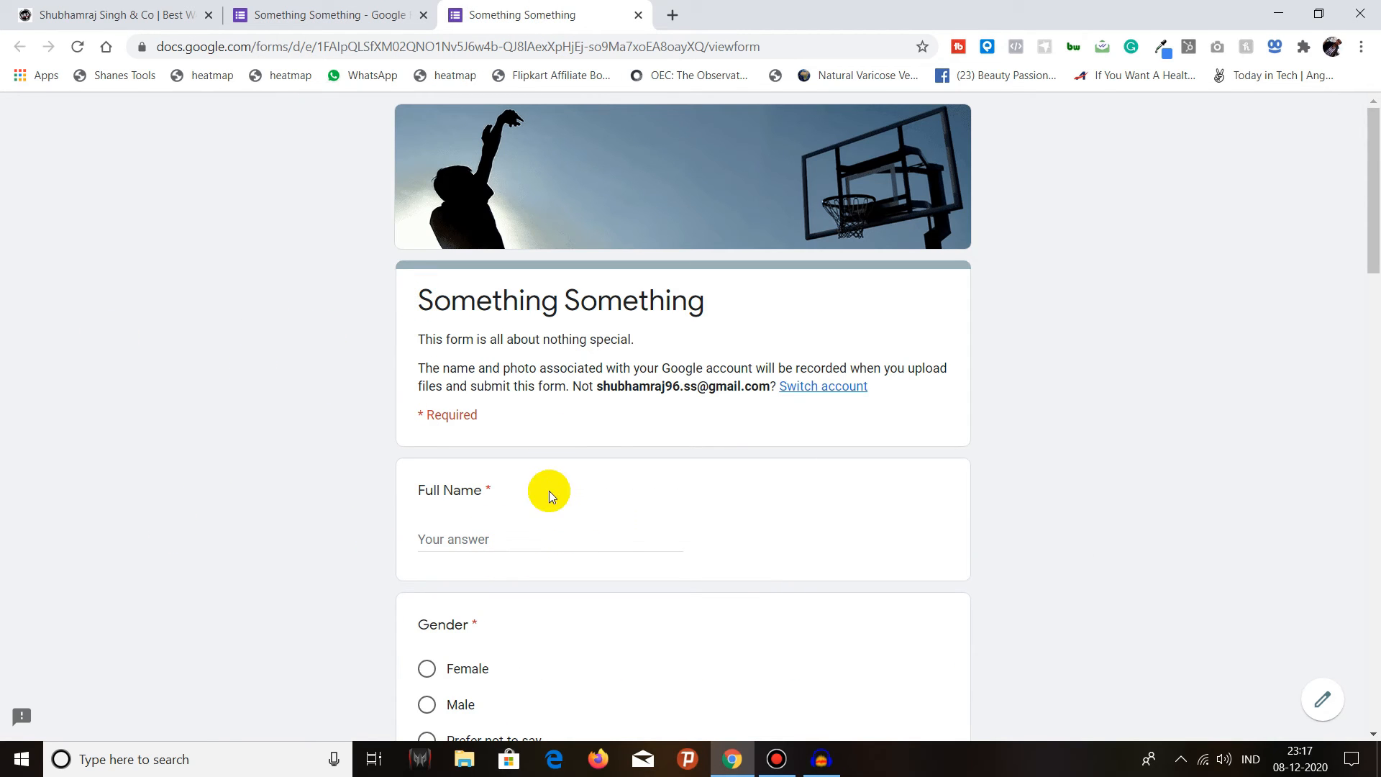
scroll(883, 403, "down", 5)
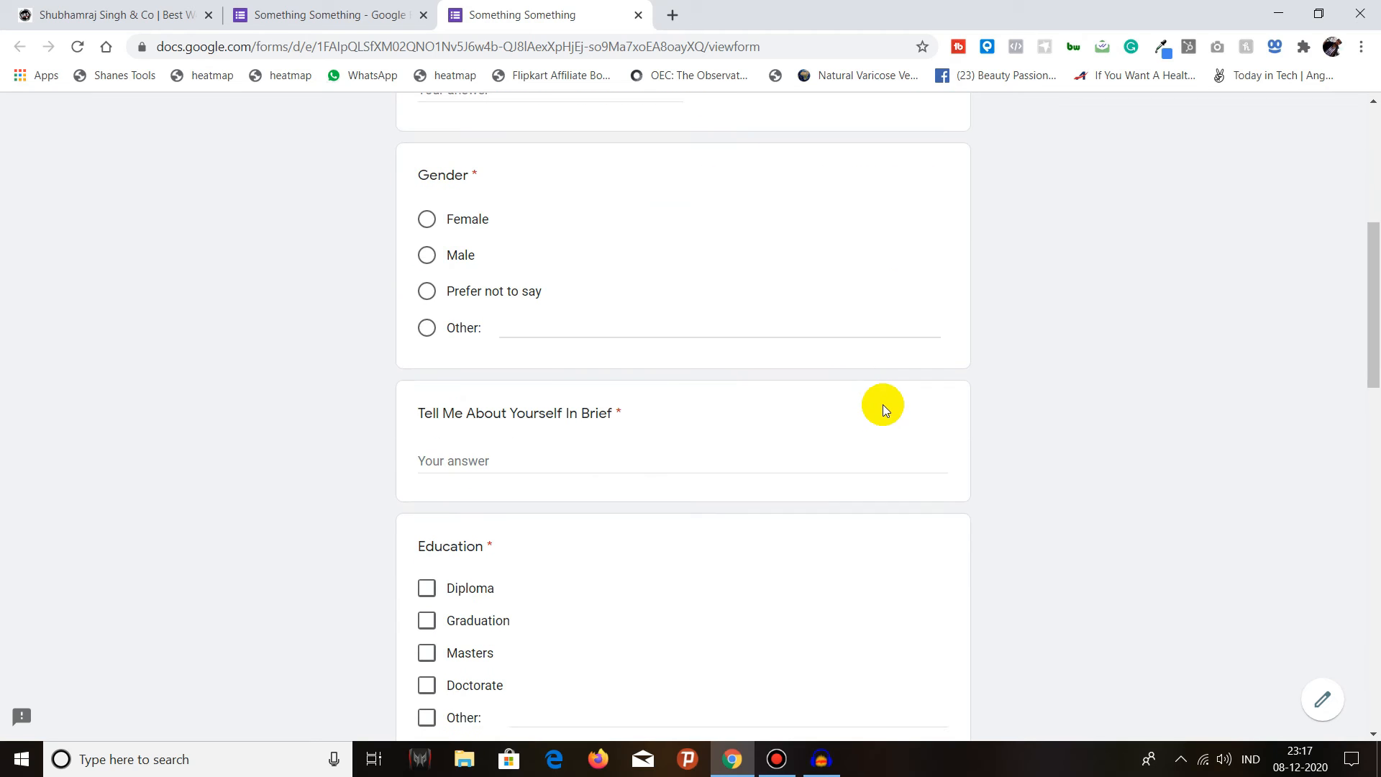
scroll(647, 395, "up", 1)
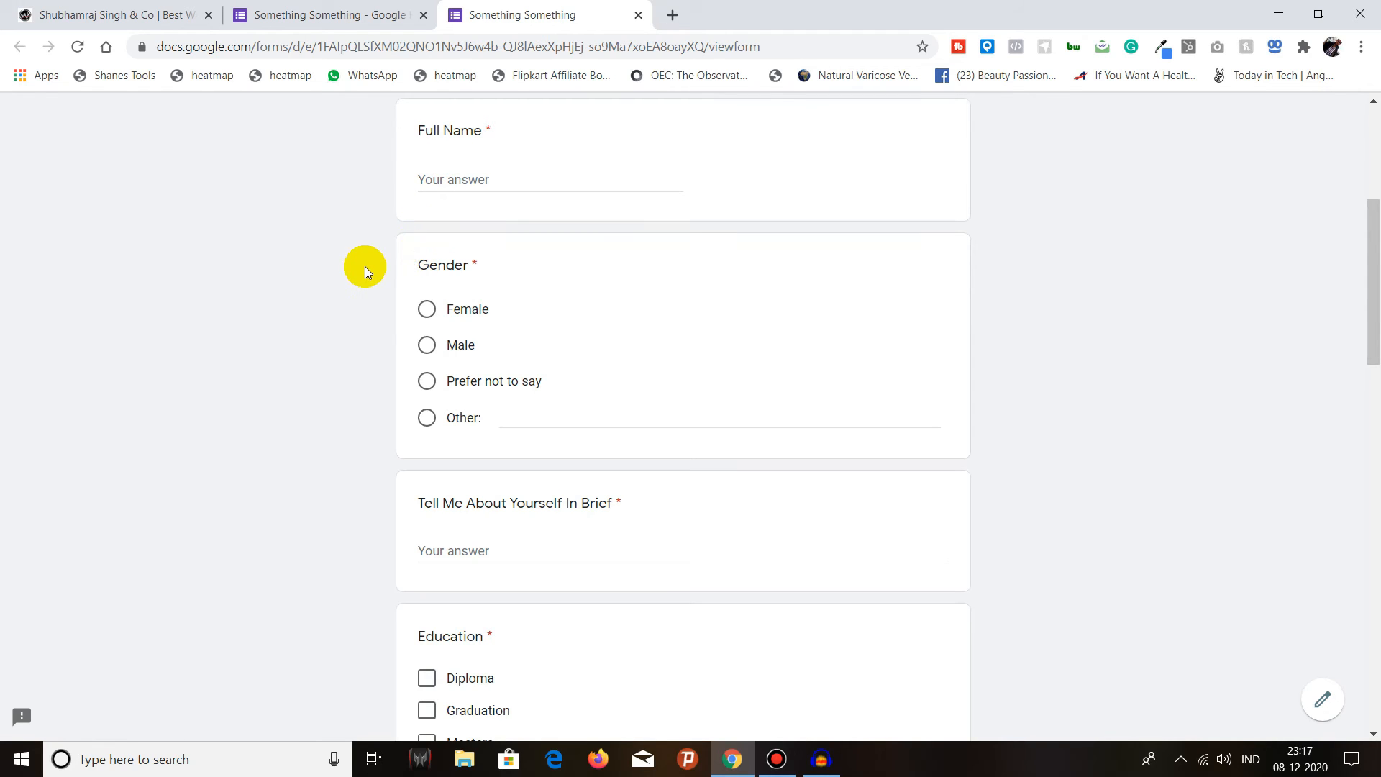
scroll(364, 268, "up", 1)
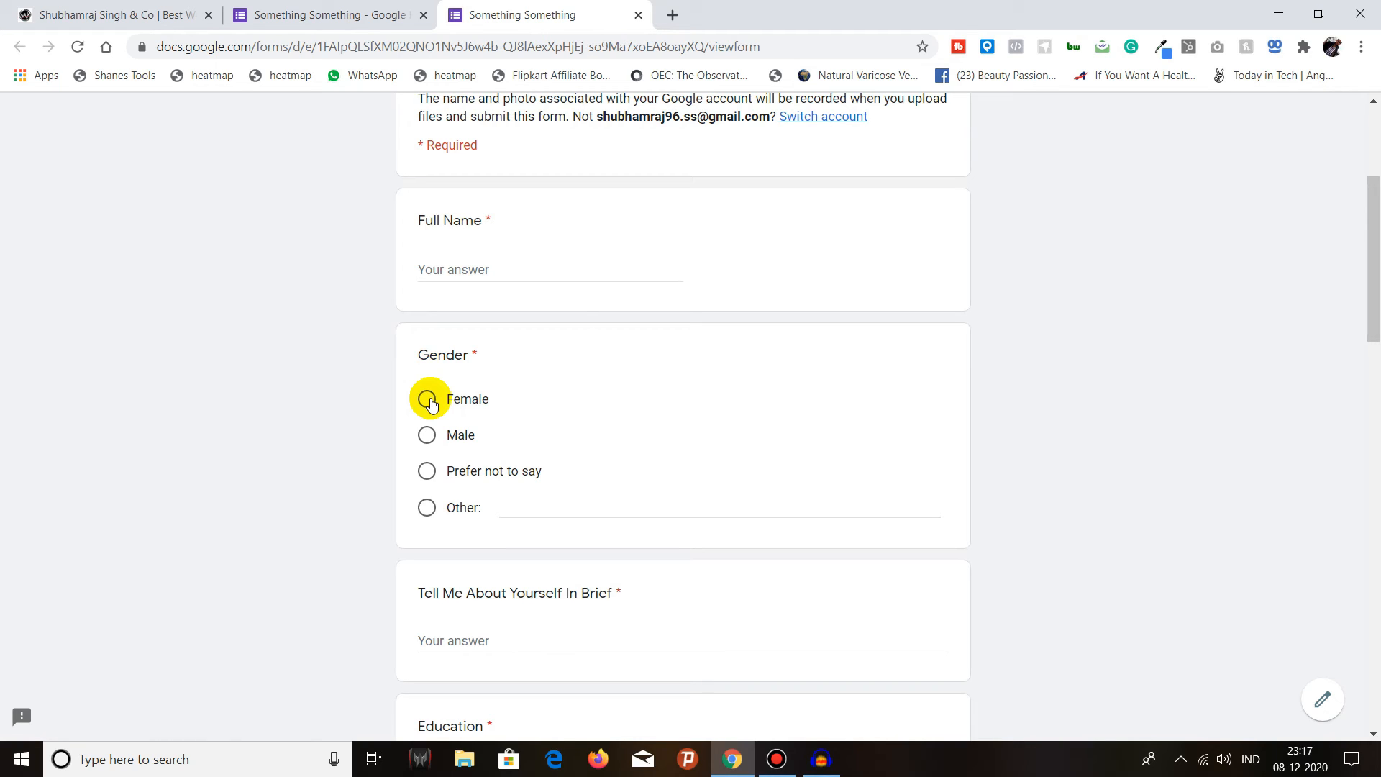
left_click(426, 437)
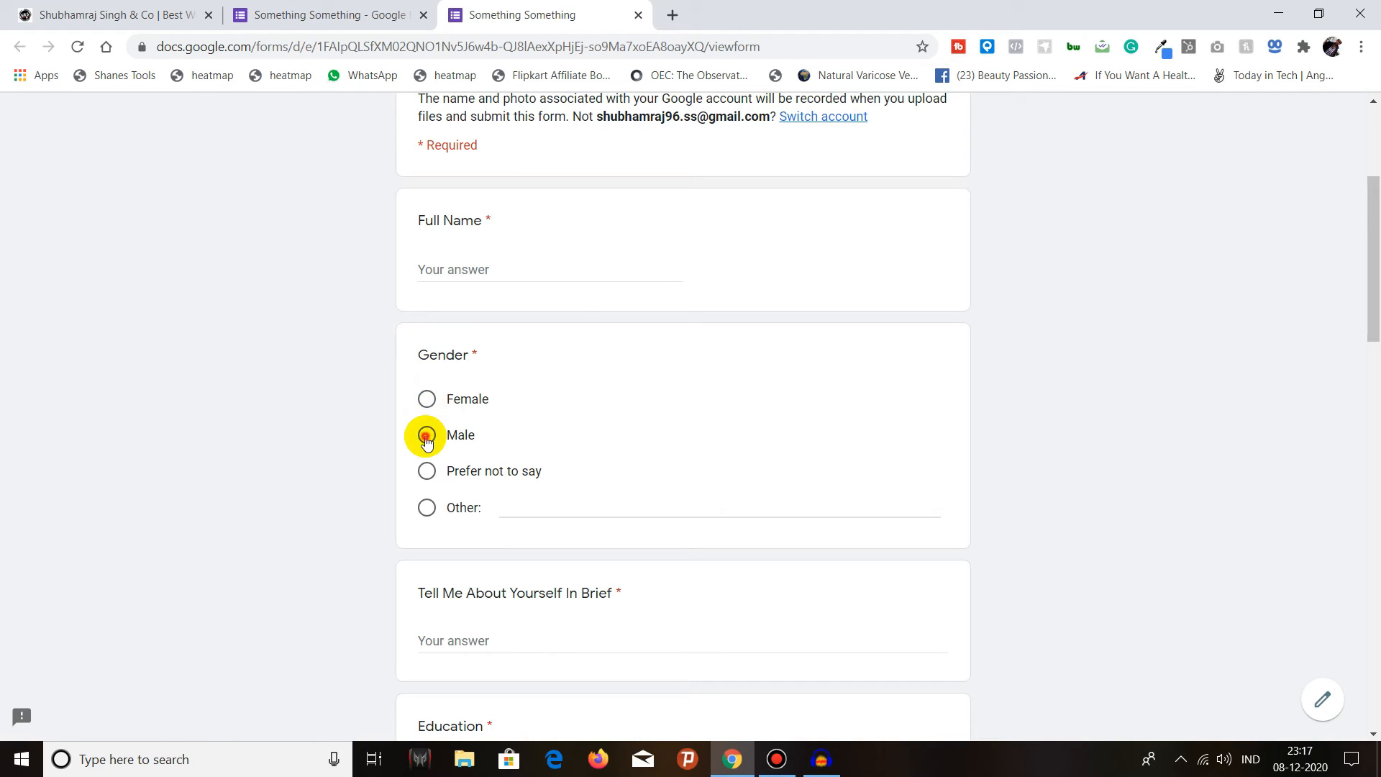
scroll(341, 447, "down", 2)
left_click(484, 460)
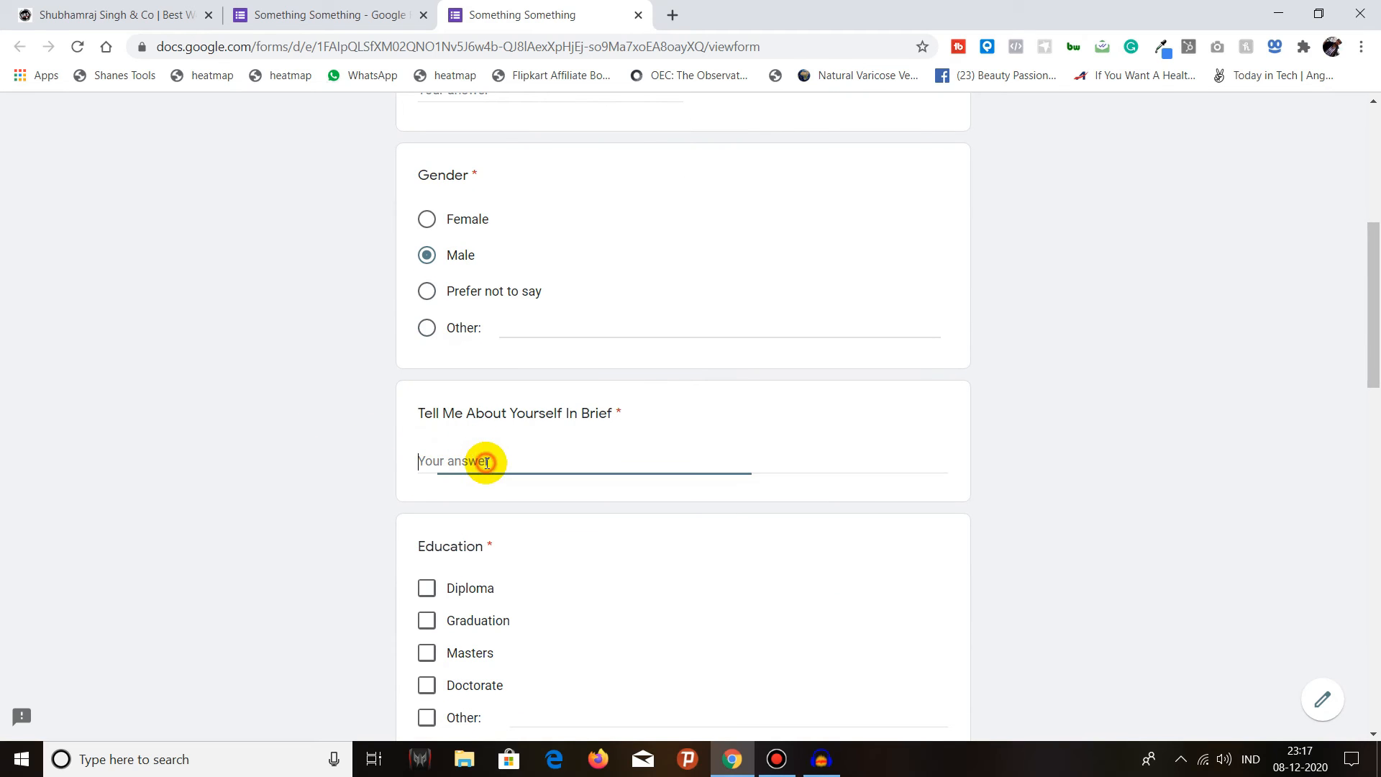
type("nfdffbdbbffb")
Select only Masters and Graduation as answers to the Education question.
scroll(350, 410, "down", 2)
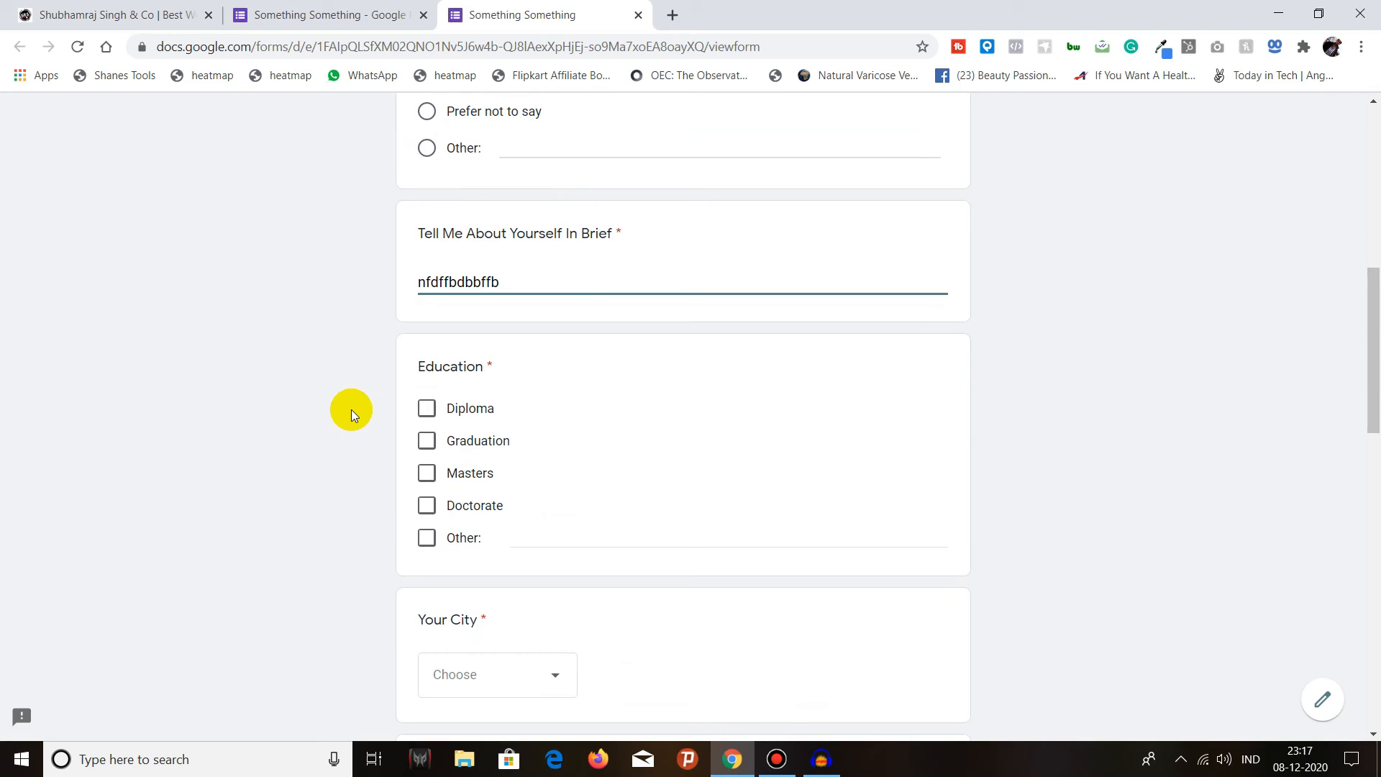
left_click(428, 473)
left_click(427, 441)
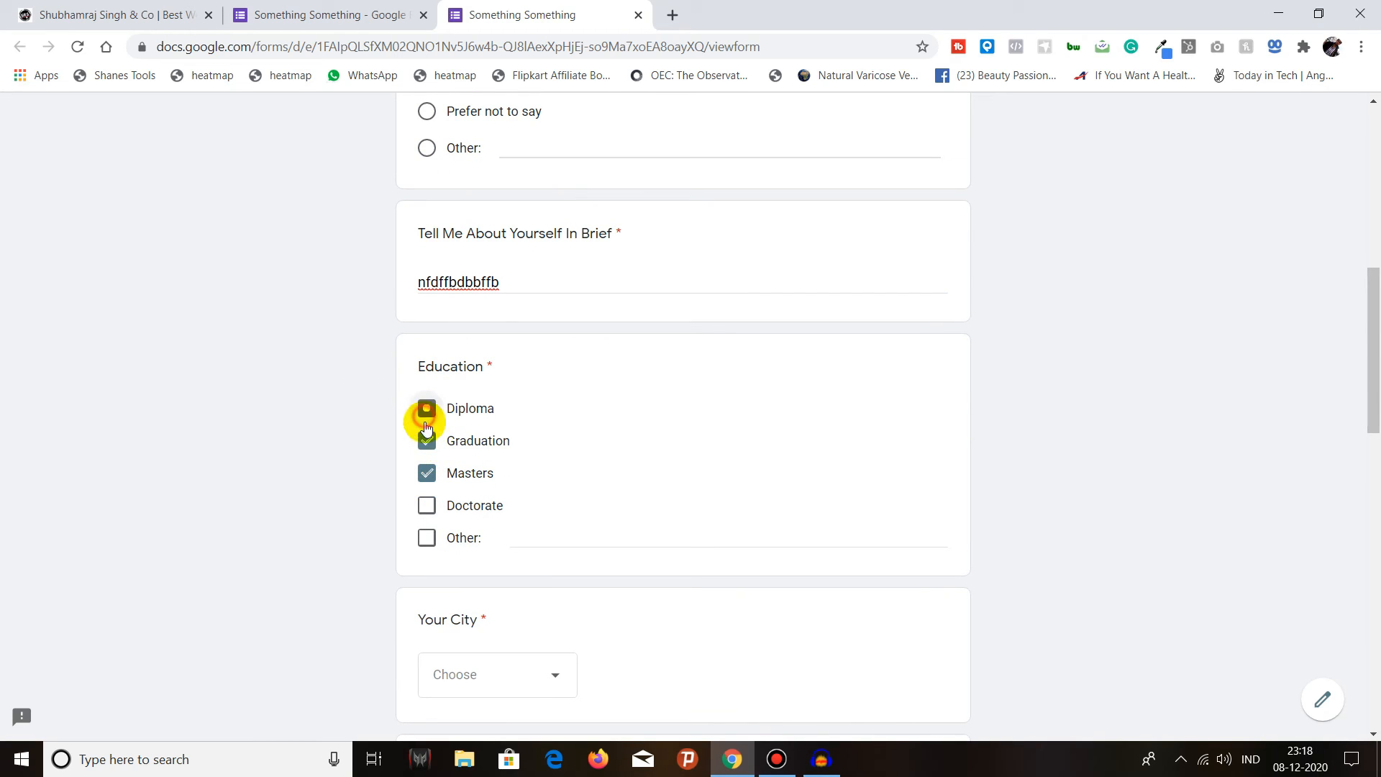
left_click(426, 408)
left_click(435, 417)
Choose Mumbai as the answer to the Your City question.
scroll(380, 432, "down", 3)
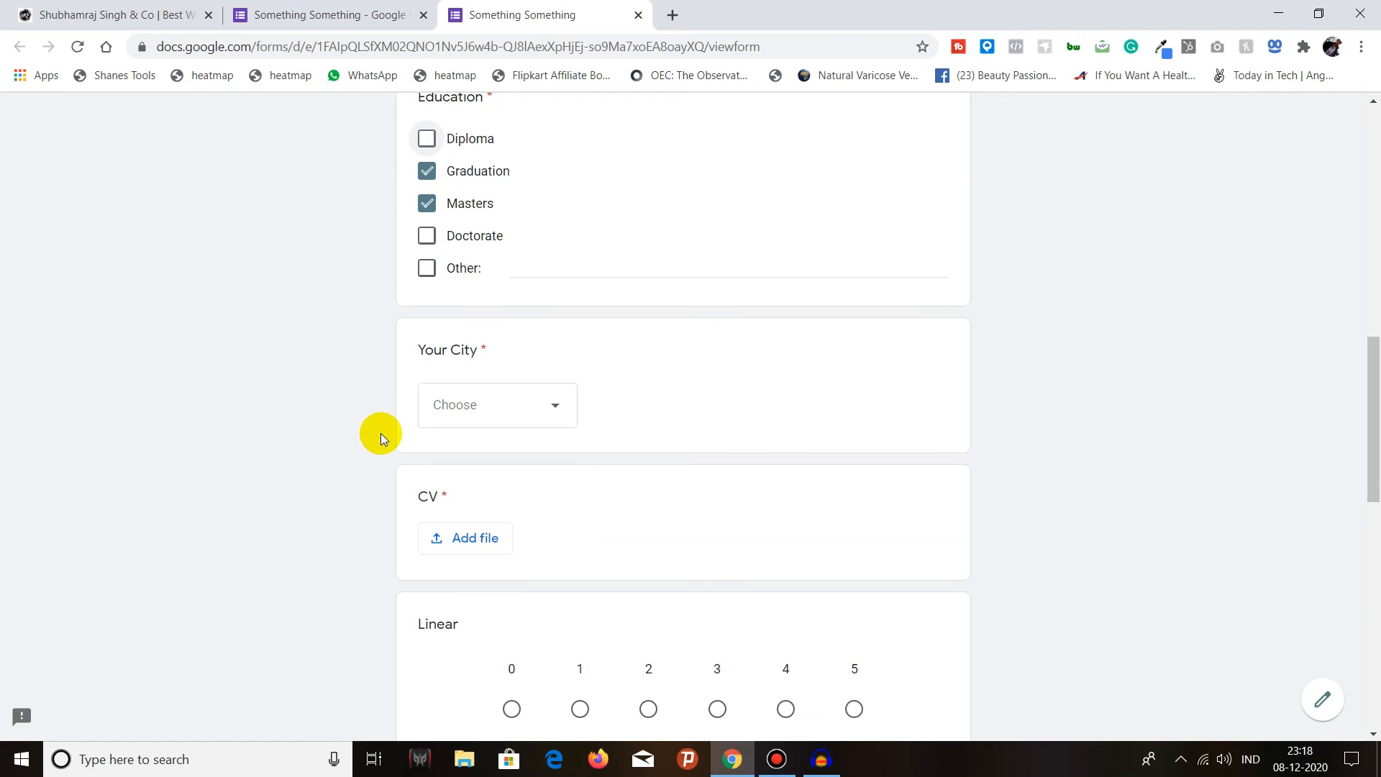
left_click(539, 401)
left_click(483, 464)
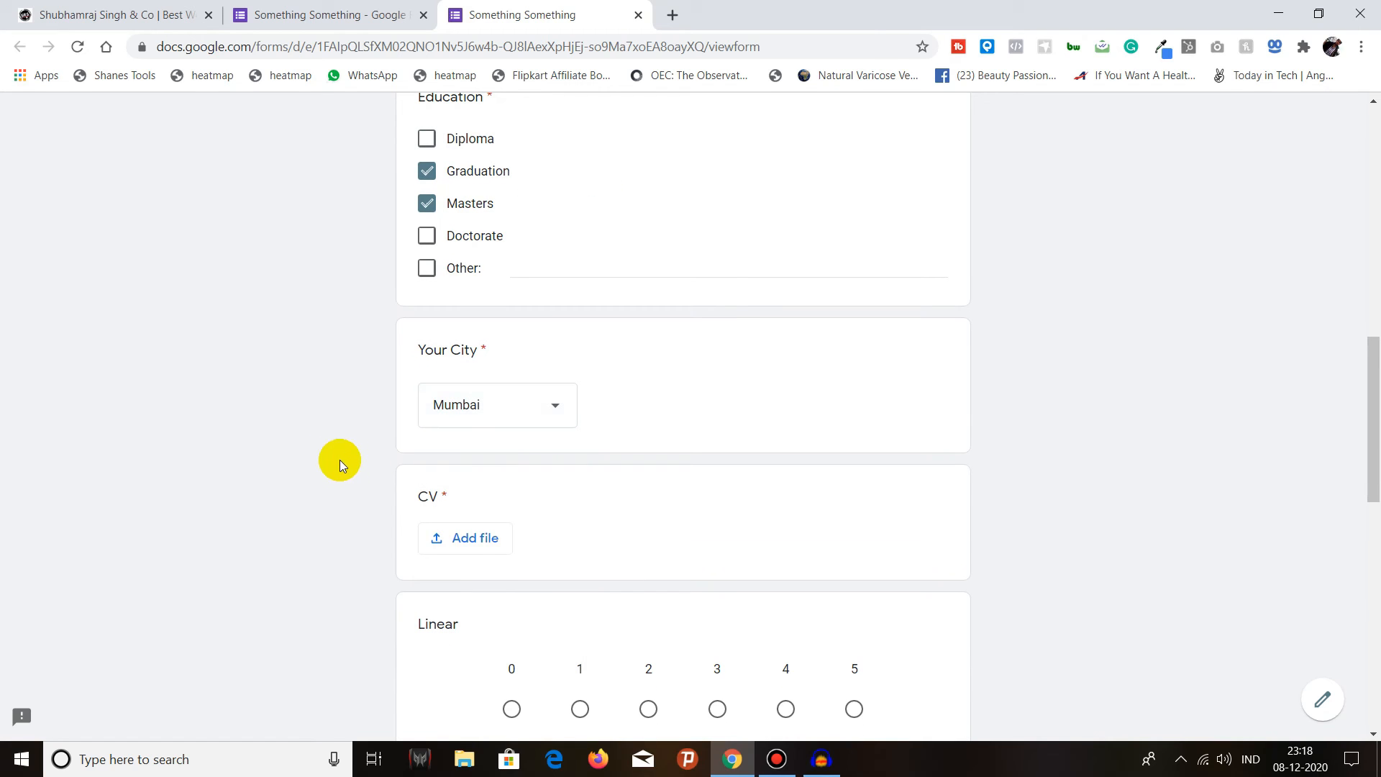
Attach the file Filed (1).mp4 from My Drive as the answer to the CV question.
left_click(481, 534)
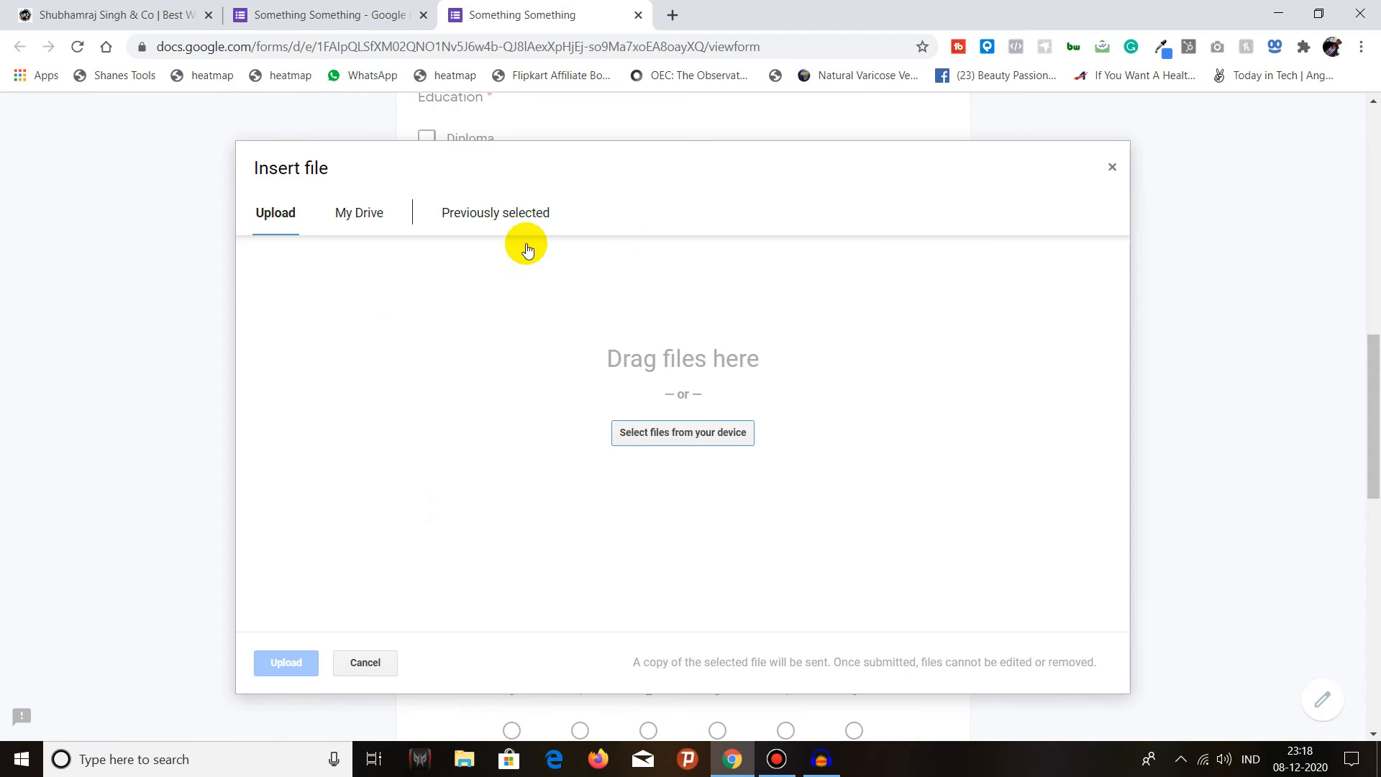
left_click(336, 213)
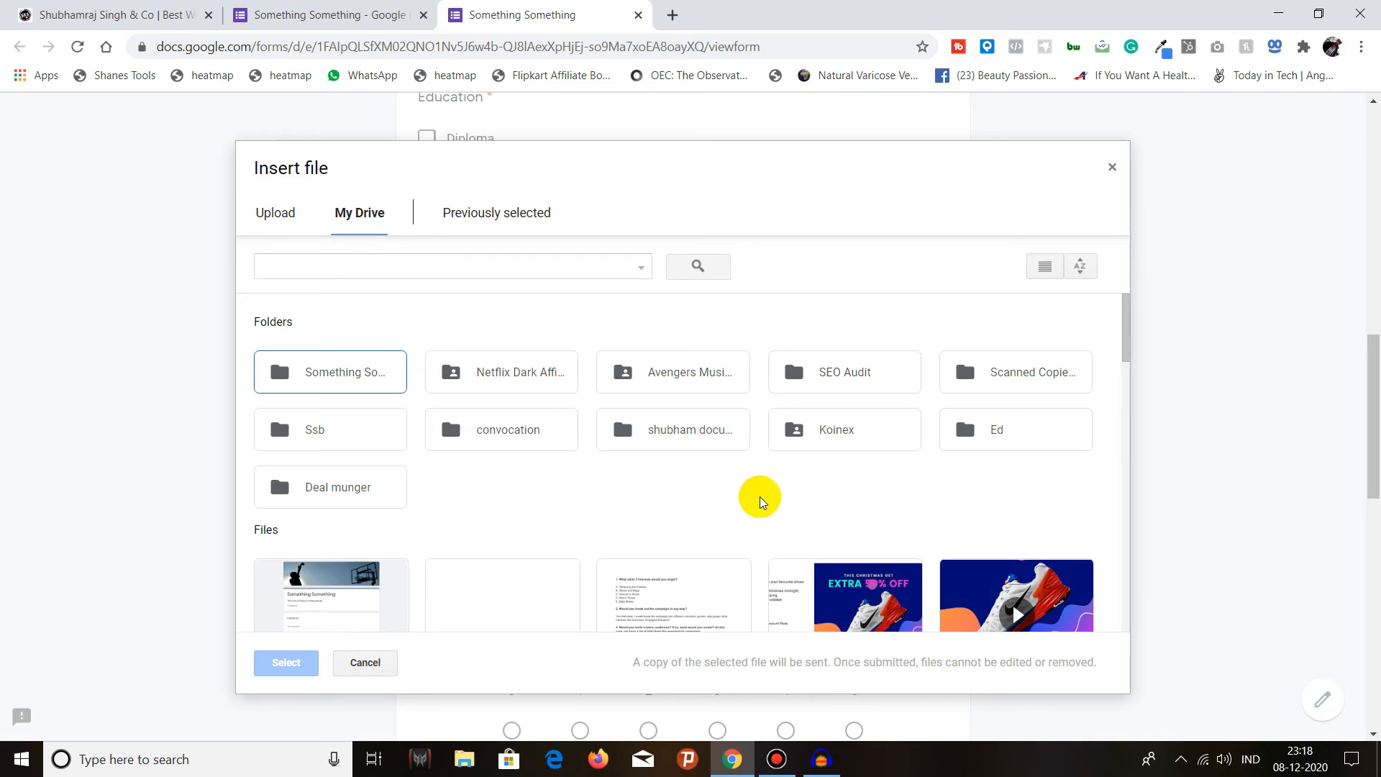
left_click(843, 592)
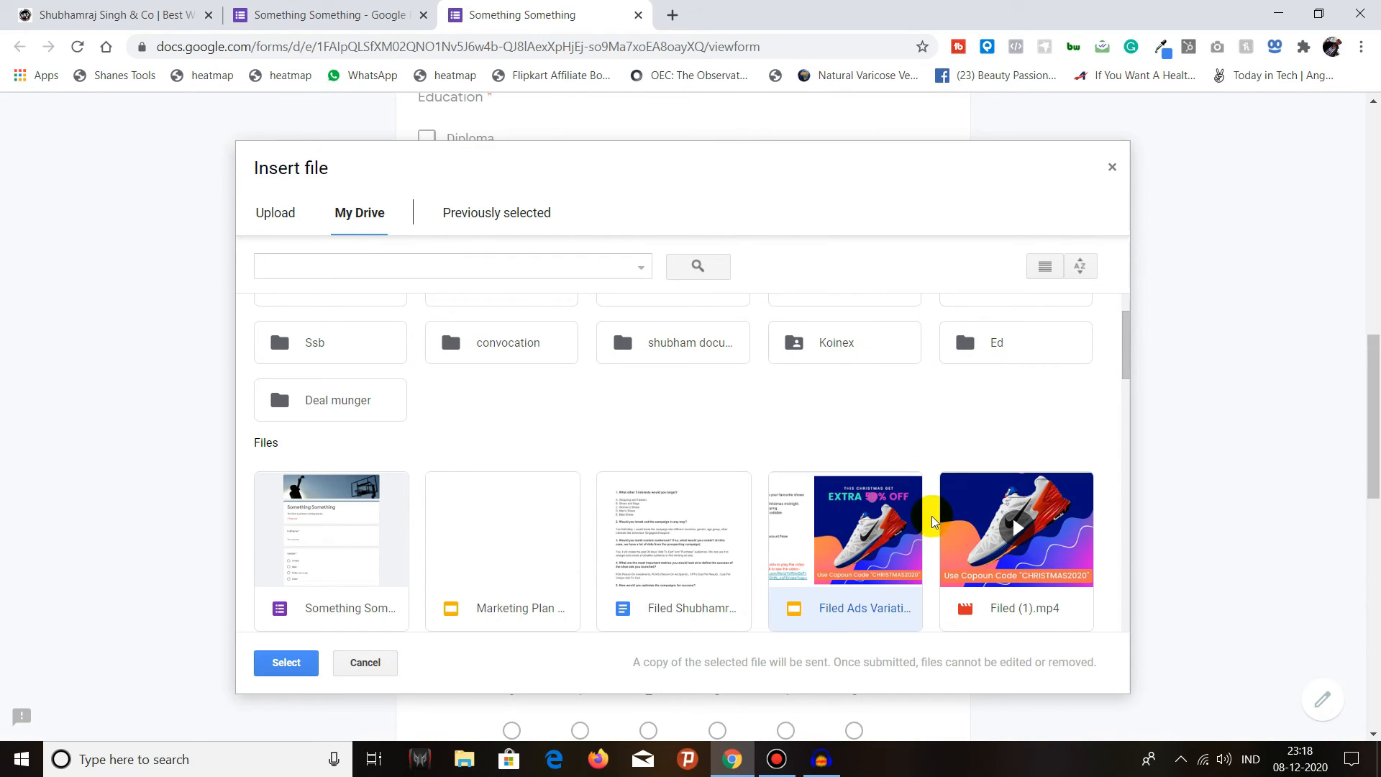
left_click(964, 514)
left_click(286, 662)
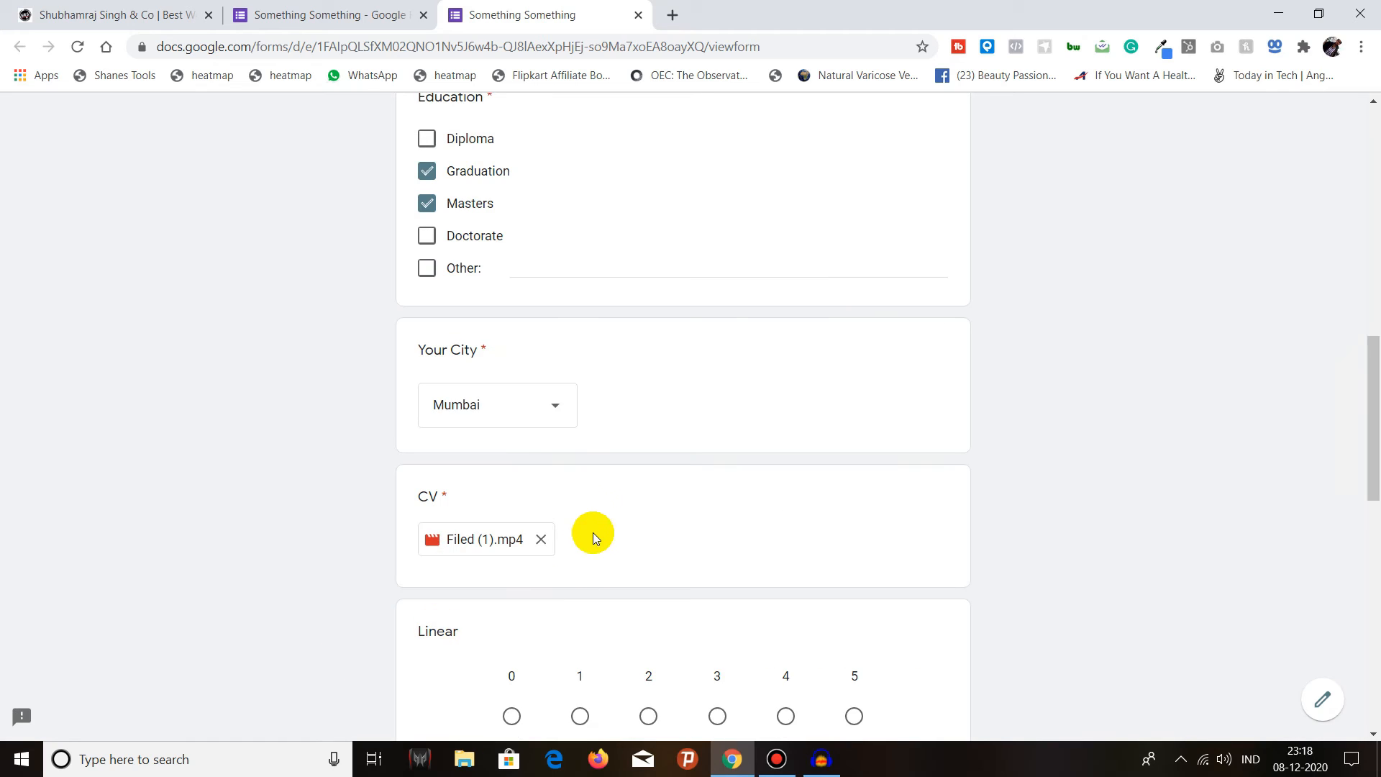
Answer the Linear question with 3 and select Column 1 for Row 1 in both the Multiple and Checkbox Grid questions.
scroll(363, 509, "down", 1)
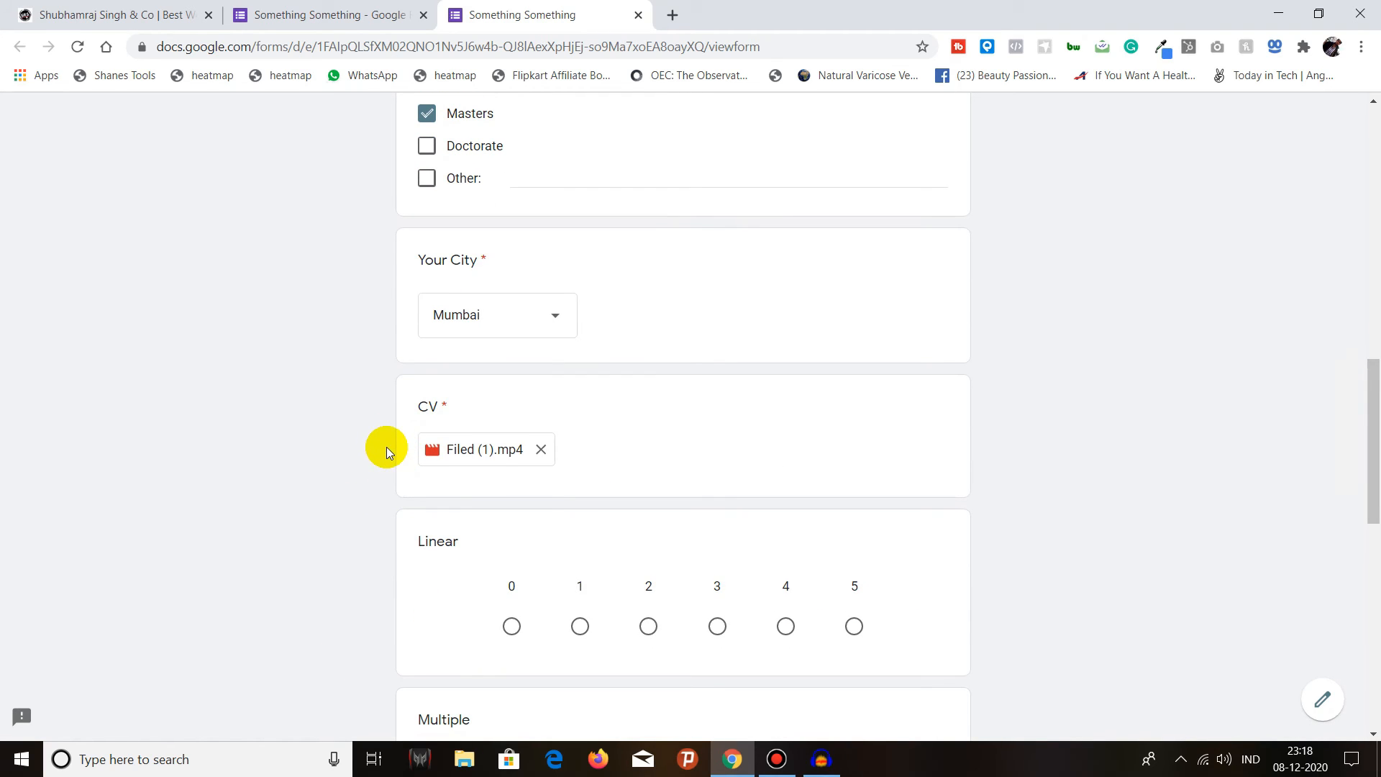
scroll(386, 451, "down", 2)
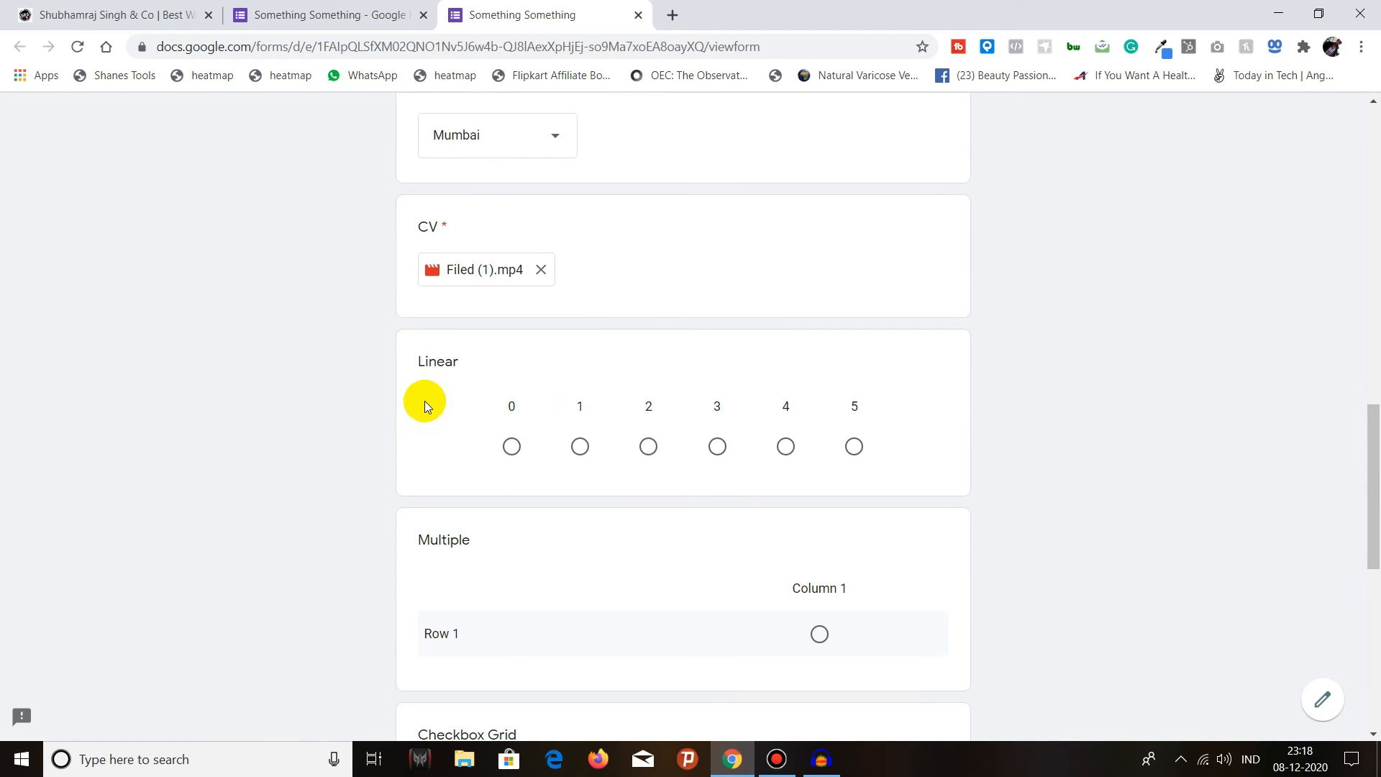
left_click(717, 446)
scroll(719, 532, "down", 2)
left_click(820, 486)
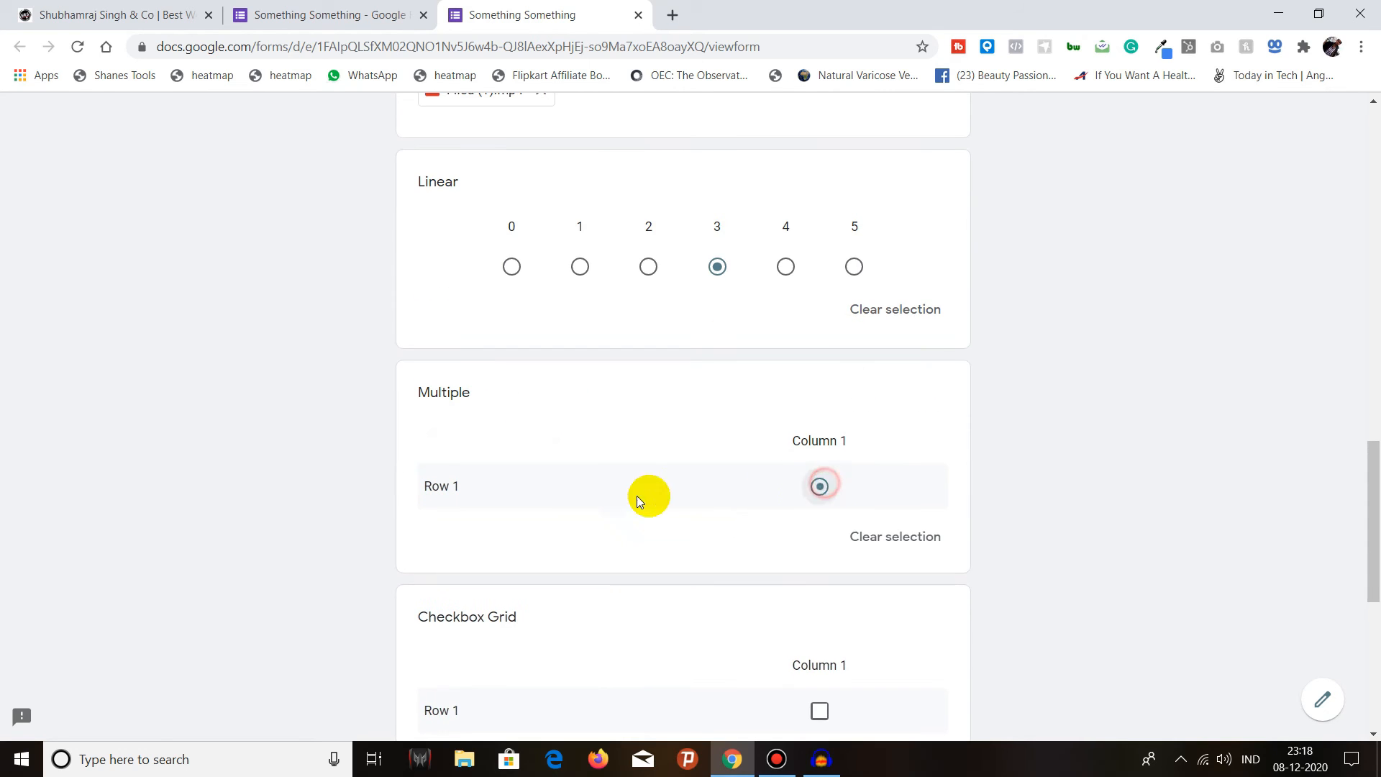
scroll(538, 483, "down", 2)
left_click(819, 532)
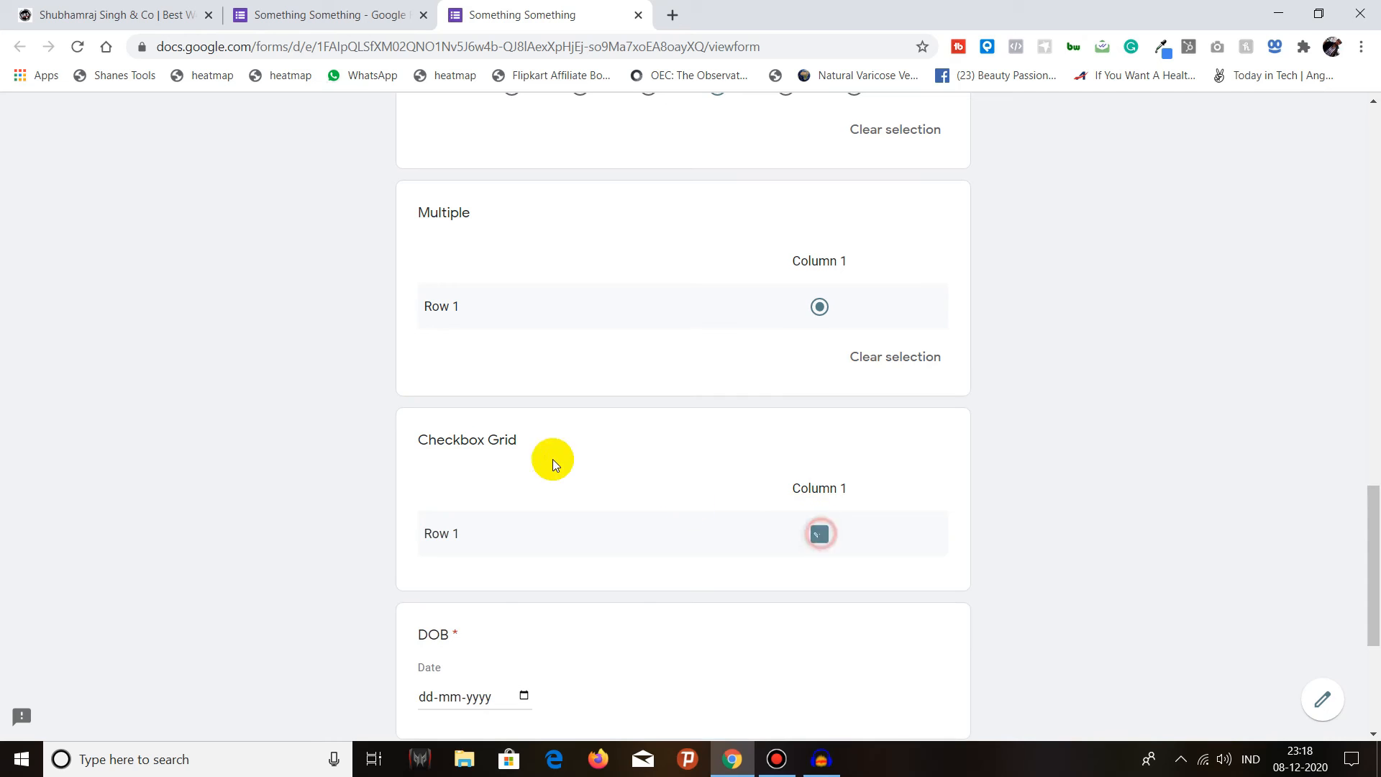
Fill in the DOB question by picking a date from the calendar.
scroll(525, 439, "down", 3)
left_click(472, 429)
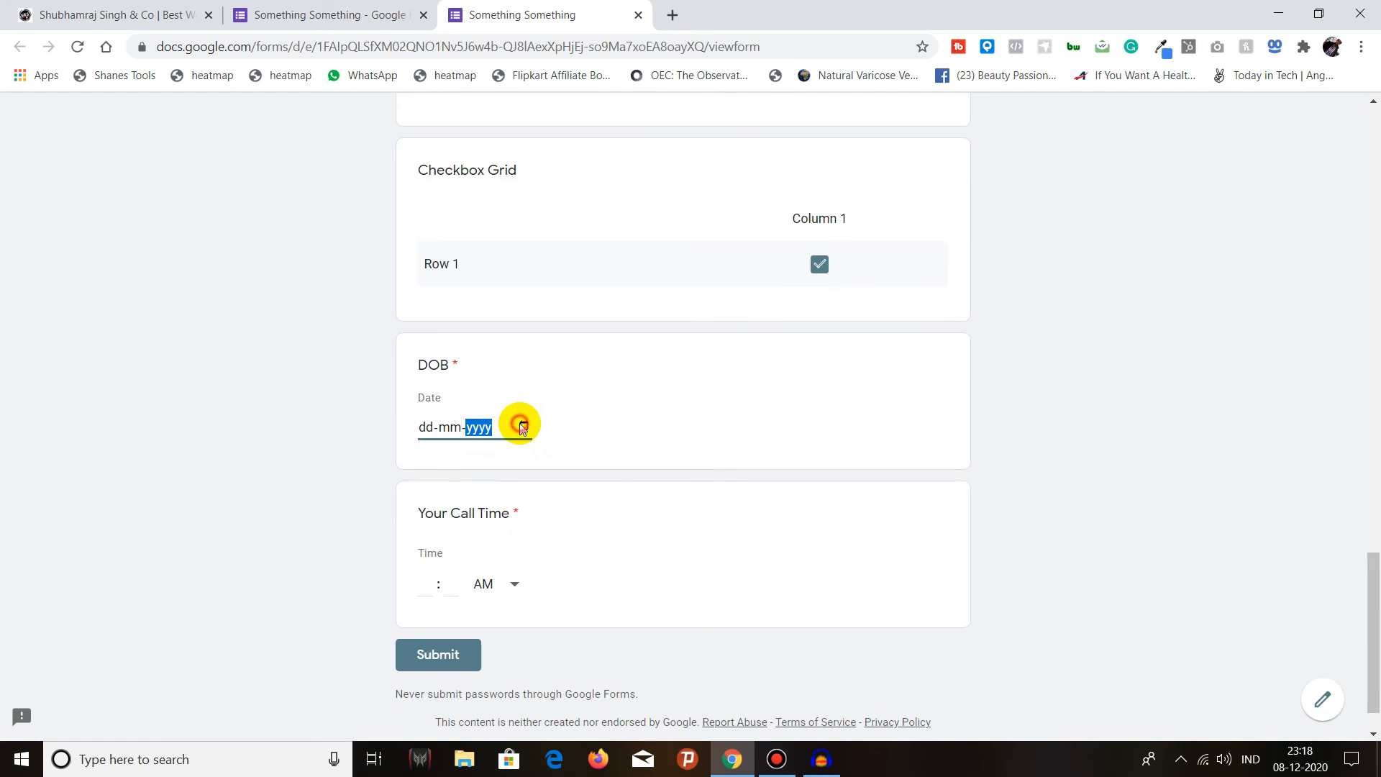
left_click(524, 425)
left_click(466, 543)
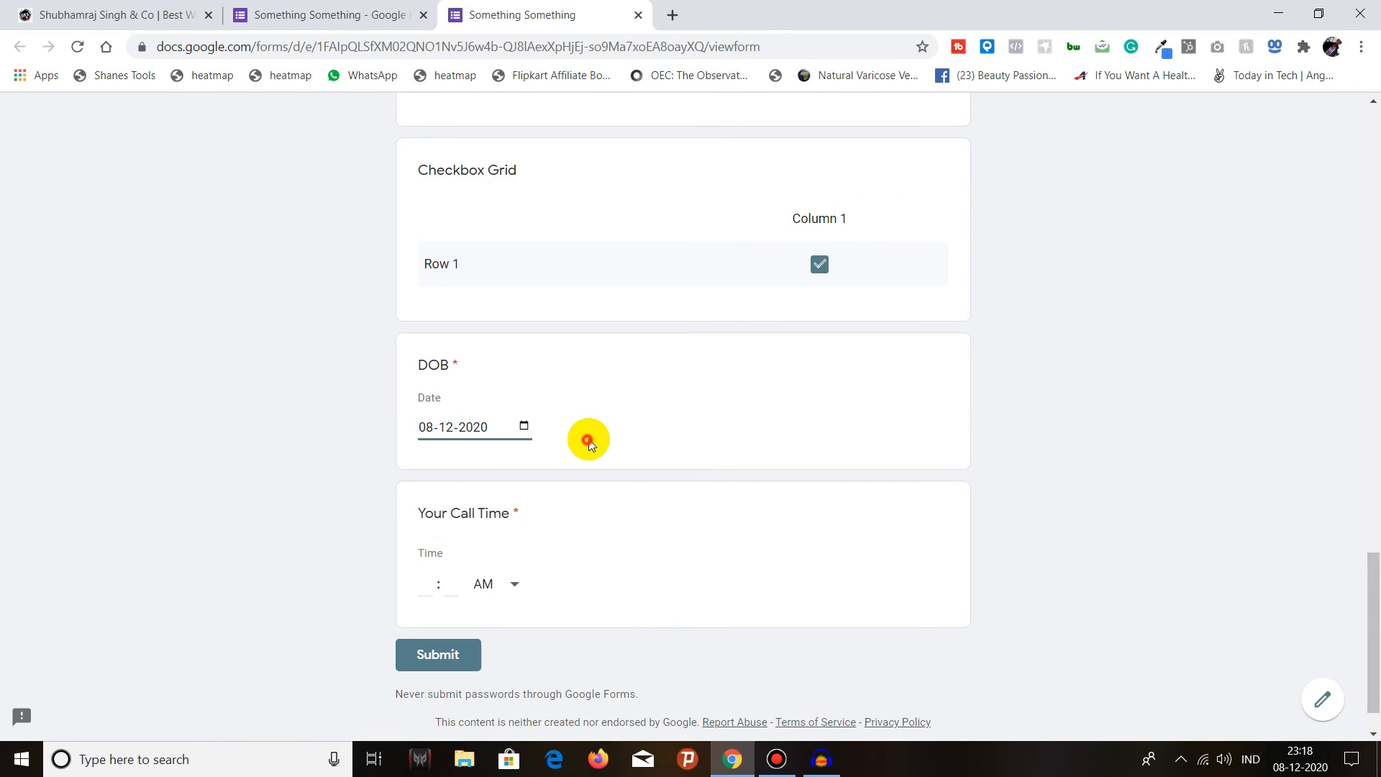
Enter 02:30 AM as the answer to the Your Call Time question.
left_click(422, 580)
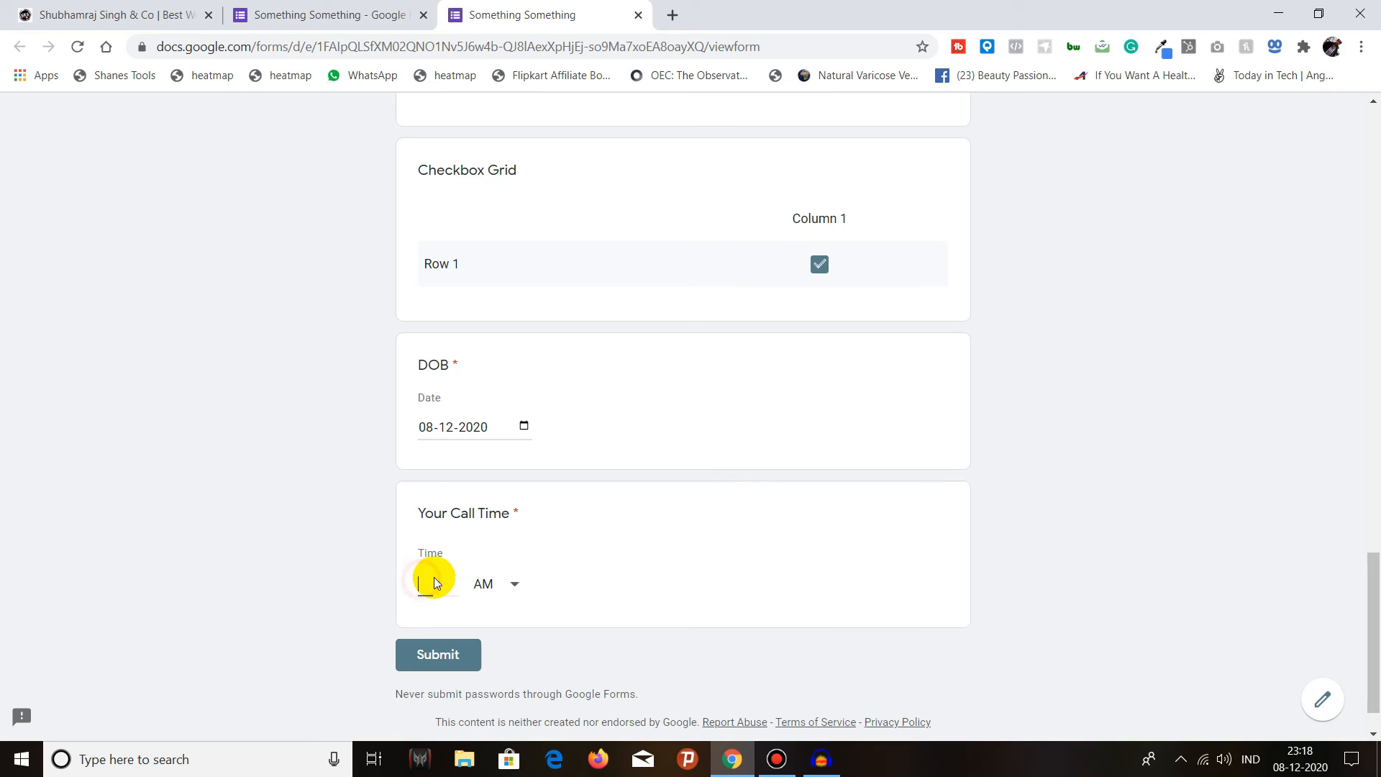
type("02")
left_click(454, 580)
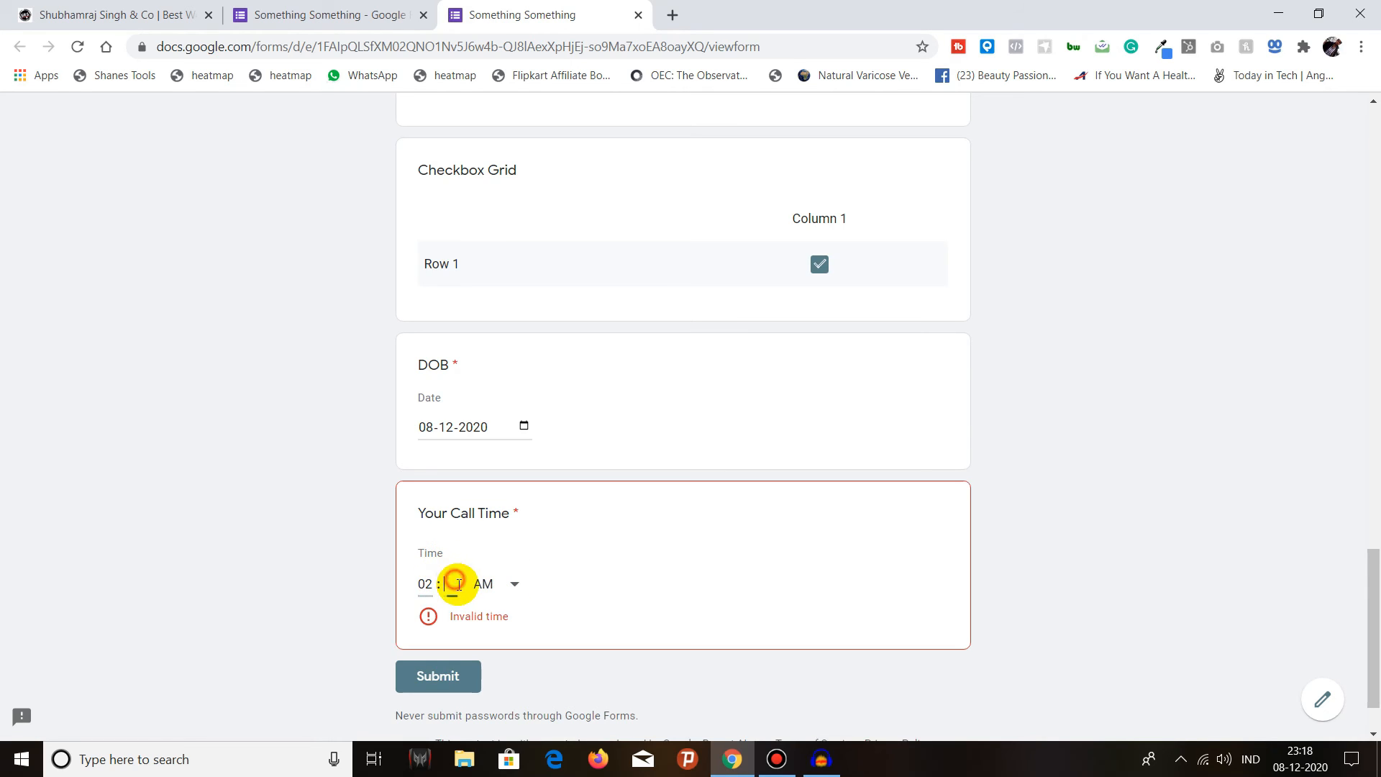
type("30")
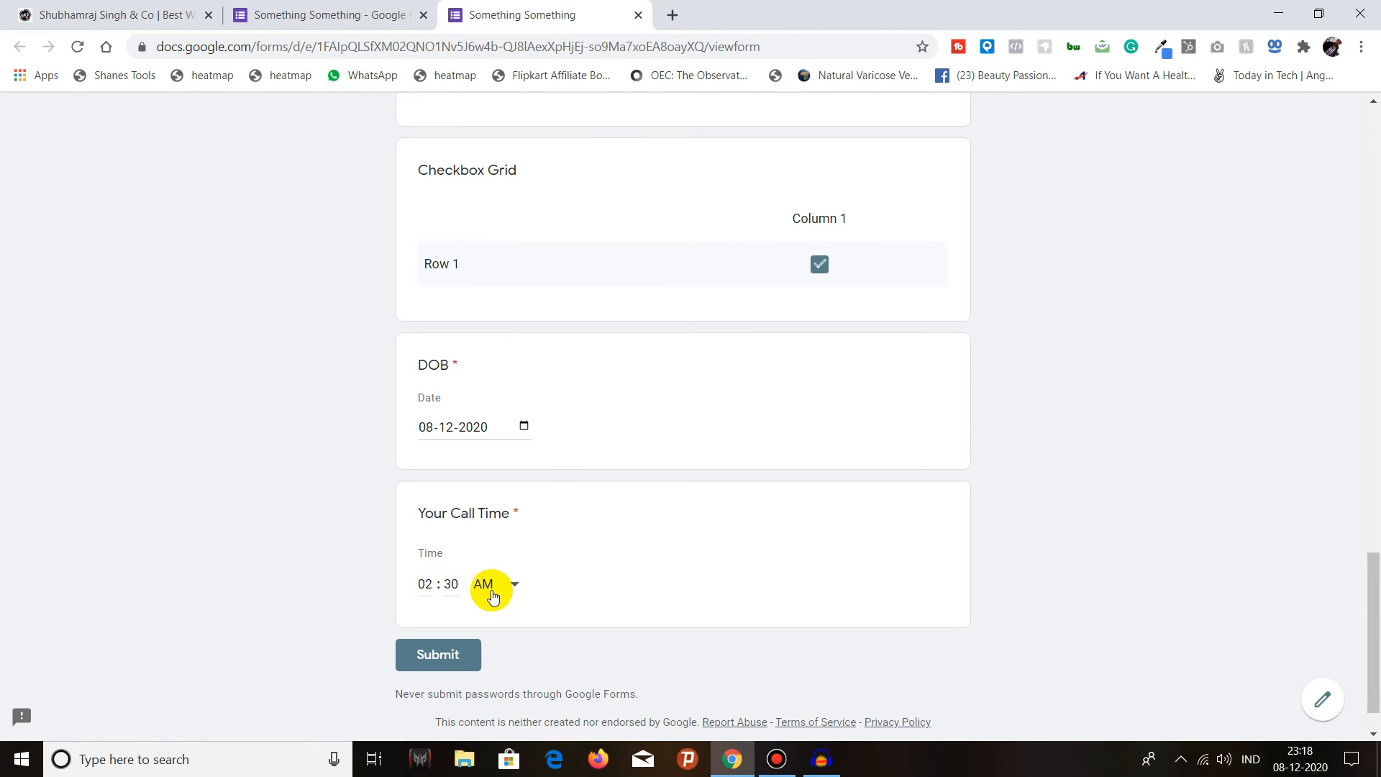
Try to submit the form response after looking over the answers.
scroll(500, 579, "up", 20)
scroll(505, 575, "down", 20)
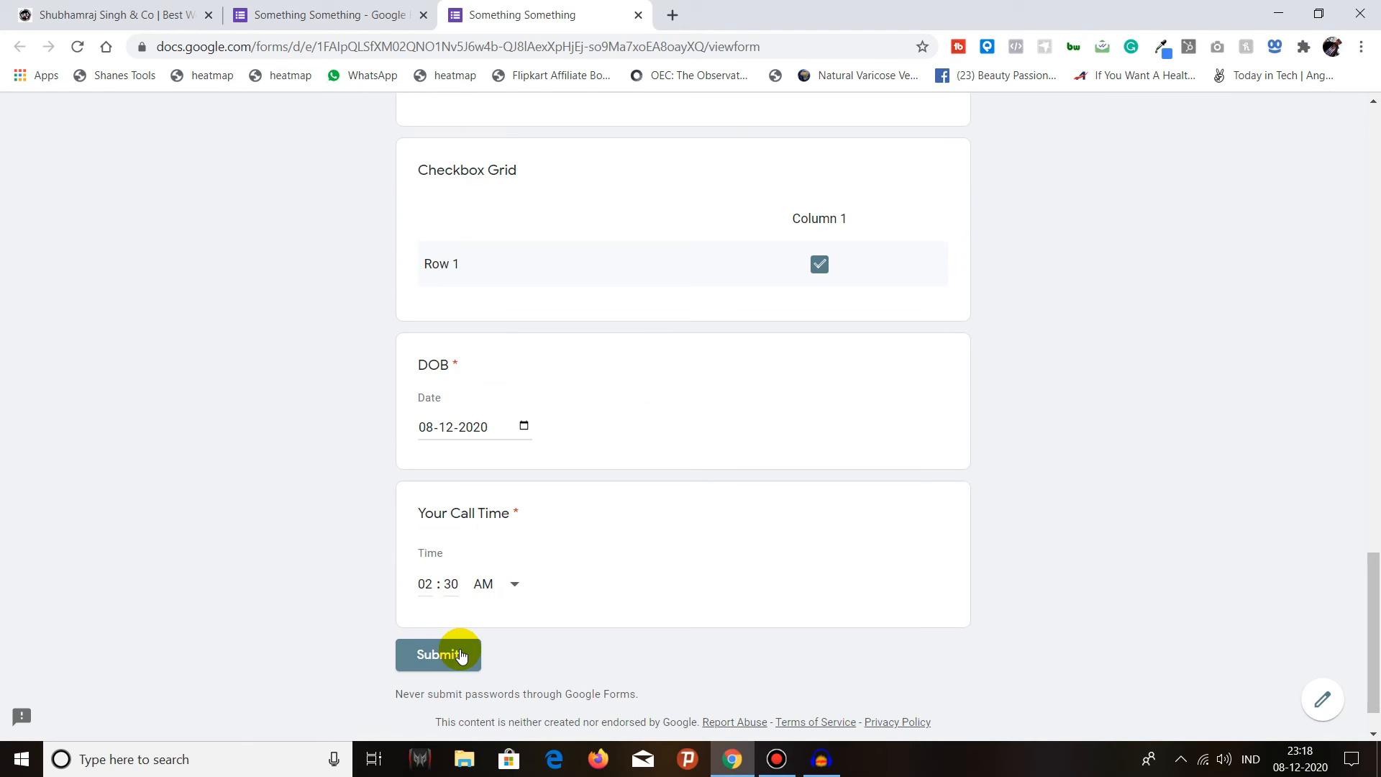
left_click(464, 659)
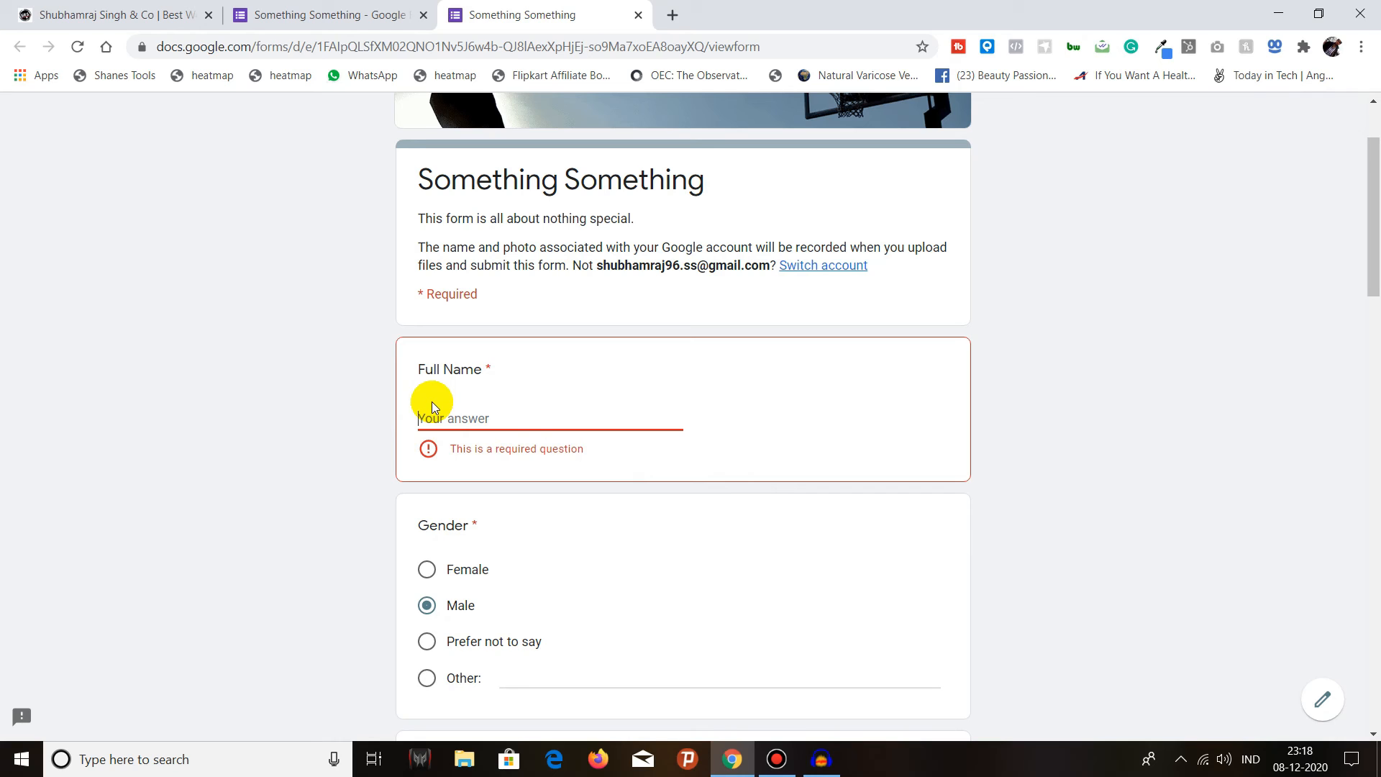
Fill in the required Full Name question, check the answers and submit the completed response.
type("kopopo")
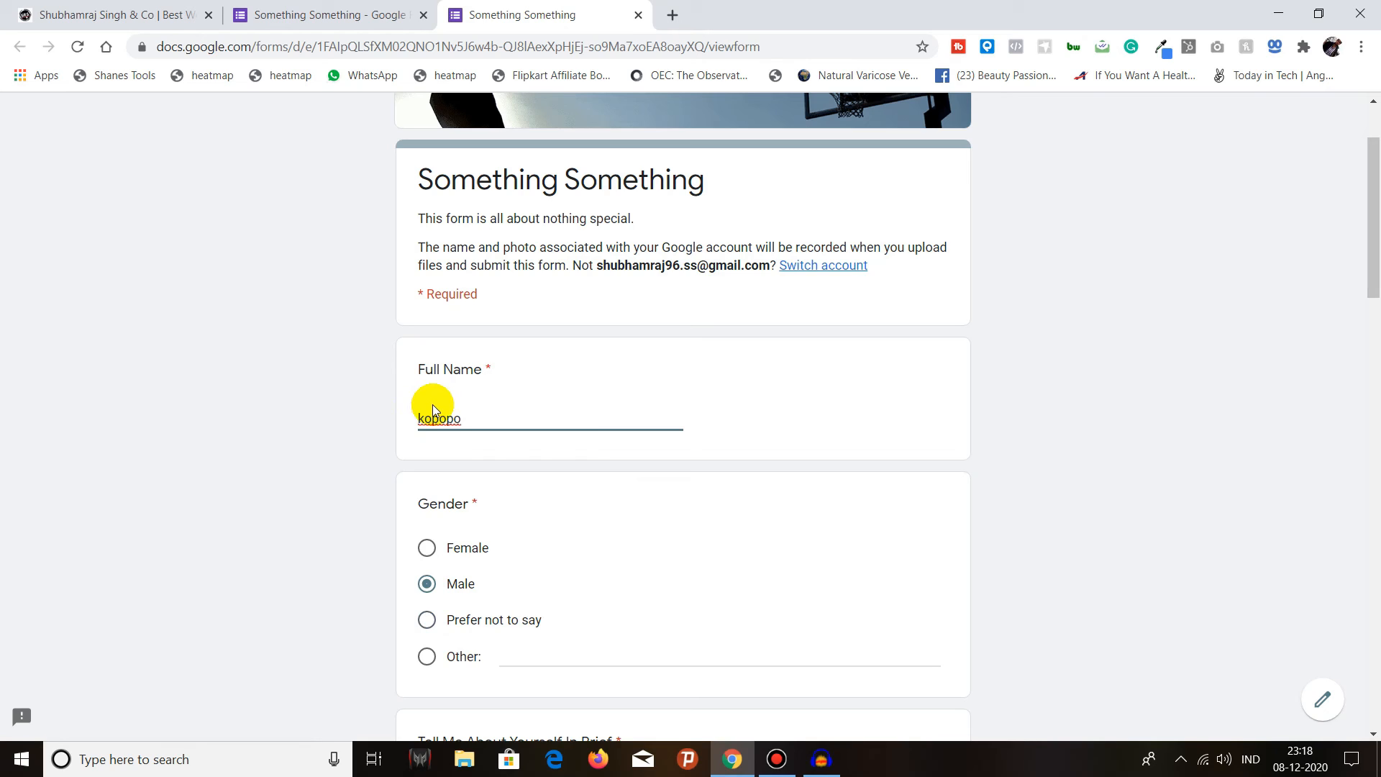
left_click(713, 406)
scroll(396, 436, "up", 2)
scroll(400, 468, "down", 13)
scroll(400, 468, "down", 11)
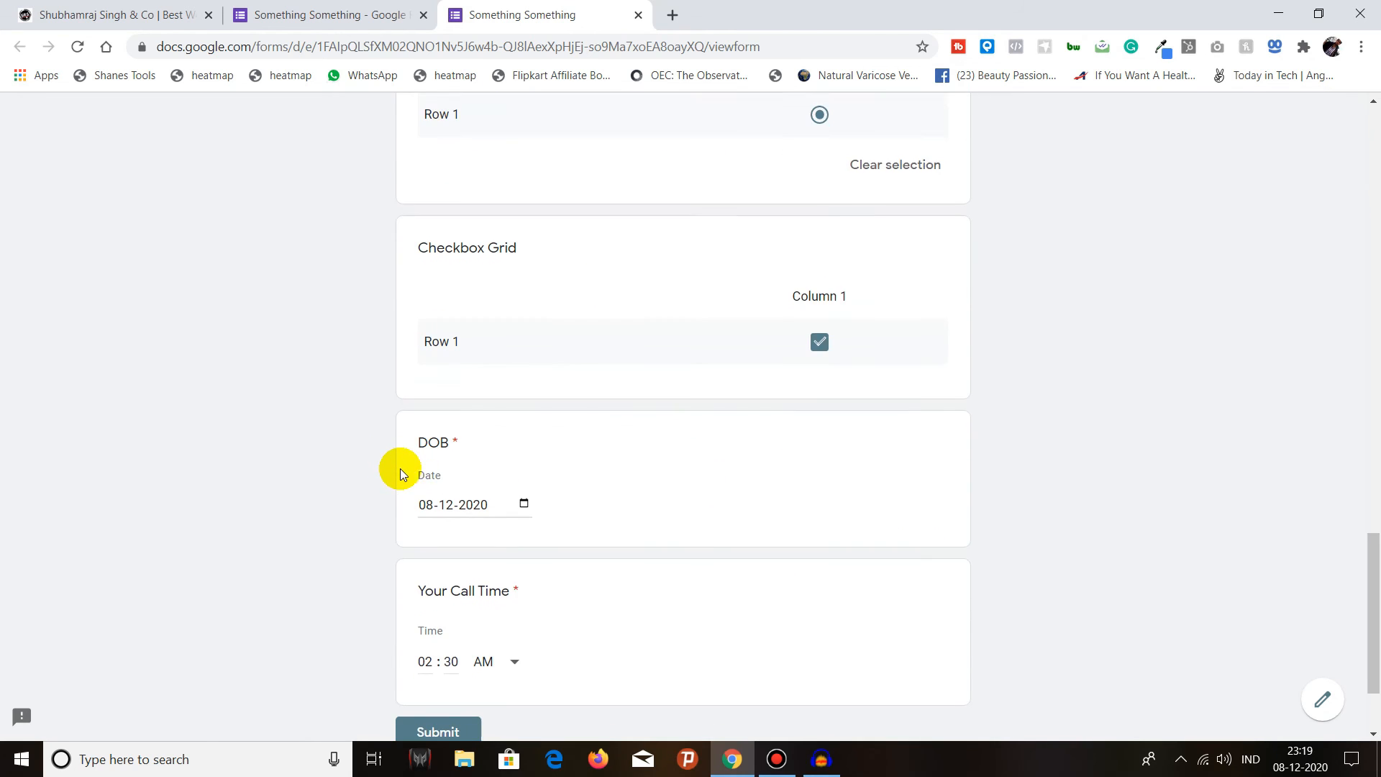
scroll(400, 472, "up", 9)
scroll(400, 473, "up", 14)
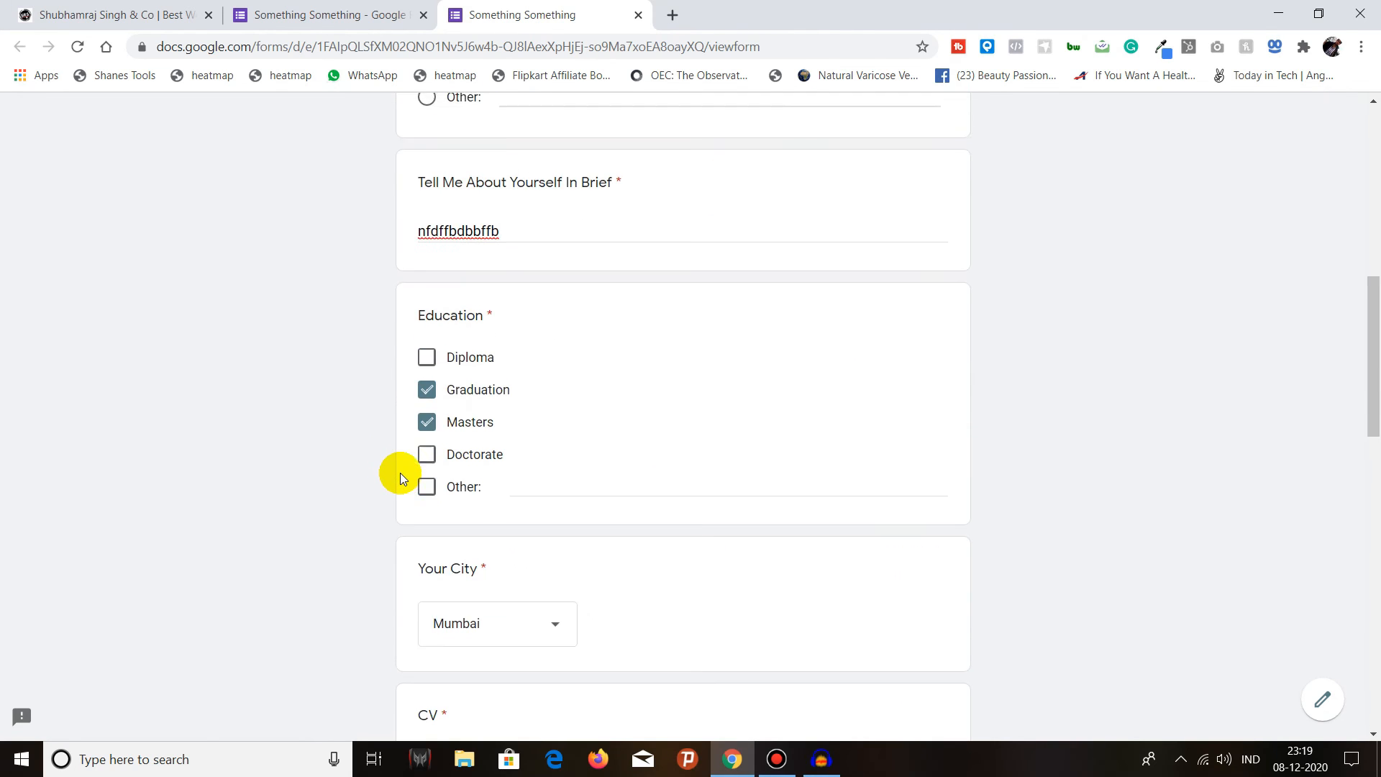
scroll(399, 476, "down", 20)
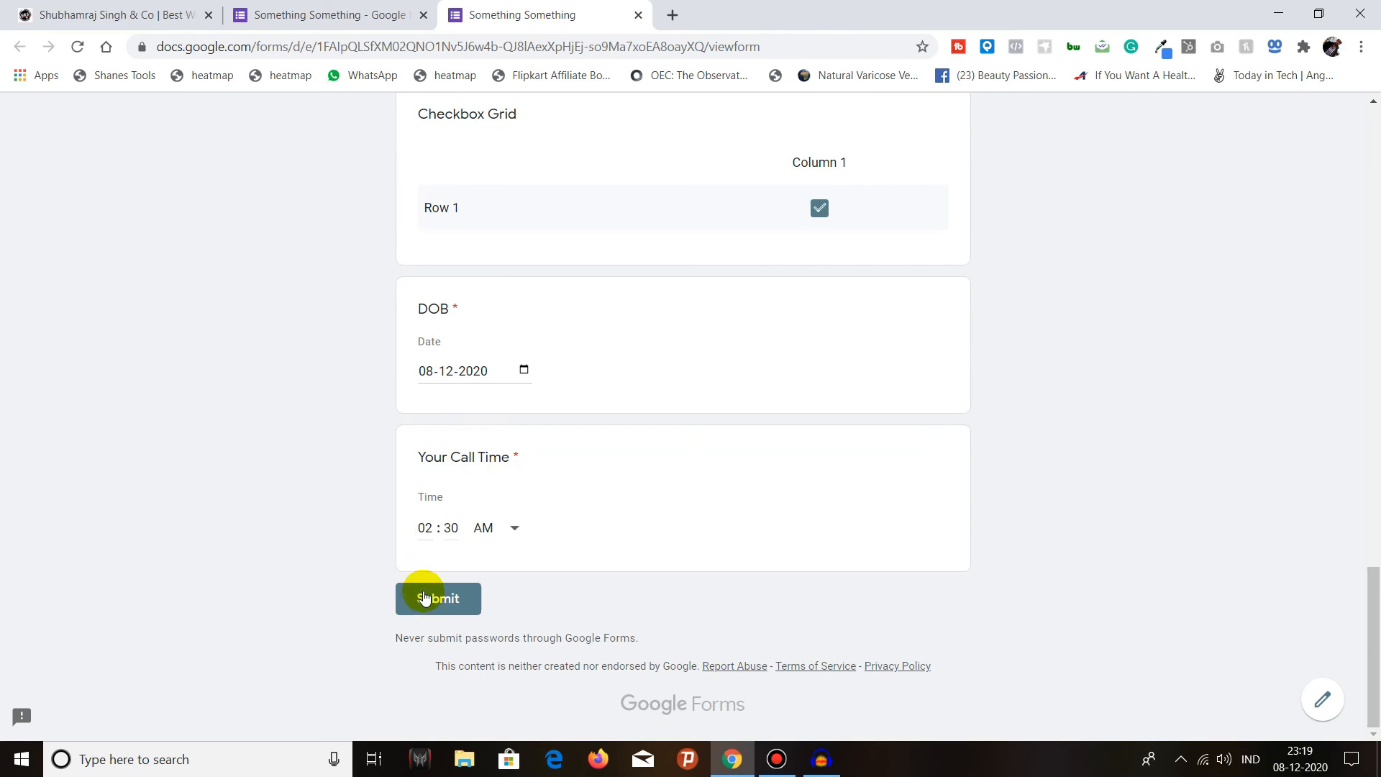
scroll(338, 485, "up", 20)
scroll(388, 411, "down", 18)
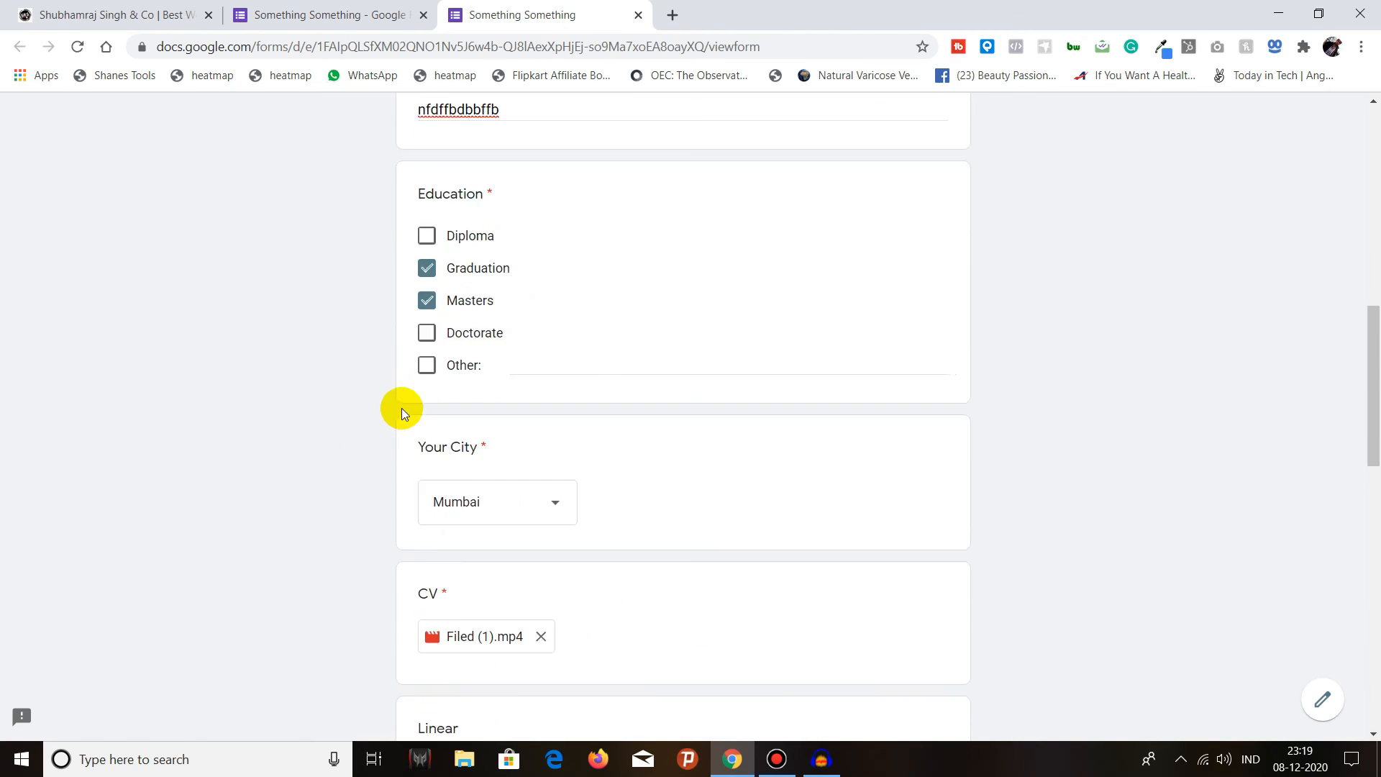
scroll(387, 412, "up", 20)
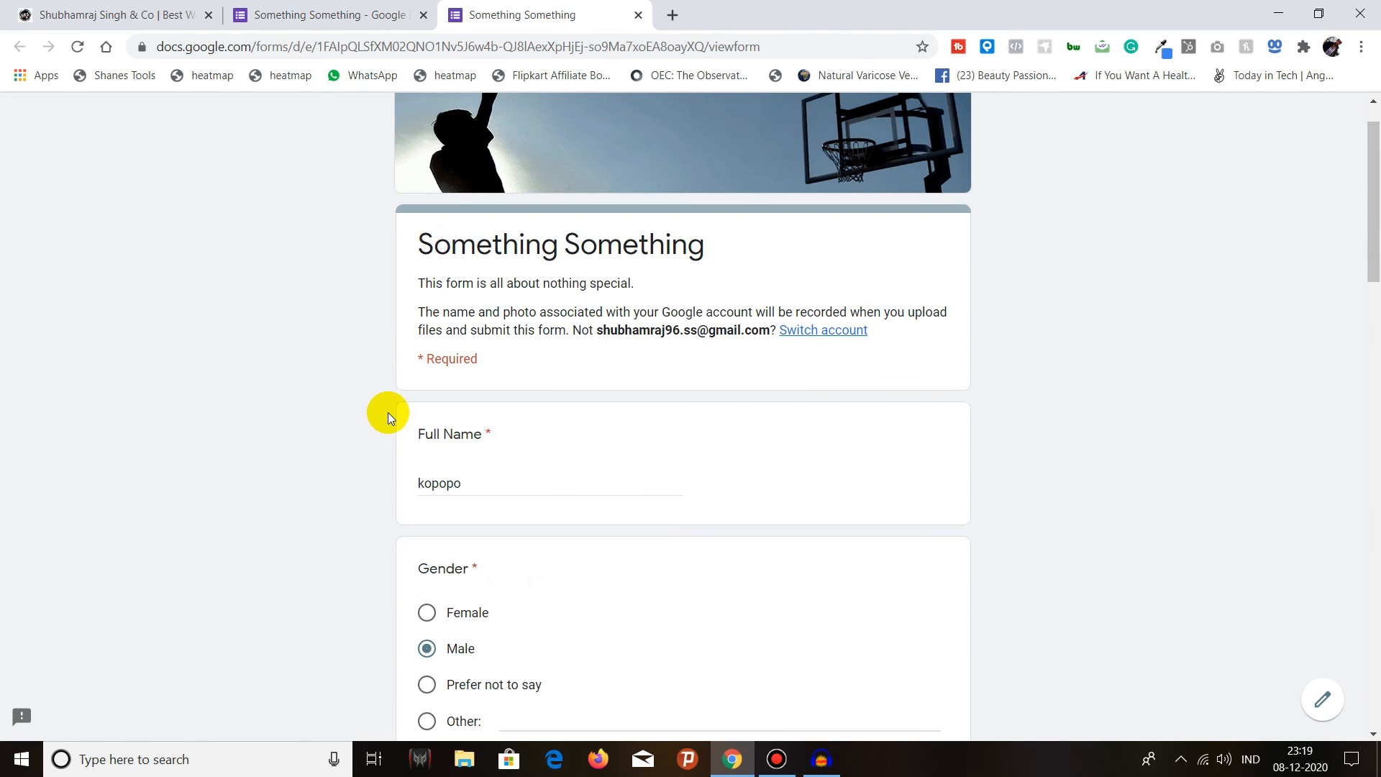
scroll(387, 413, "down", 20)
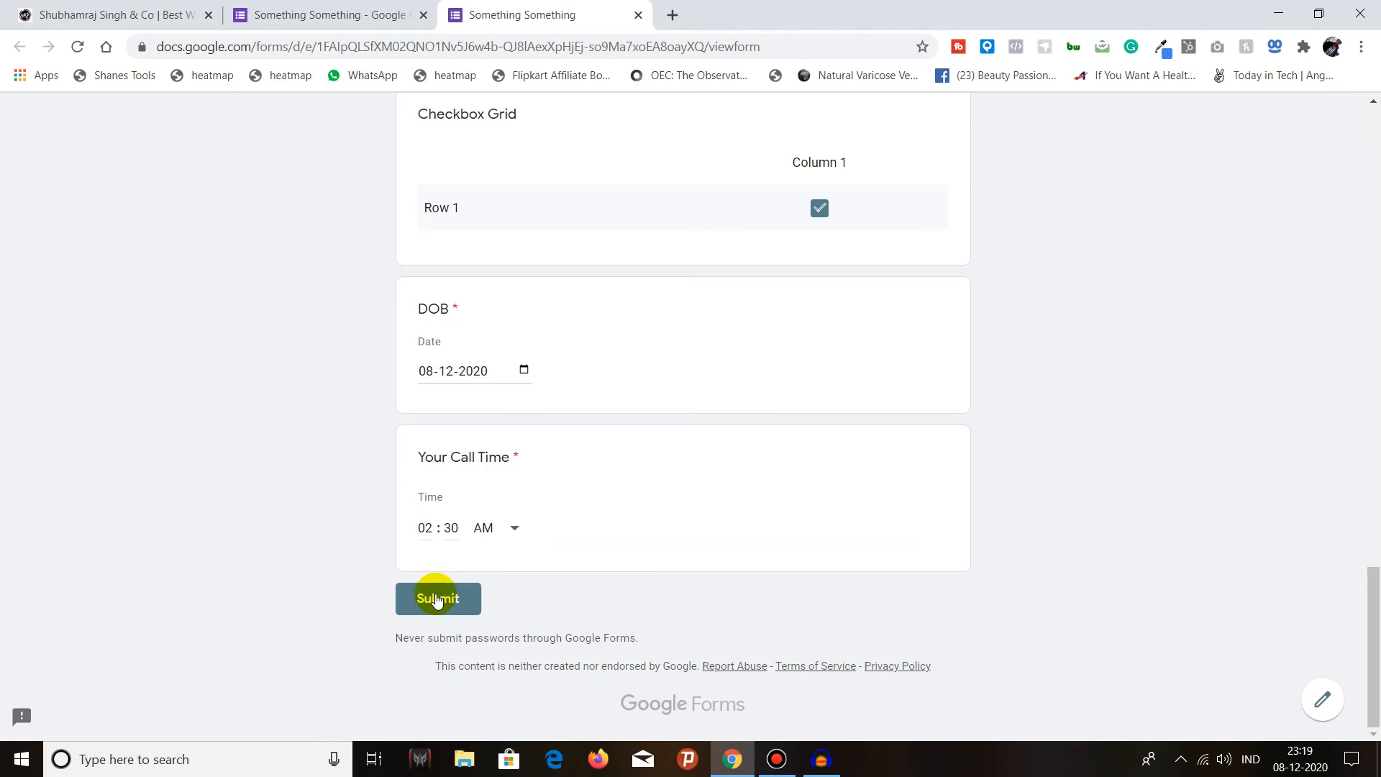
left_click(439, 605)
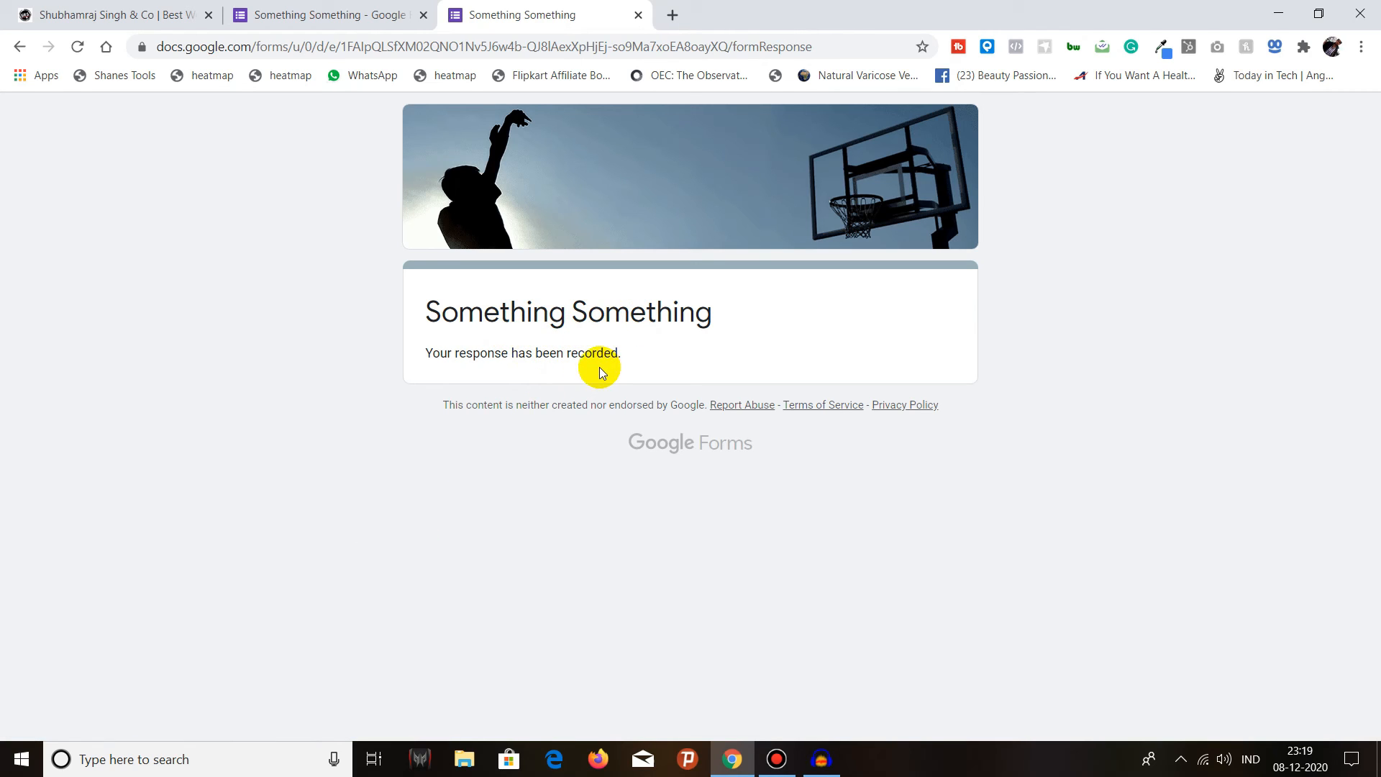
Return to the form editor and examine the summary of responses for every question, from Full Name to Your Call Time.
left_click(357, 16)
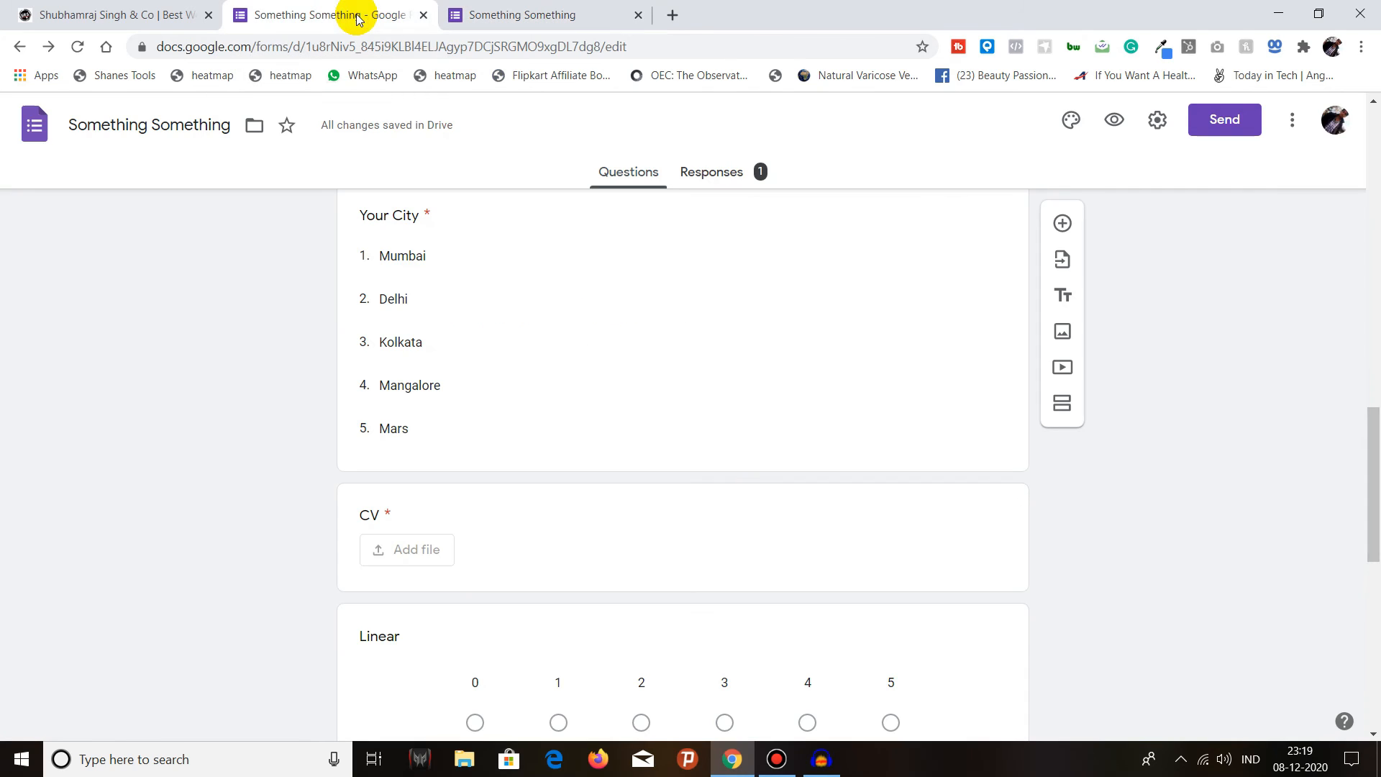
left_click(741, 178)
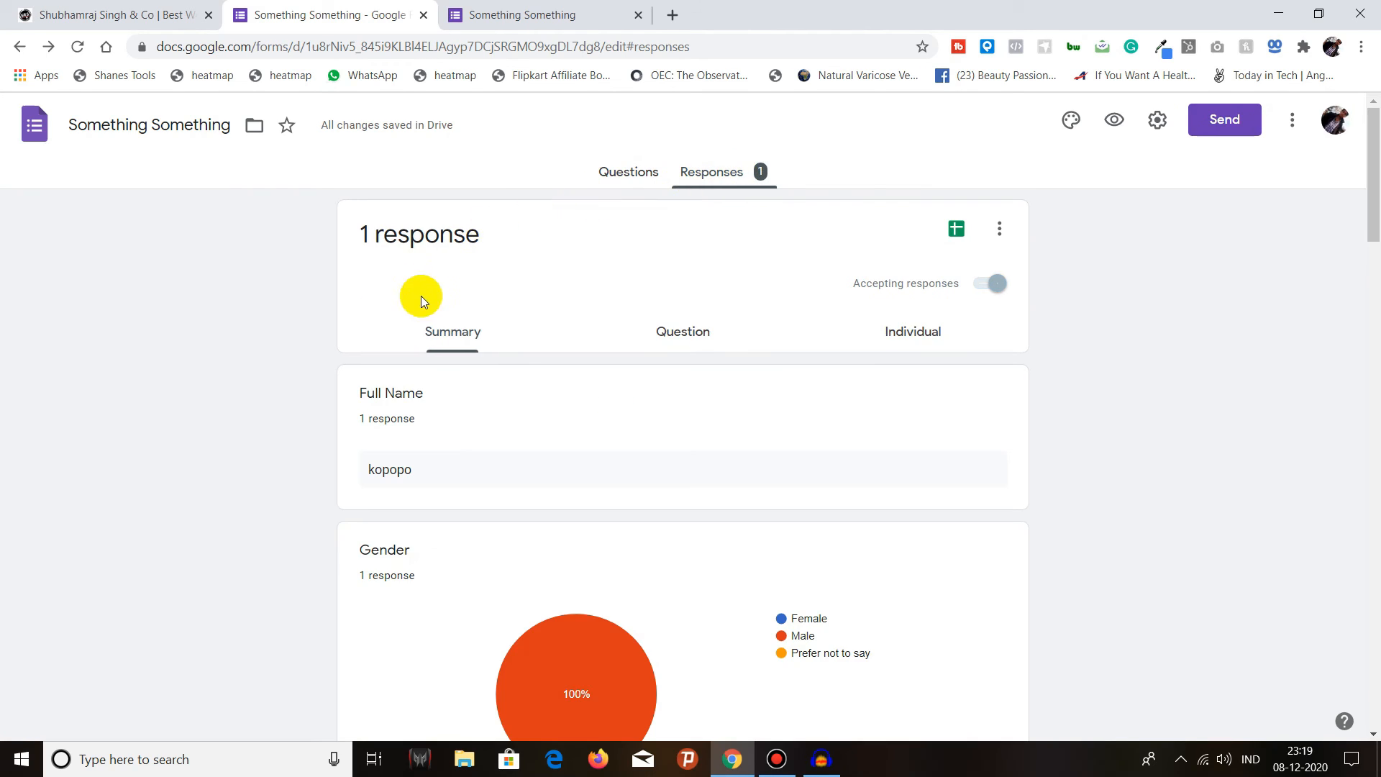
scroll(430, 335, "down", 20)
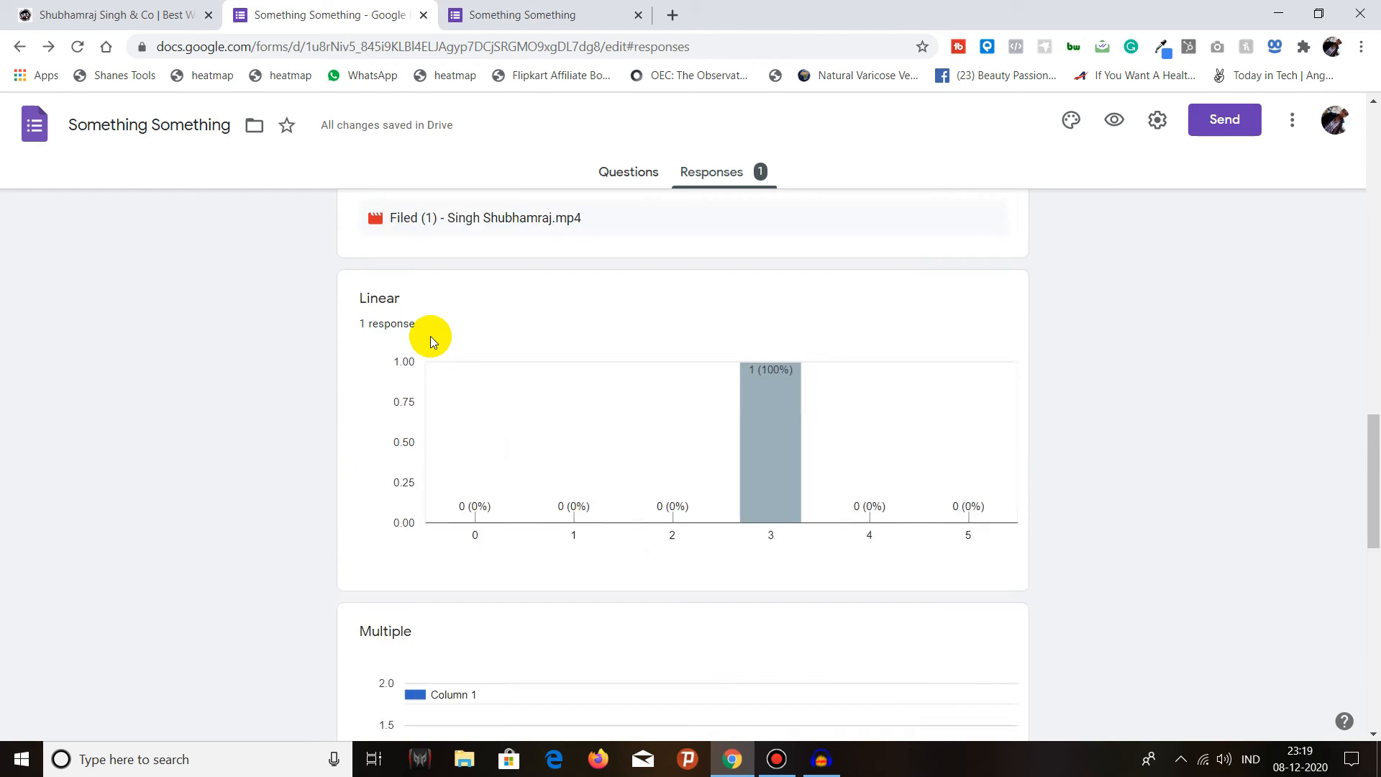
scroll(430, 335, "down", 8)
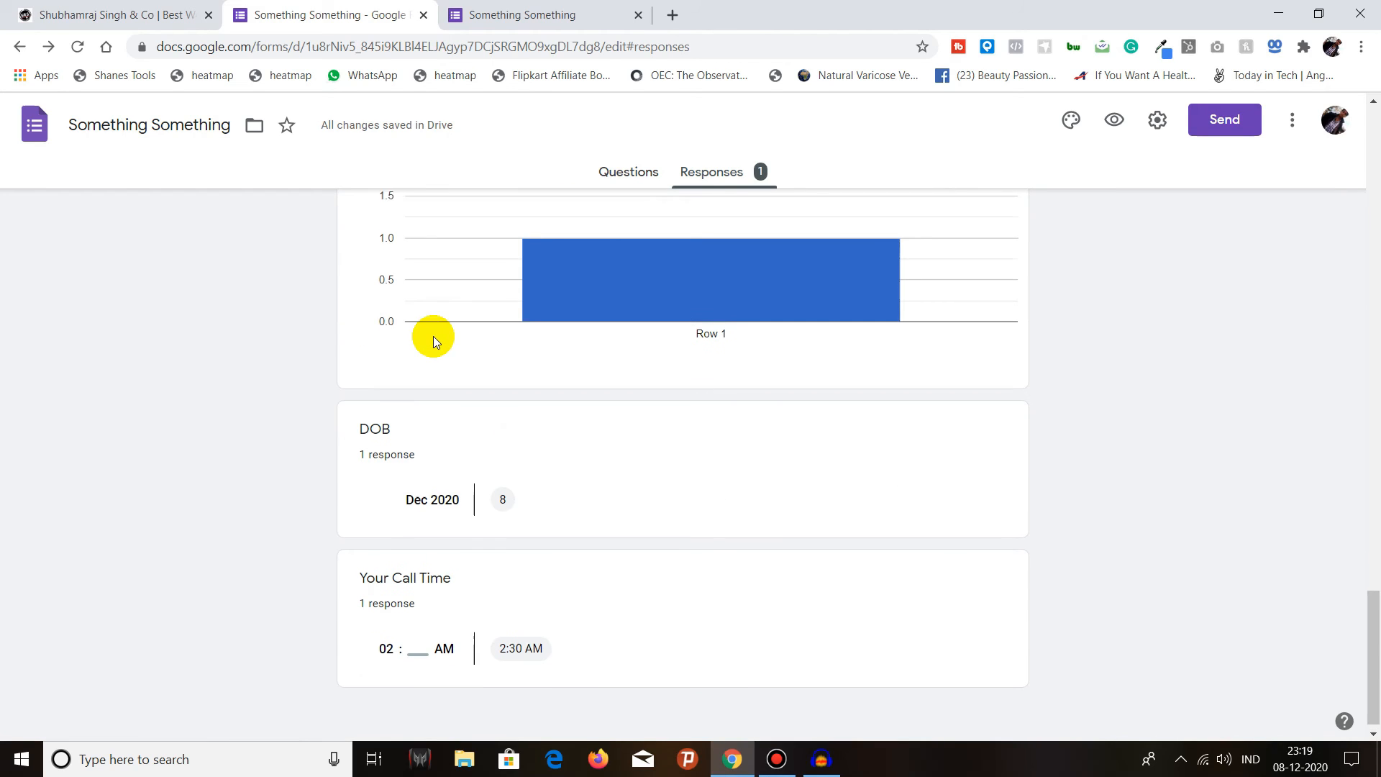
scroll(433, 335, "up", 20)
scroll(521, 272, "up", 2)
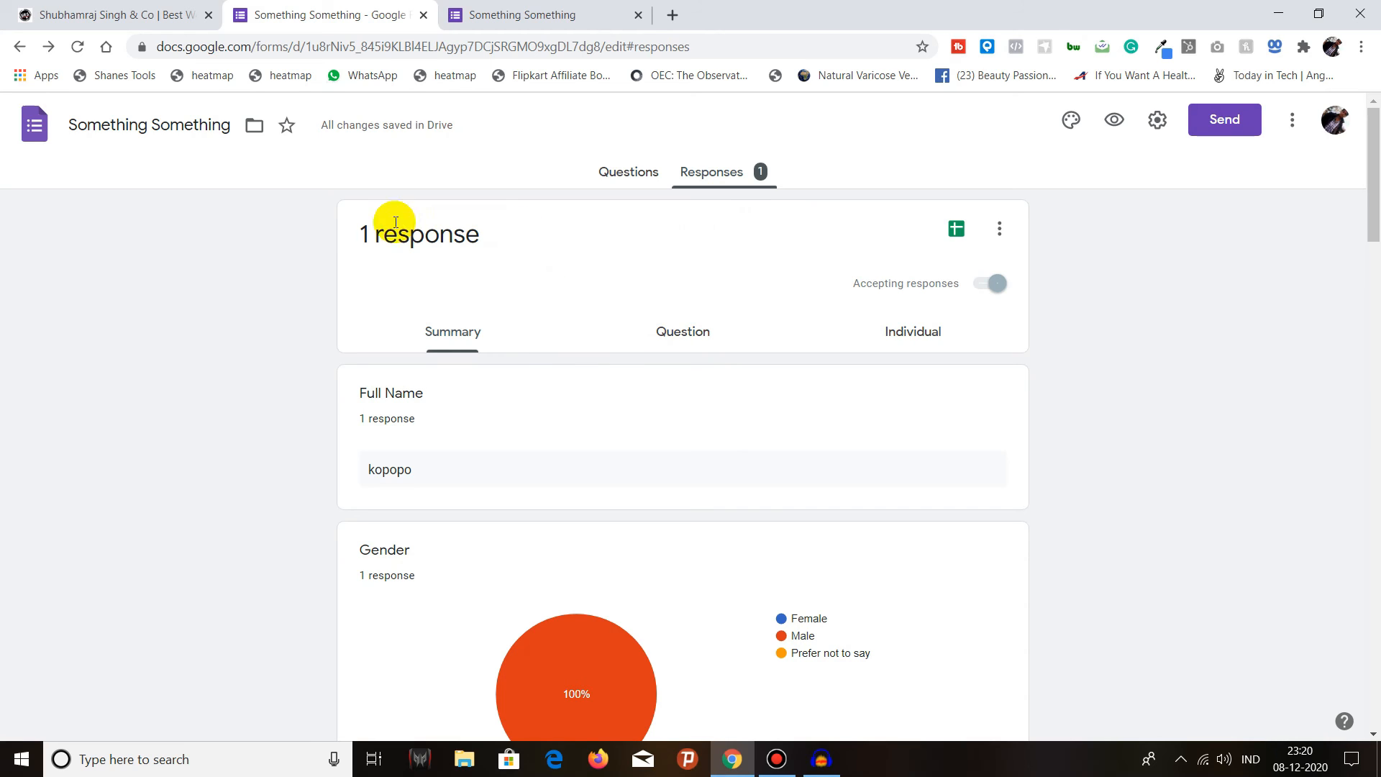
scroll(360, 239, "down", 10)
scroll(363, 244, "down", 10)
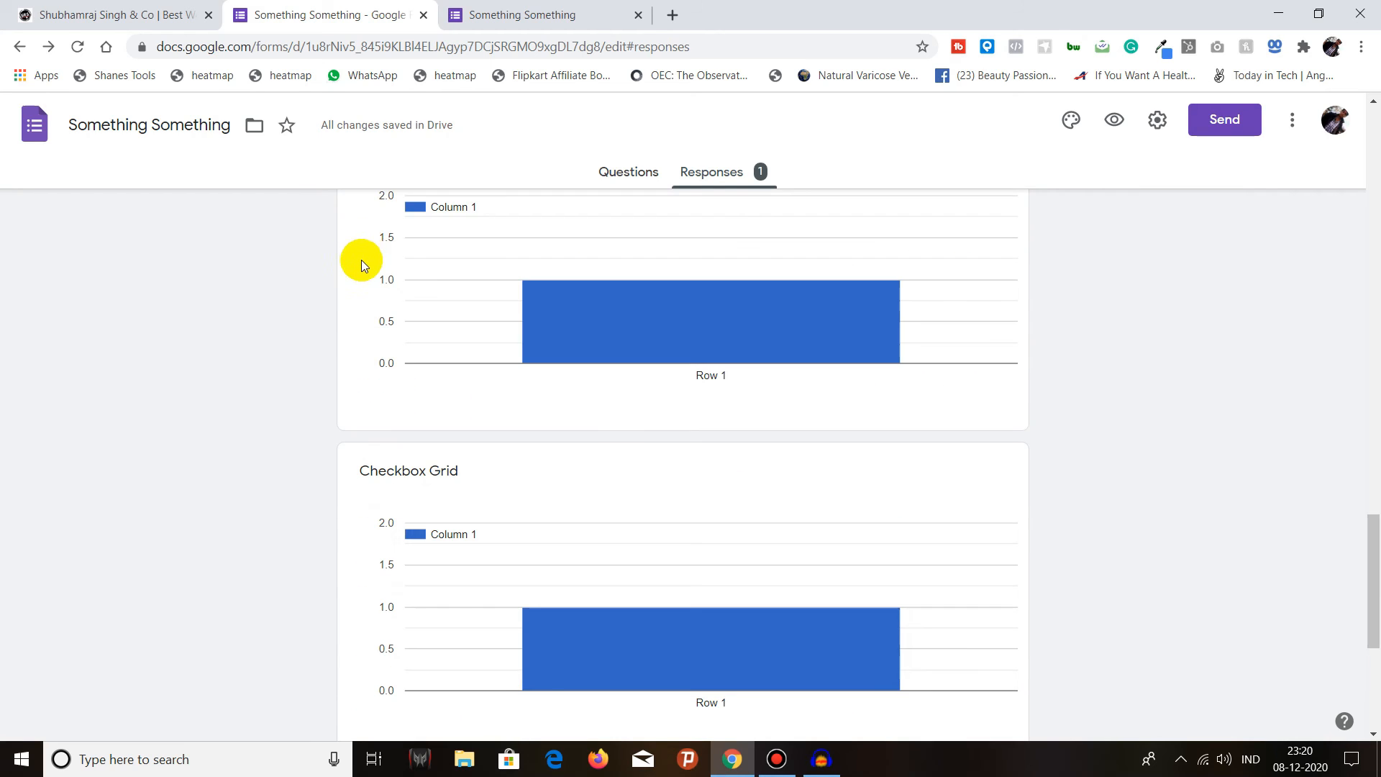
scroll(362, 261, "down", 5)
scroll(345, 353, "up", 20)
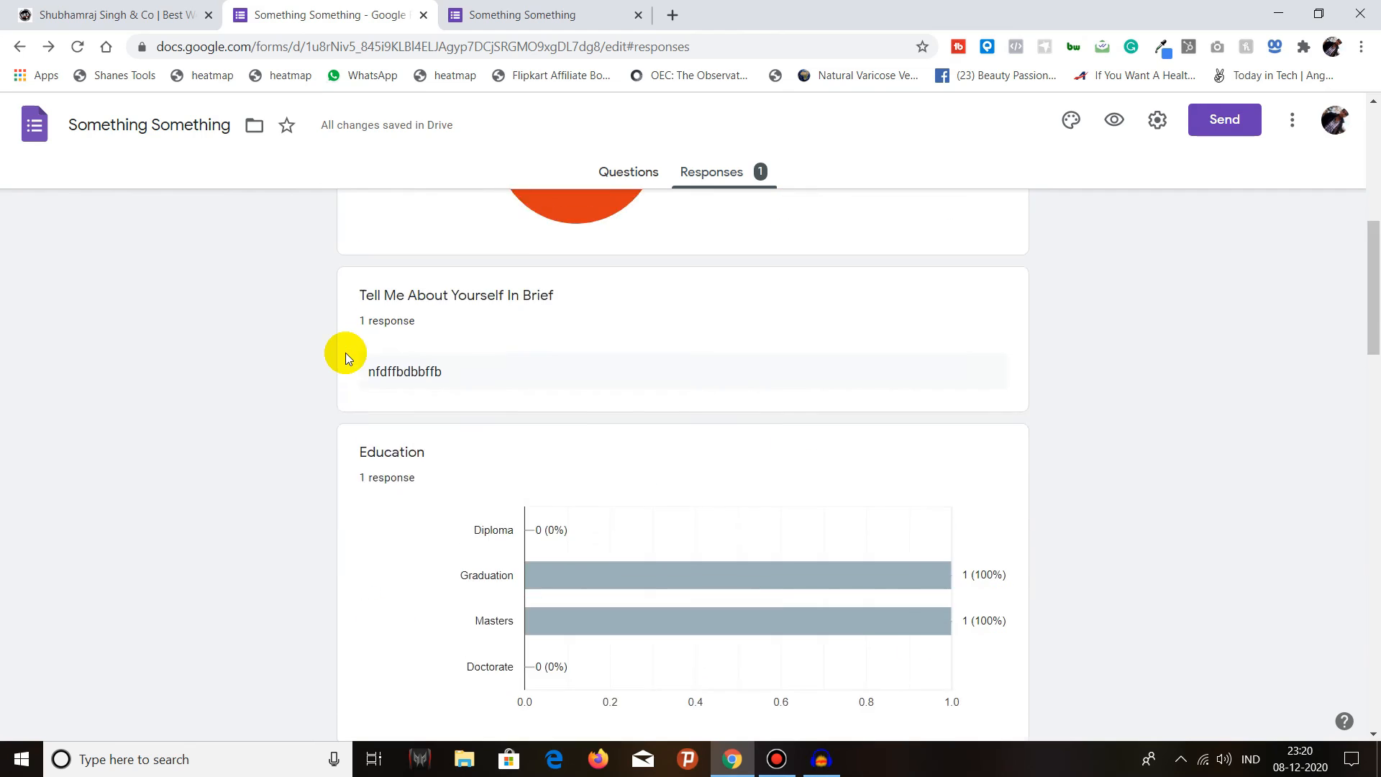
scroll(348, 351, "down", 2)
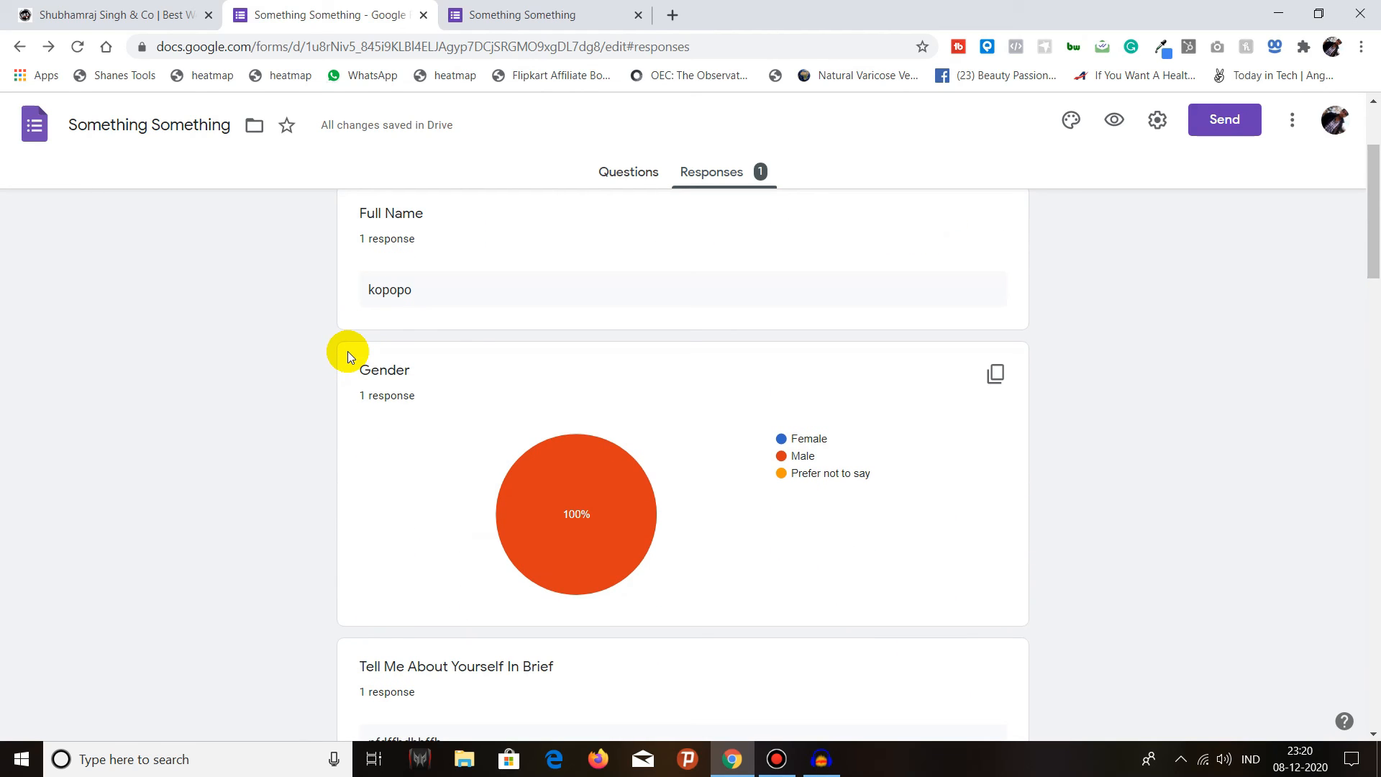
scroll(347, 371, "down", 18)
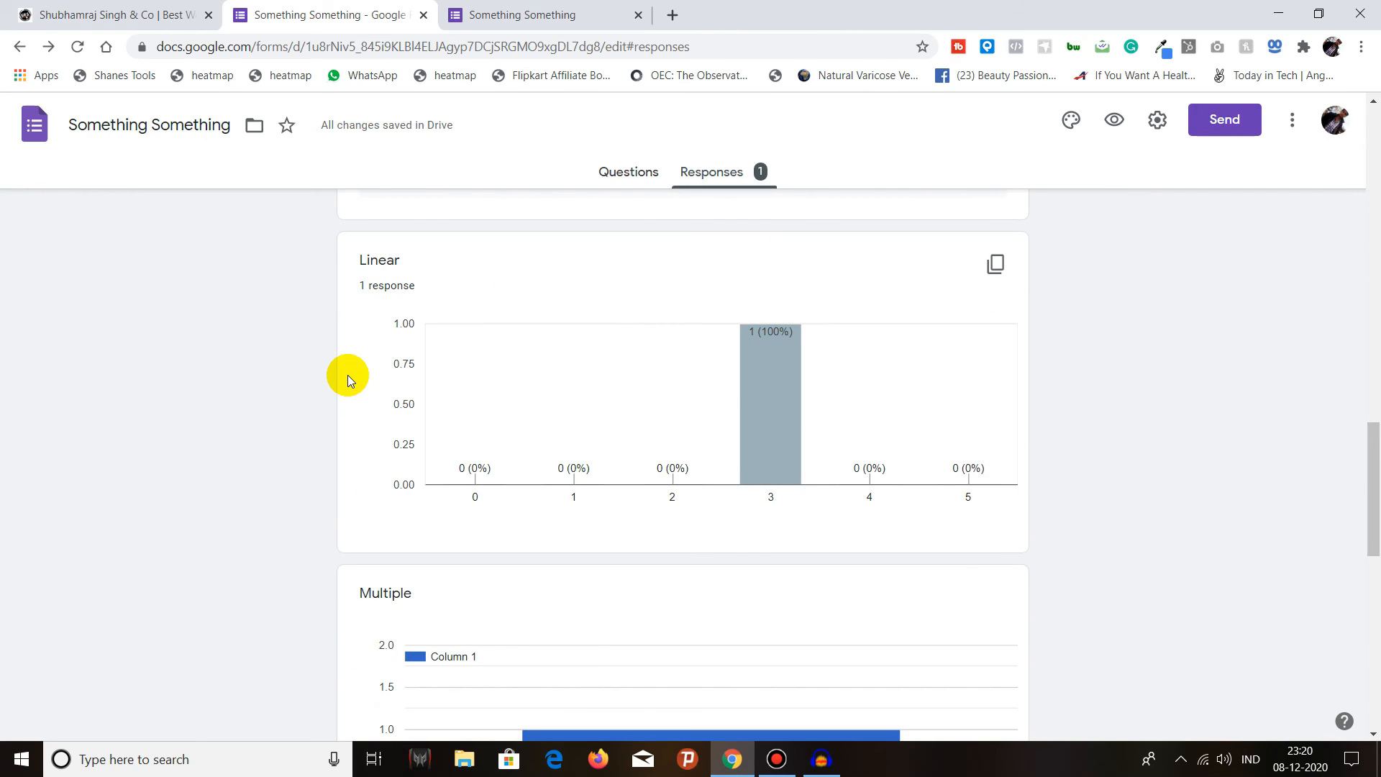
scroll(348, 374, "up", 12)
scroll(348, 374, "up", 7)
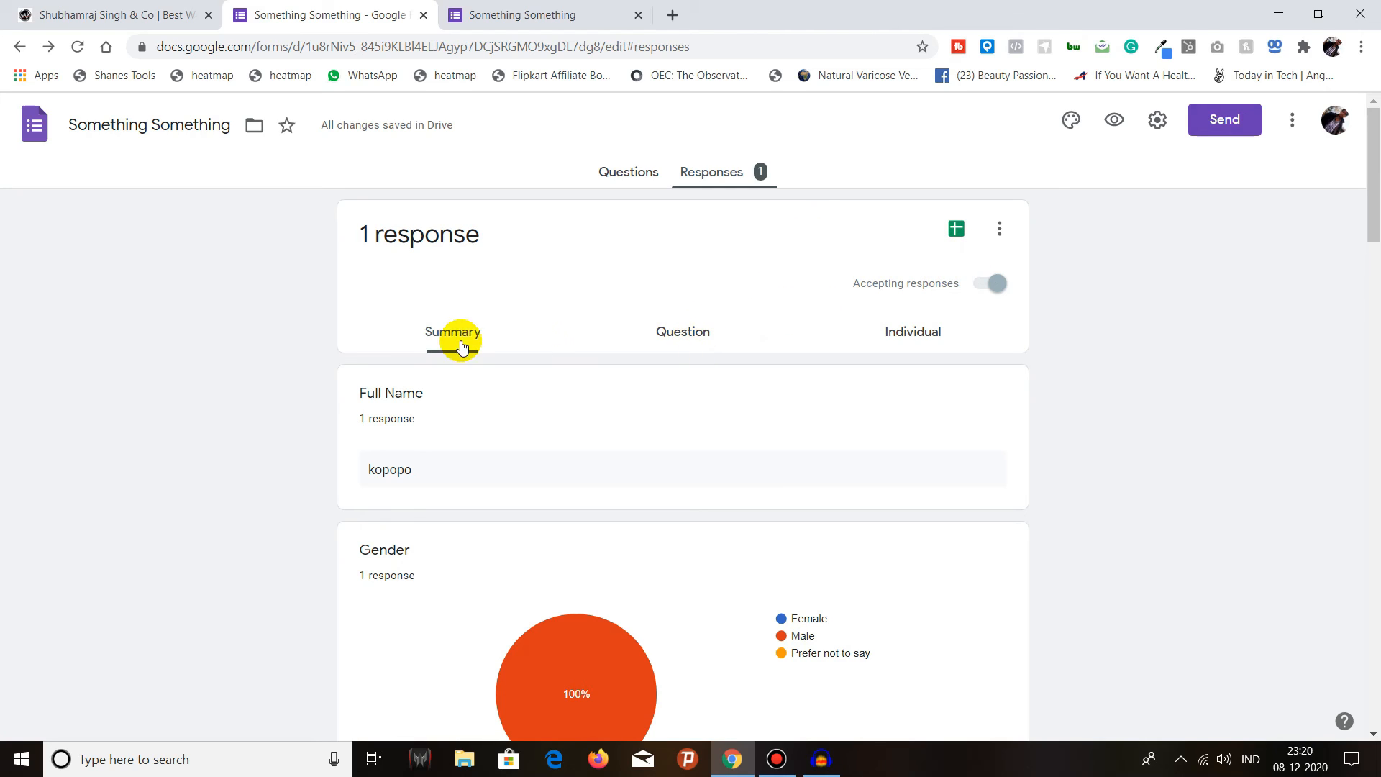
View the collected responses by question for Full Name, and as an individual response.
left_click(688, 344)
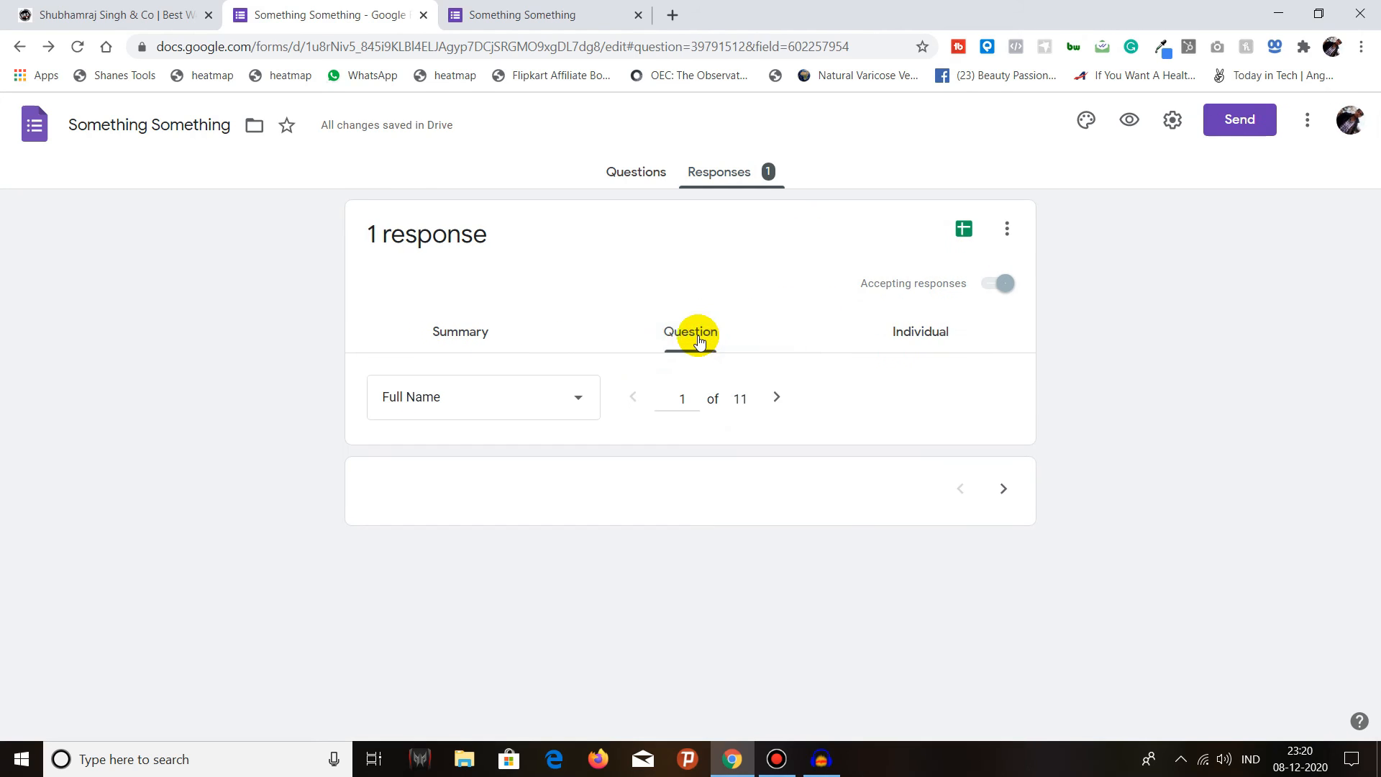
scroll(692, 338, "down", 1)
scroll(748, 330, "up", 1)
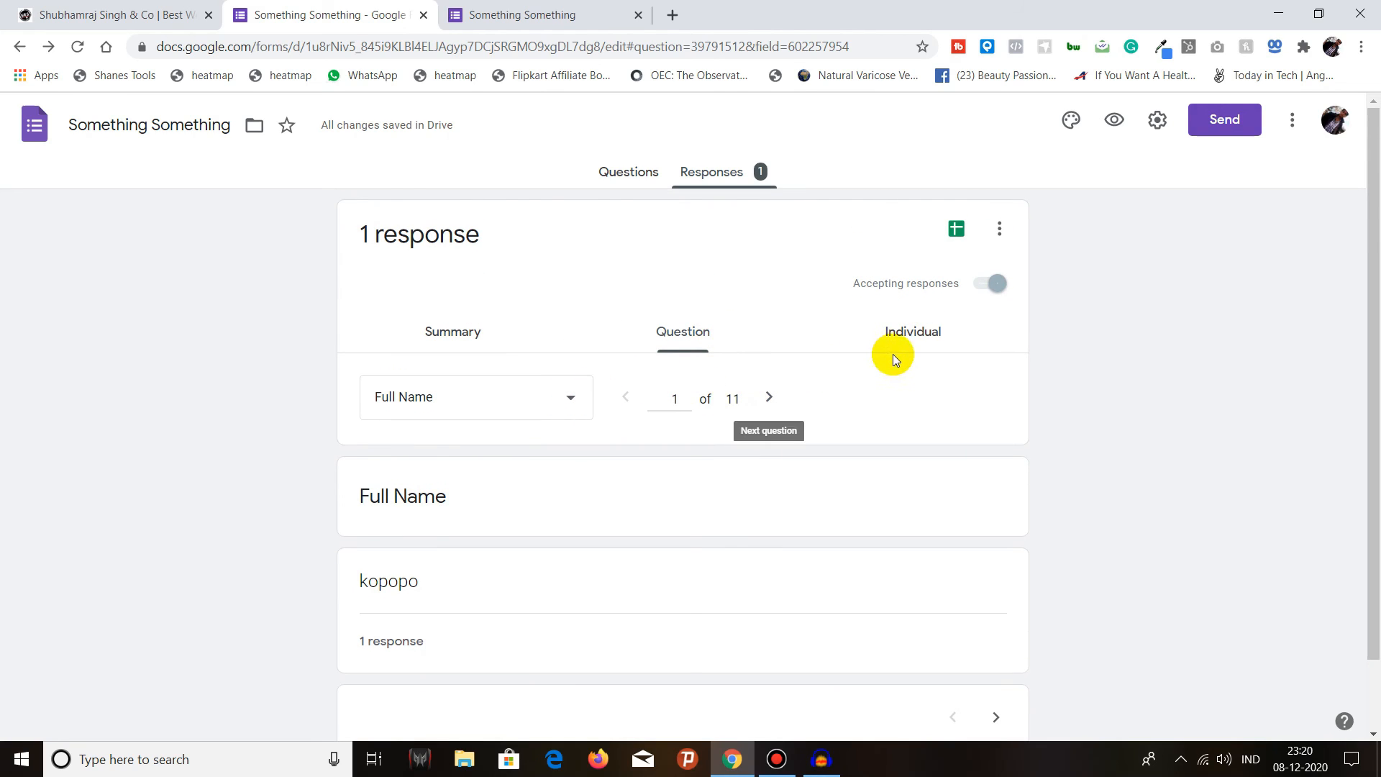
left_click(908, 344)
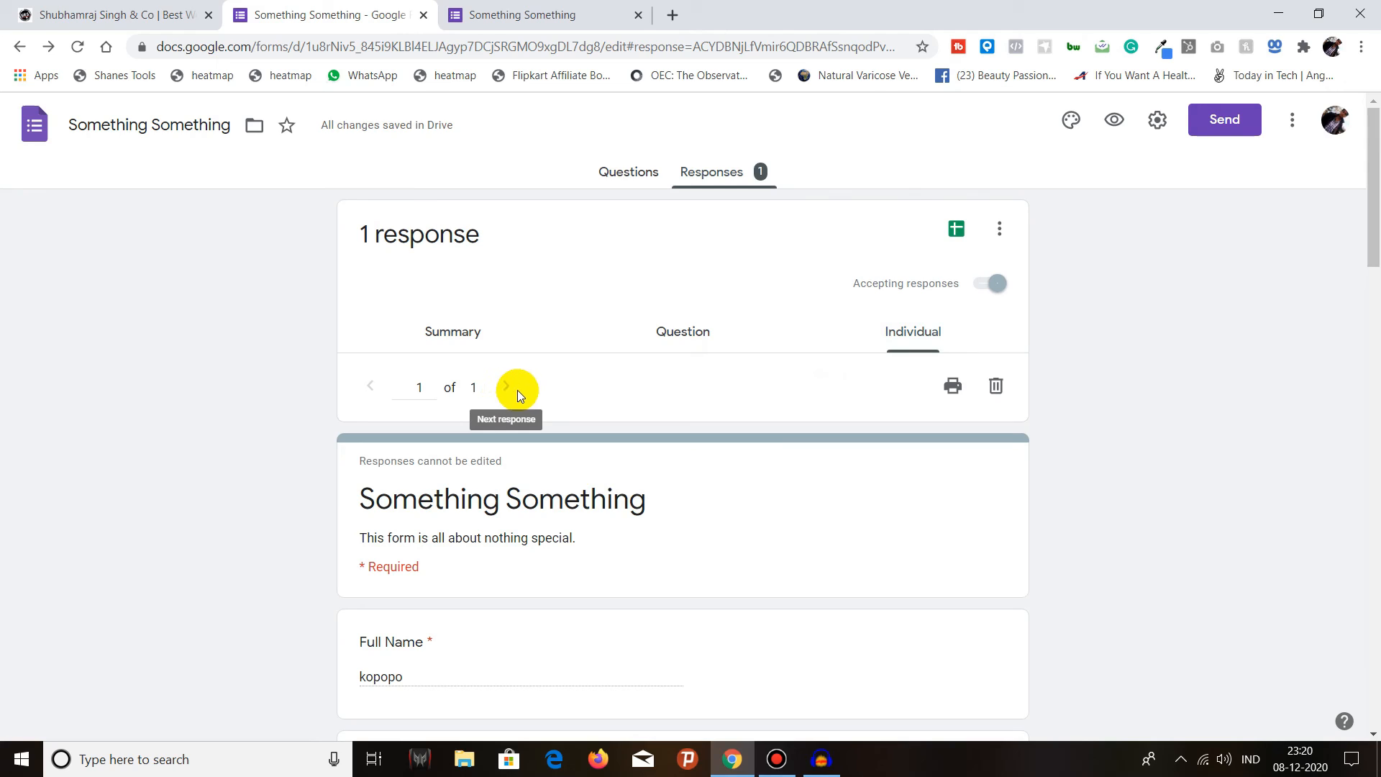
Stop the form from accepting responses, and turn accepting responses back on.
left_click(990, 291)
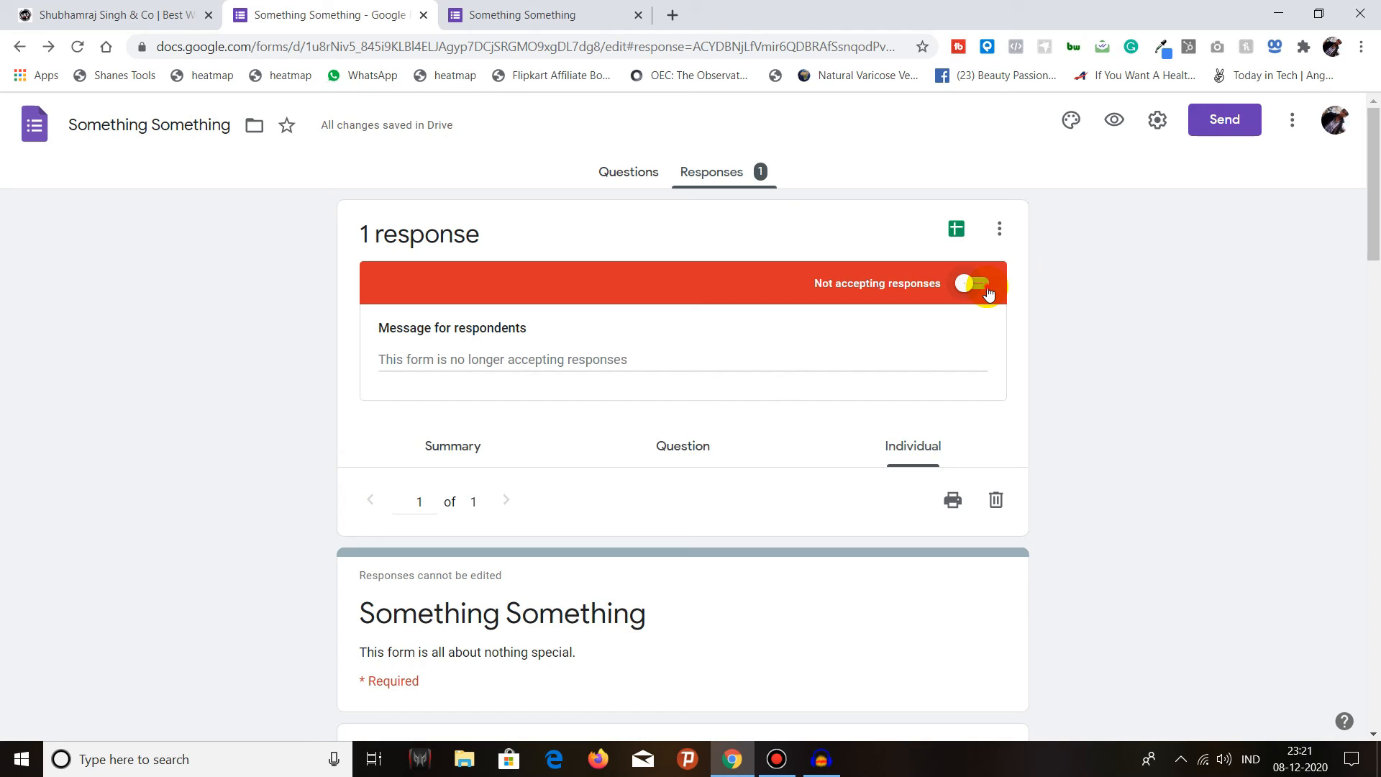
left_click(988, 288)
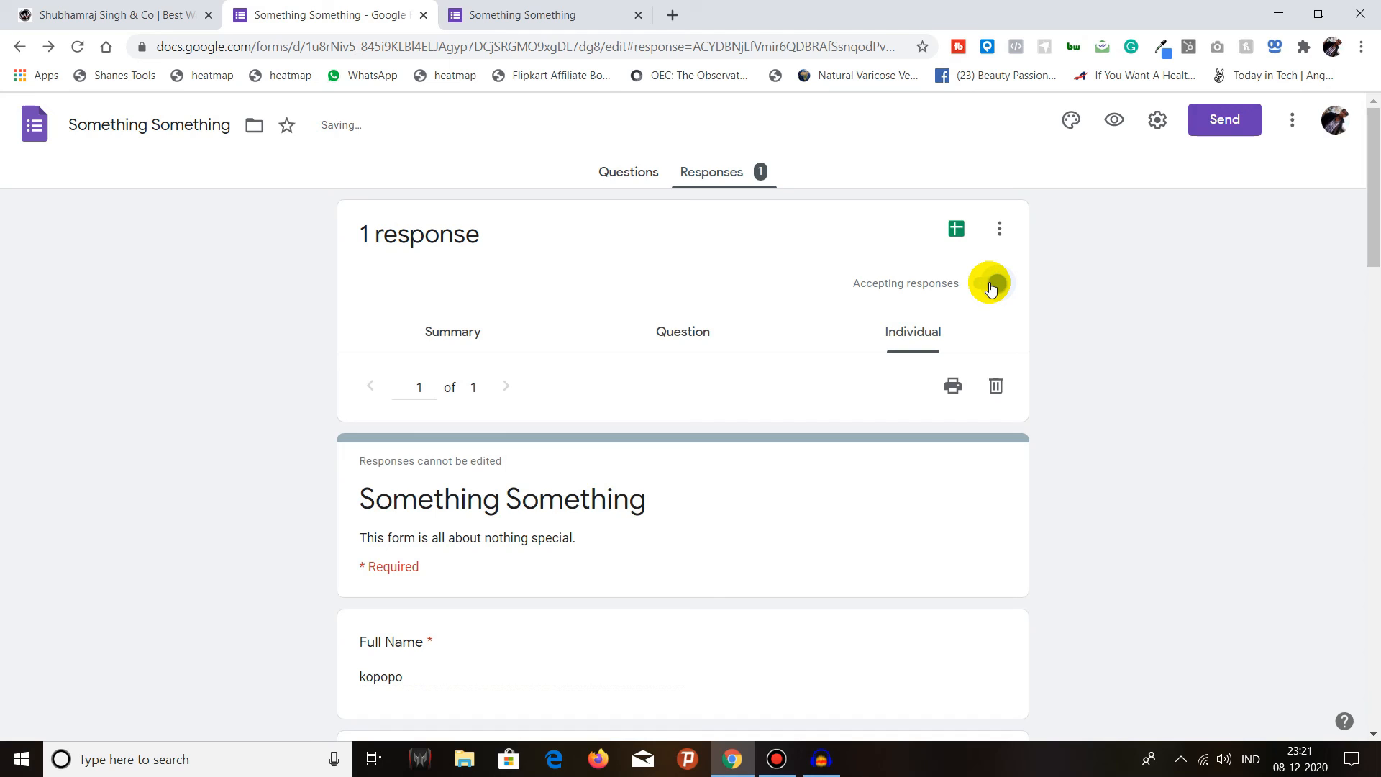
Turn on email notifications for new responses, and view the response destination options without choosing a spreadsheet.
left_click(999, 228)
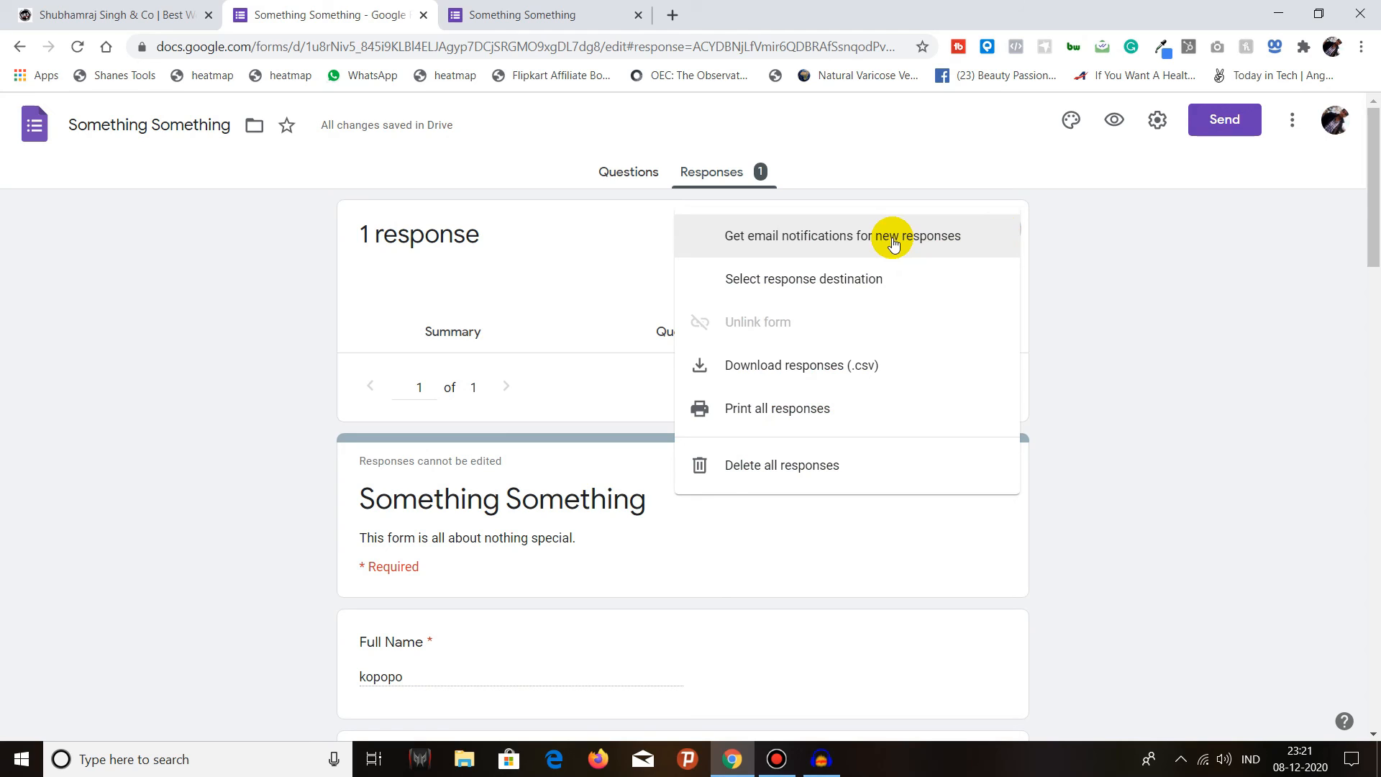
left_click(892, 239)
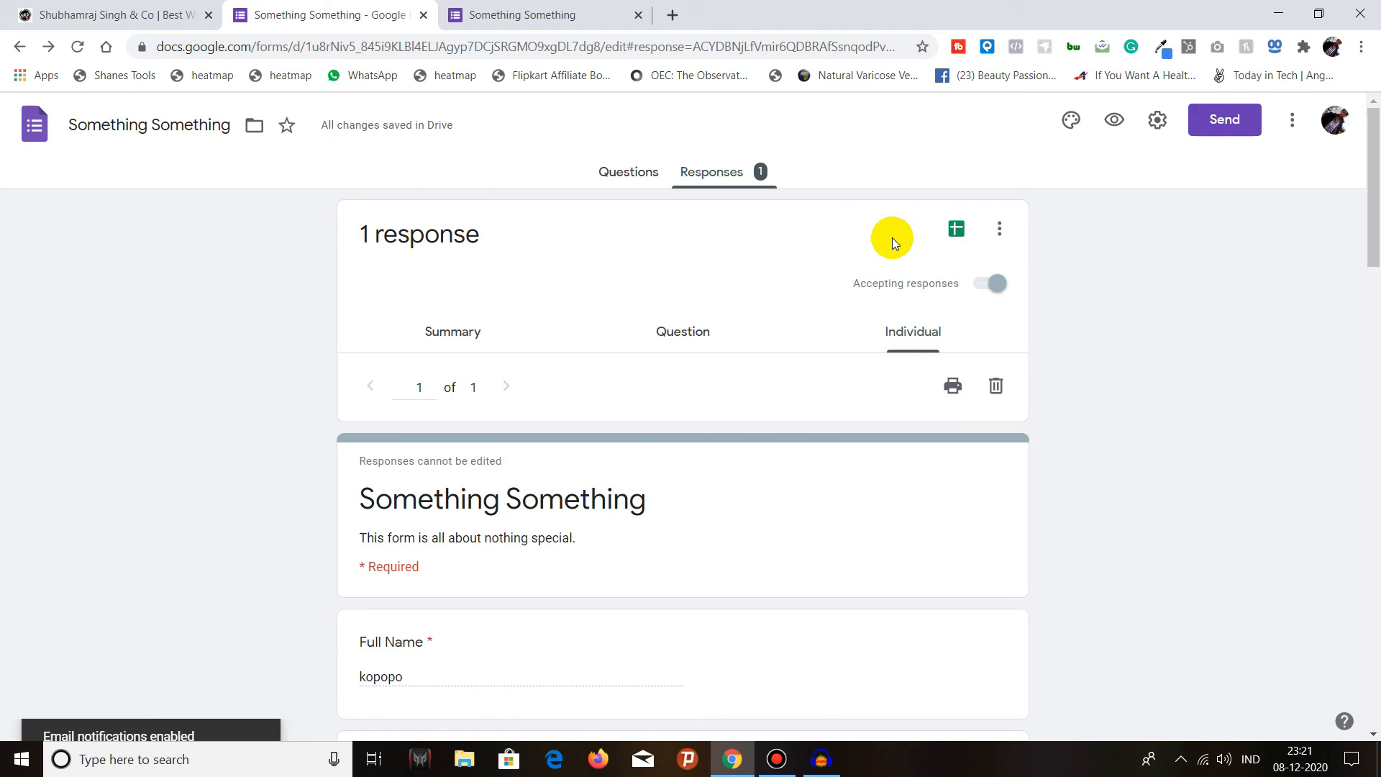
left_click(996, 231)
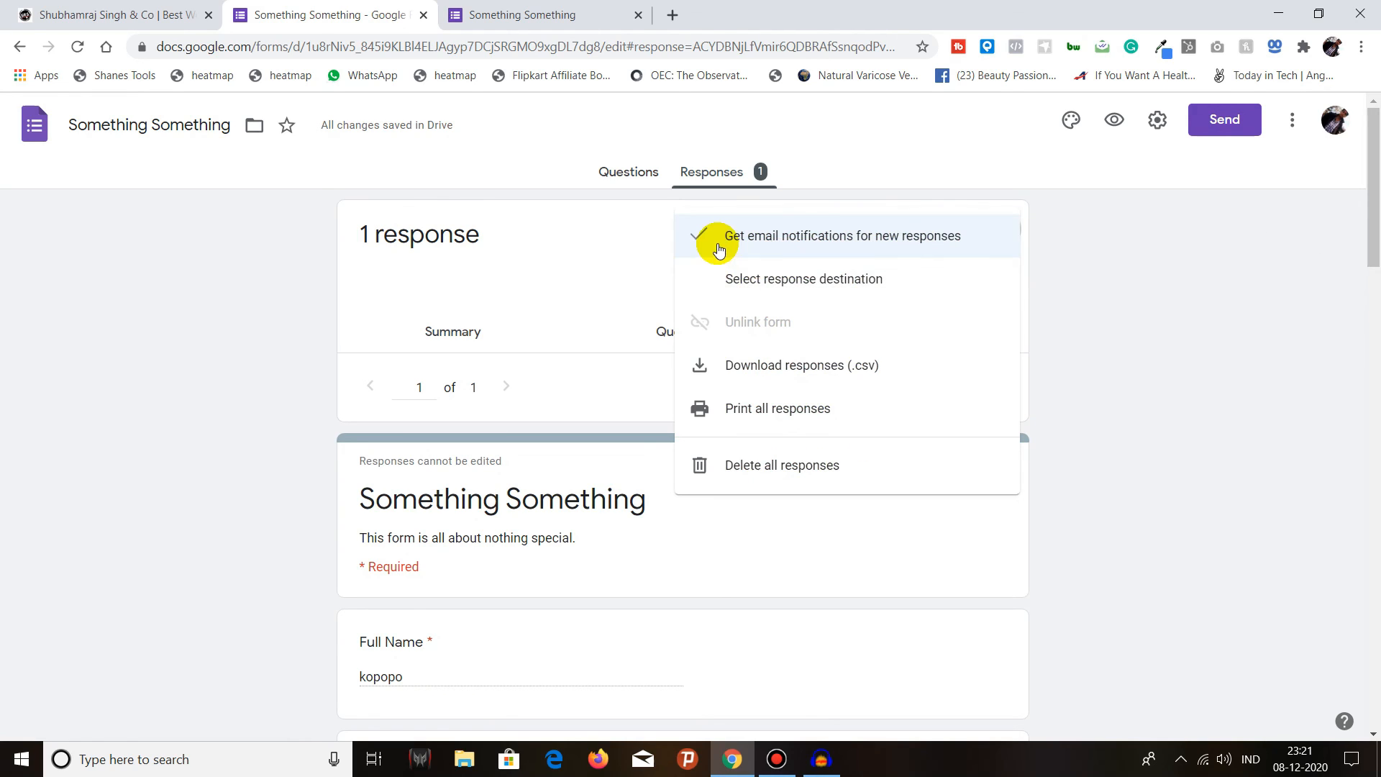
left_click(708, 277)
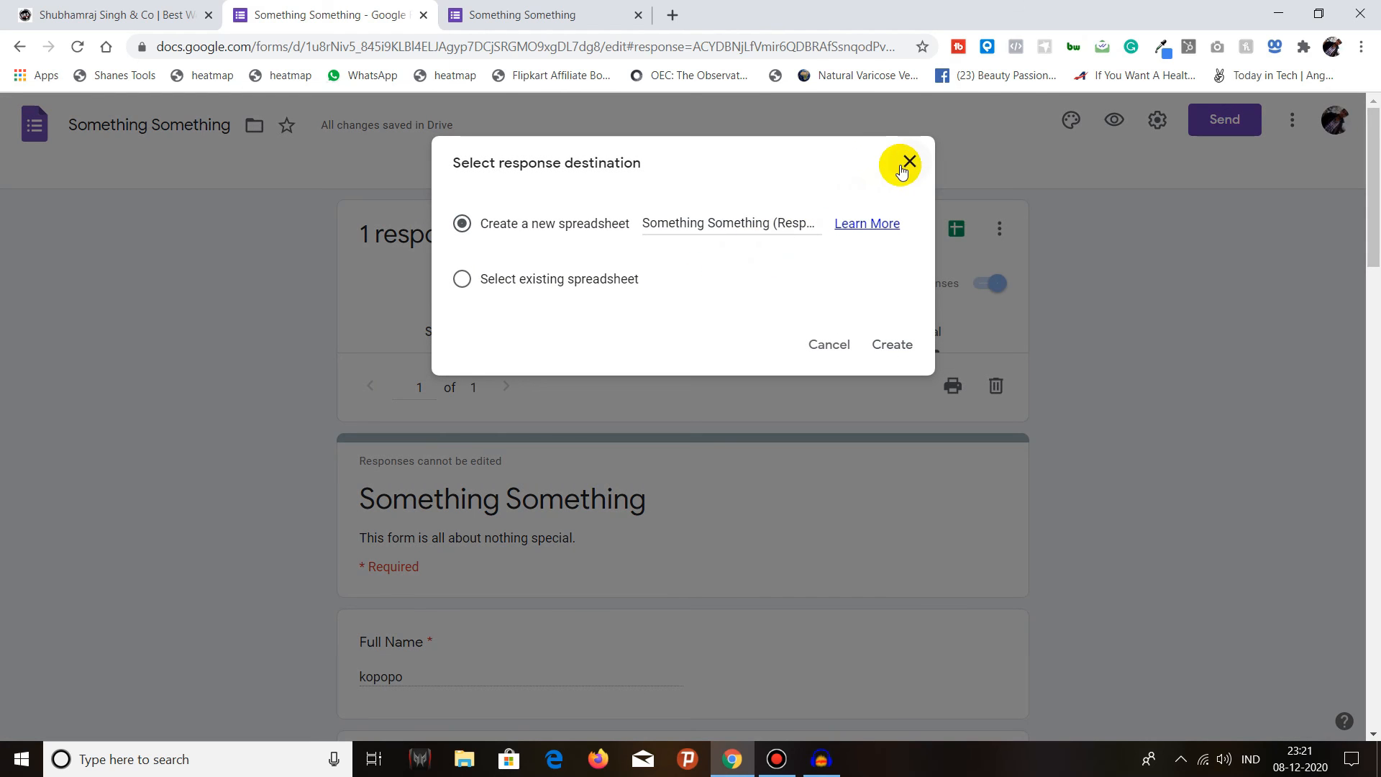
left_click(906, 161)
Turn email notifications for new responses back off.
left_click(999, 229)
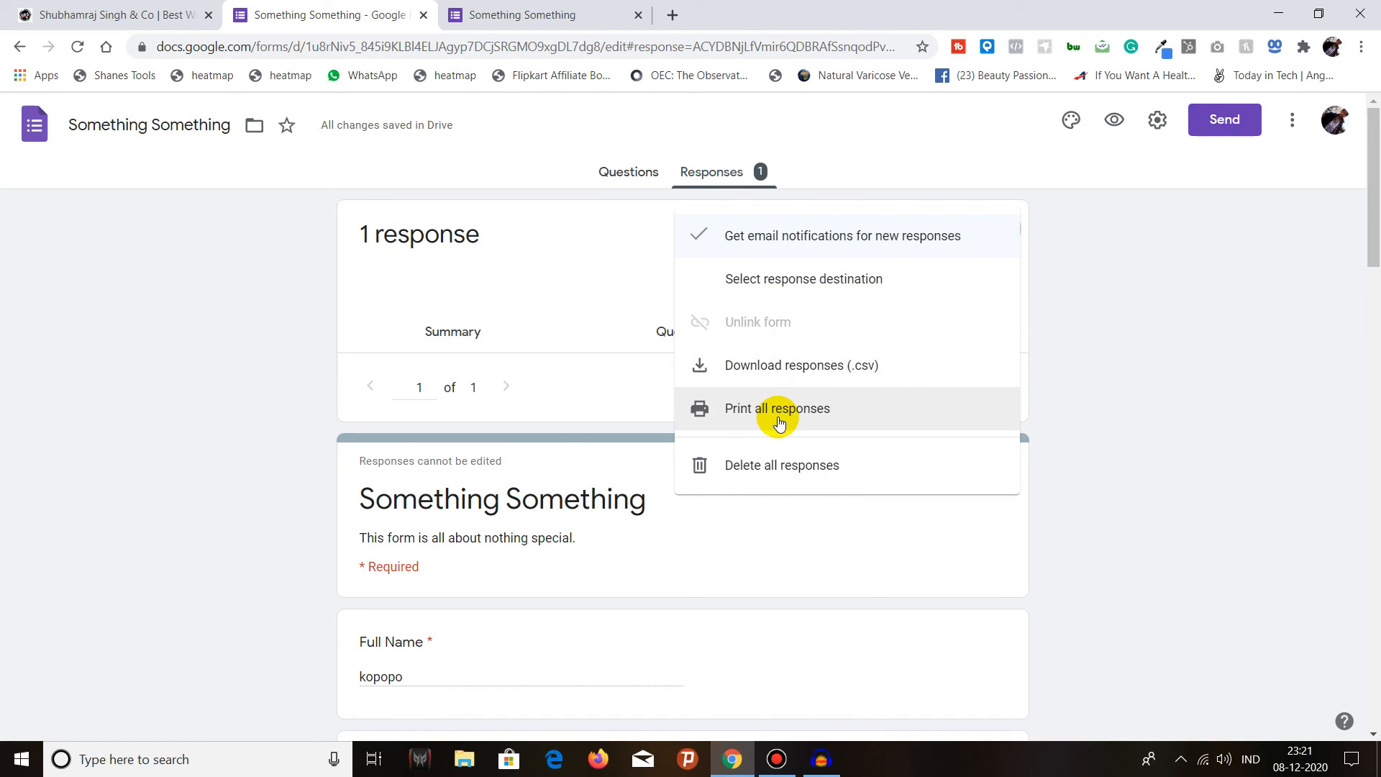
left_click(705, 244)
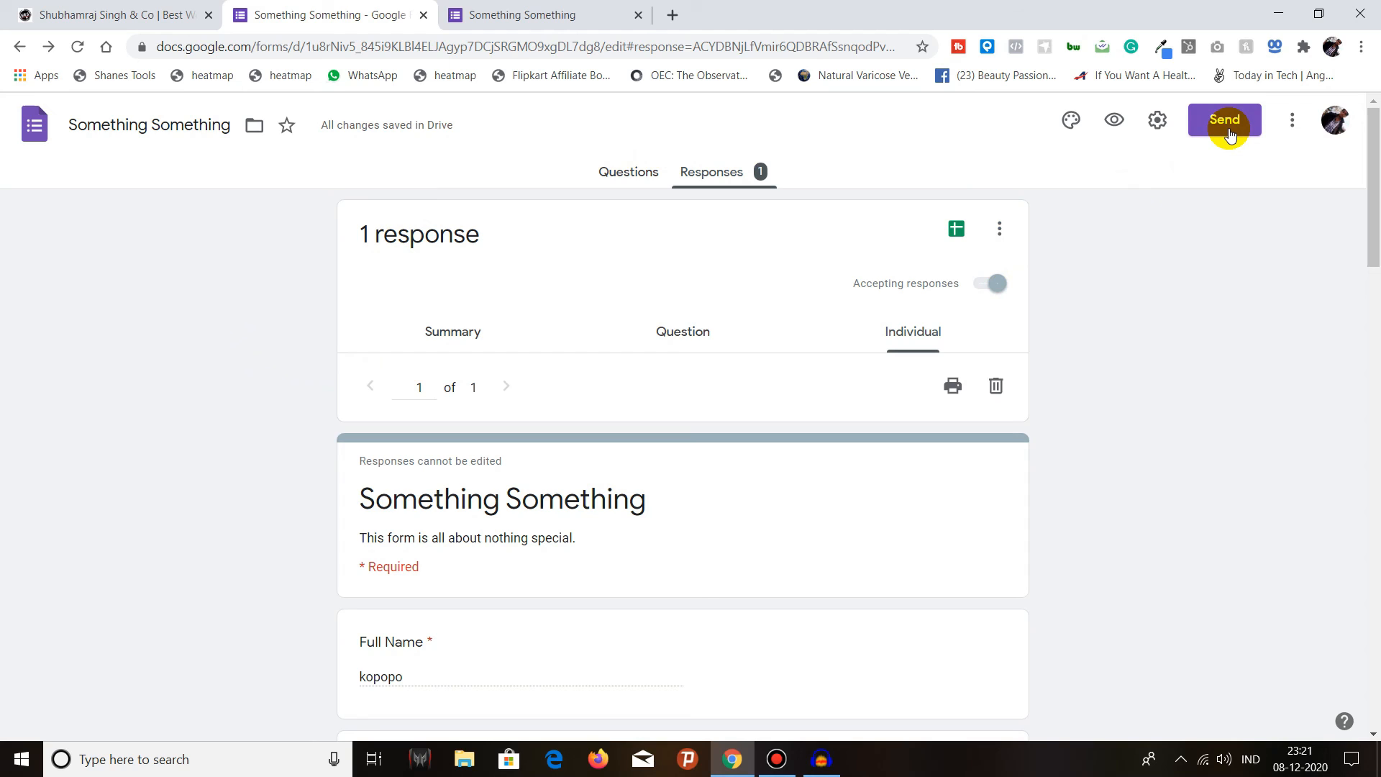
Open the form's sending options, view the email fields, and enable Shorten URL for the form link.
left_click(1230, 133)
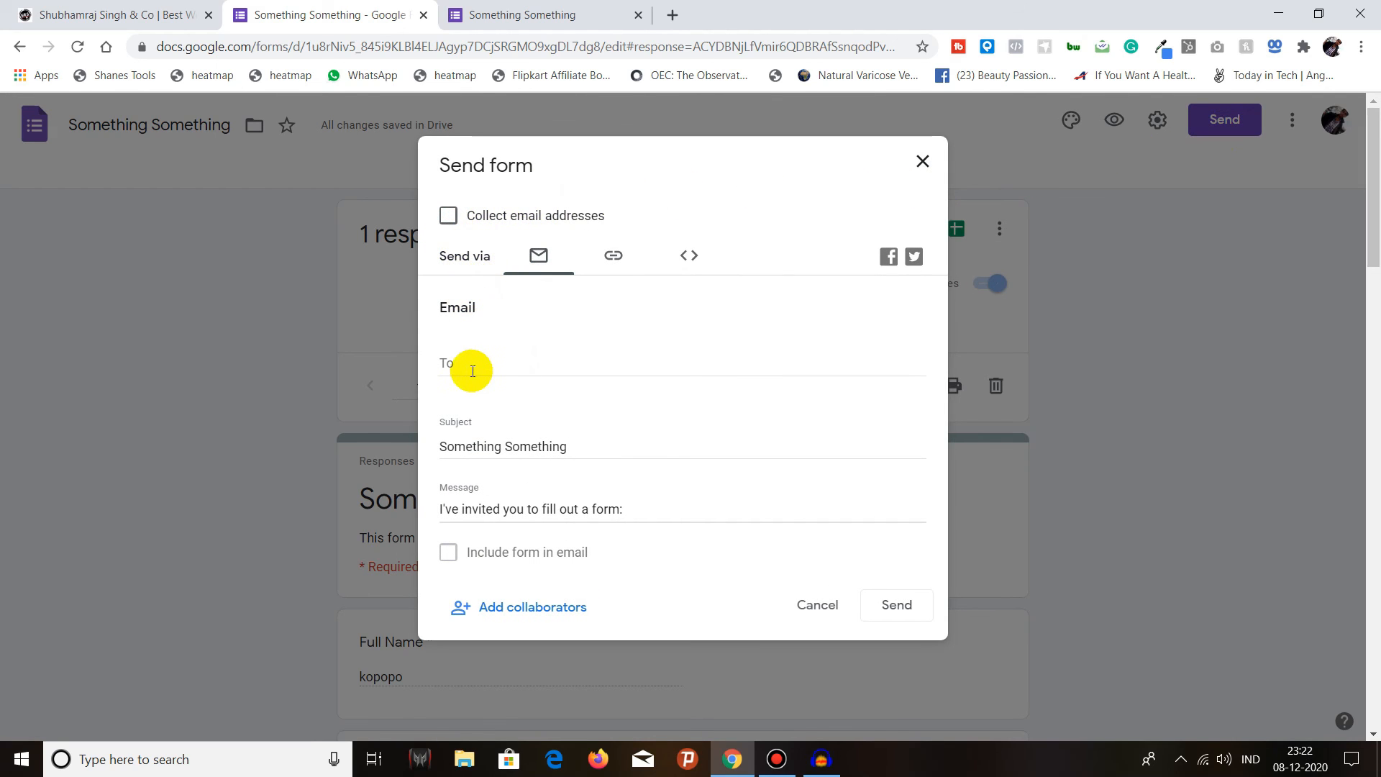
scroll(485, 377, "down", 4)
left_click(613, 257)
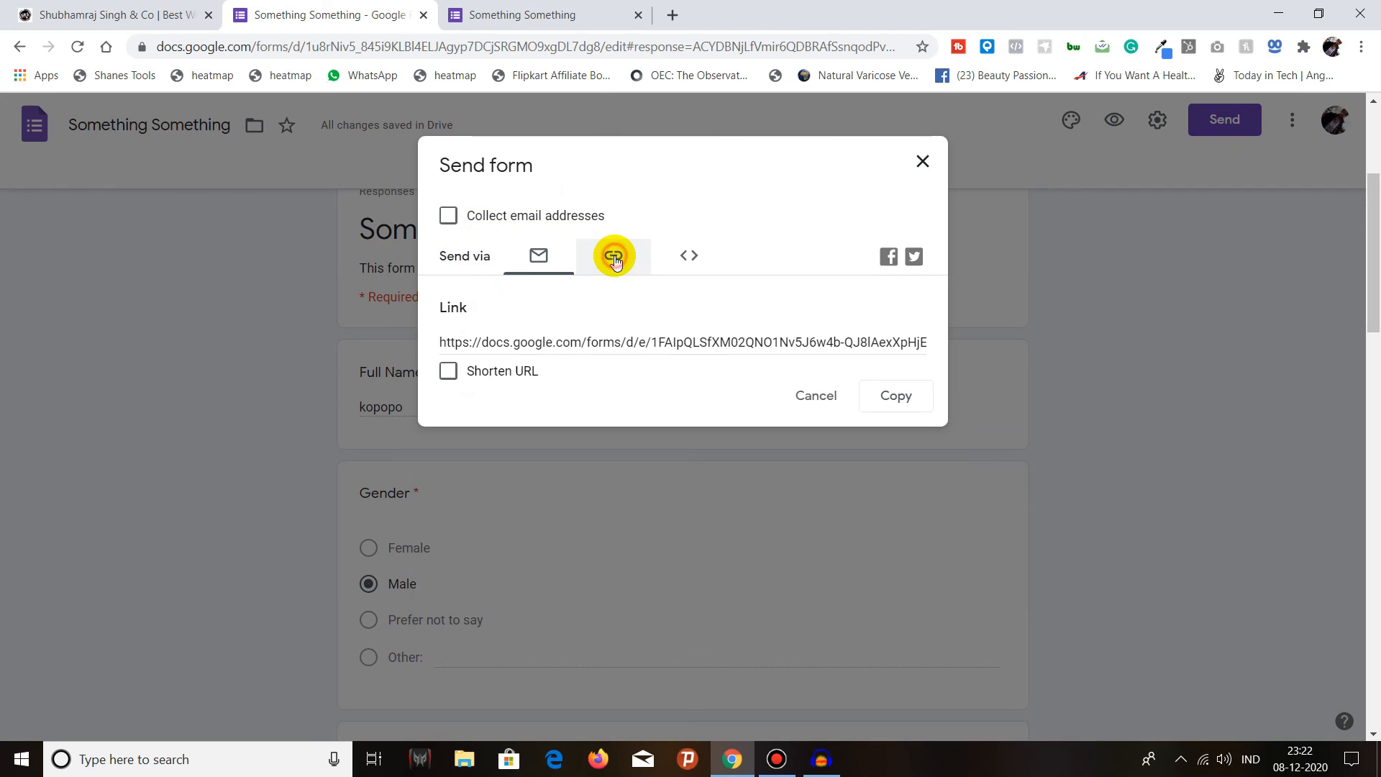
left_click(446, 371)
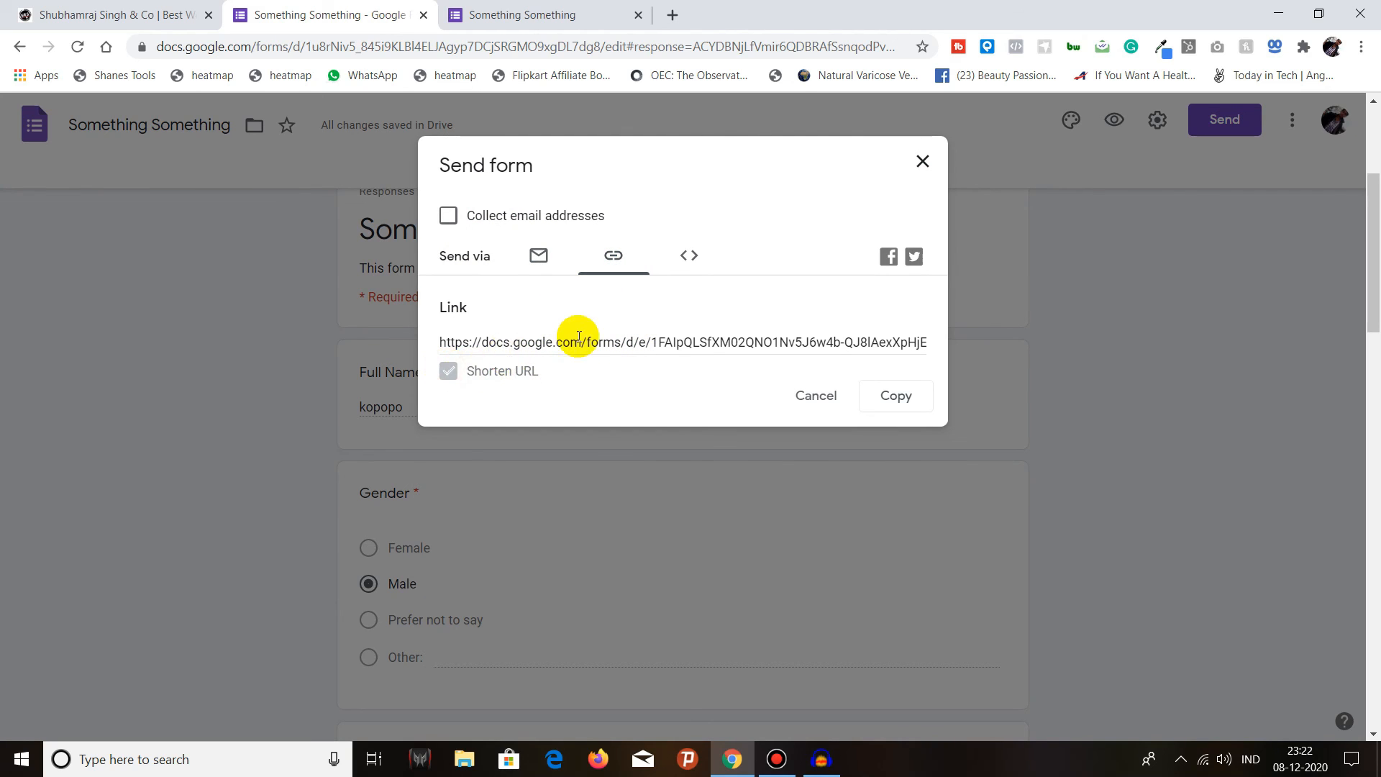
Examine the Embed HTML sending option and its text, and close the sending options.
left_click(689, 257)
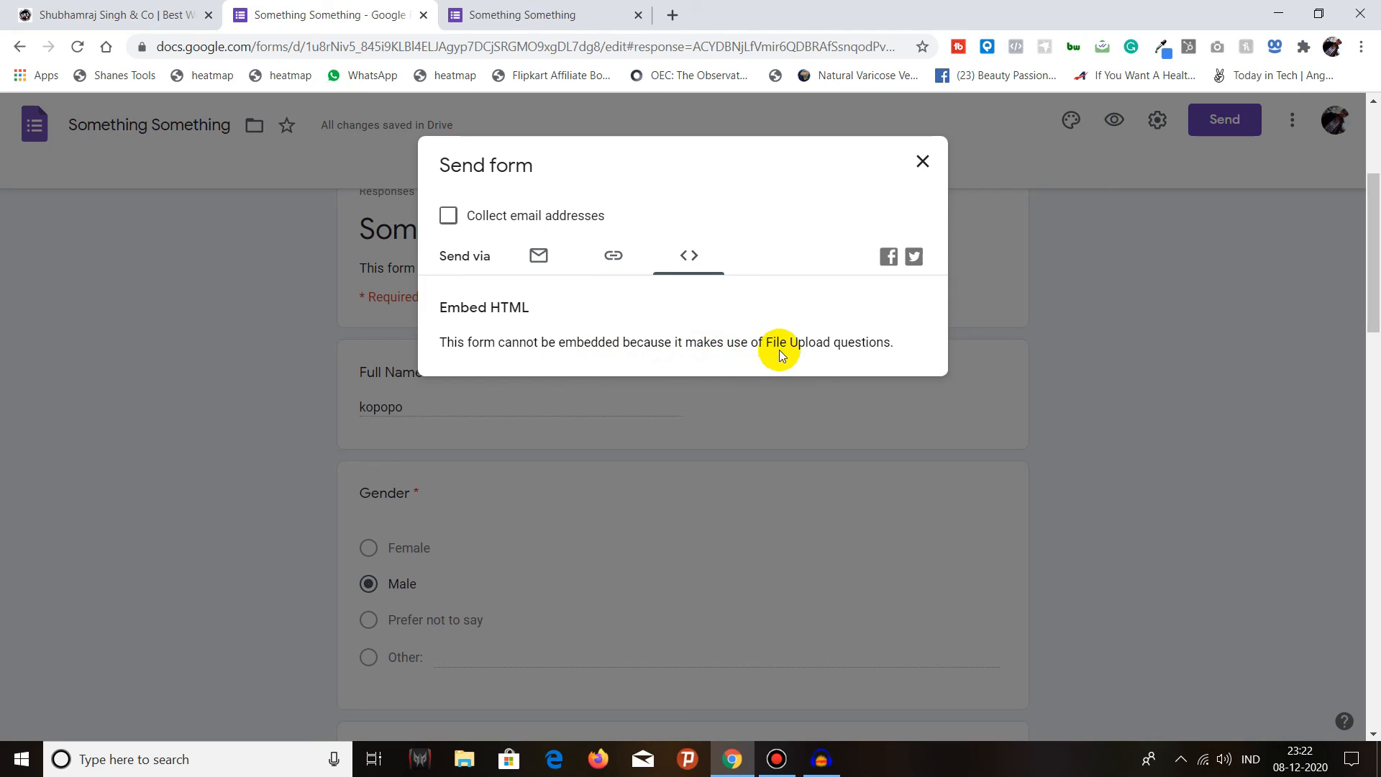
left_click(440, 343)
left_click_drag(440, 344, 874, 332)
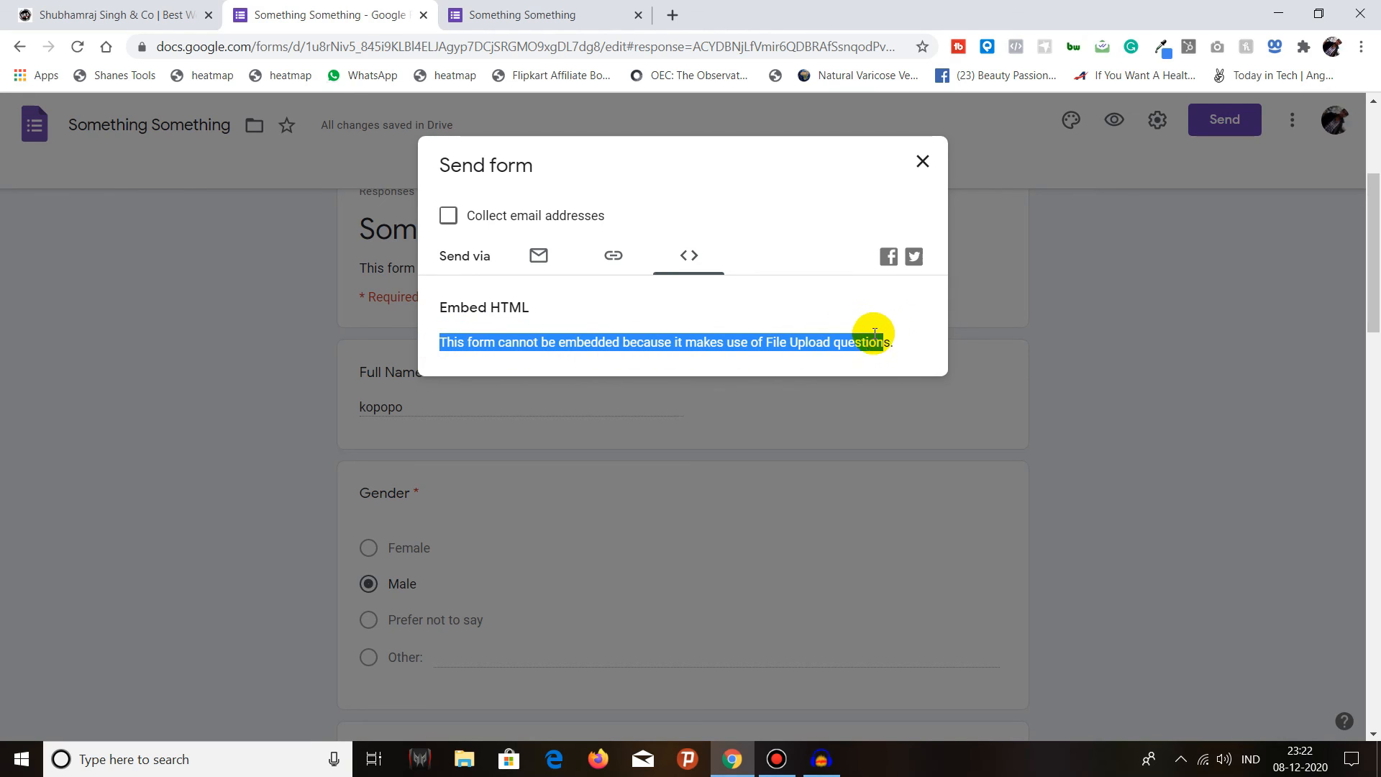
left_click(820, 322)
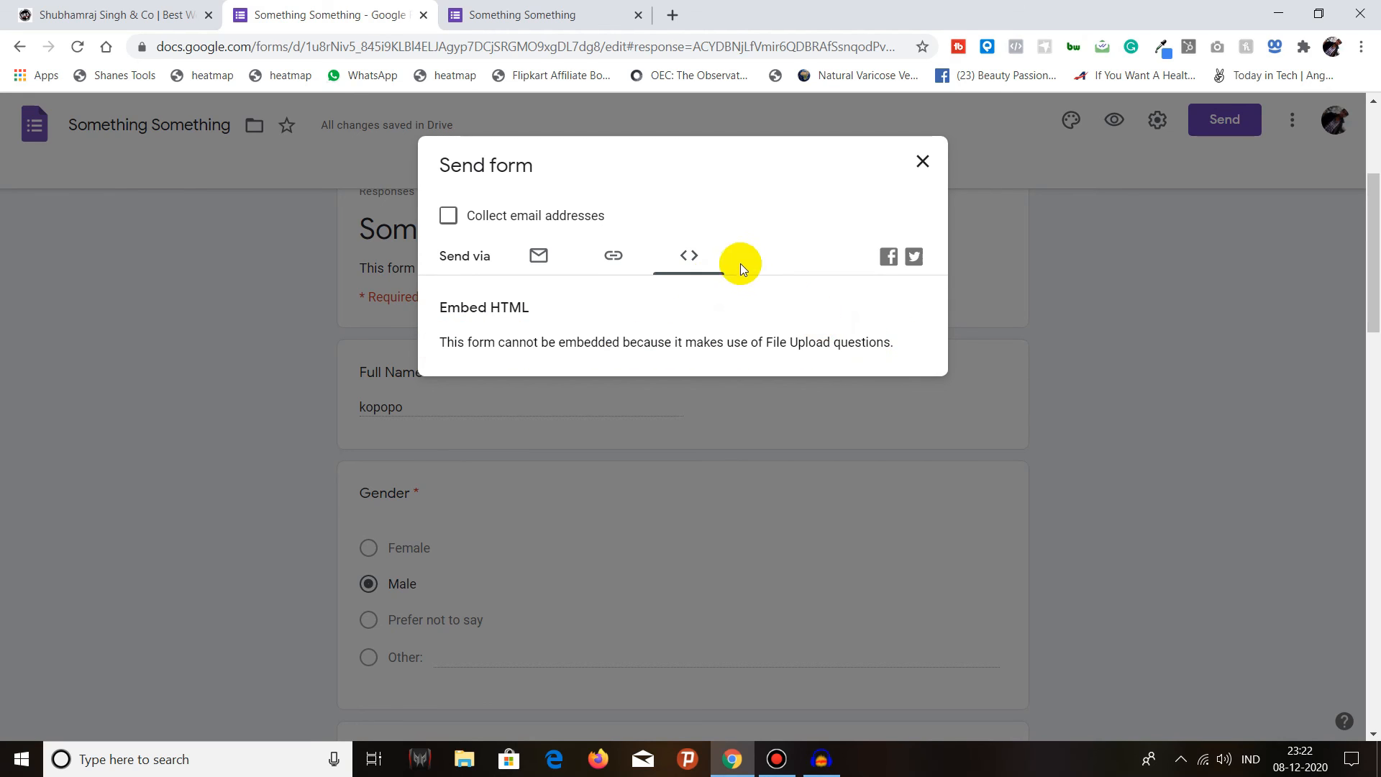
left_click(923, 162)
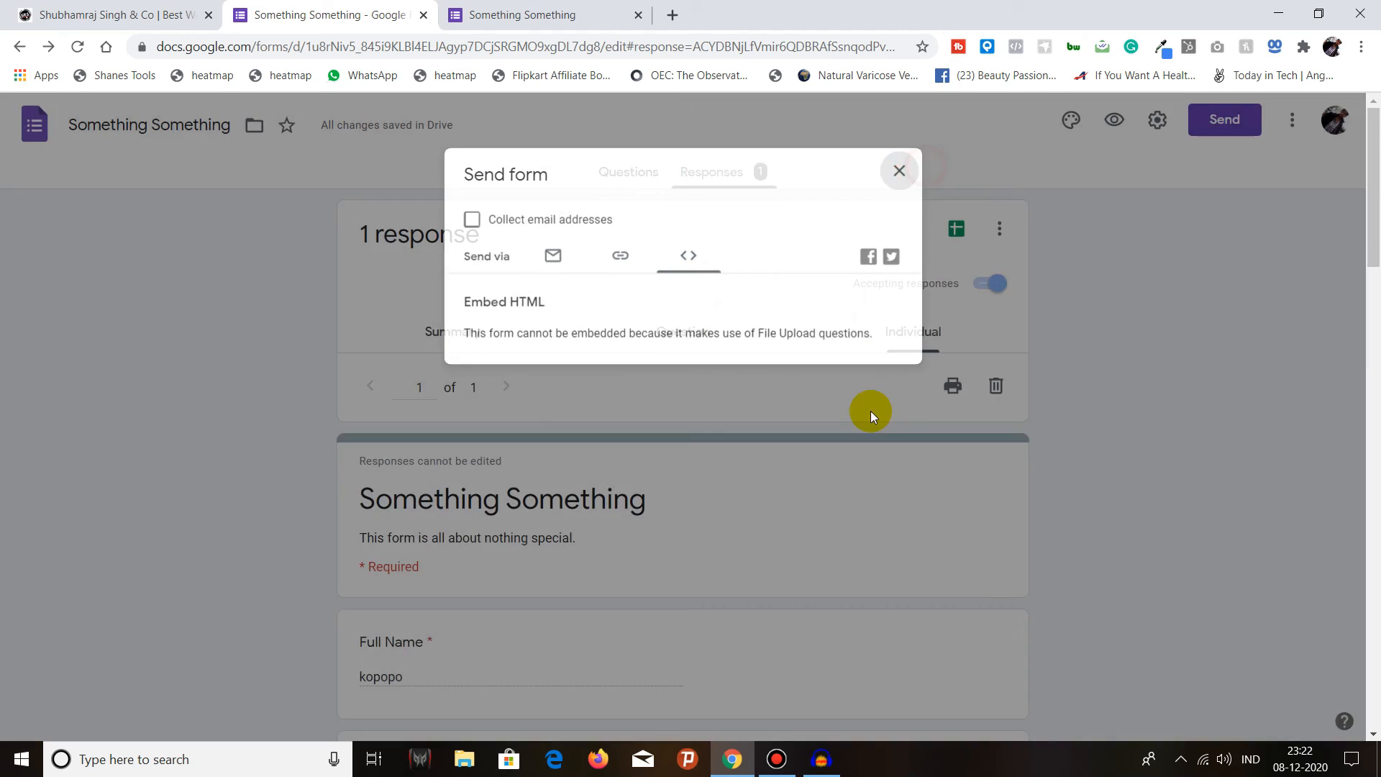
Delete the CV file upload question from the form's questions.
scroll(842, 449, "down", 10)
scroll(840, 451, "down", 7)
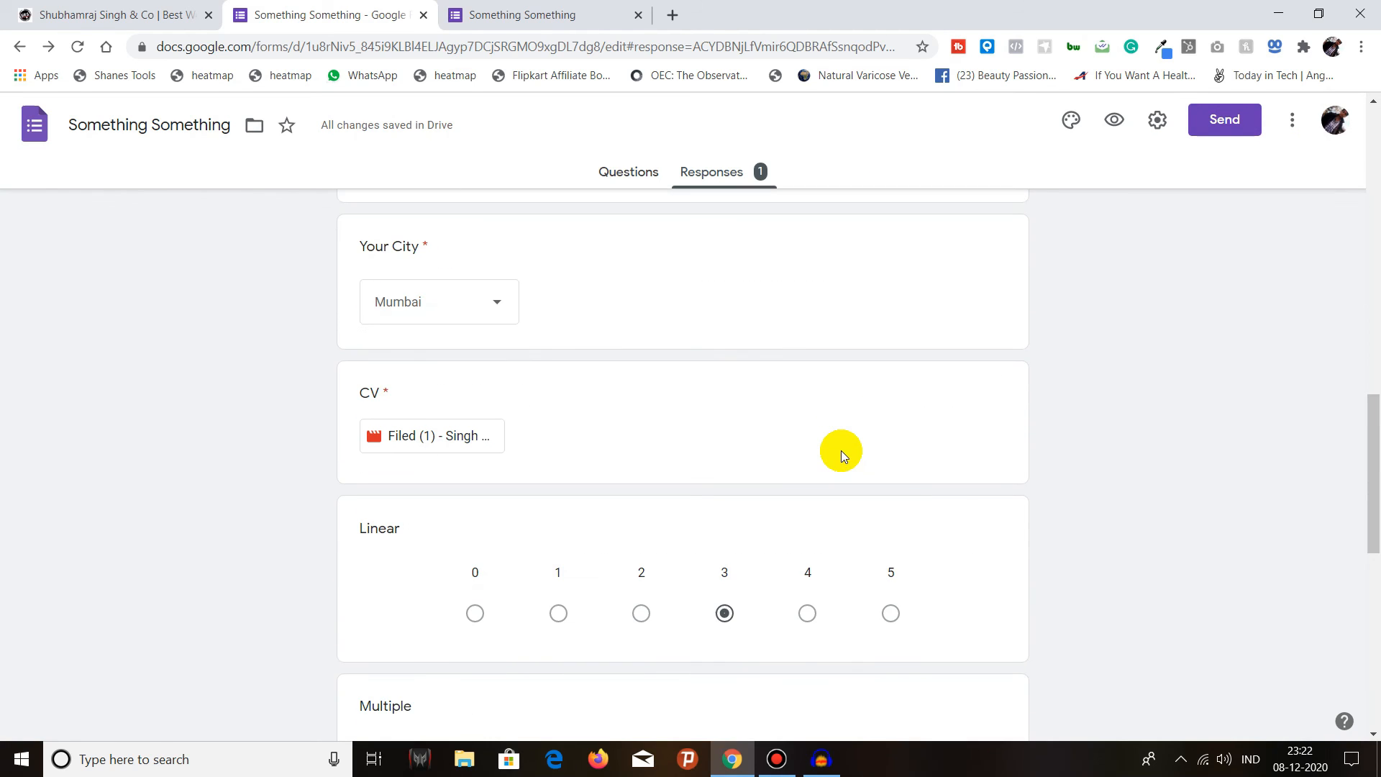
scroll(593, 421, "up", 4)
left_click(629, 172)
scroll(611, 302, "down", 10)
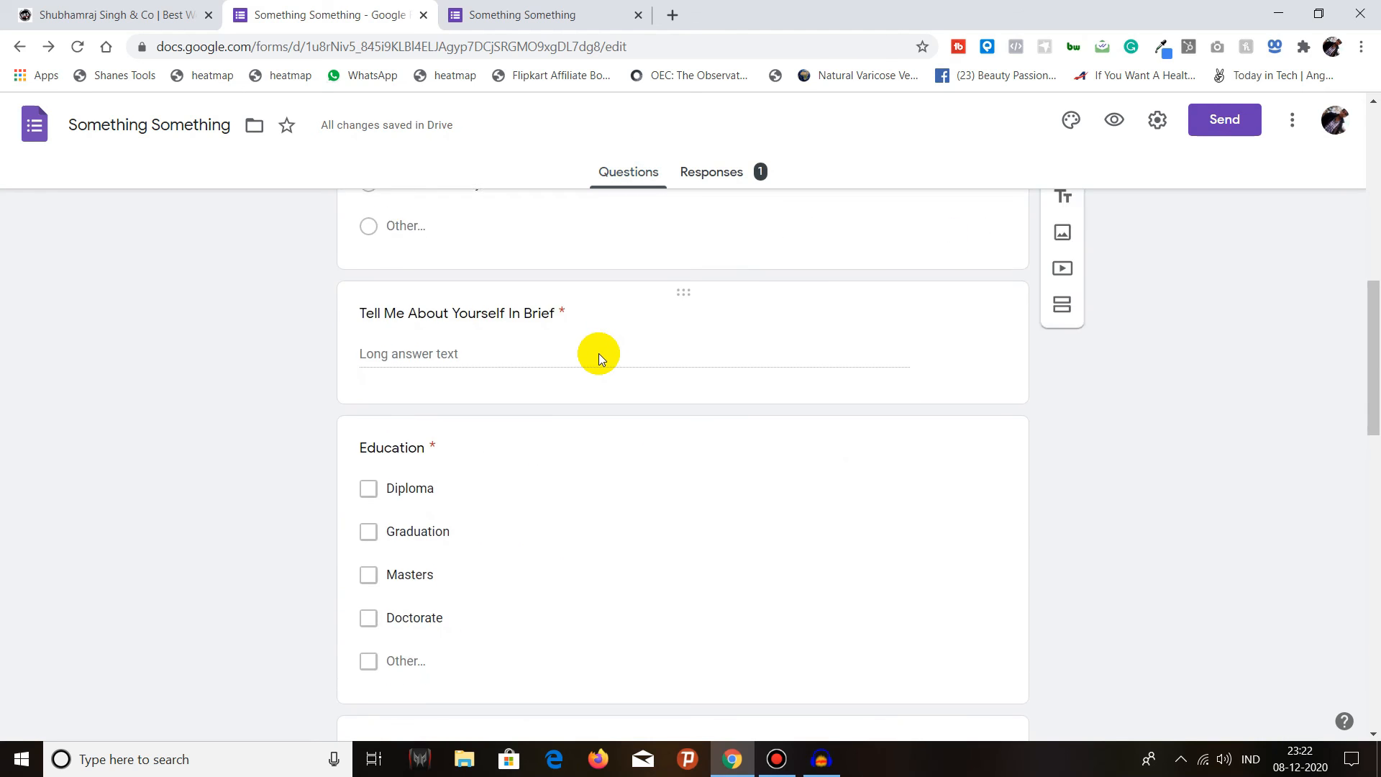
scroll(599, 352, "down", 10)
scroll(598, 352, "up", 3)
left_click(922, 431)
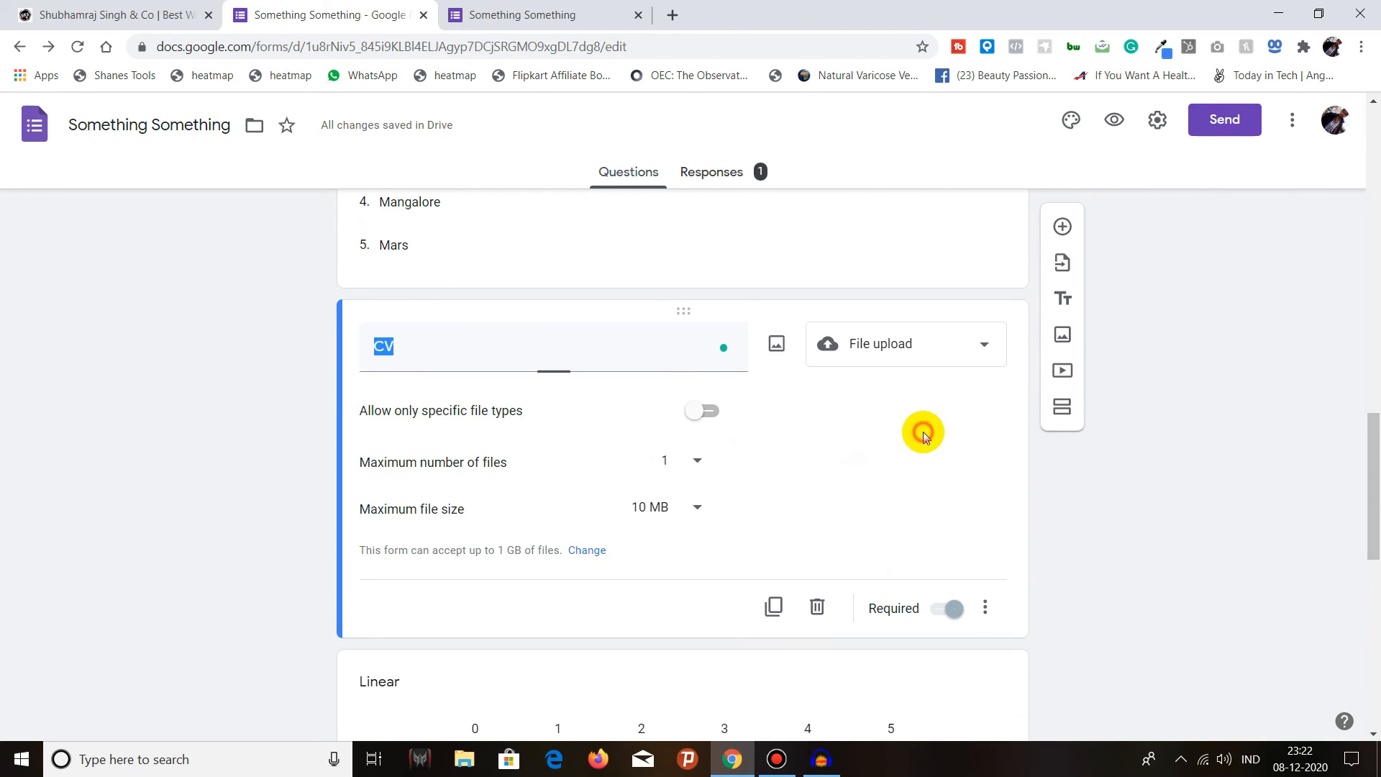
left_click(986, 608)
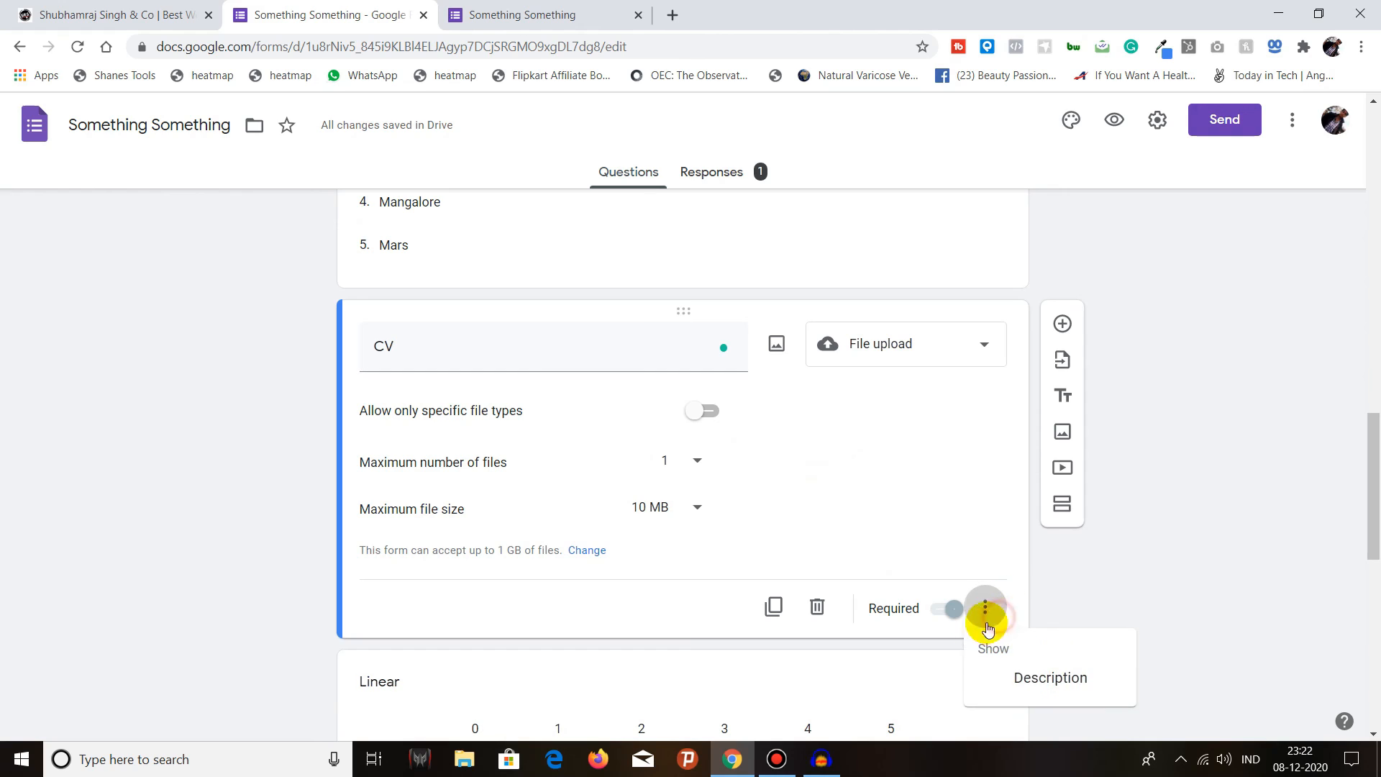
left_click(852, 619)
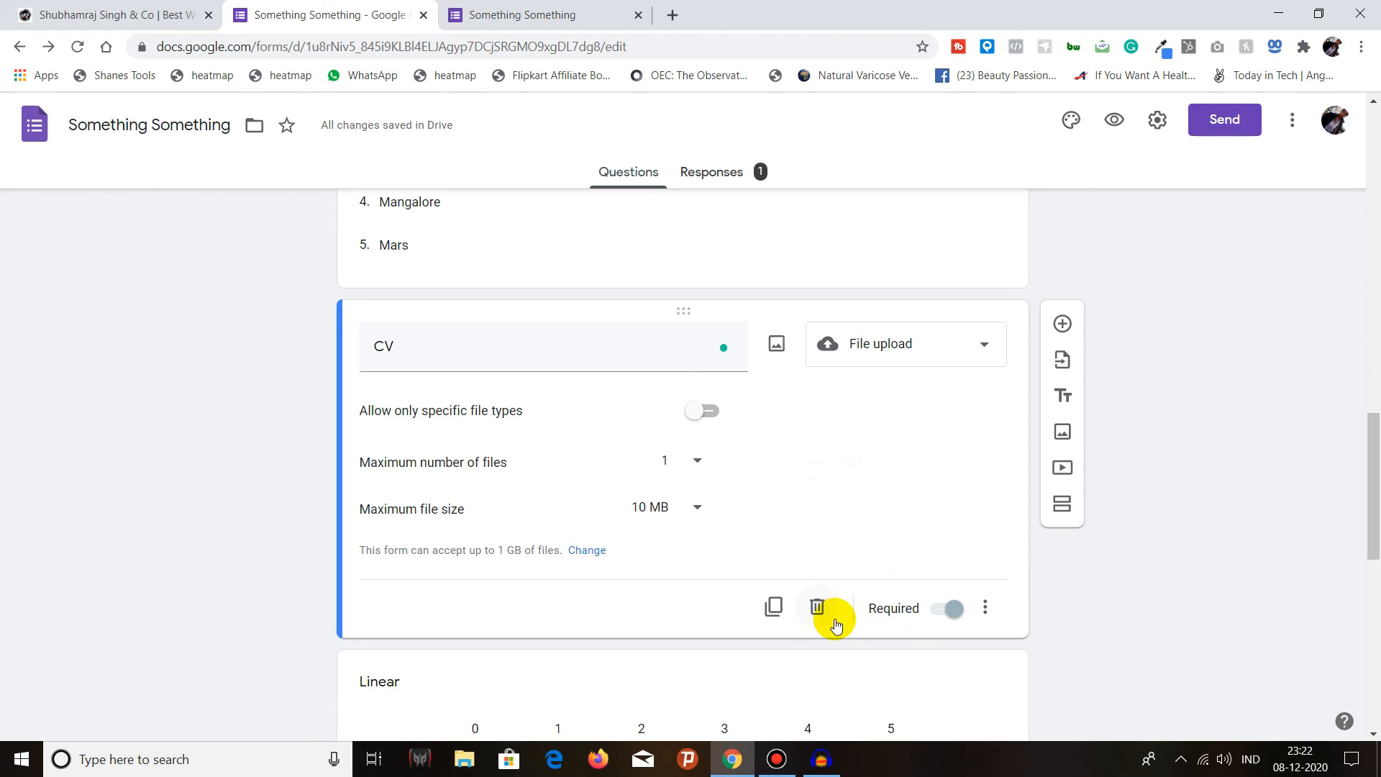
left_click(833, 623)
Return to the form's responses, open the sending options and select the Embed HTML code.
scroll(360, 478, "up", 8)
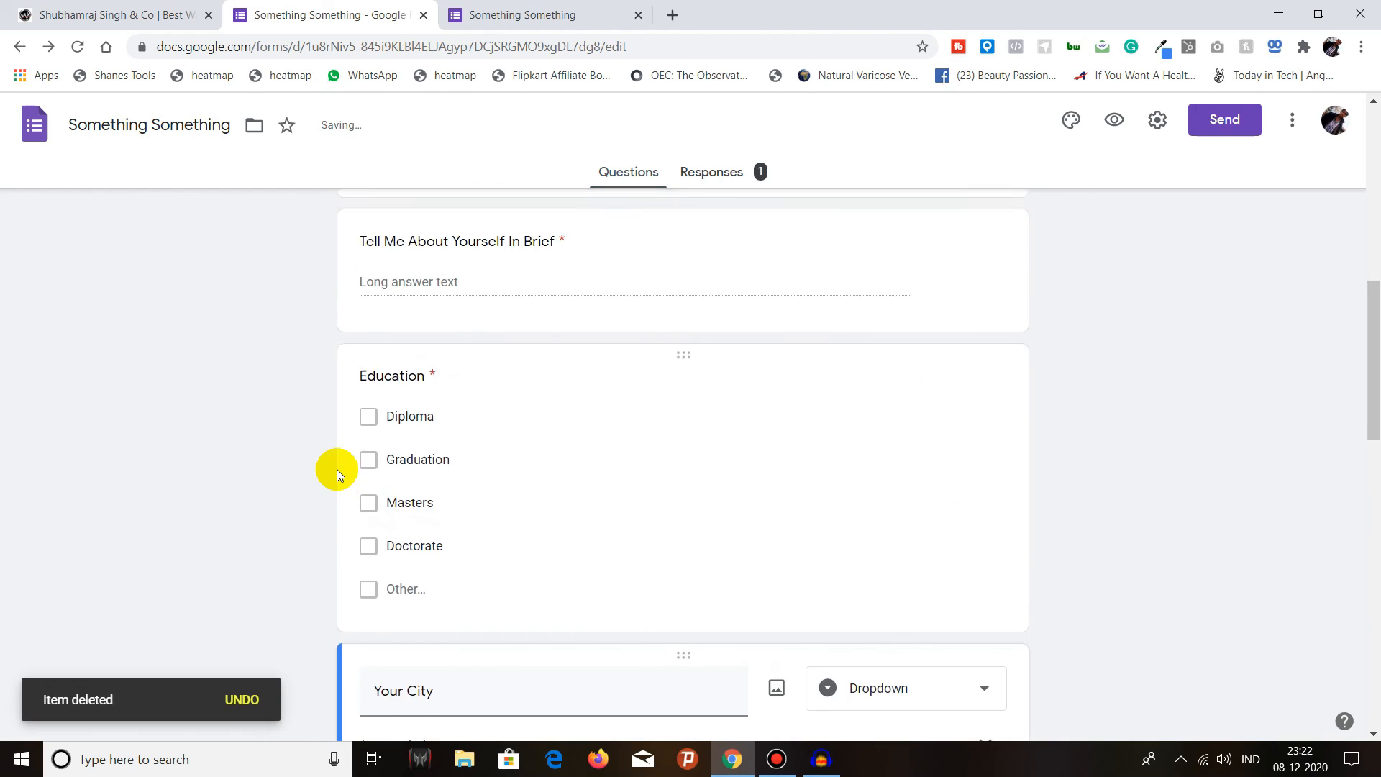
scroll(336, 469, "up", 10)
left_click(717, 180)
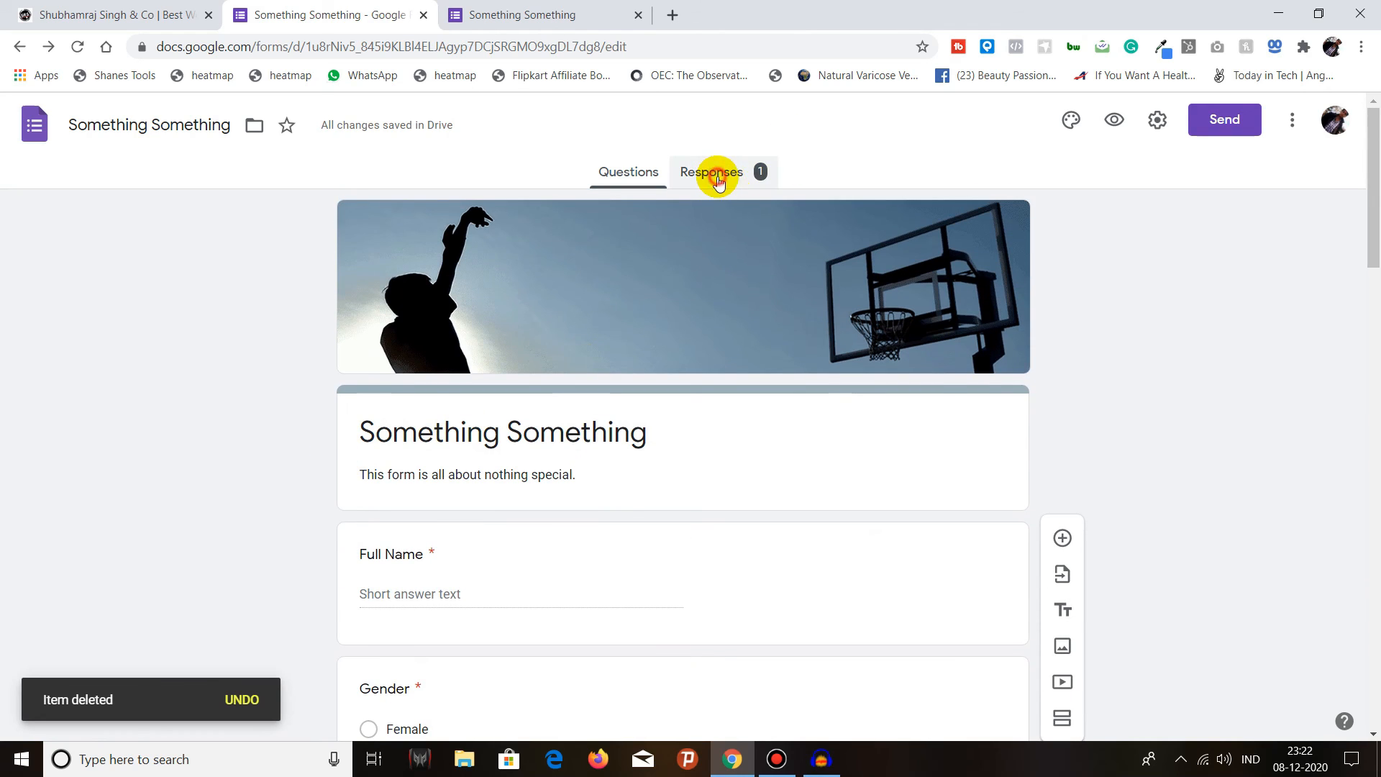
left_click(1223, 121)
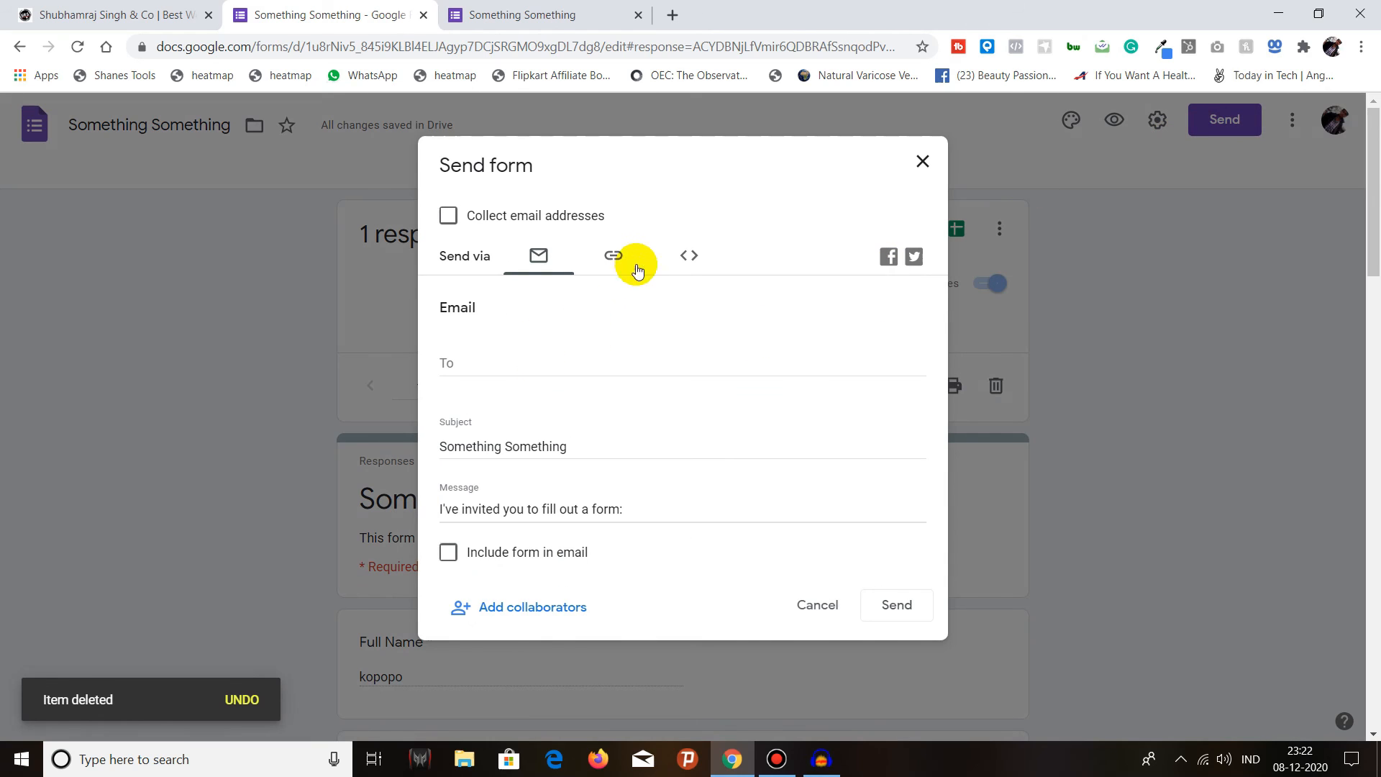
left_click(685, 255)
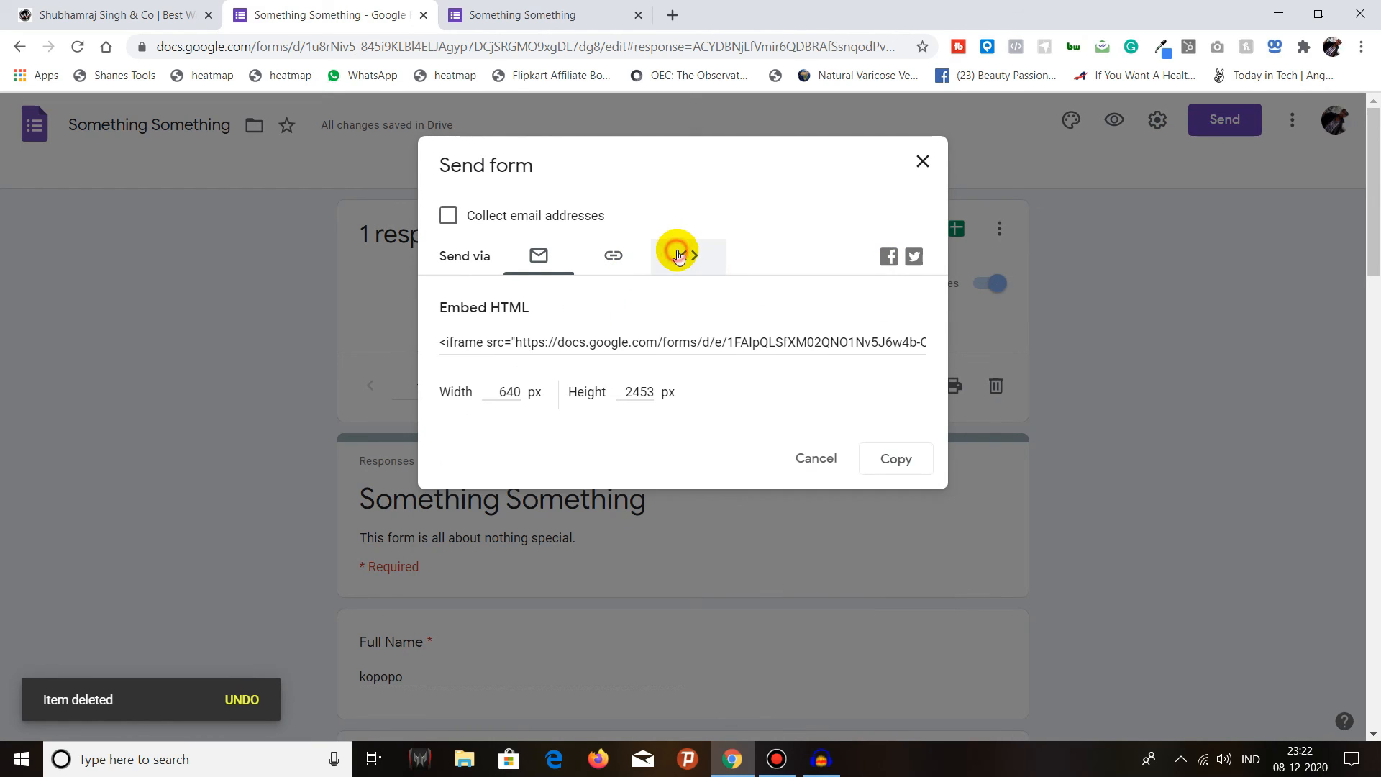
left_click(569, 344)
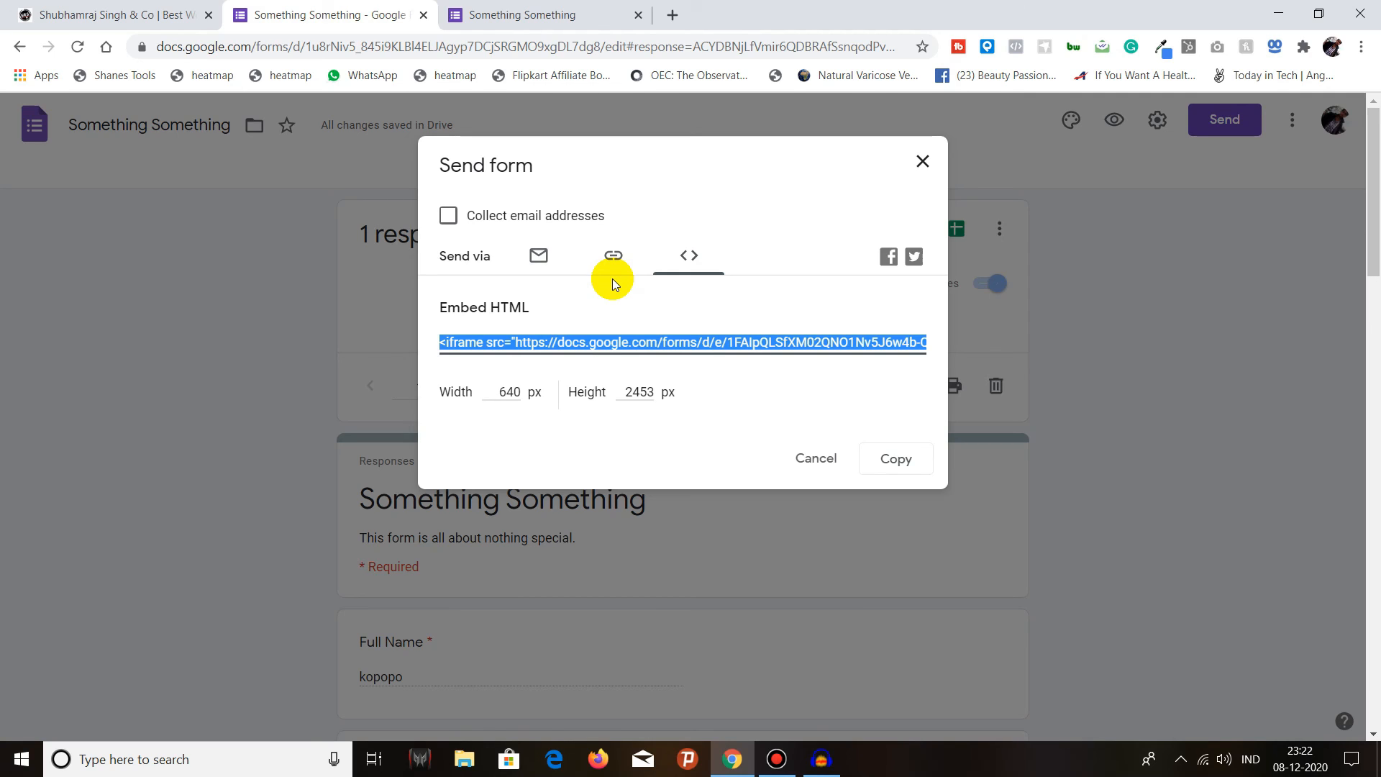
Review the email sending fields, and return to the Embed HTML option.
left_click(539, 256)
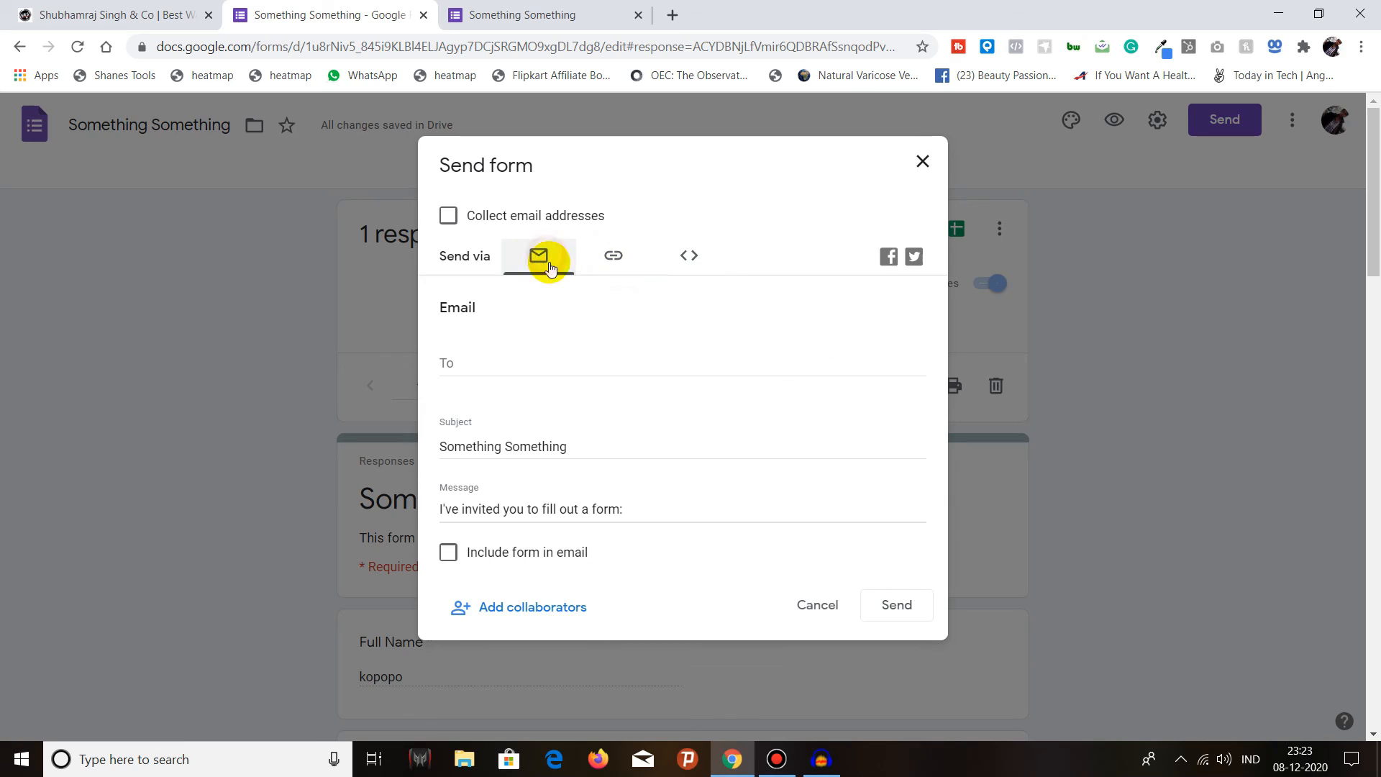
scroll(509, 357, "down", 3)
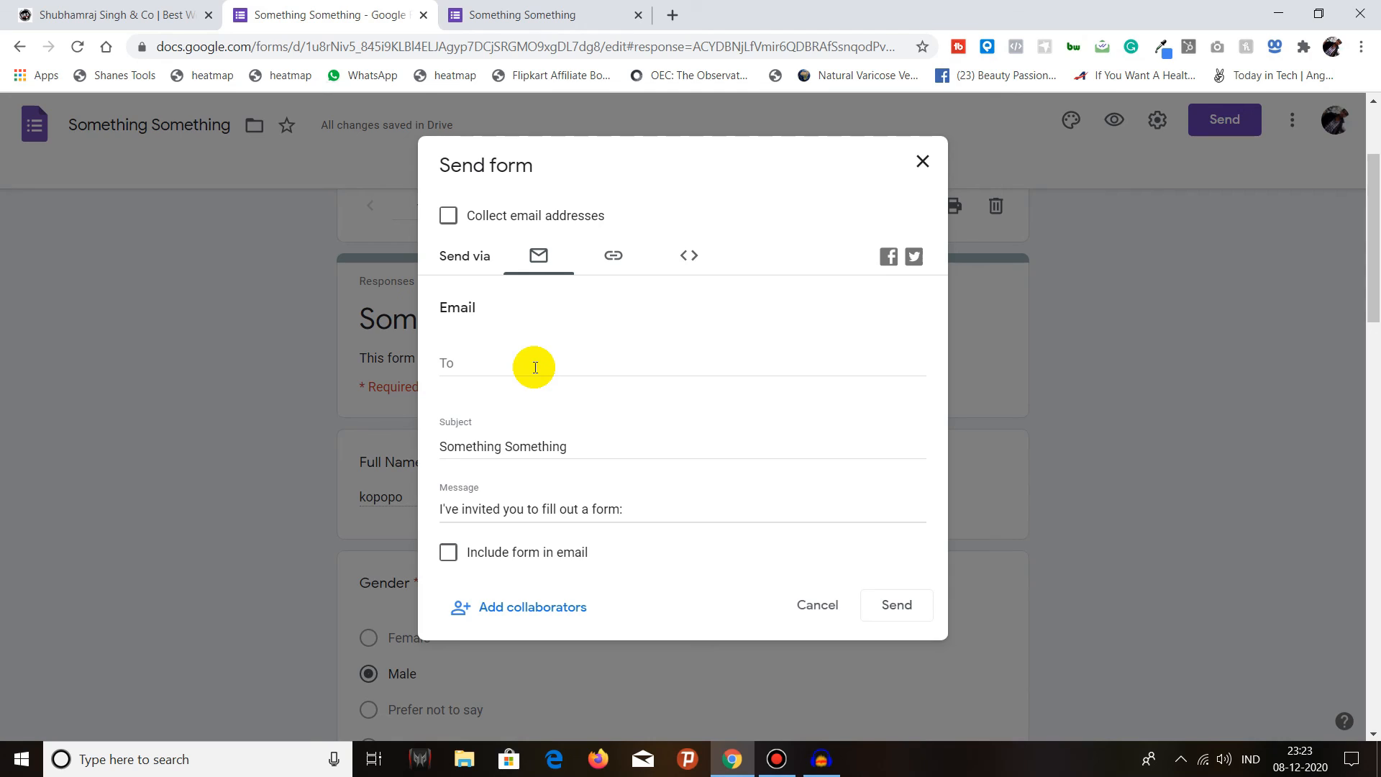
left_click(689, 256)
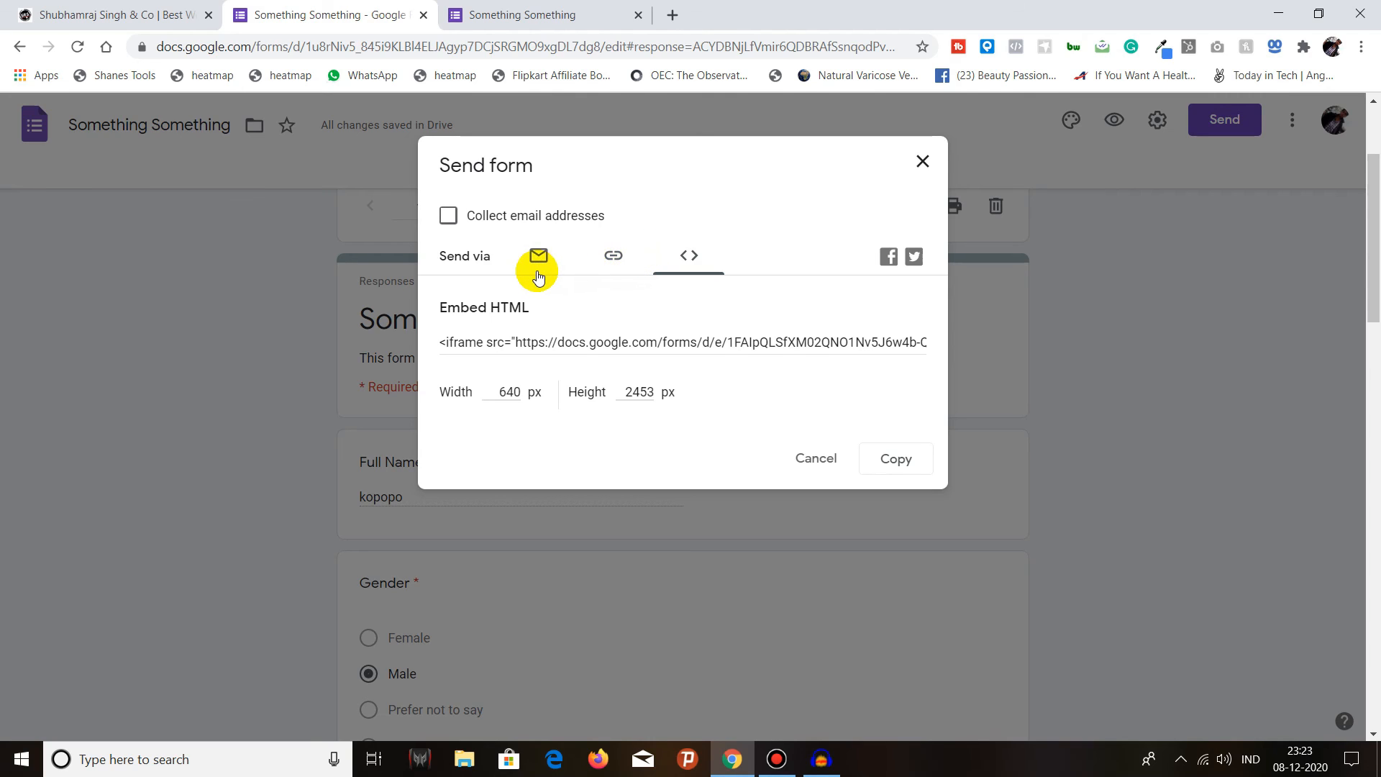
Generate a shortened URL for sharing the form by link, and close the sending options.
left_click(613, 259)
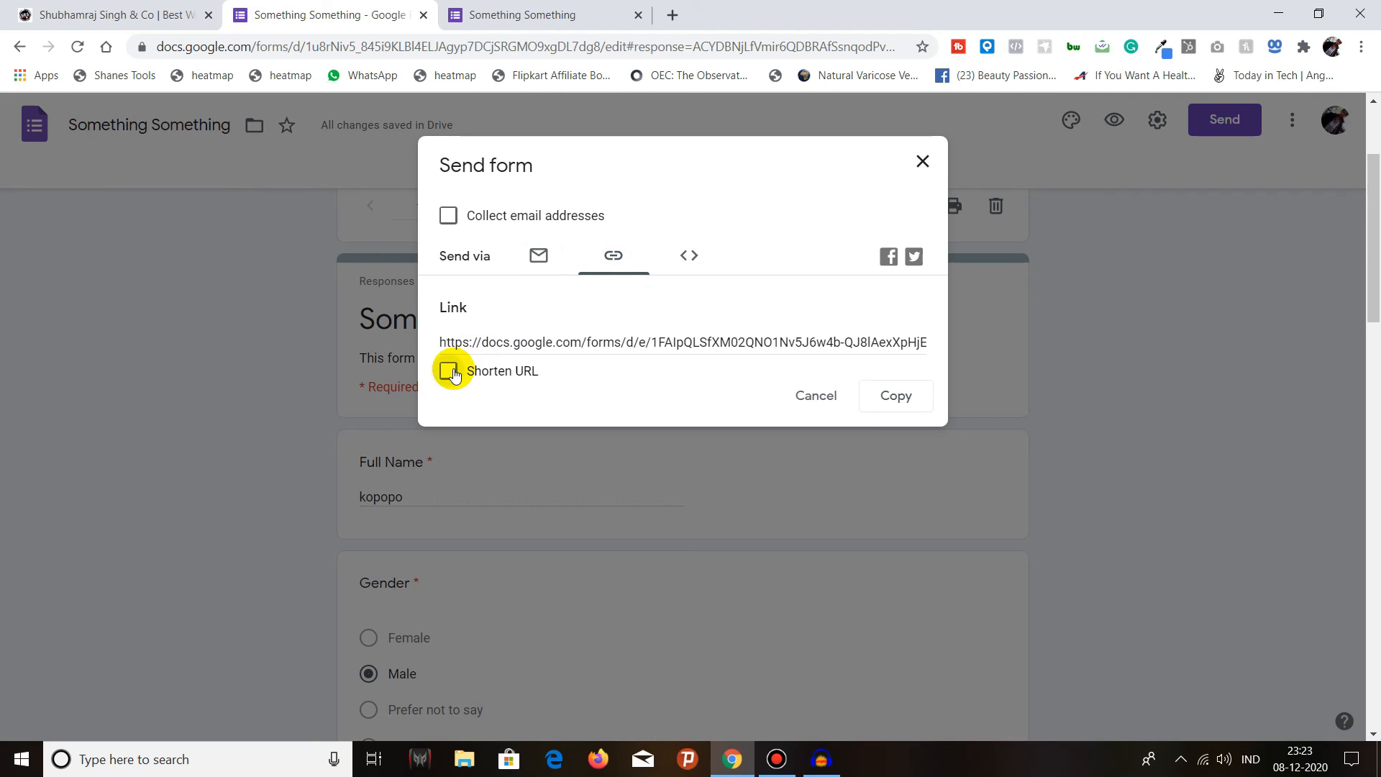
left_click(450, 372)
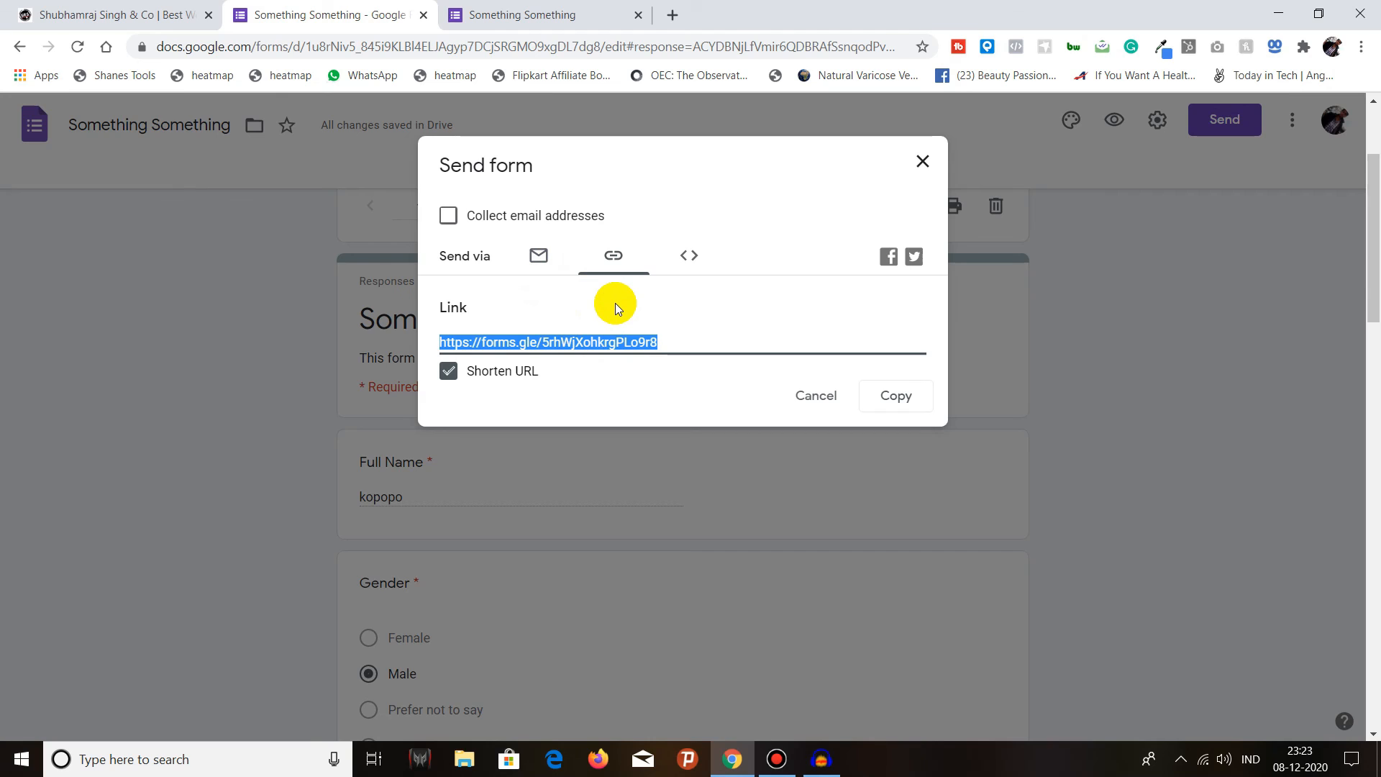
left_click(1130, 350)
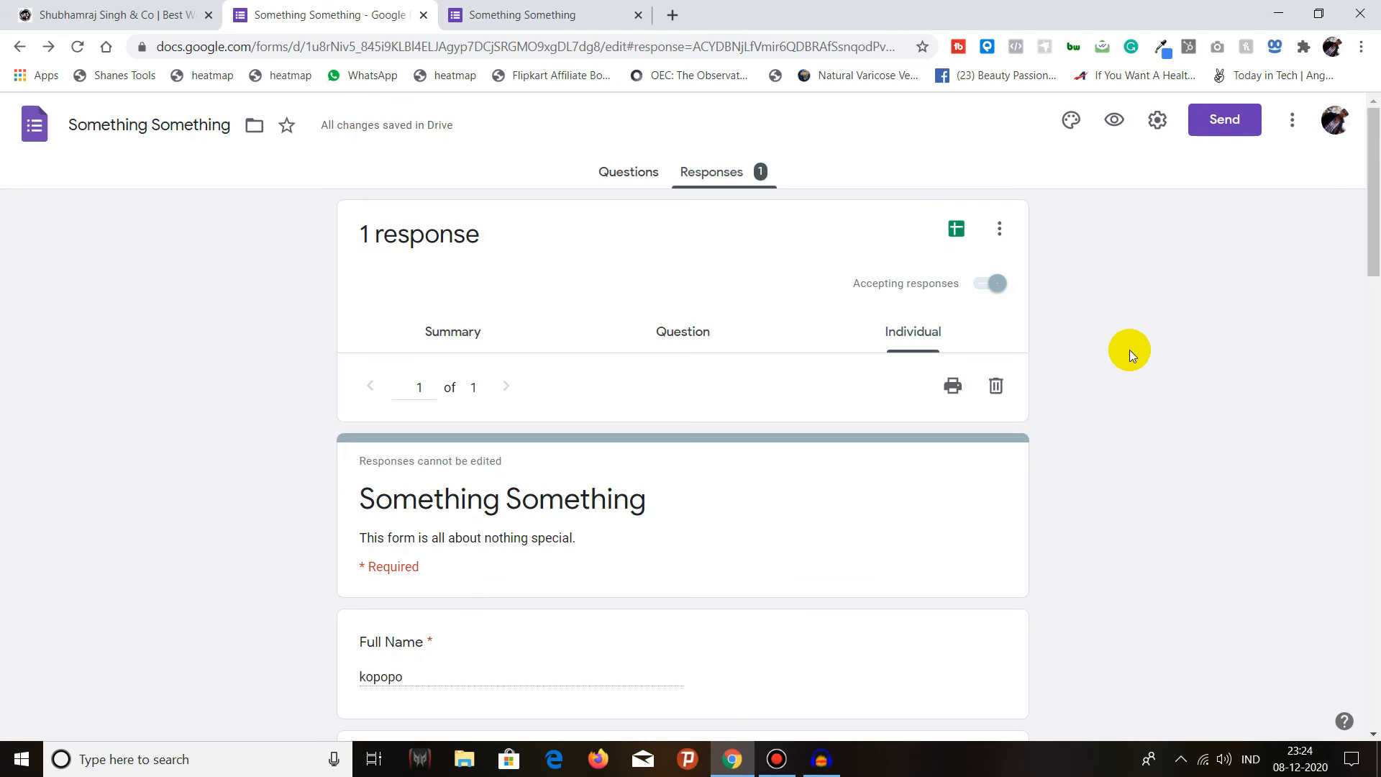